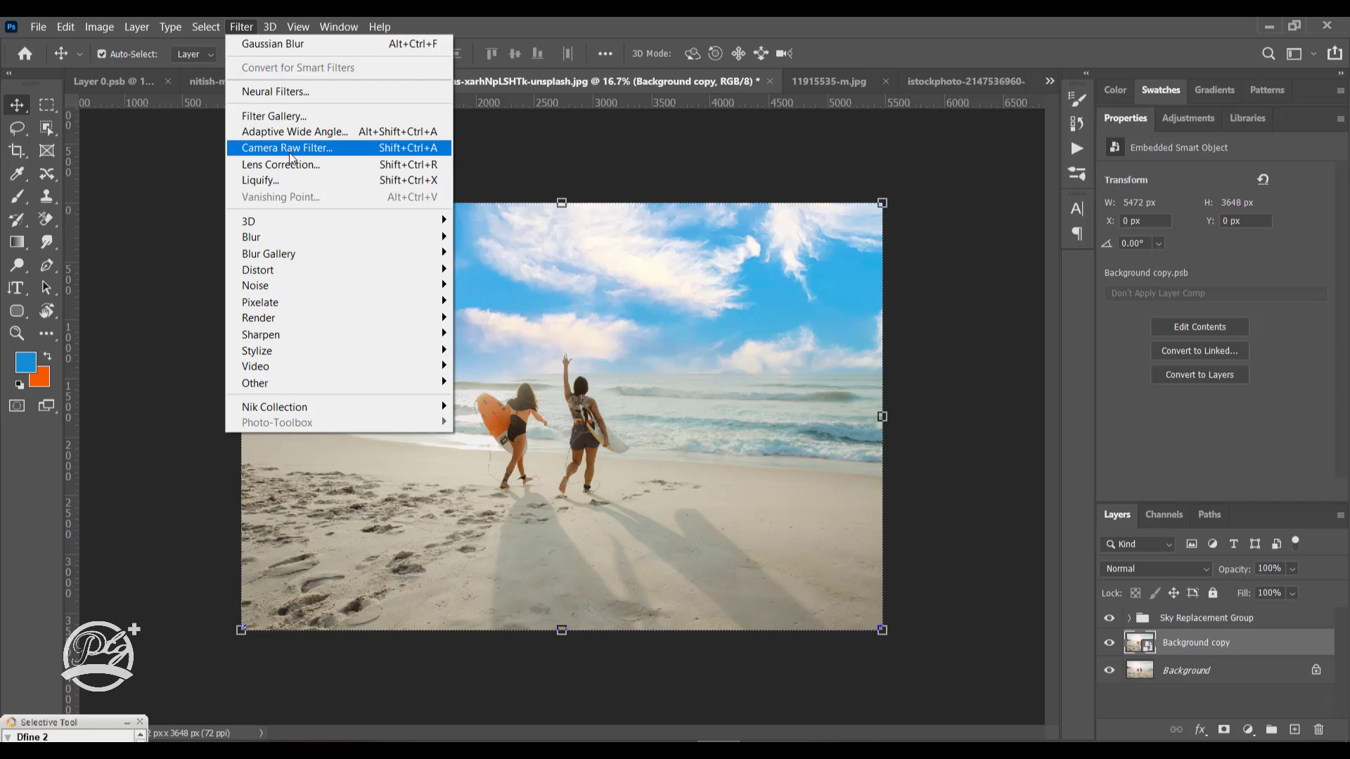
Start a Camera Raw Filter on the Background copy layer with Contrast +29, Clarity +17, Highlights -53, Shadows +42, Whites -26 and Blacks +35
click(246, 26)
click(246, 26)
click(290, 149)
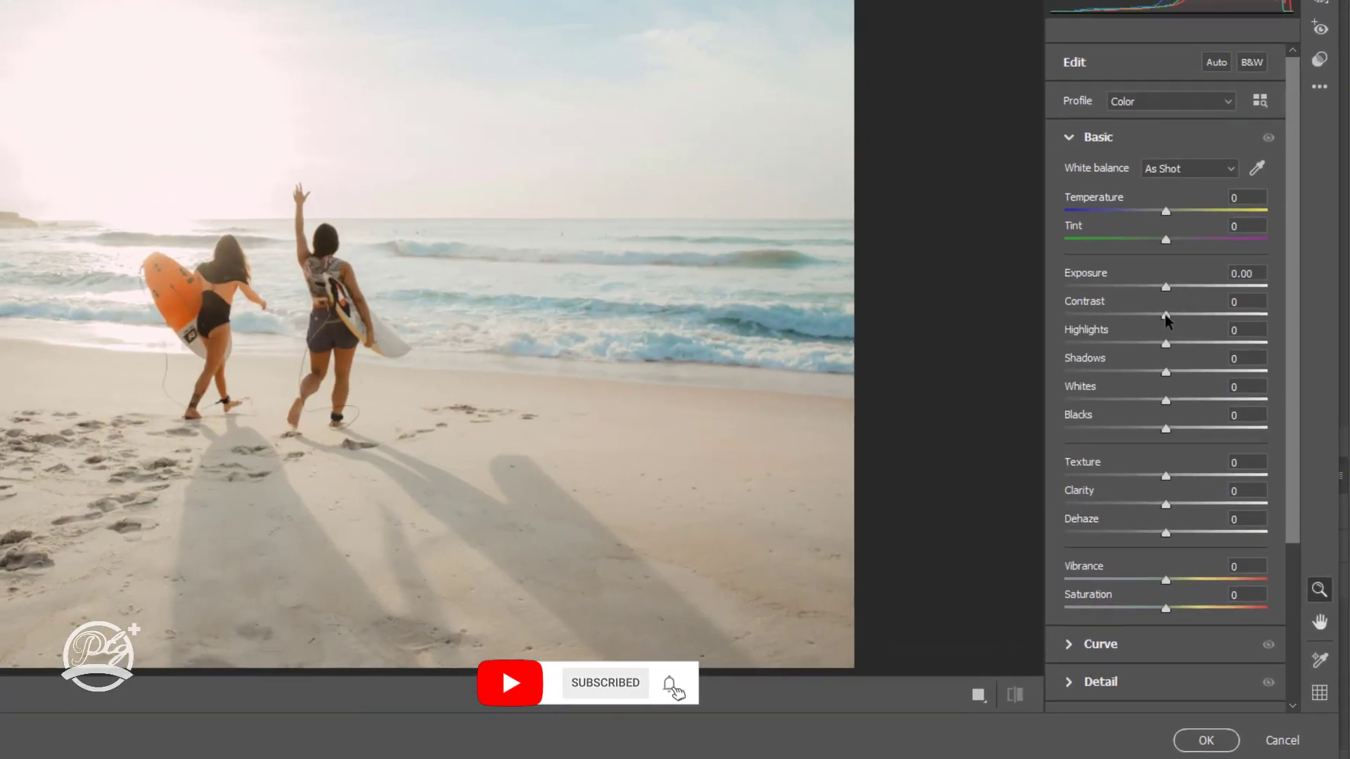
drag(1216, 398, 1234, 406)
drag(1193, 328, 1196, 326)
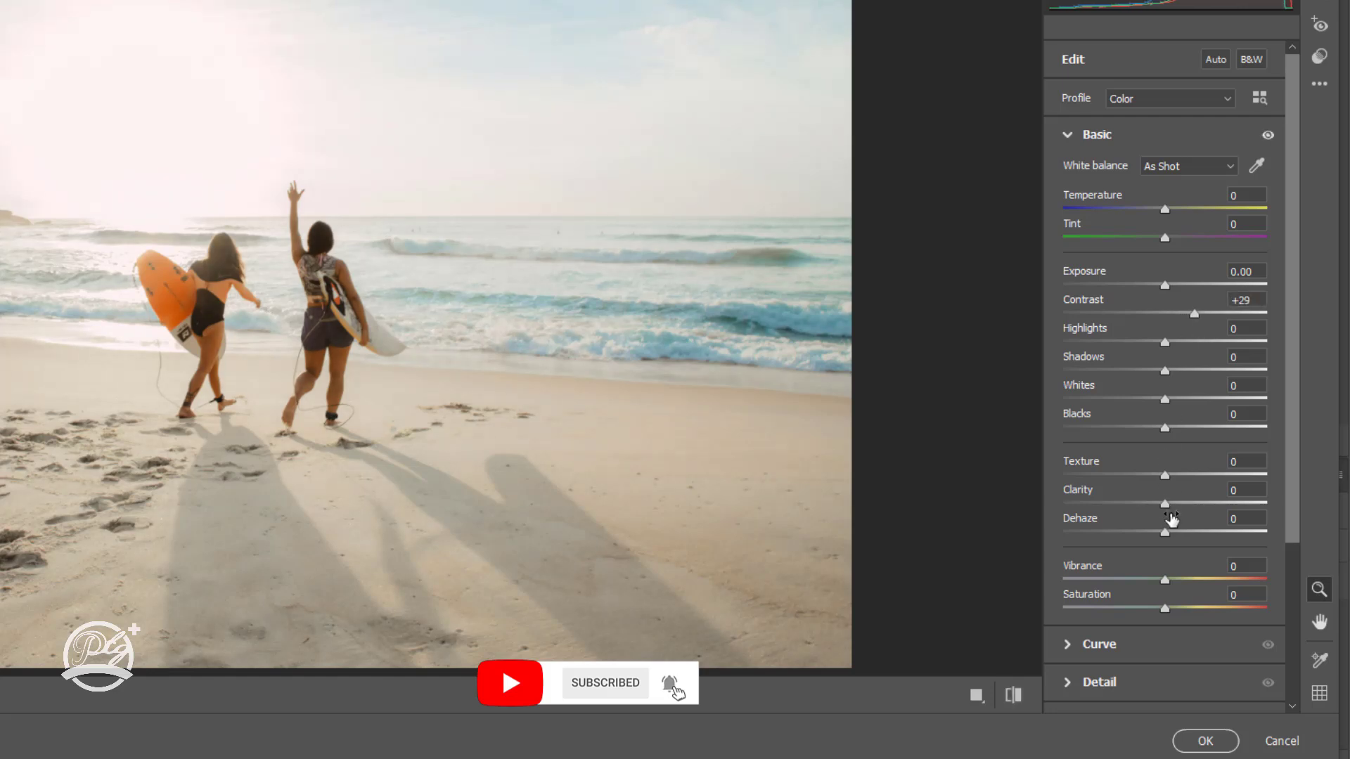
drag(1166, 513, 1183, 515)
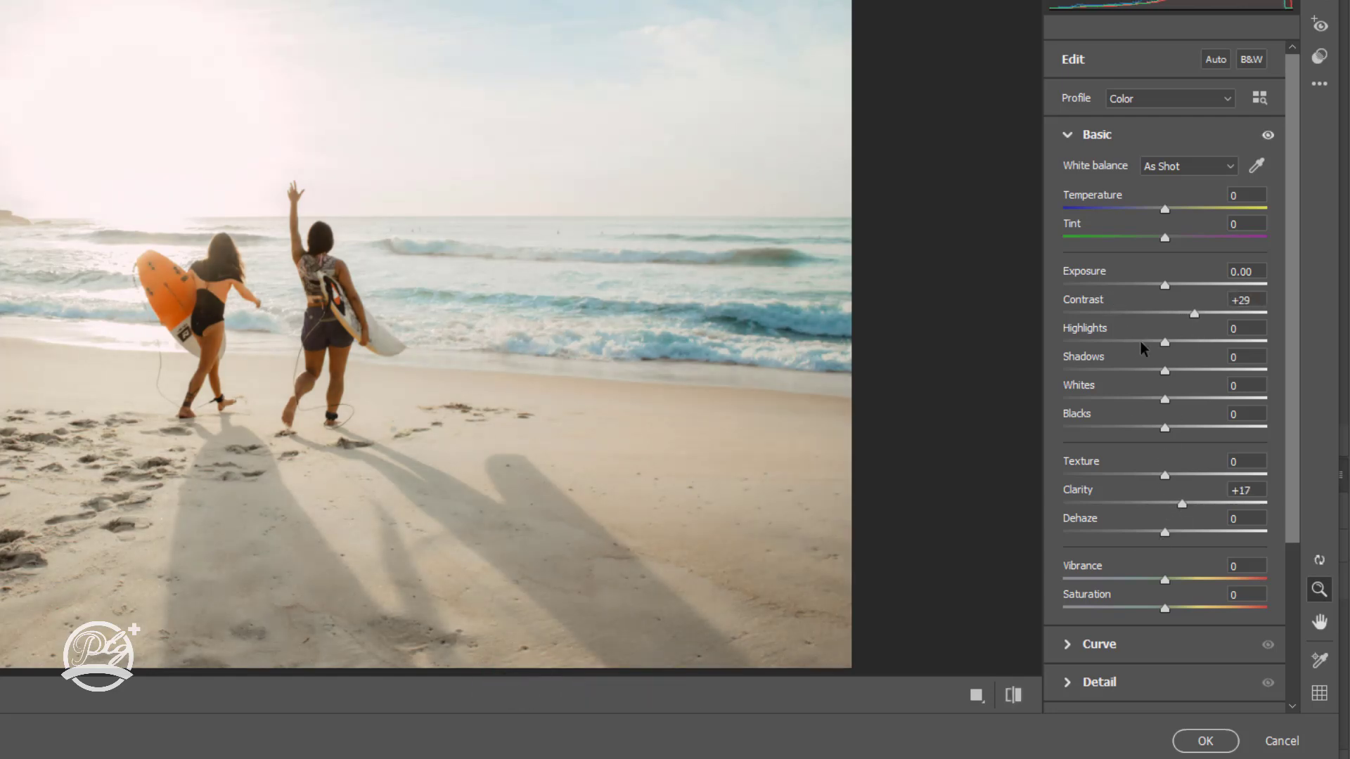
drag(1165, 343, 1200, 430)
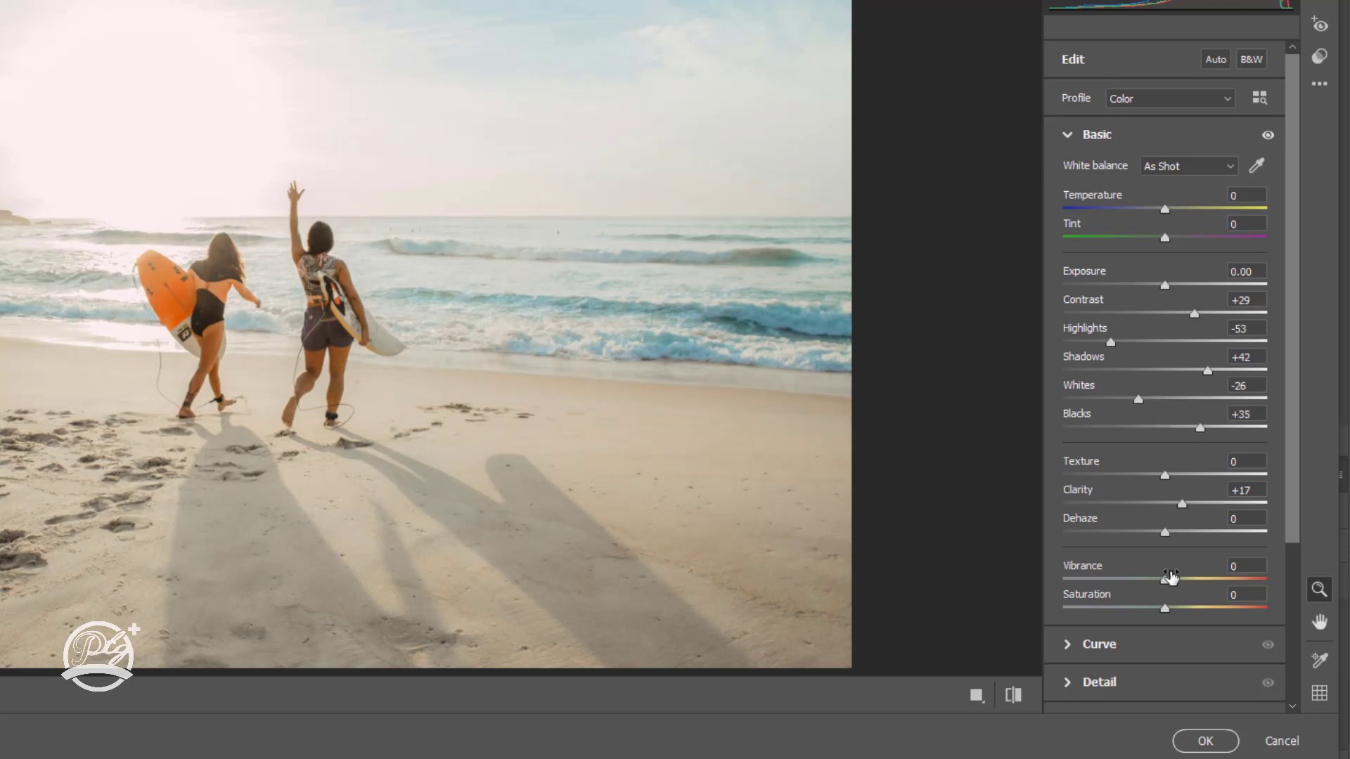
Set Vibrance to +85, Saturation to +9, Exposure to +0.15 and Shadows to +45, comparing against the unedited photo
drag(1166, 580, 1256, 590)
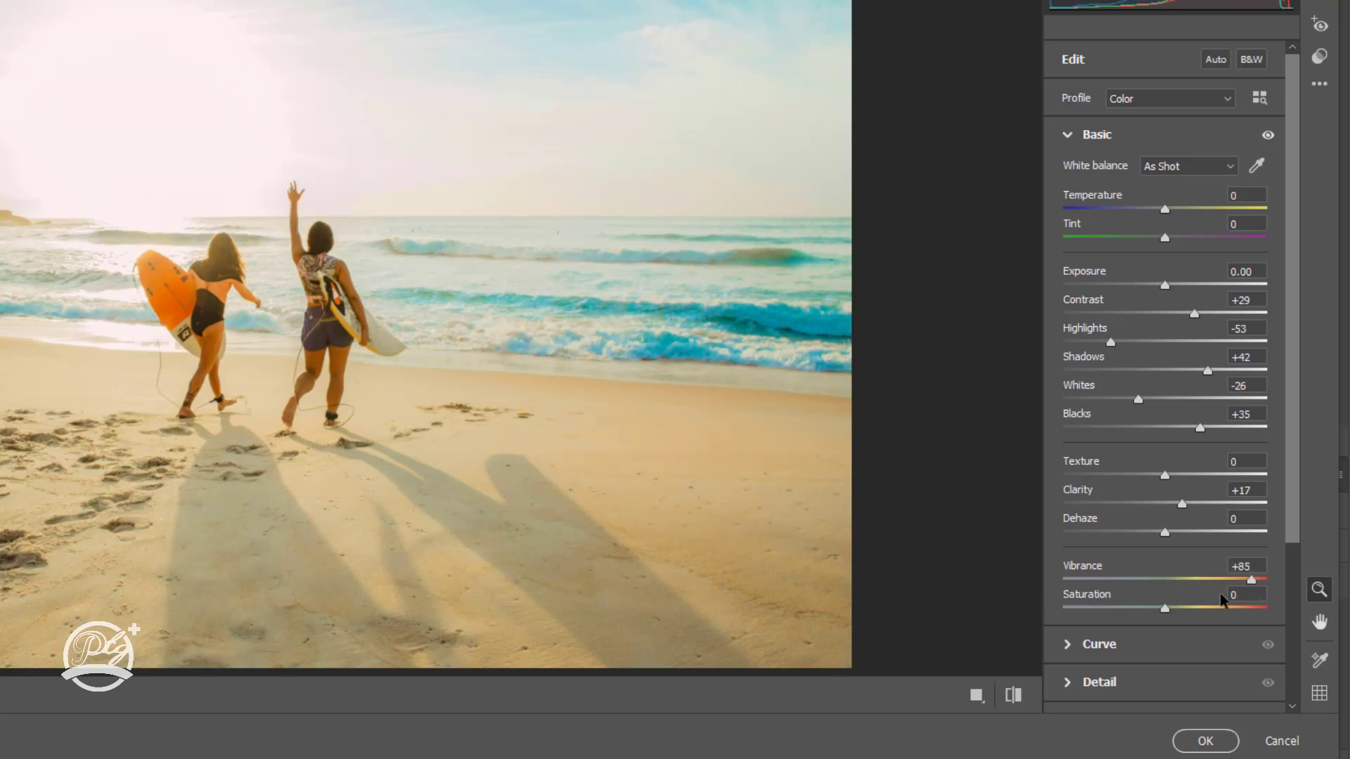
drag(1163, 614, 1173, 618)
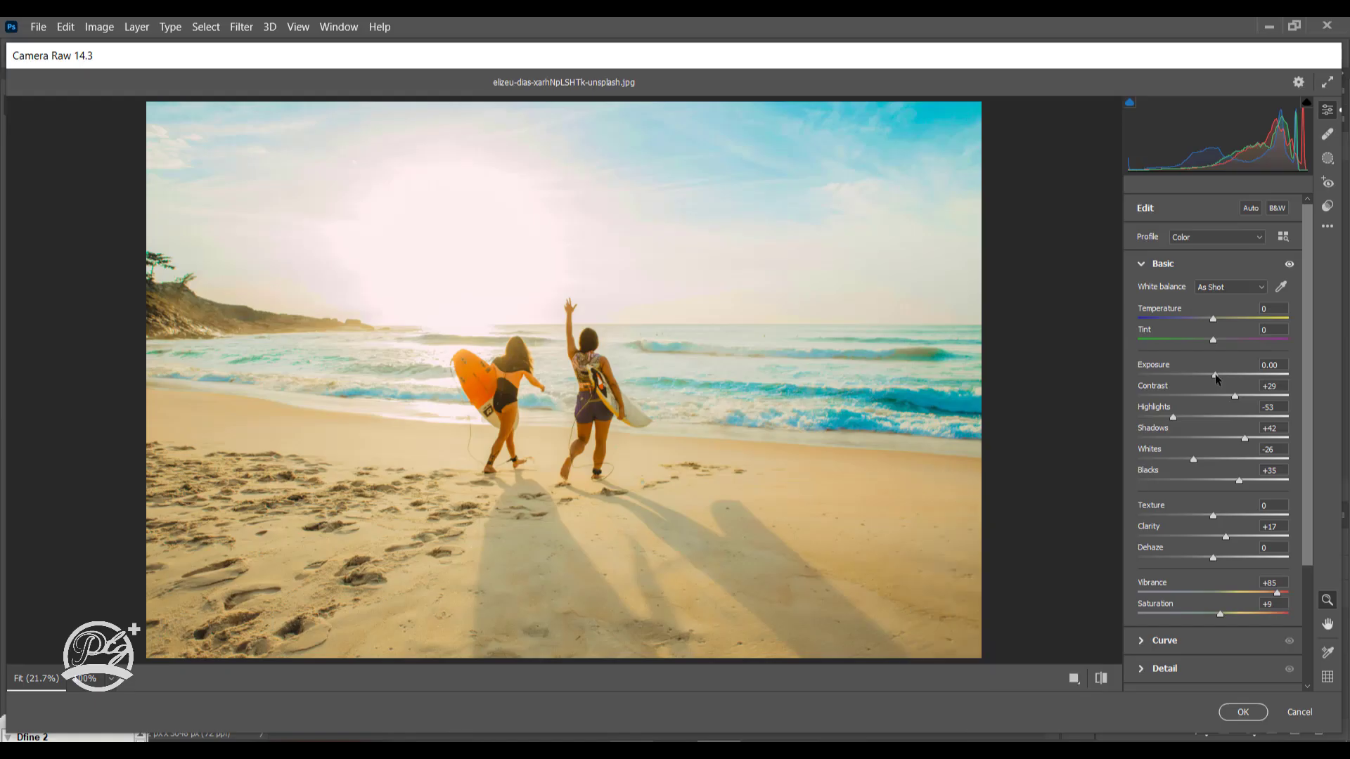
drag(1215, 378, 1216, 379)
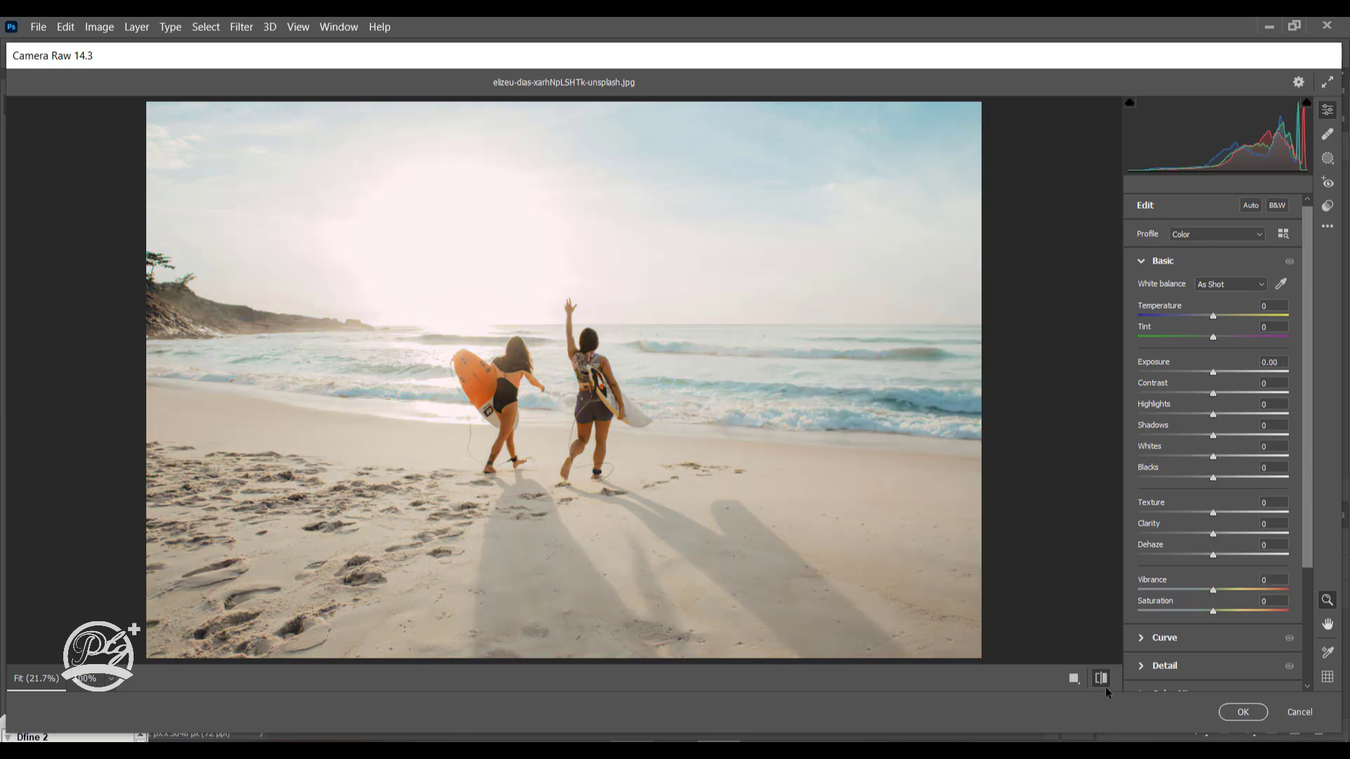
click(1103, 680)
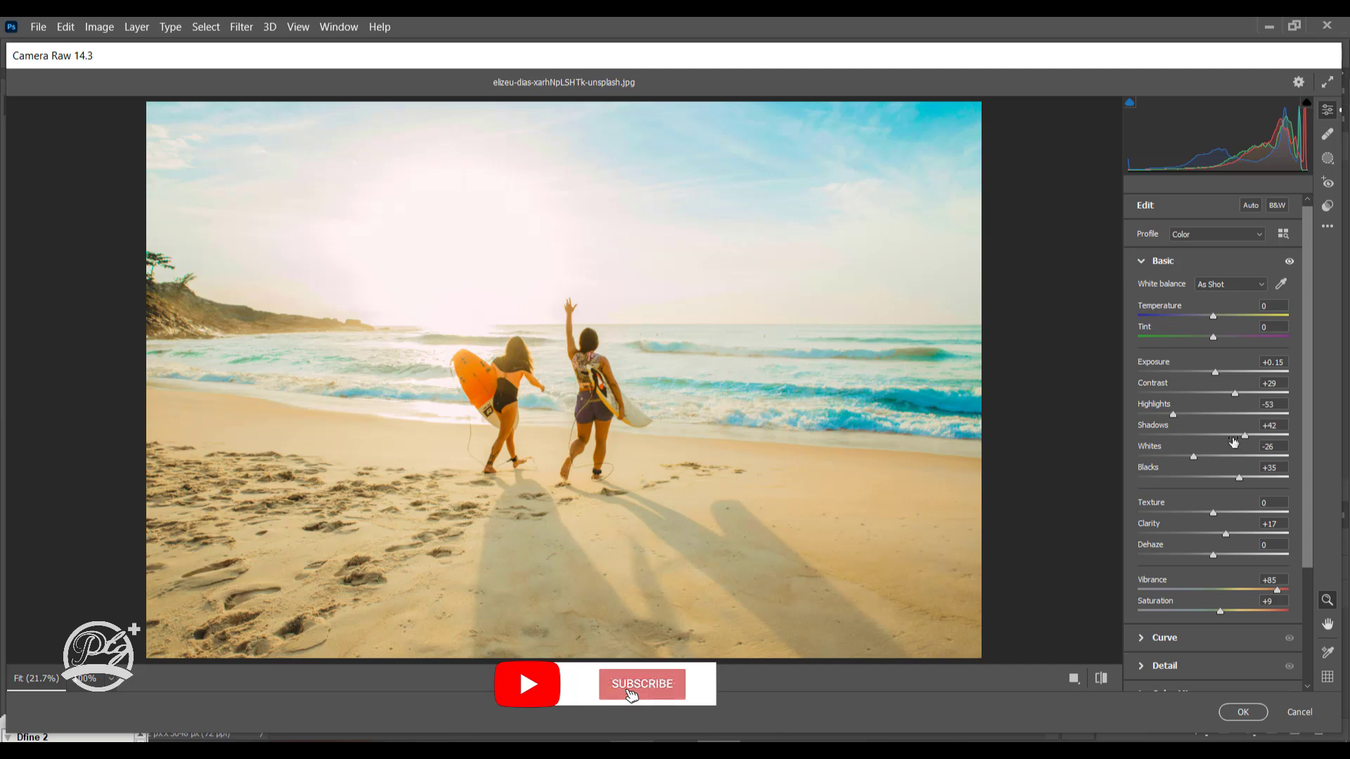
drag(1245, 436, 1251, 436)
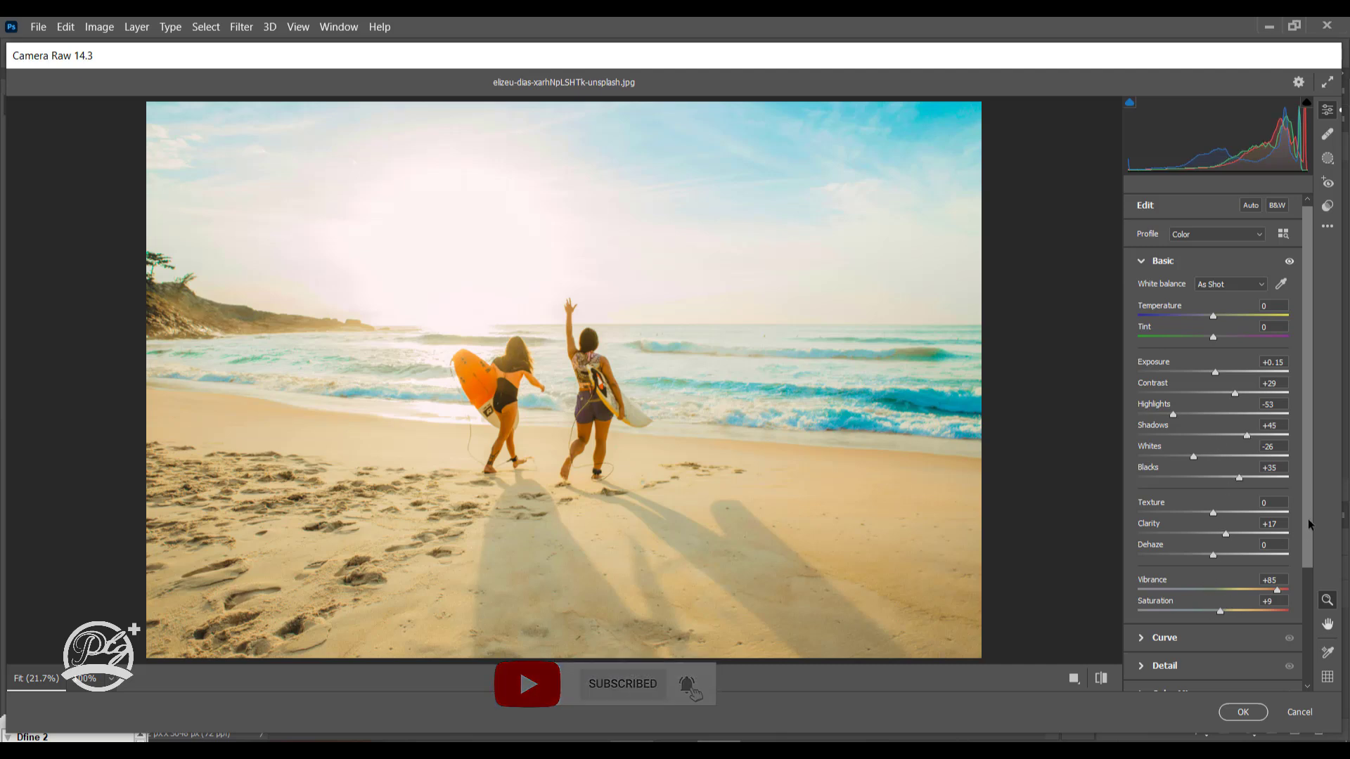
Darken the midtones with a point curve point at input 120, output 112, and apply the filter
drag(1309, 545, 1309, 546)
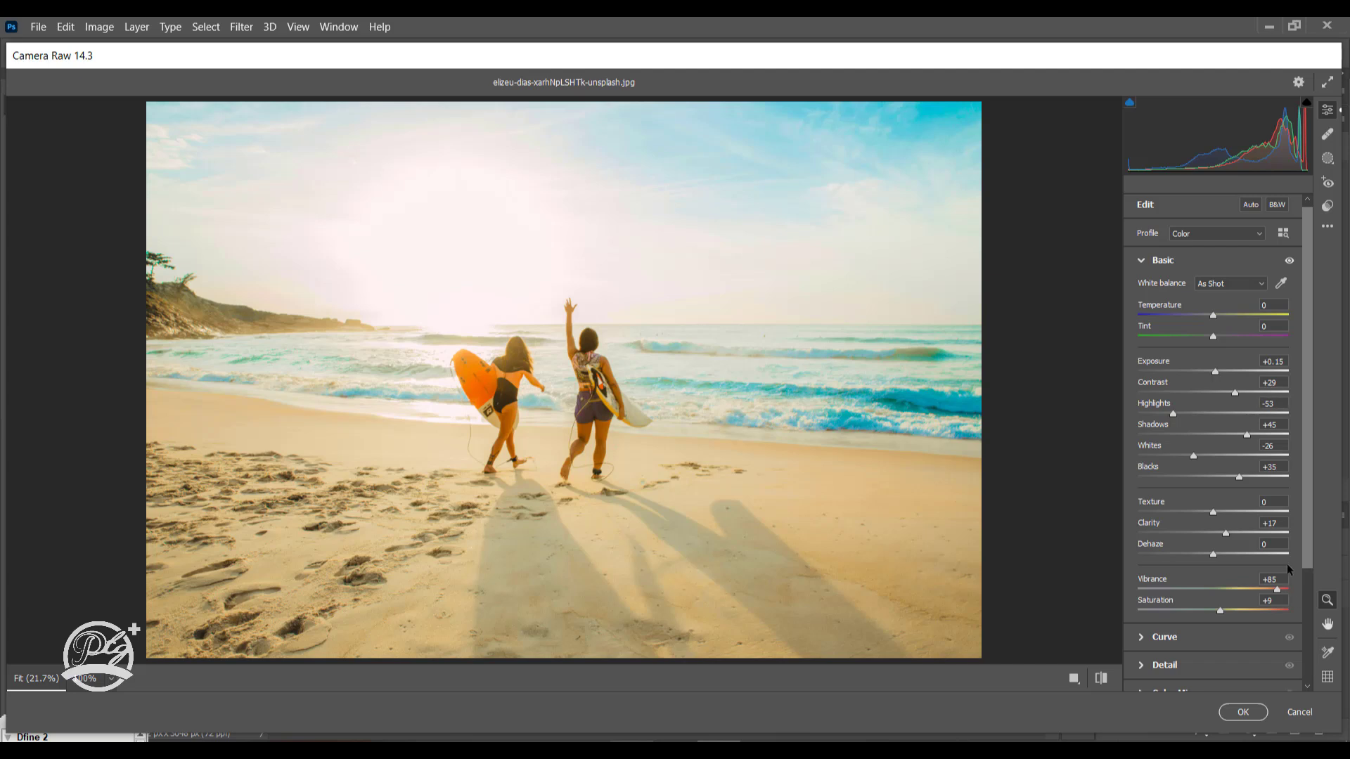
drag(1301, 545, 1311, 559)
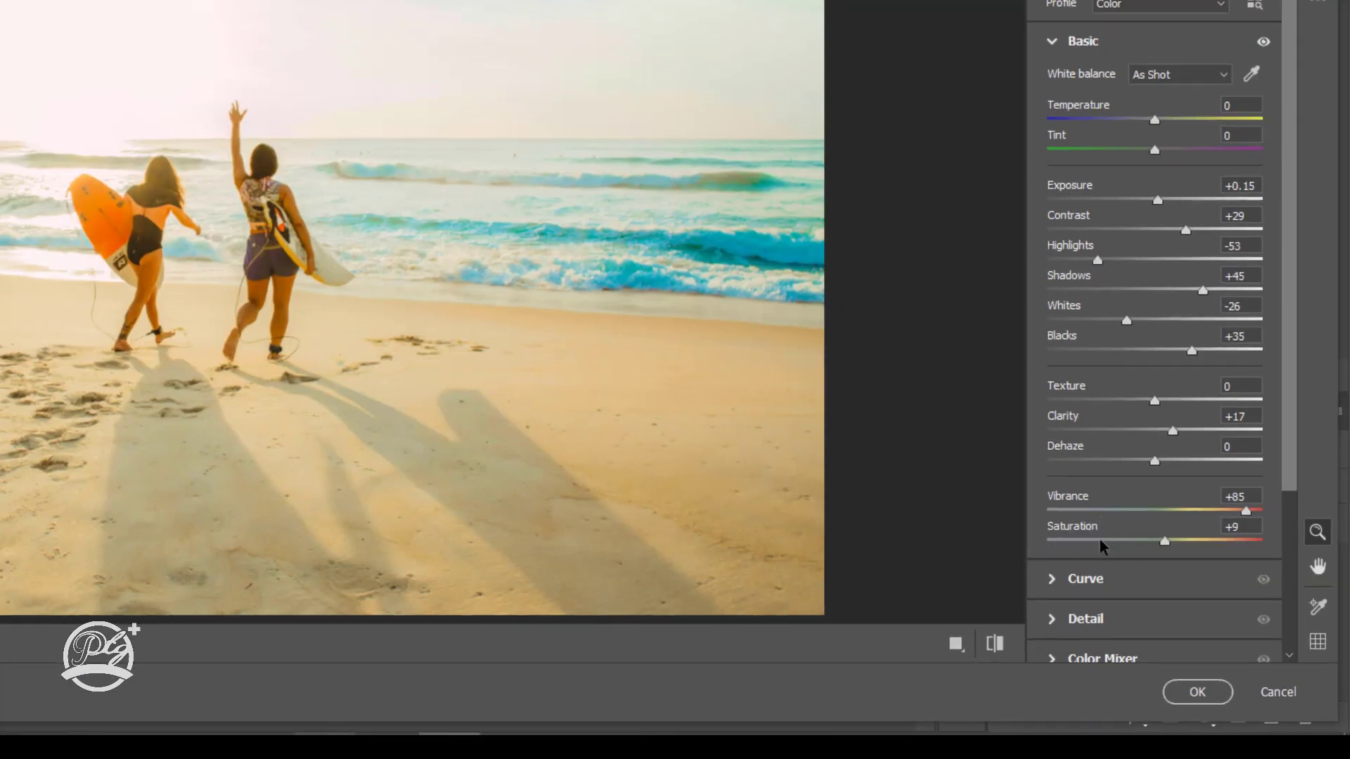
click(1060, 576)
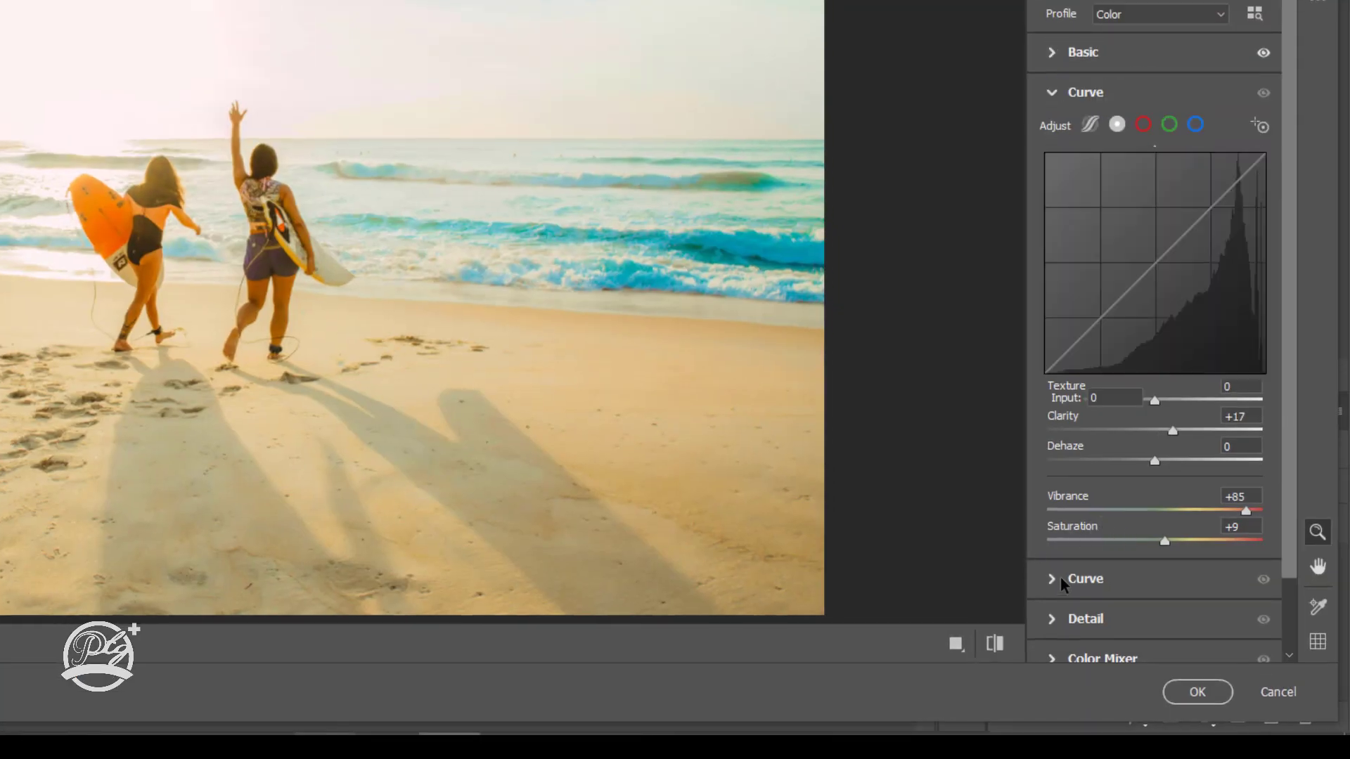
click(1148, 276)
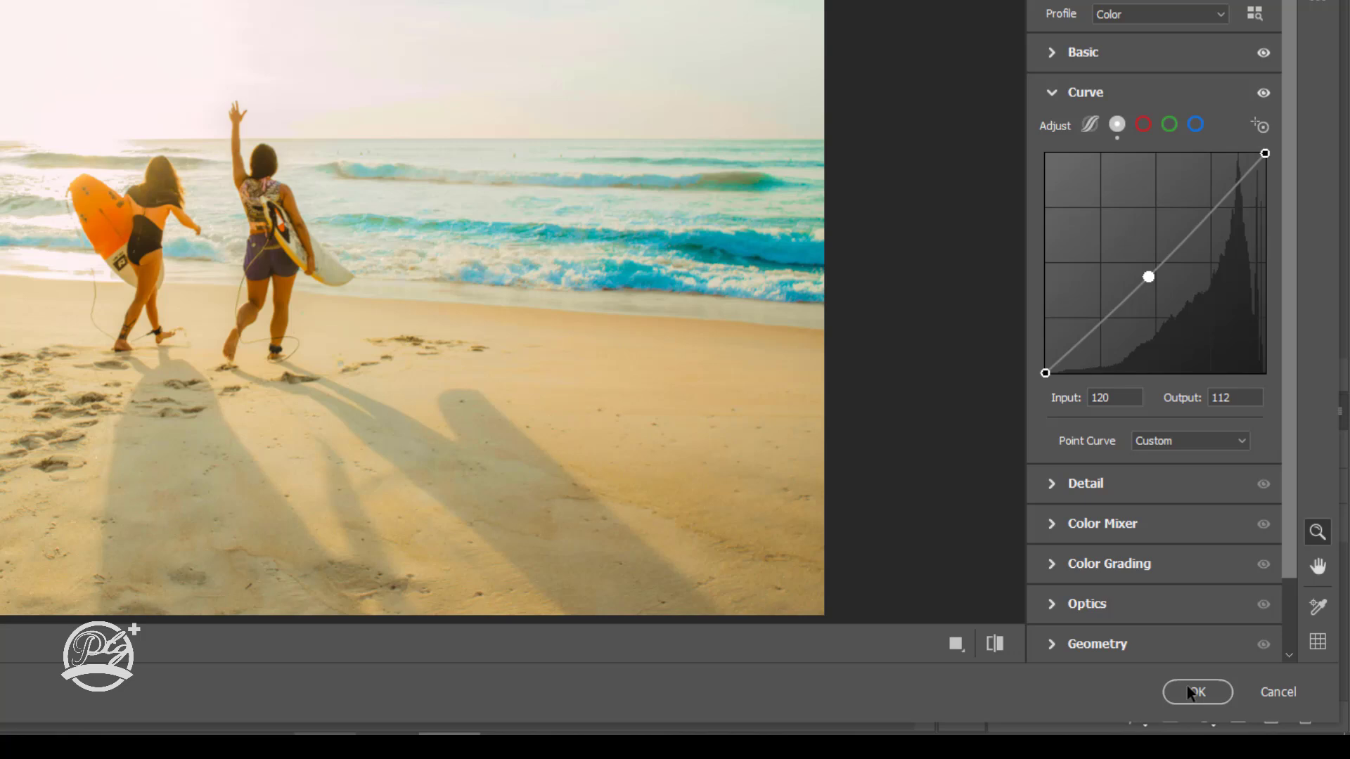
click(1195, 692)
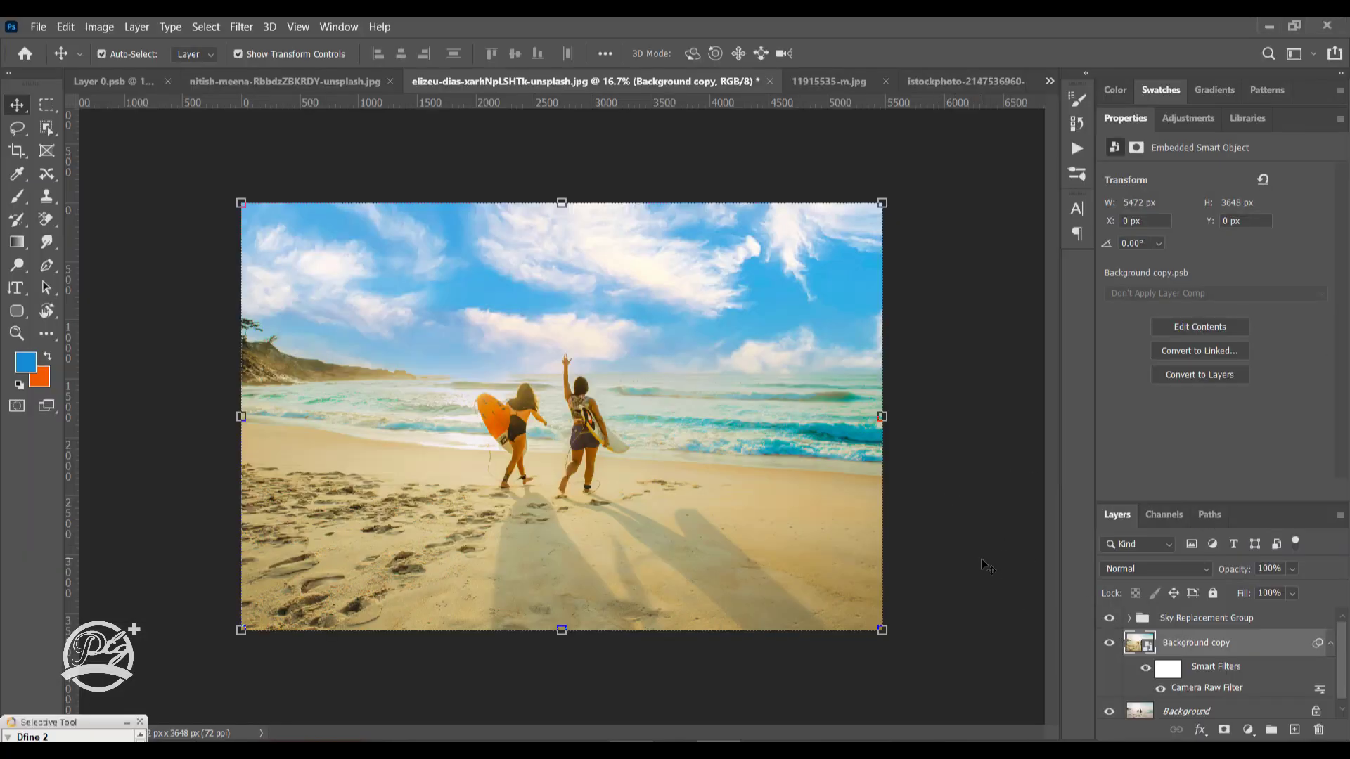
Compare the beach photo with and without the Background copy's smart filters and the Sky Replacement Group
click(1147, 668)
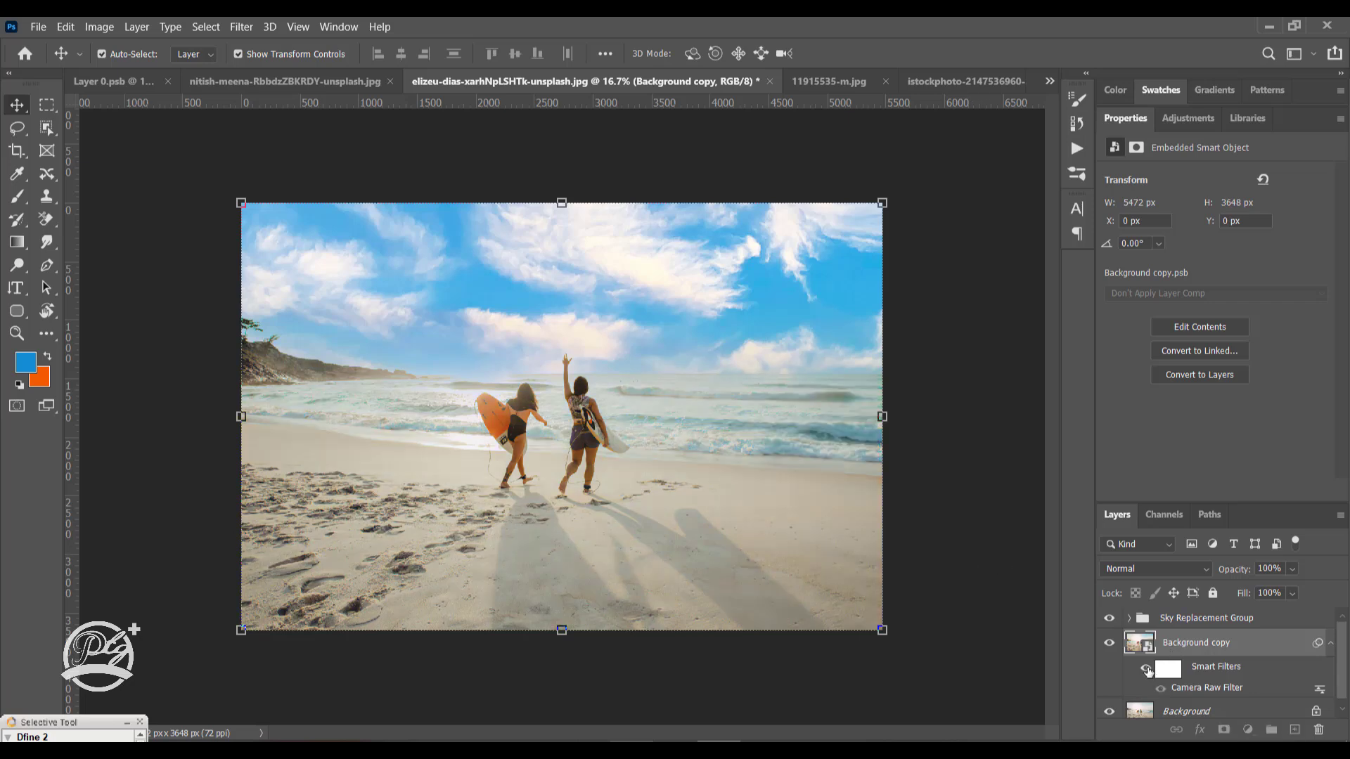
click(1146, 668)
click(994, 553)
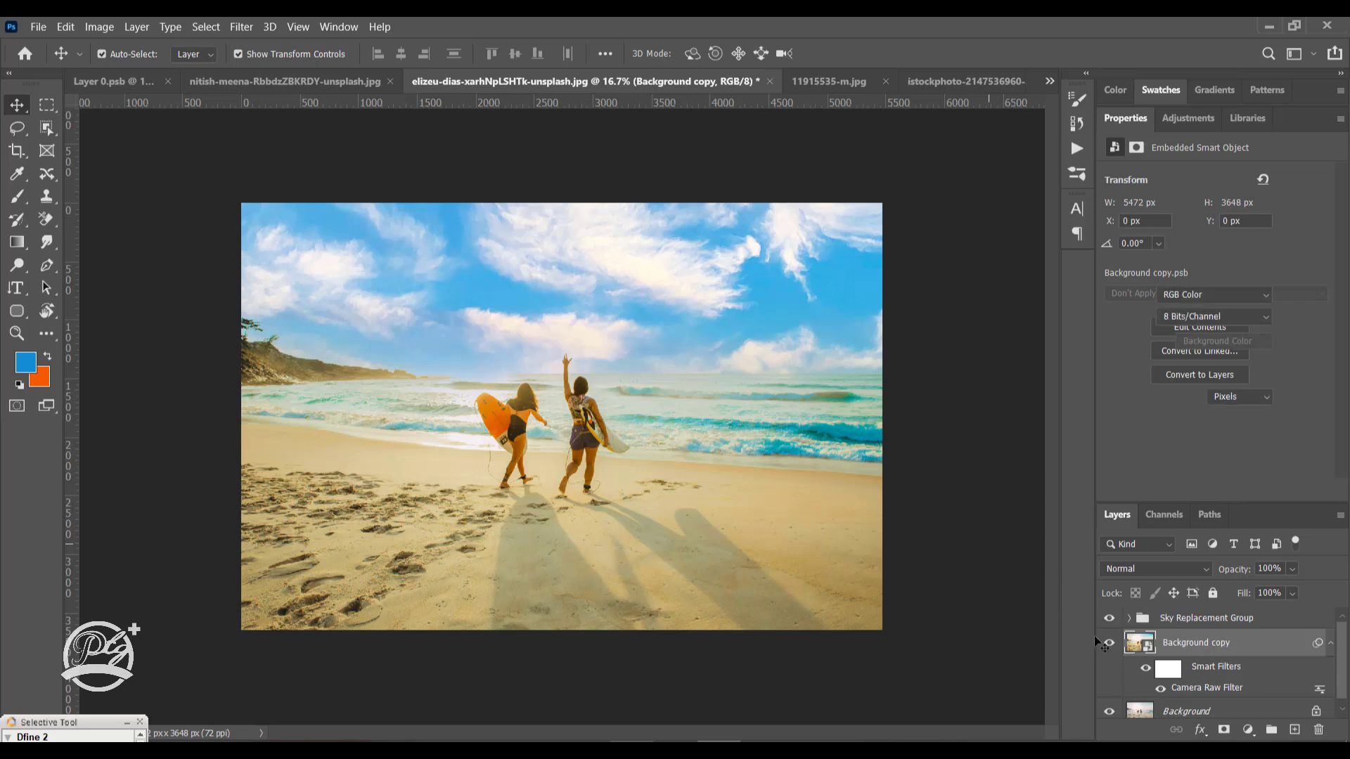
click(1111, 619)
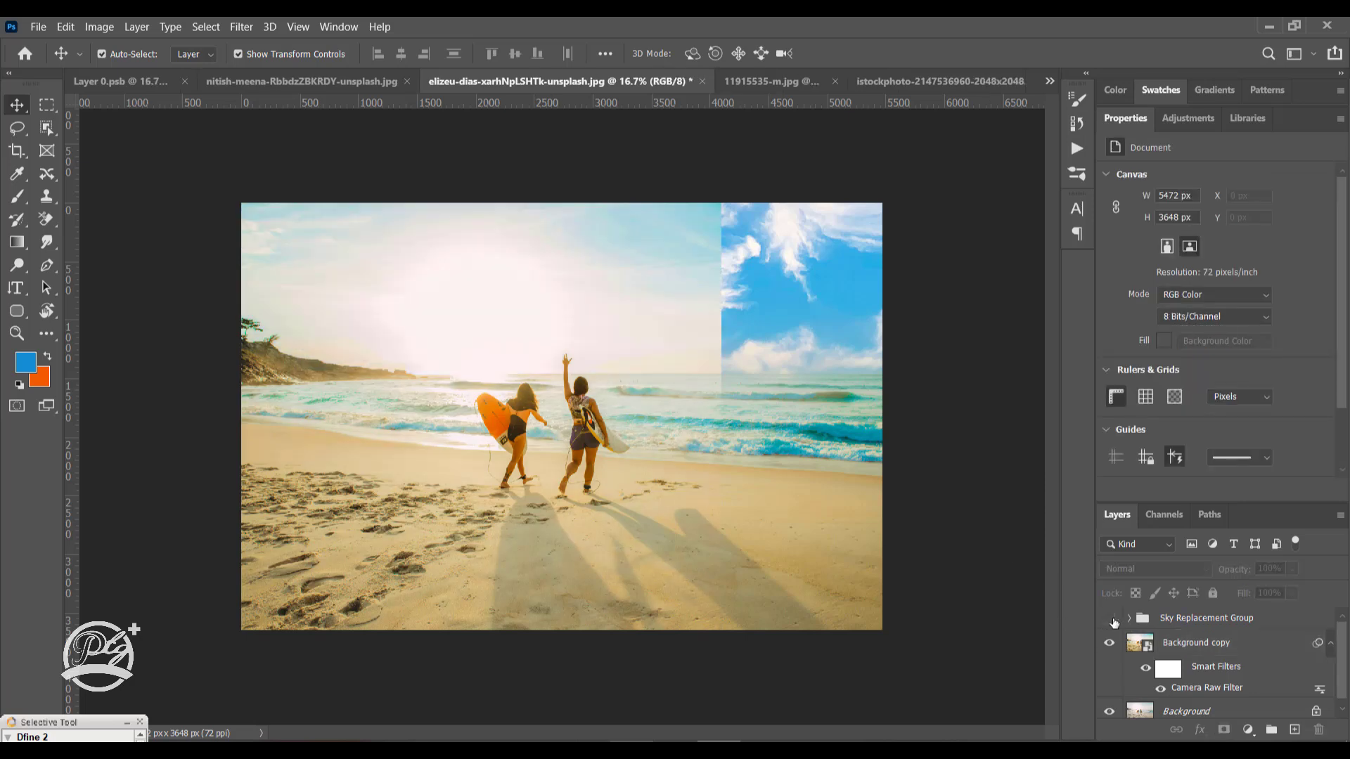
click(1112, 618)
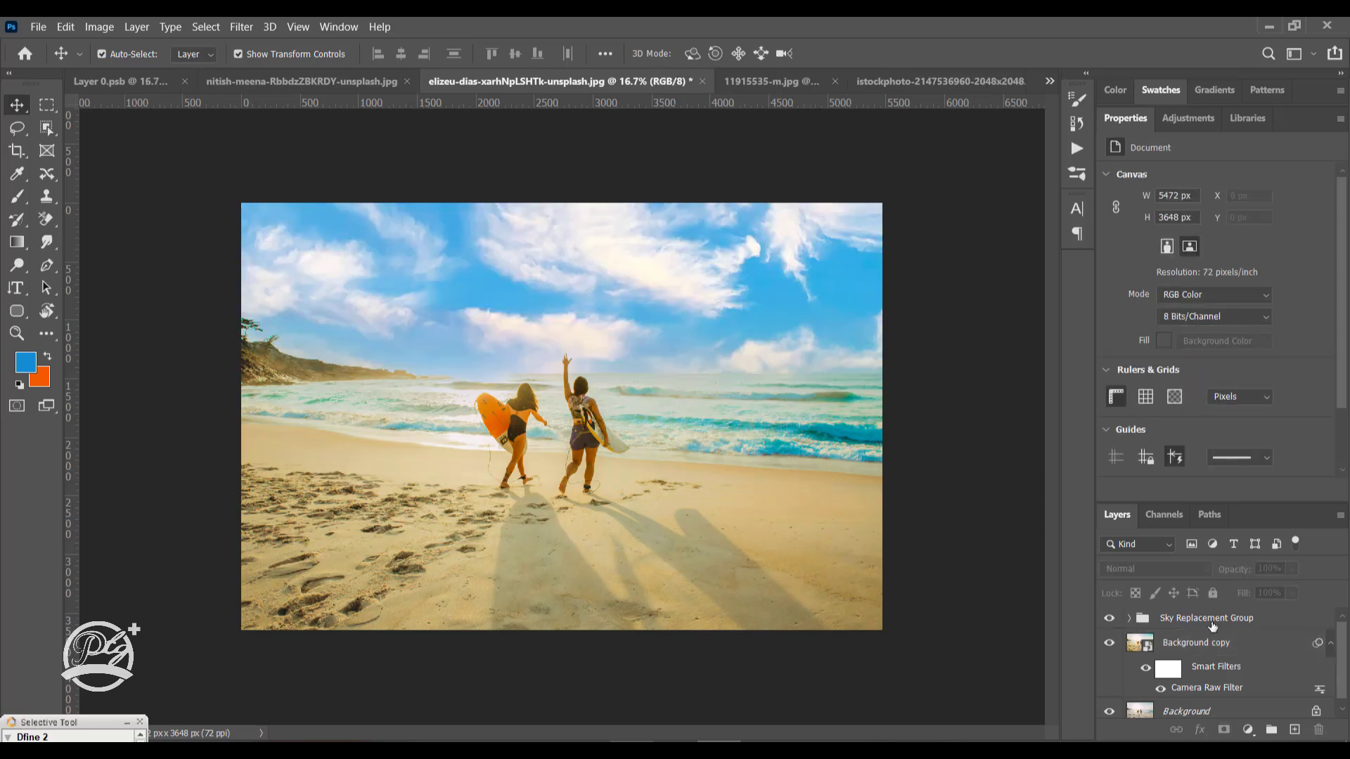
Copy the cut-out woman into the beach photo above the Sky Replacement Group and scale her to about 2832 × 3376 px beside the surfers
click(1212, 622)
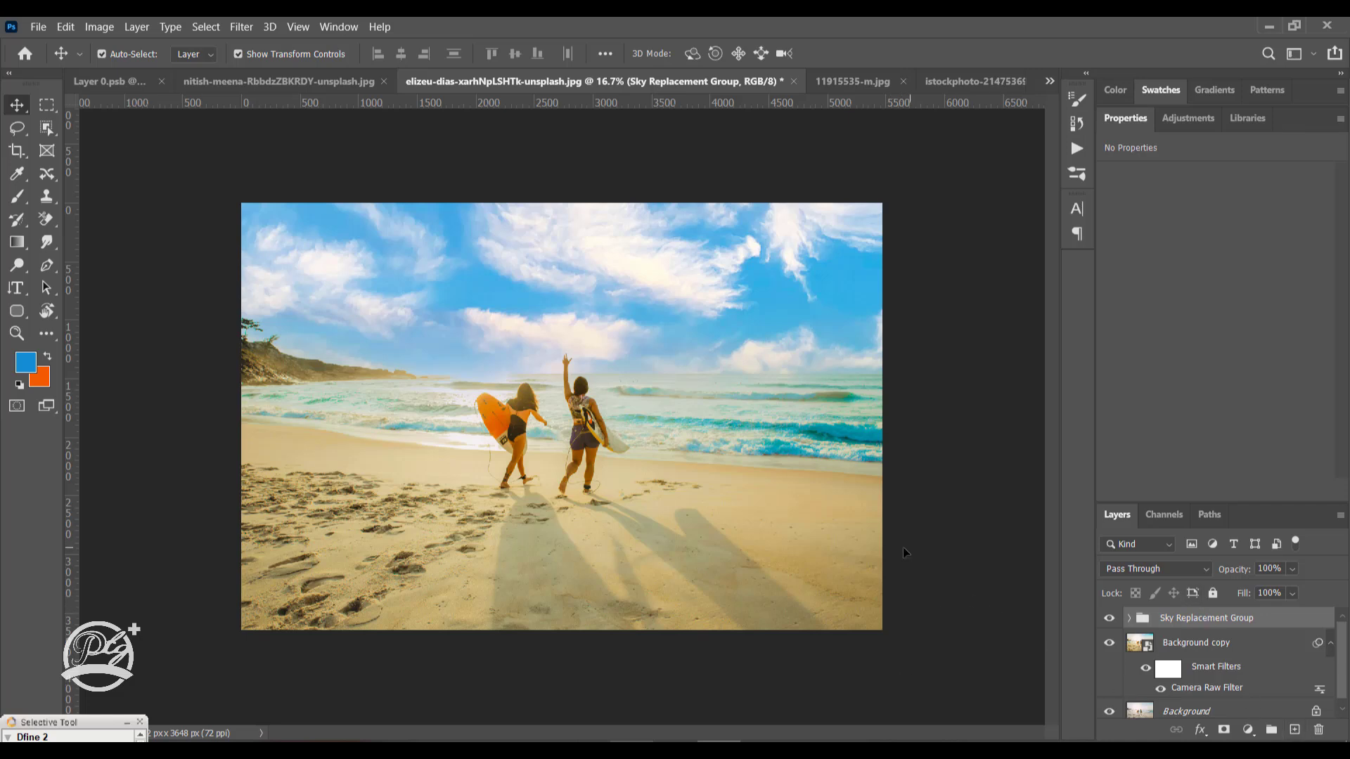
click(974, 81)
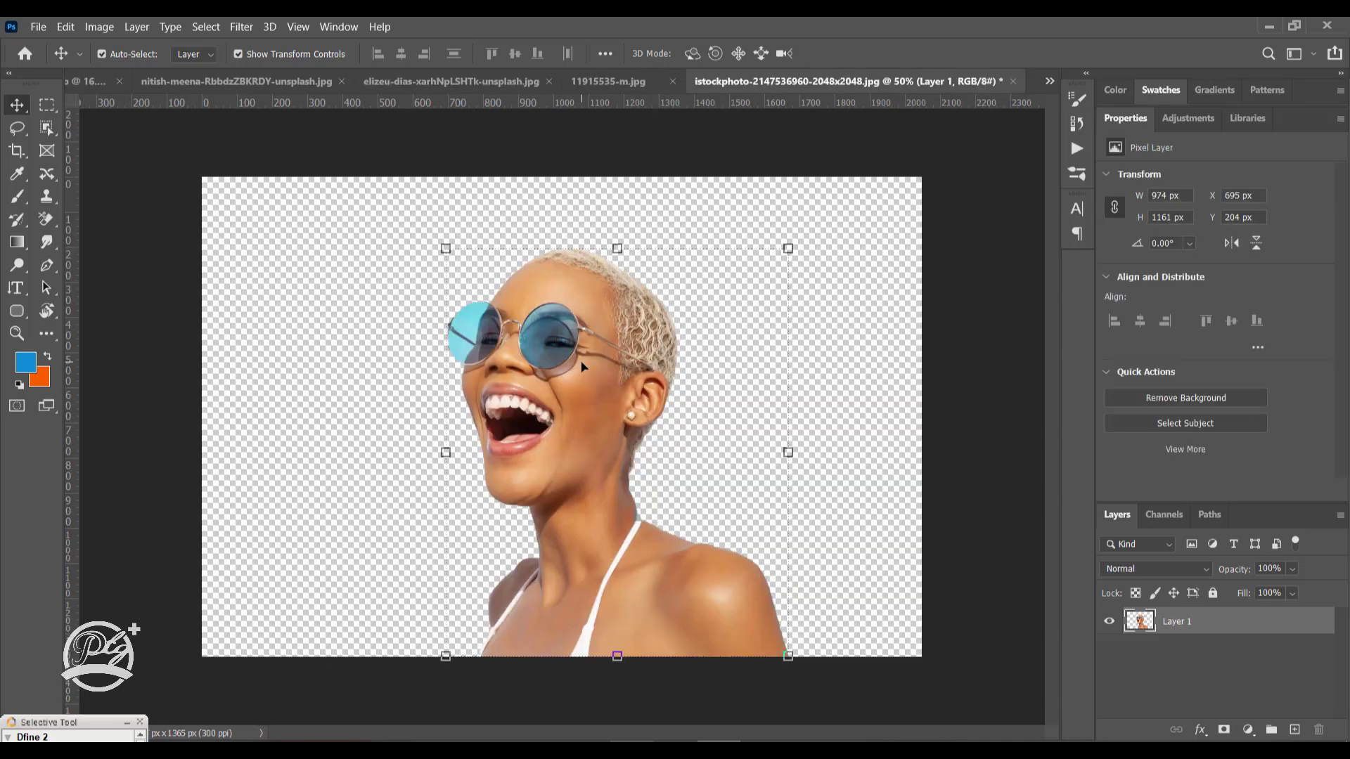
drag(582, 361, 696, 449)
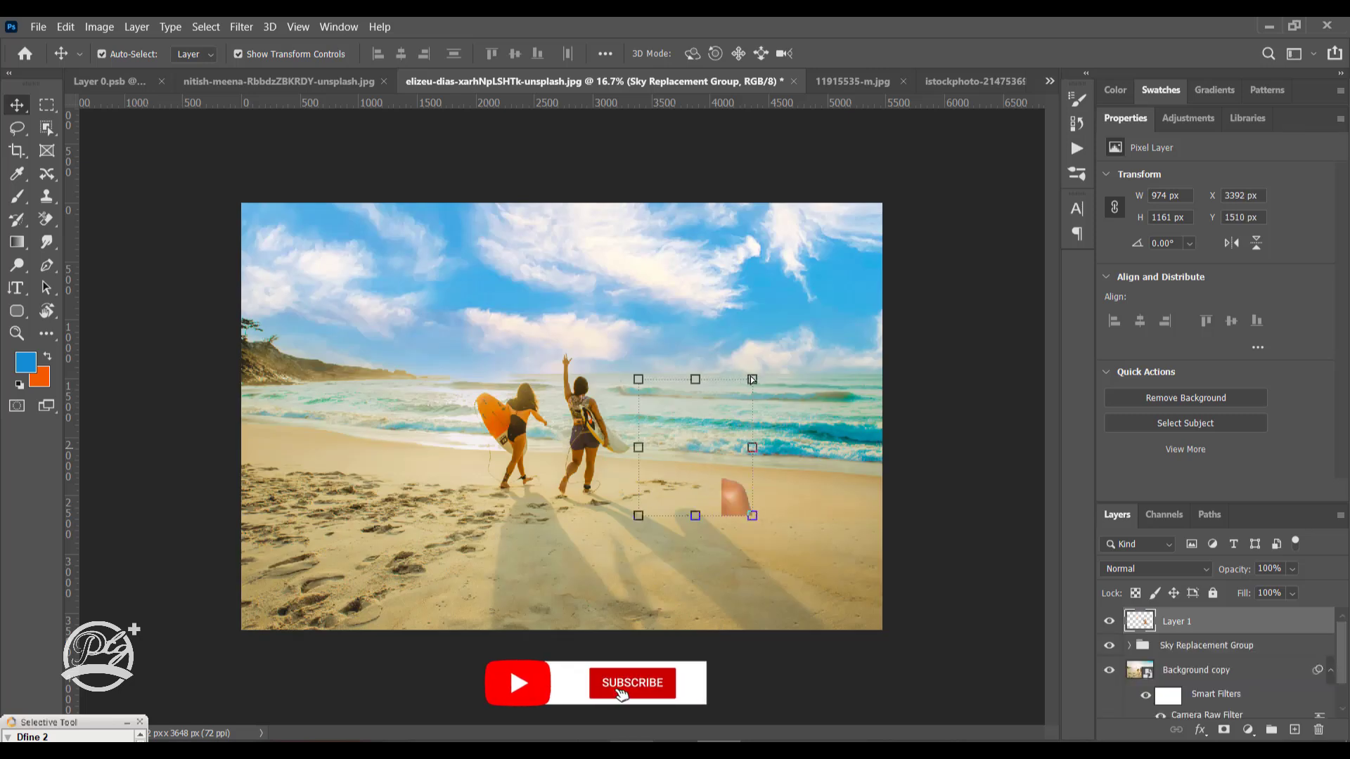
drag(751, 379, 932, 166)
drag(753, 335, 738, 448)
drag(926, 282, 955, 234)
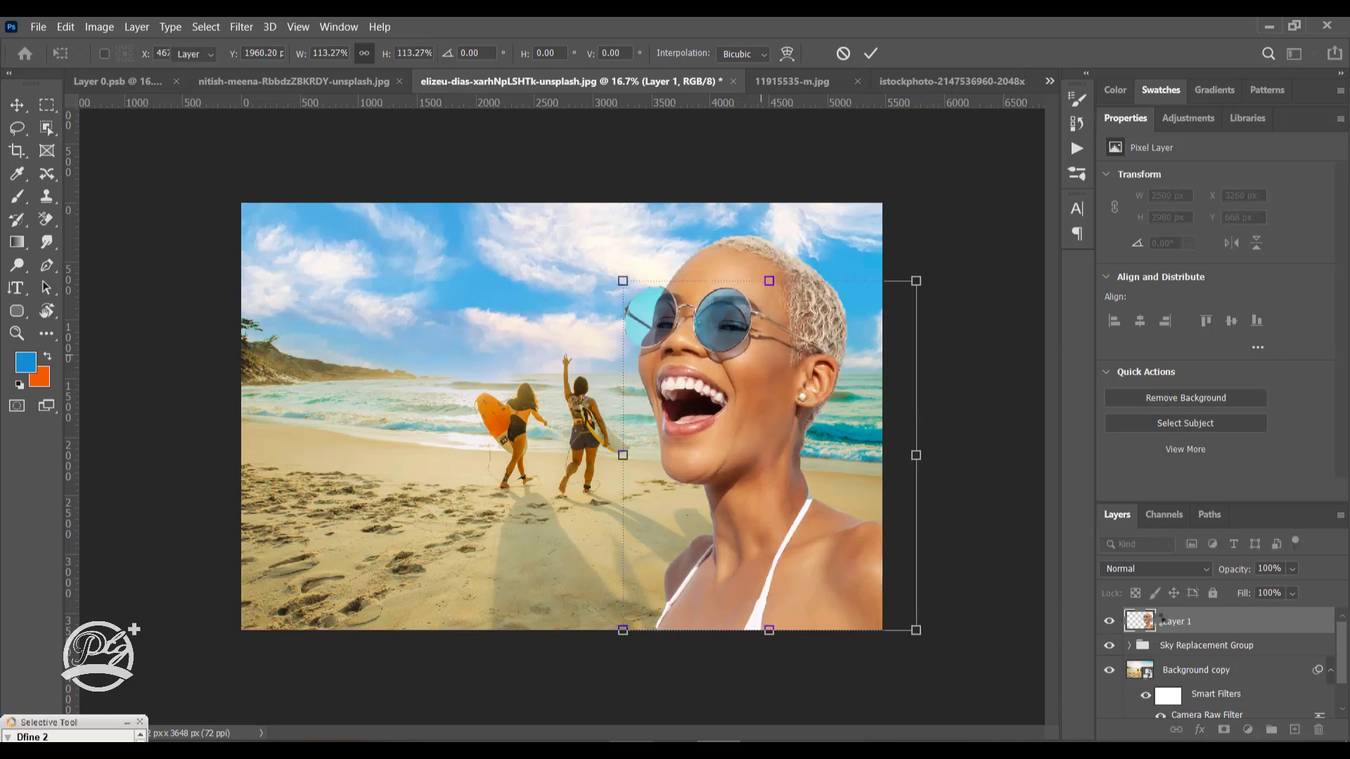
Convert the woman's layer to a smart object and open the Camera Raw Filter's Basic adjustments for it
right_click(1220, 627)
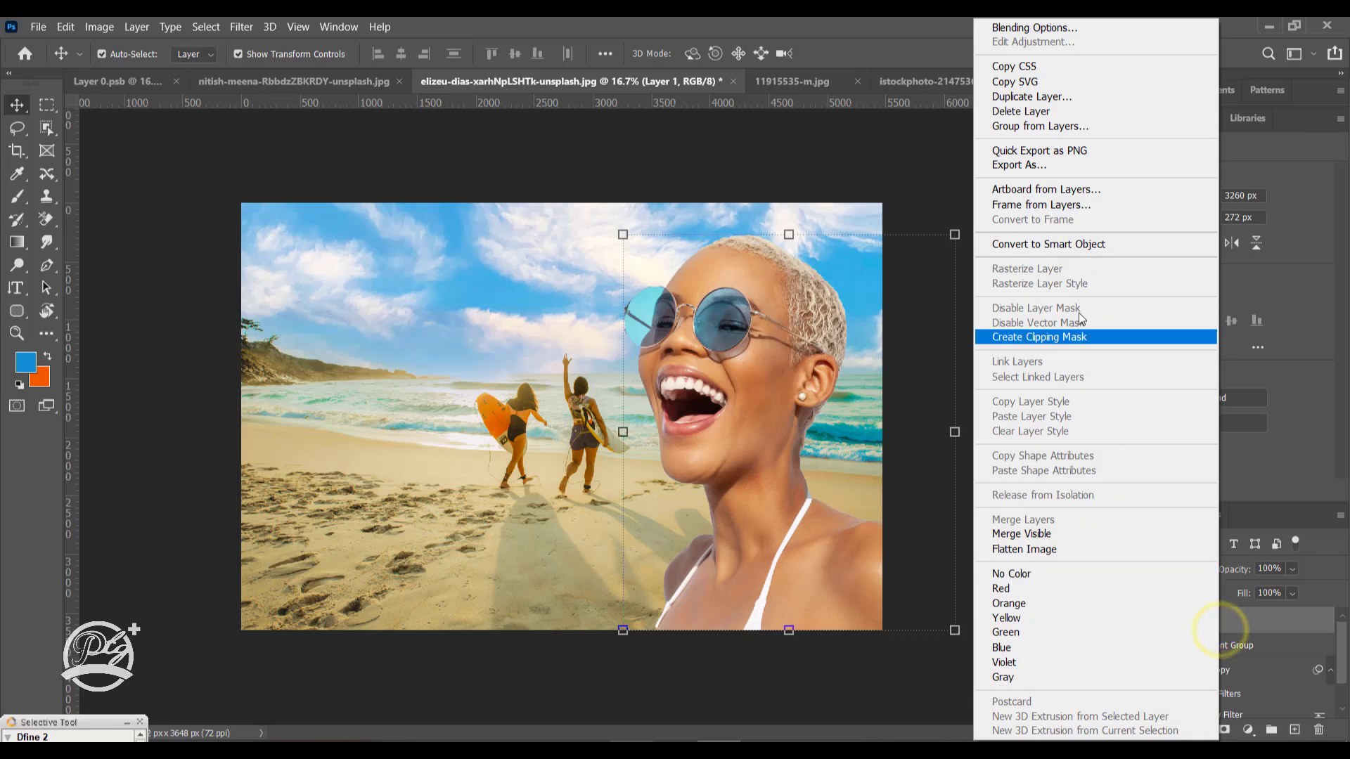
click(1054, 244)
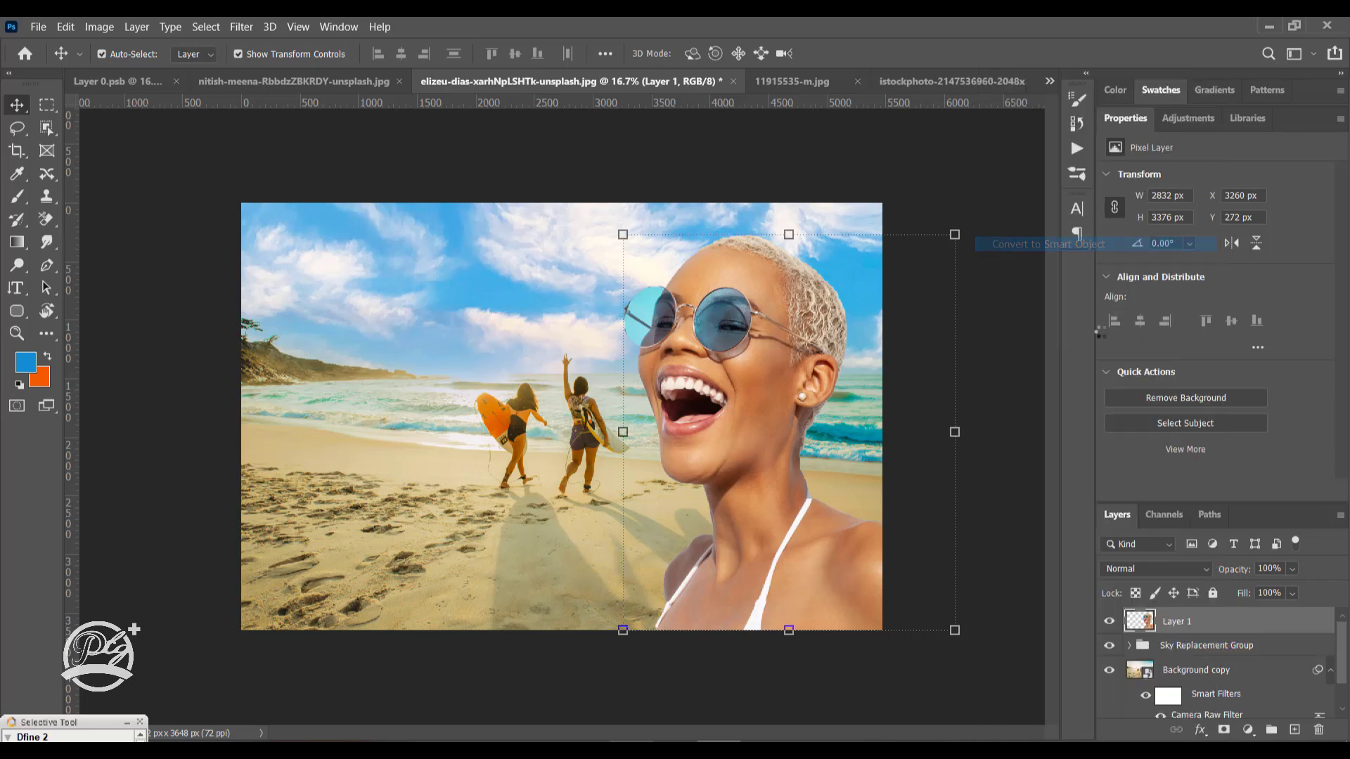
click(240, 26)
click(298, 148)
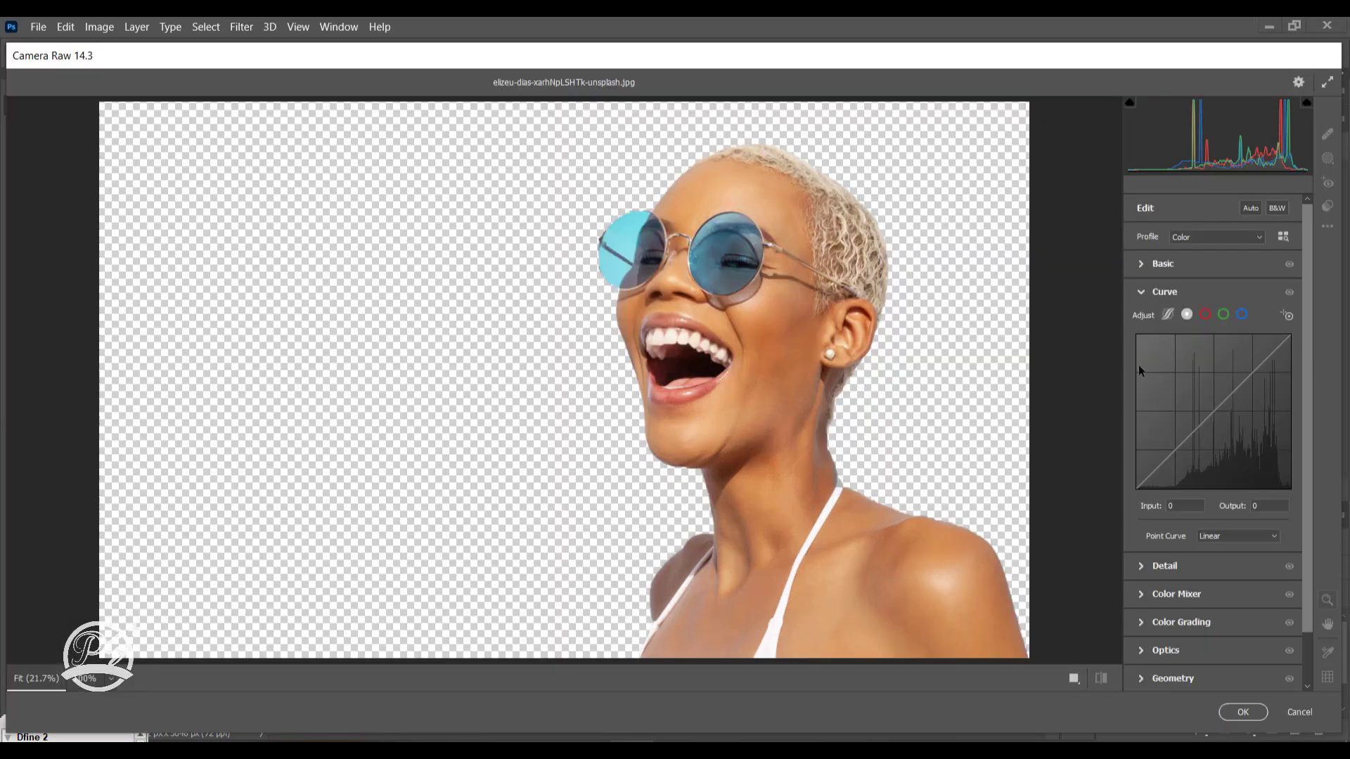
click(1145, 296)
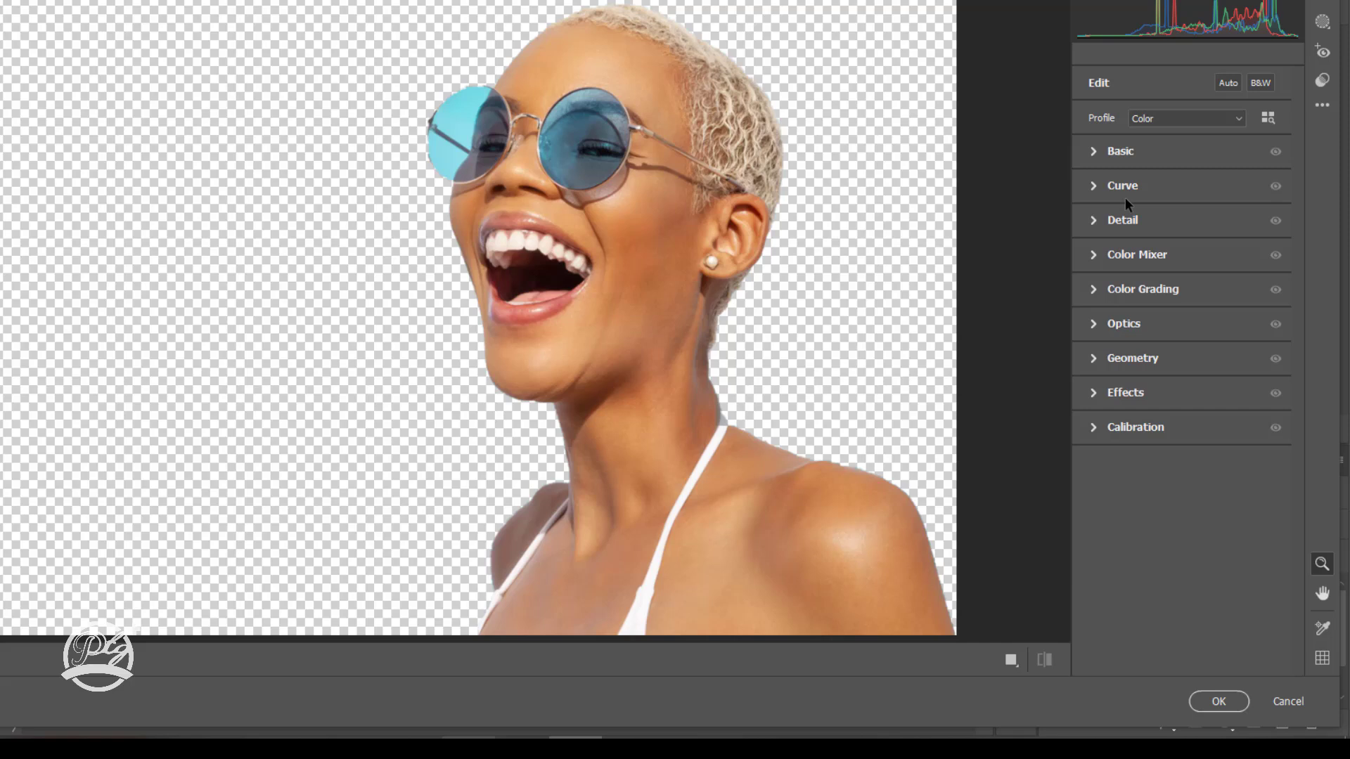
click(1140, 260)
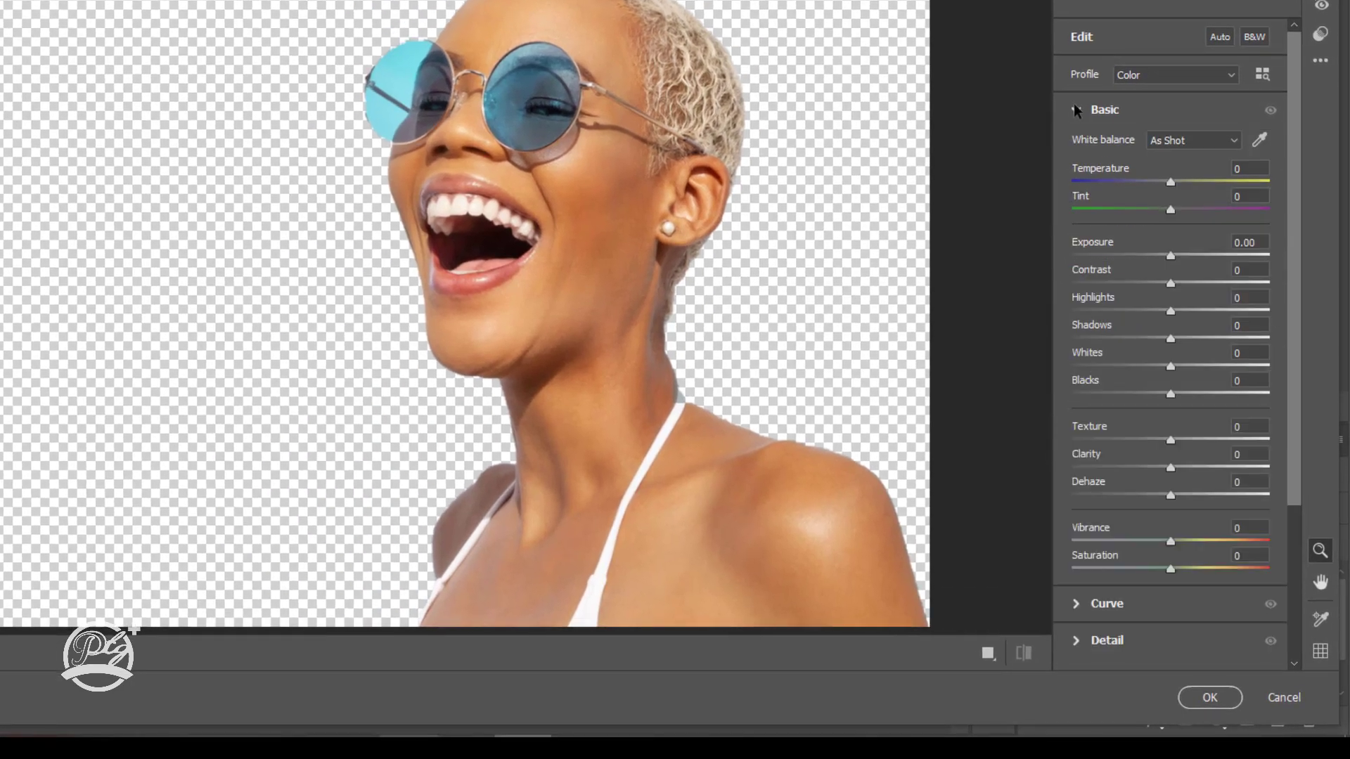
Set the woman's Contrast to +18, Clarity +22, Shadows +48, Highlights +23, Blacks +33, Texture +28 and Temperature +7, and apply the filter
drag(1179, 285, 1184, 283)
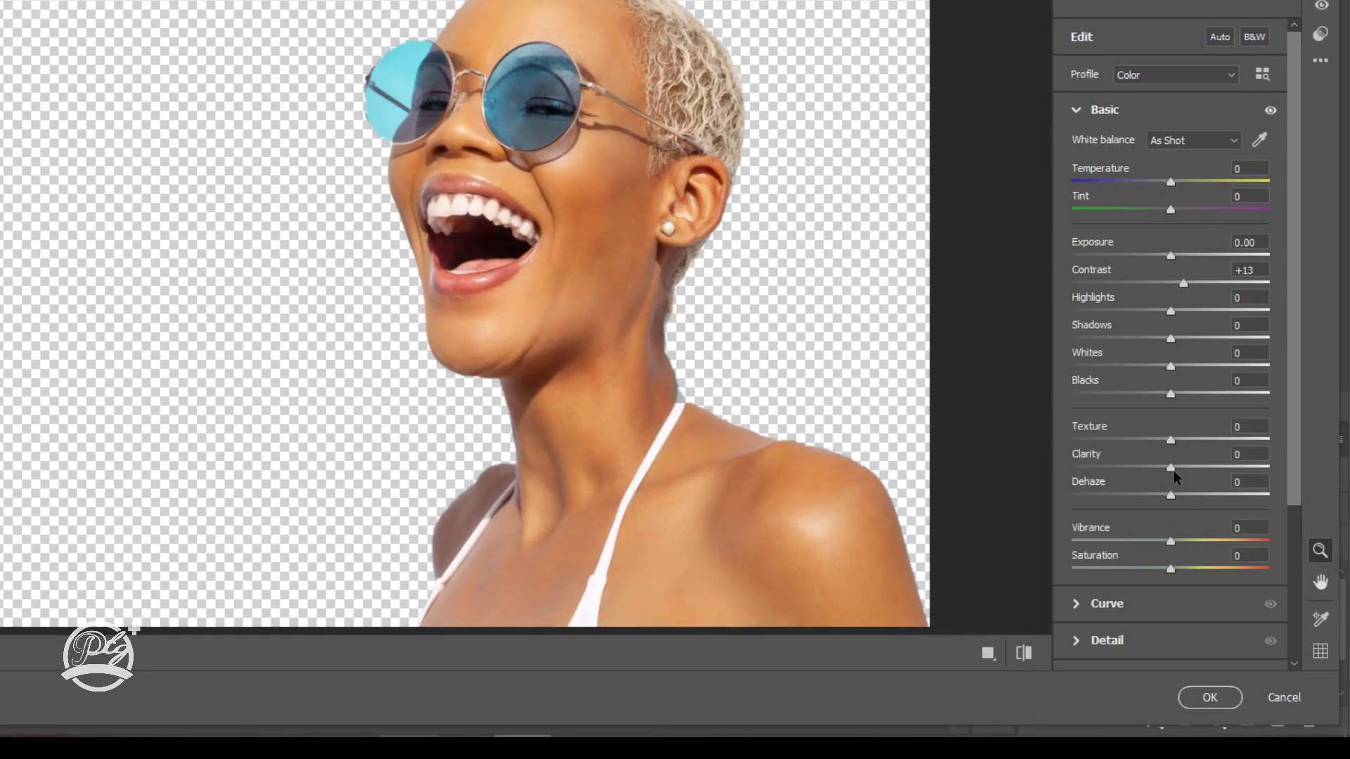
mouse_move(1172, 473)
mouse_down()
mouse_move(1229, 473)
mouse_move(1190, 469)
mouse_up()
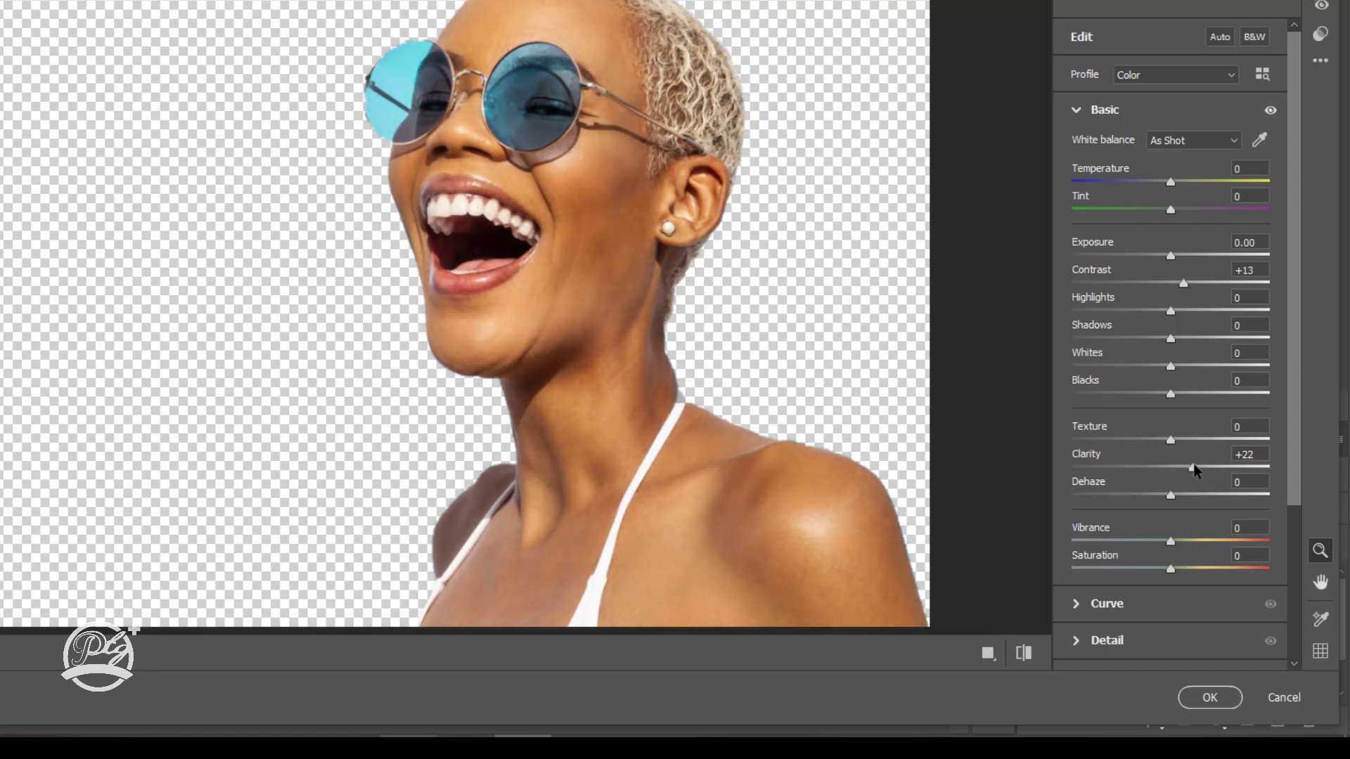
drag(1179, 340, 1222, 358)
mouse_move(1171, 310)
mouse_down()
mouse_move(1137, 310)
mouse_move(1214, 313)
mouse_move(1193, 310)
mouse_move(1186, 290)
mouse_up()
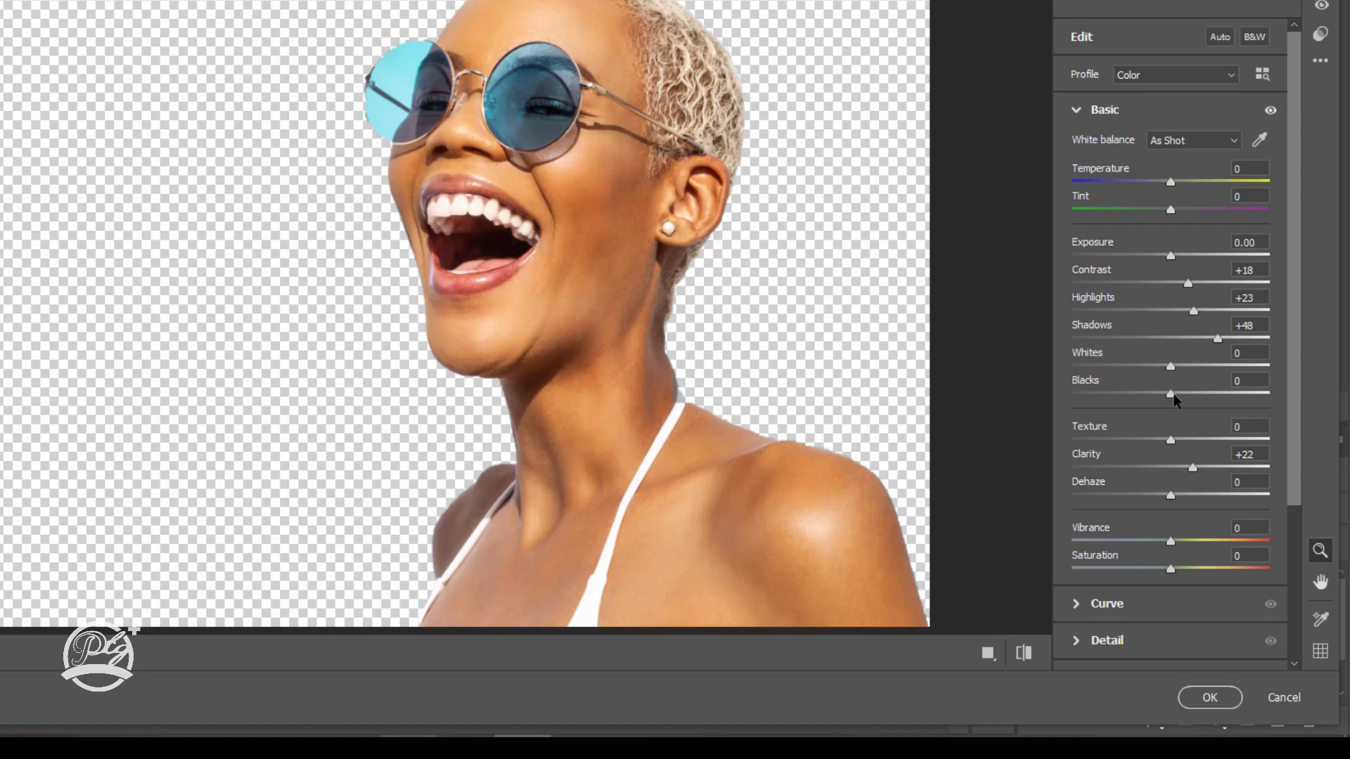
drag(1172, 395, 1205, 395)
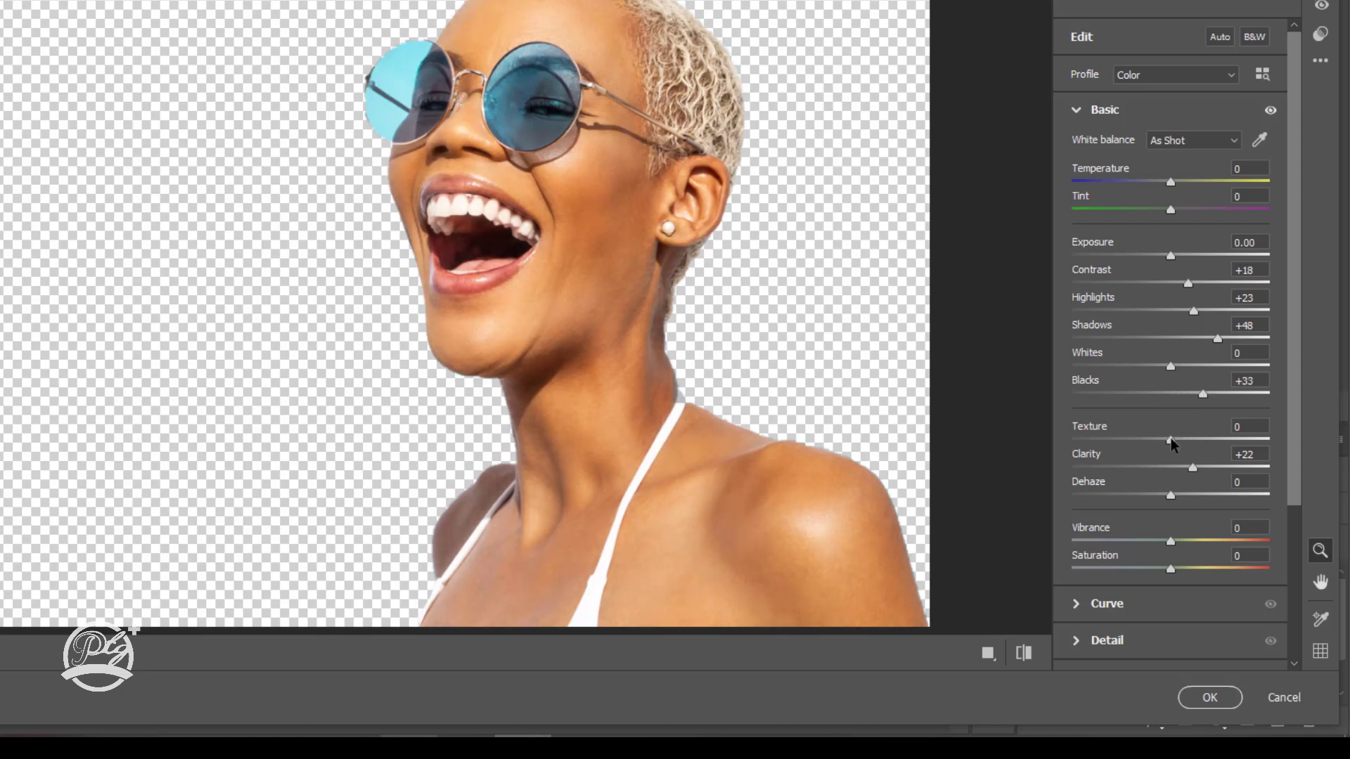
drag(1170, 440, 1200, 444)
mouse_move(1170, 182)
mouse_down()
mouse_move(1153, 185)
mouse_move(1173, 186)
mouse_up()
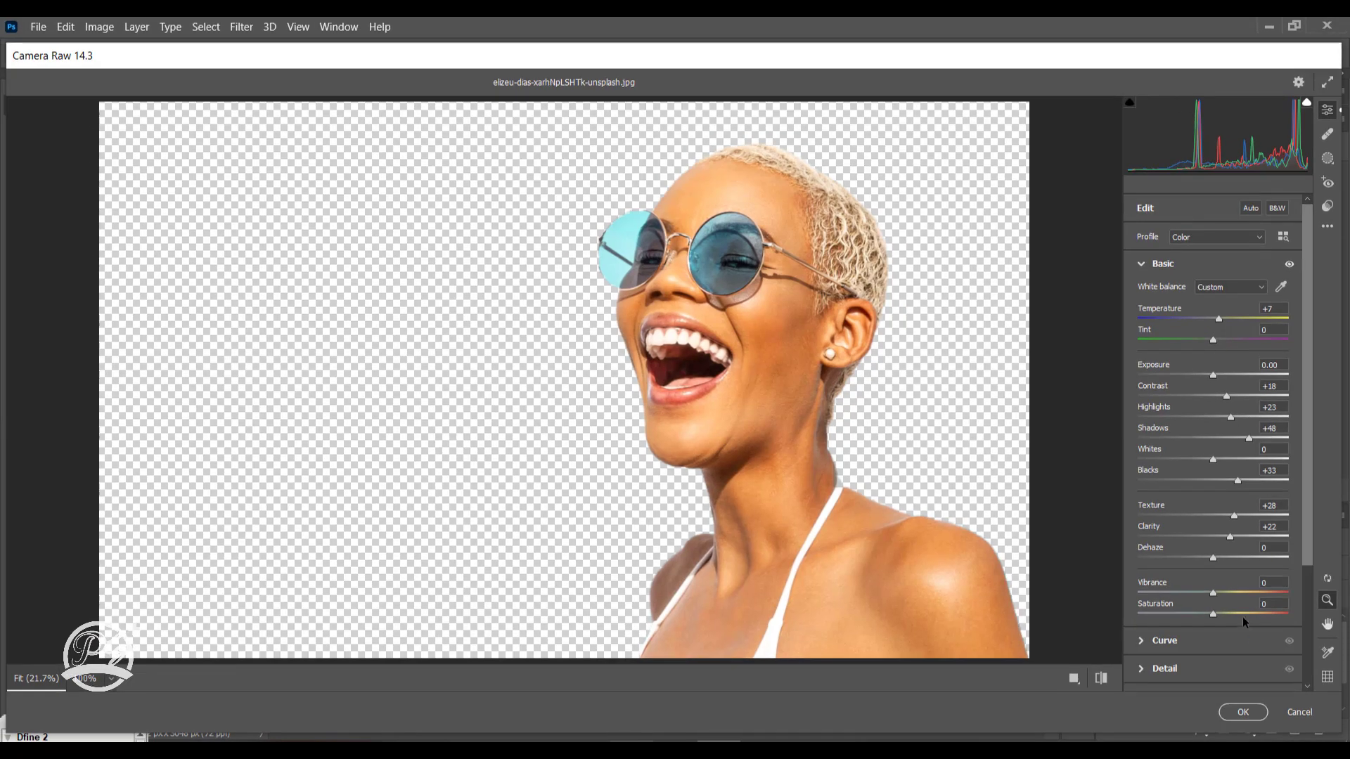
click(1242, 713)
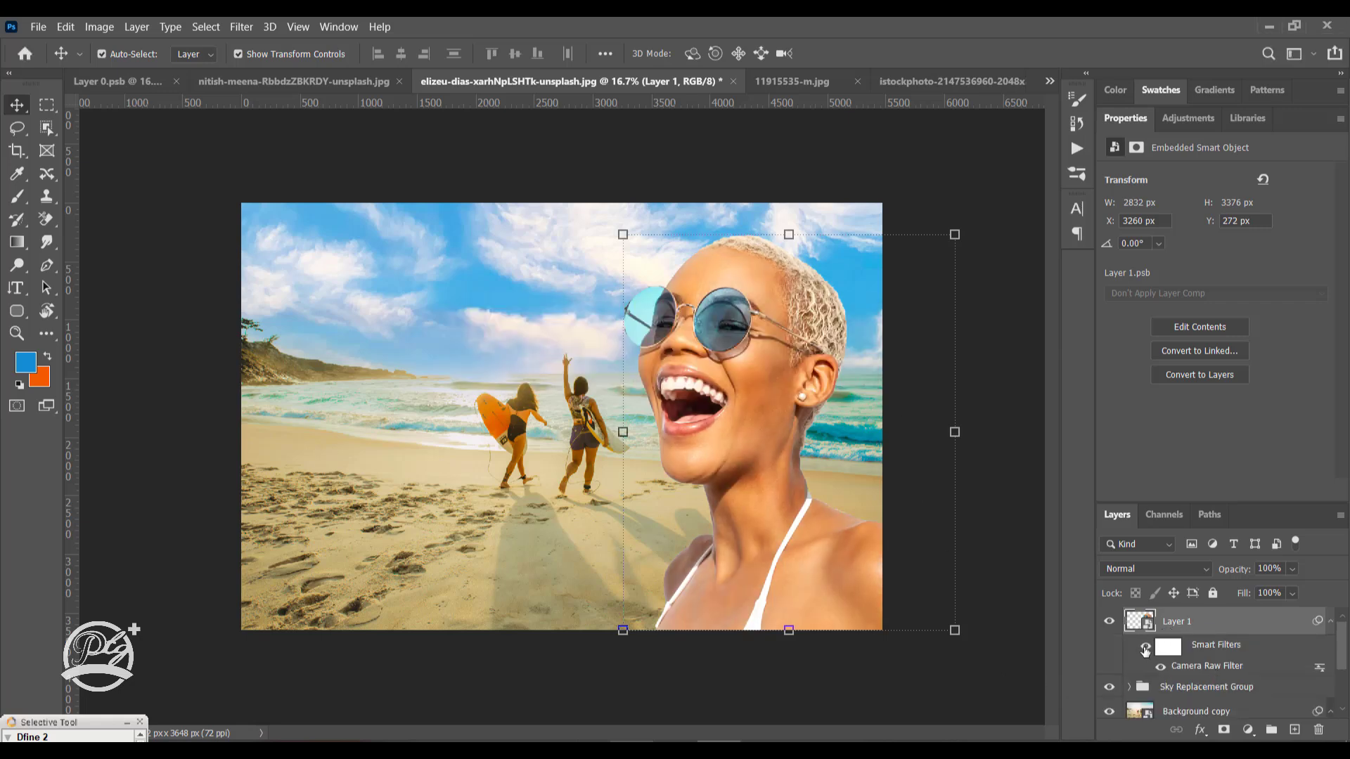
Compare the woman's layer with its smart filters hidden and shown
click(1144, 648)
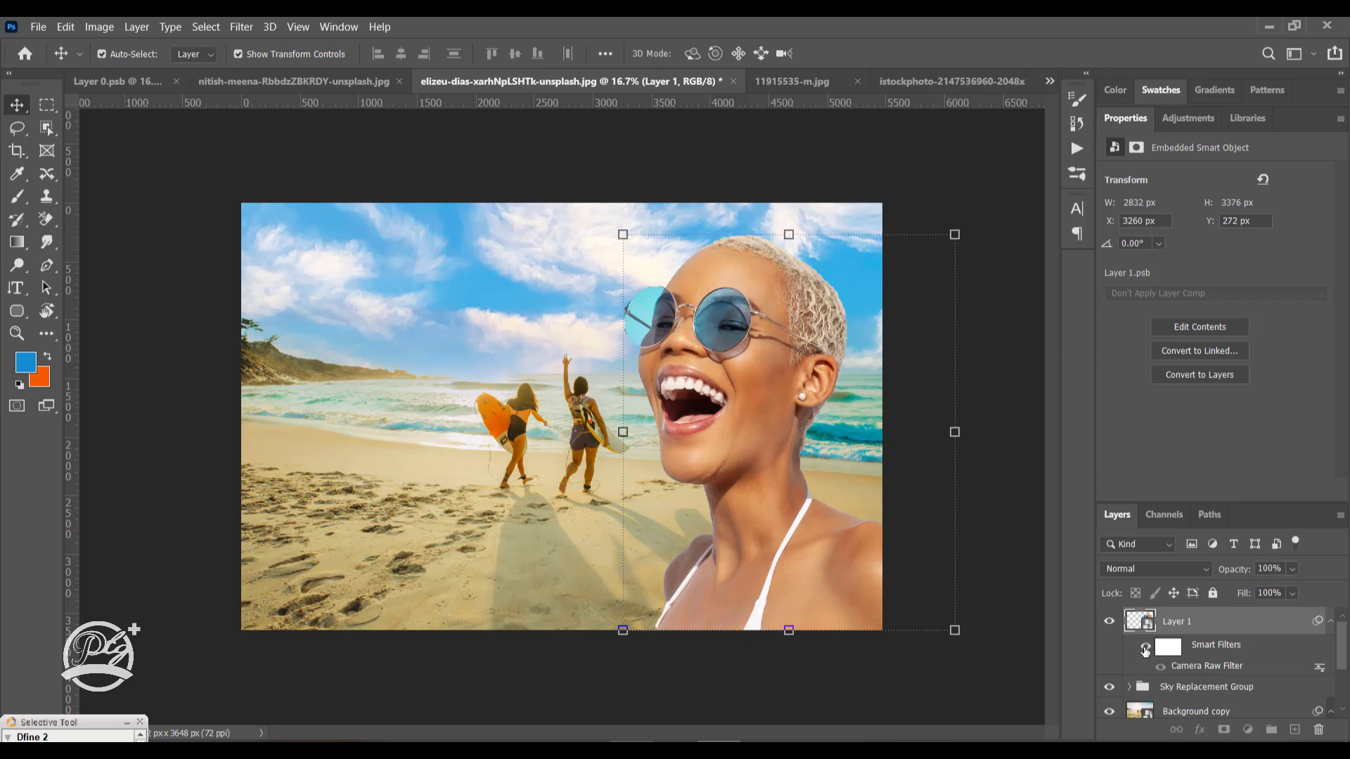
click(1145, 648)
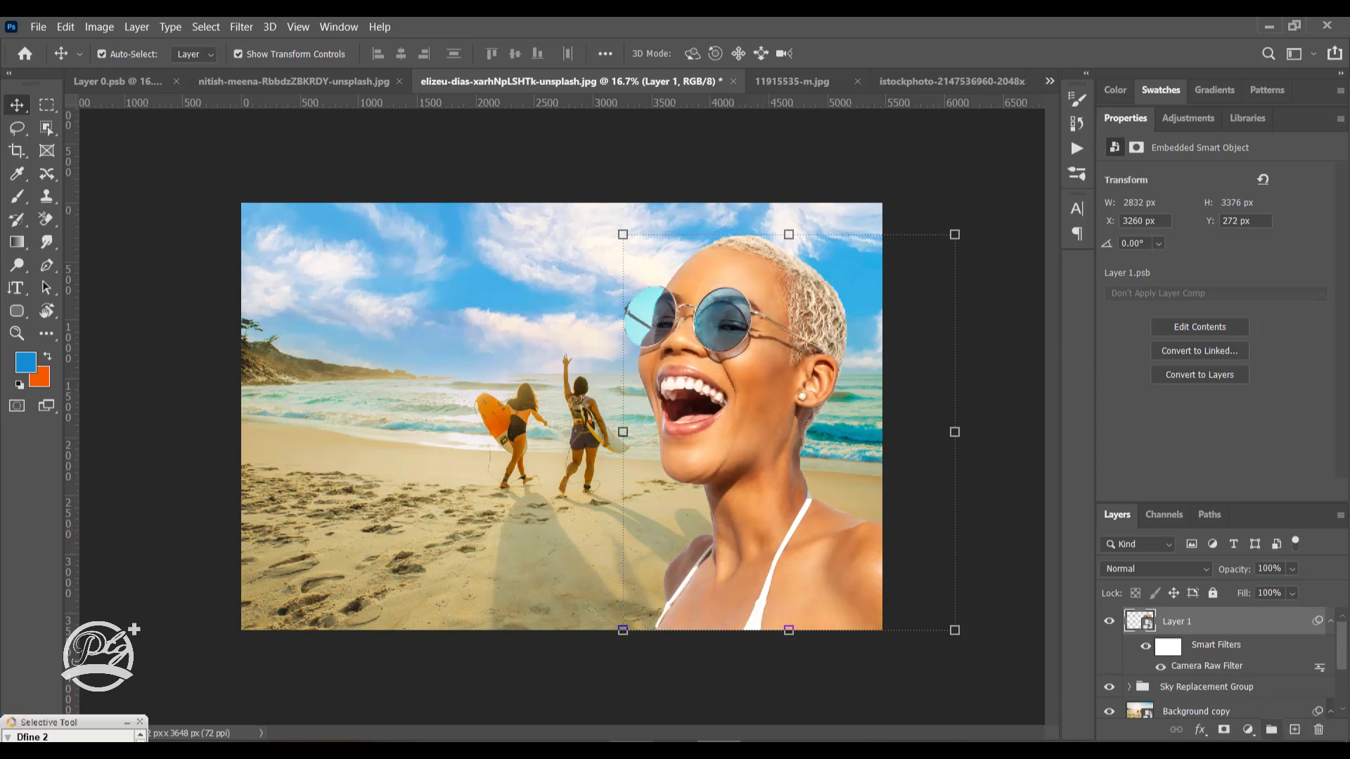
Add a Brightness/Contrast adjustment clipped to the woman's layer and set its Brightness to 4
click(1248, 729)
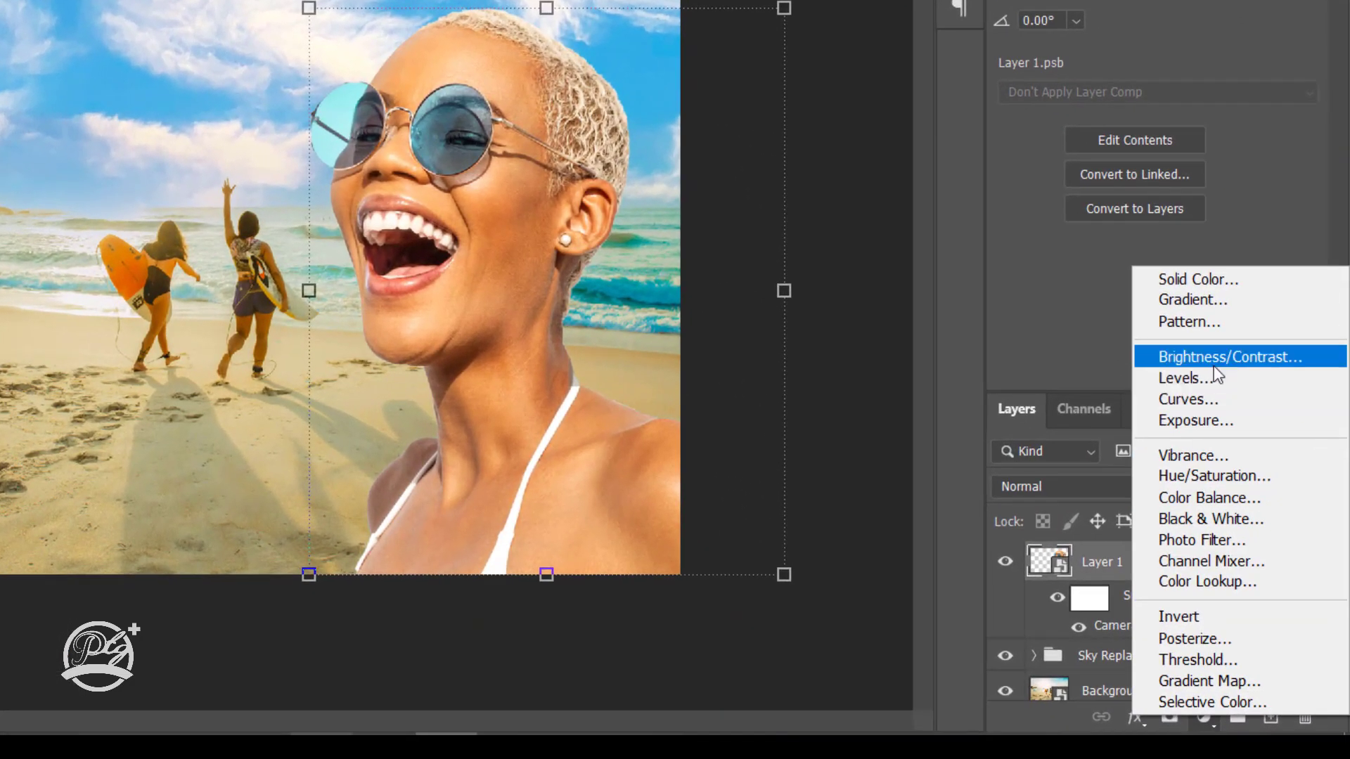
click(1238, 425)
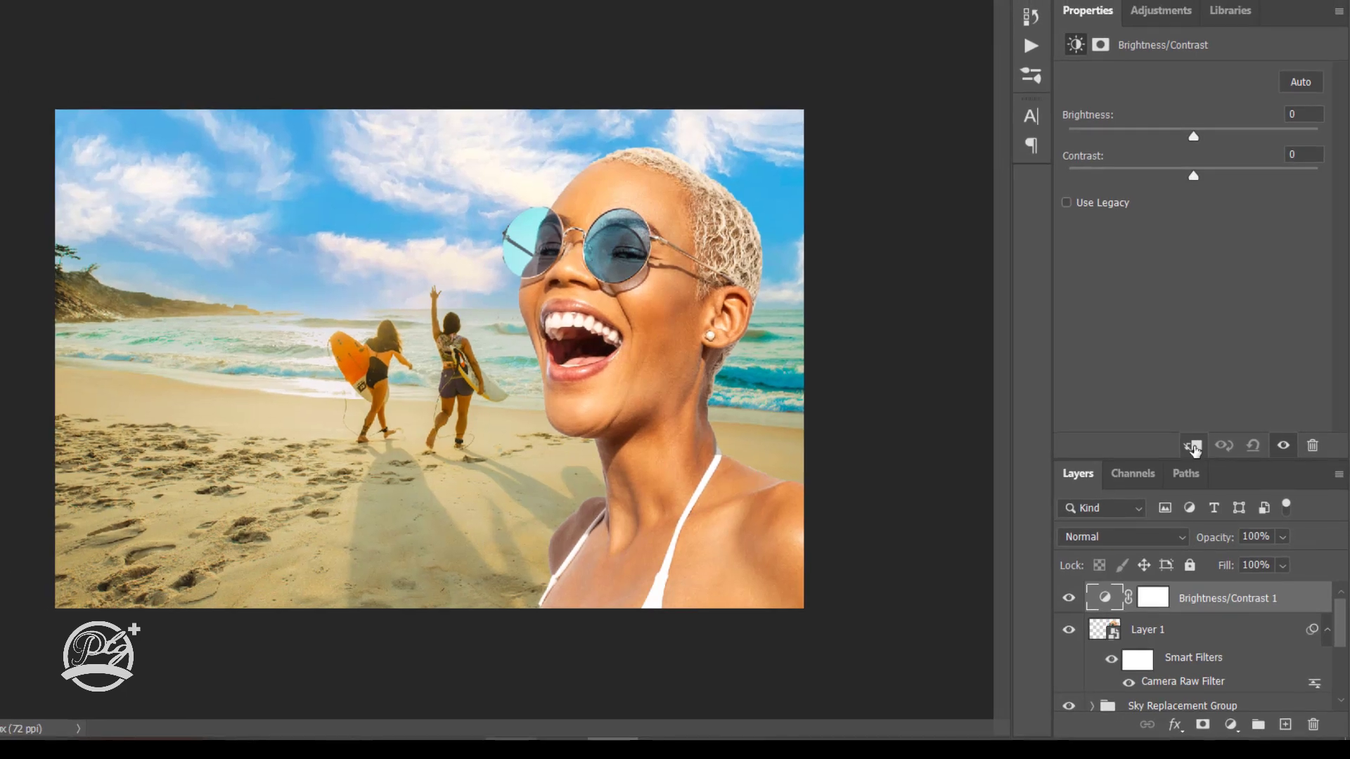
click(1190, 447)
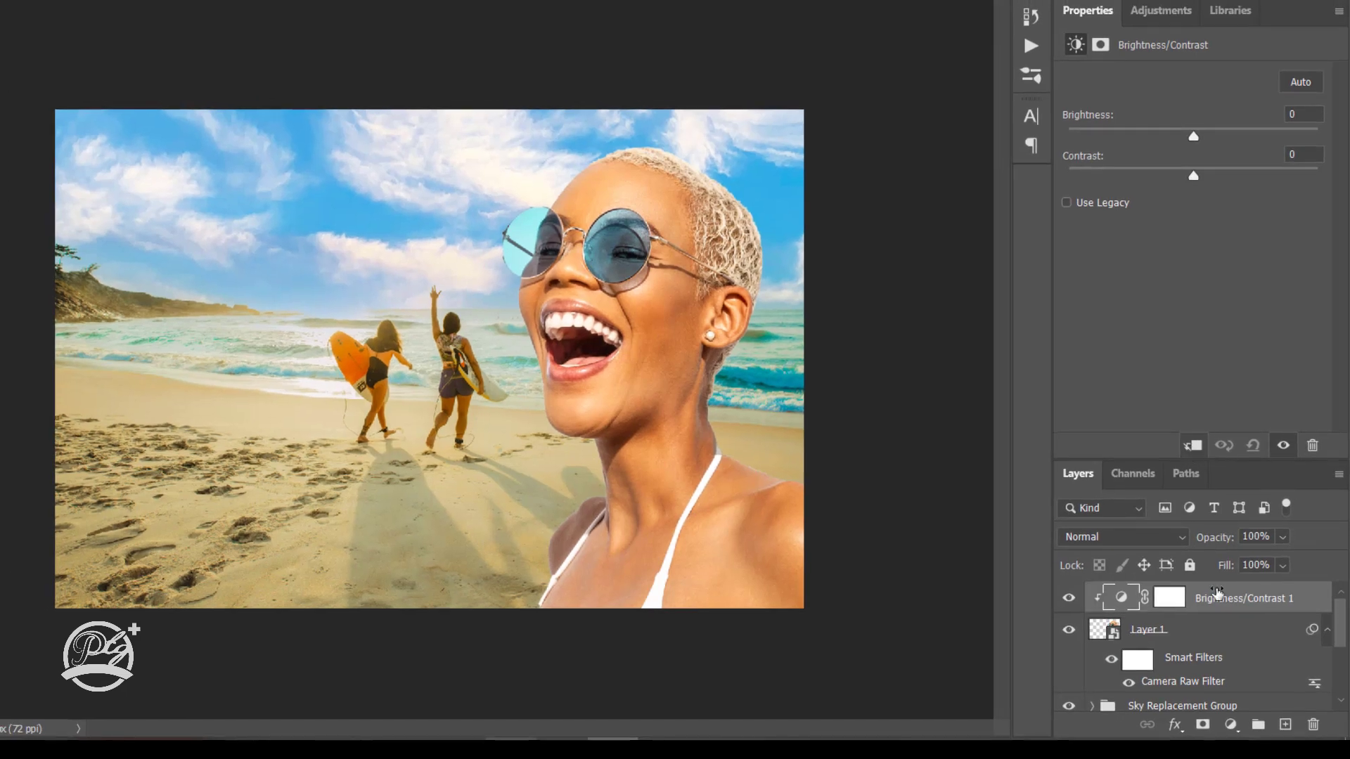
click(1195, 627)
click(1117, 598)
drag(1192, 131, 1196, 136)
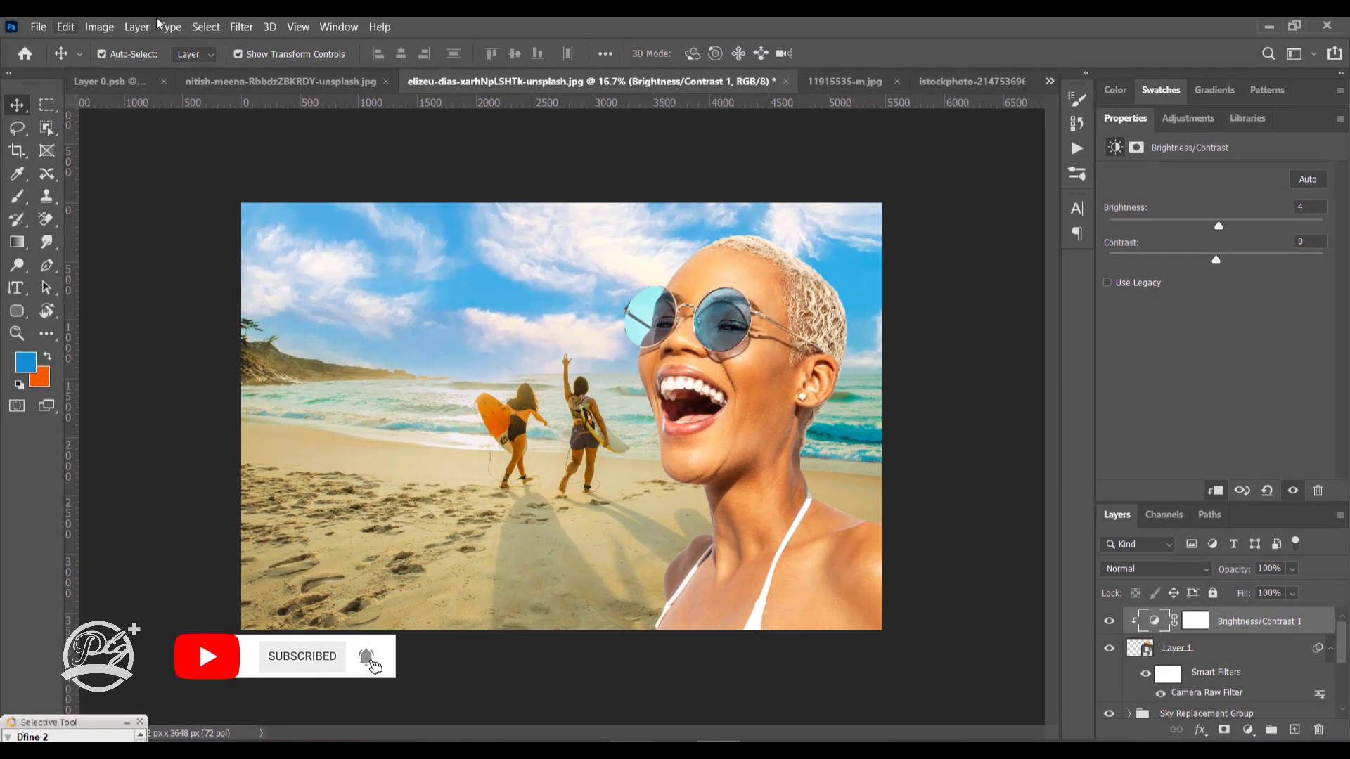
Create a new layer above the adjustment and fill it with 50% Gray, using Linear Light mode at 100% opacity in the fill options
click(1294, 730)
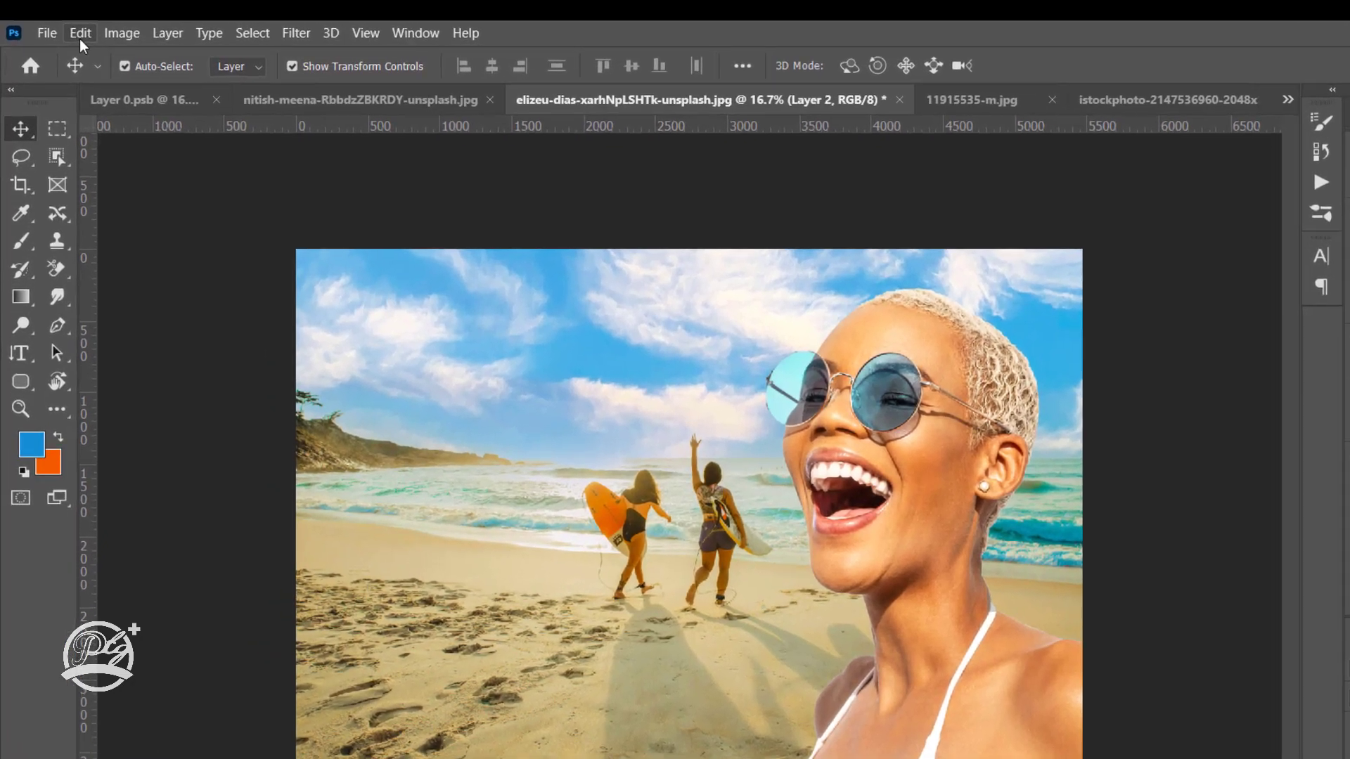
click(80, 33)
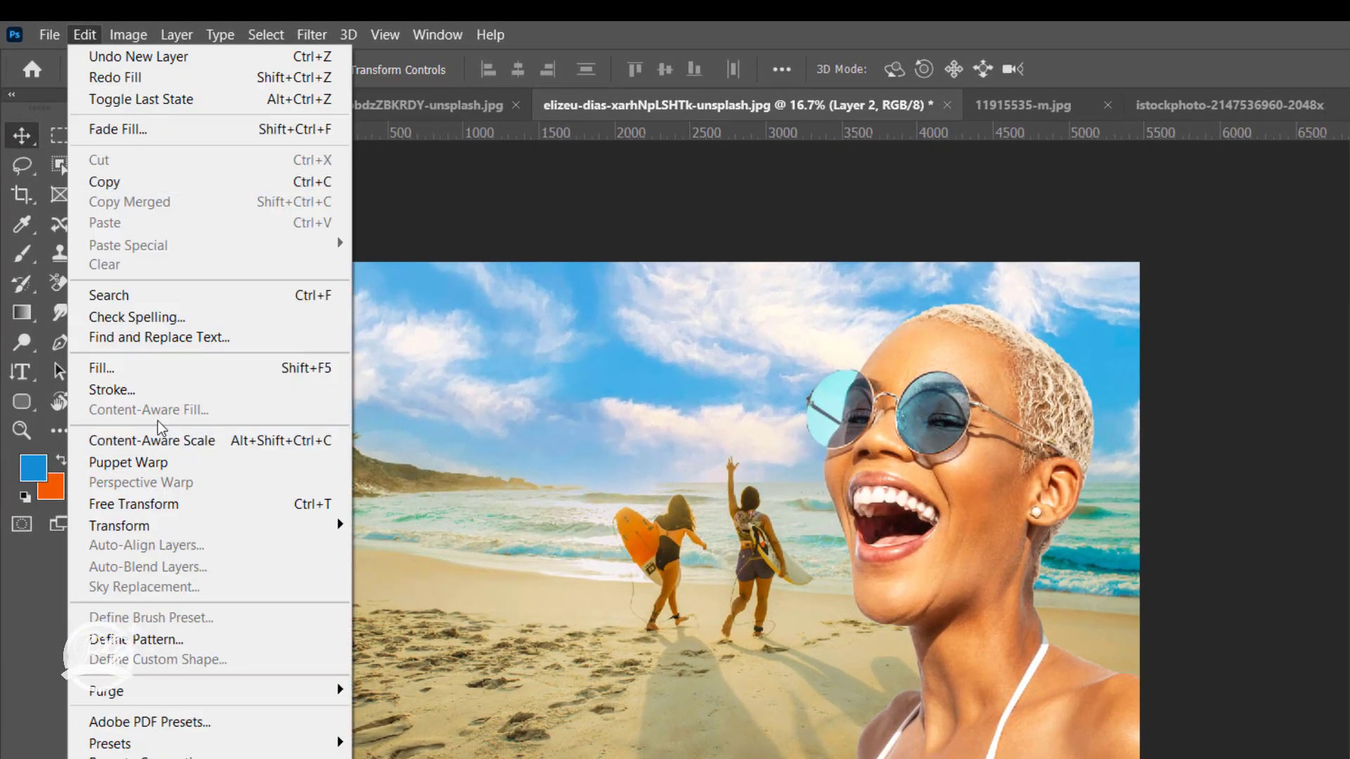
click(131, 347)
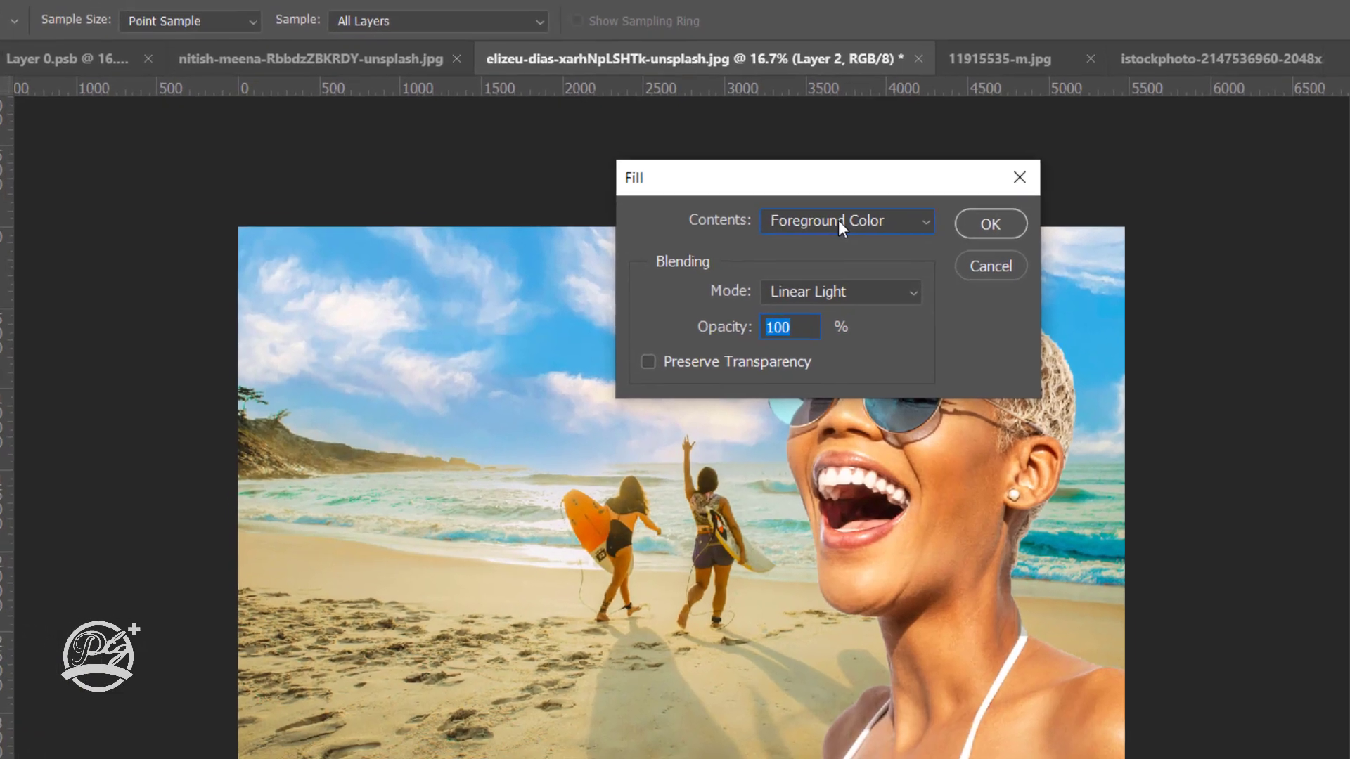
click(838, 221)
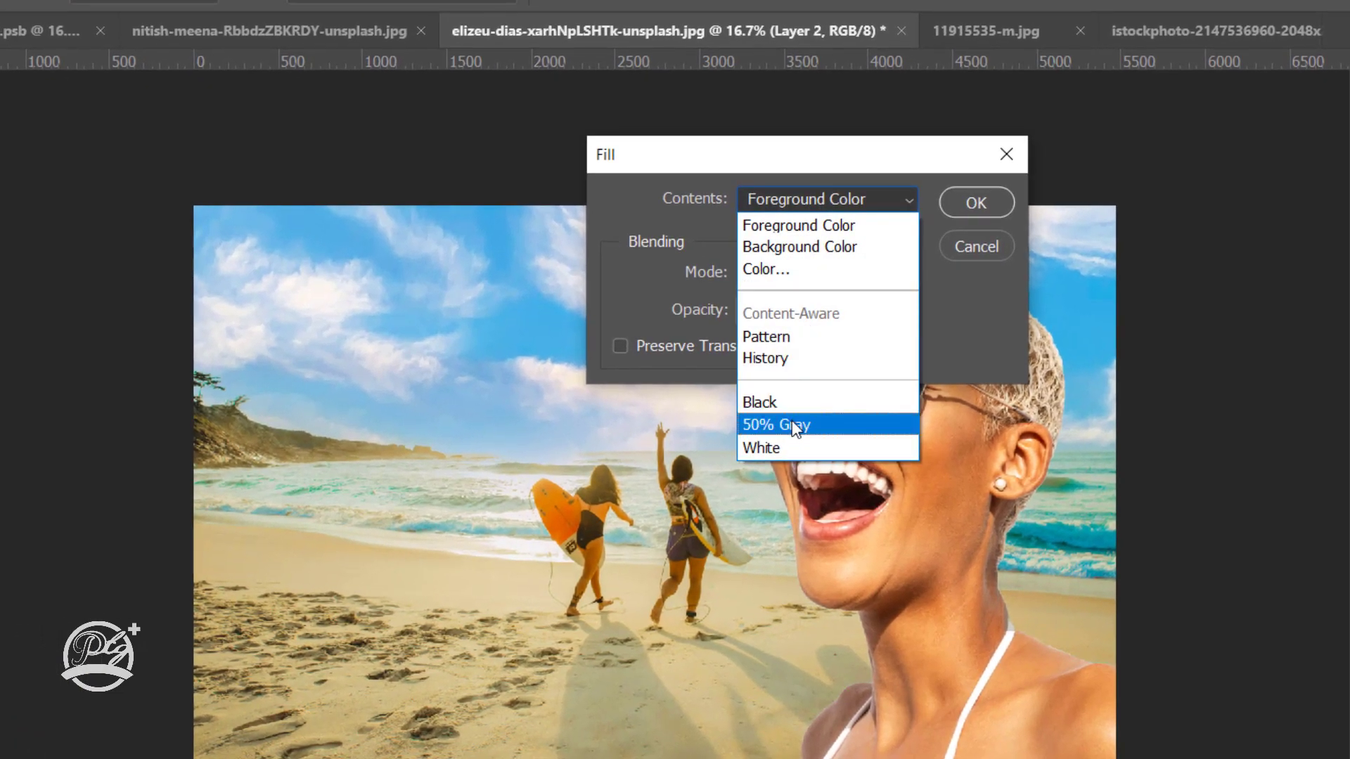
click(795, 426)
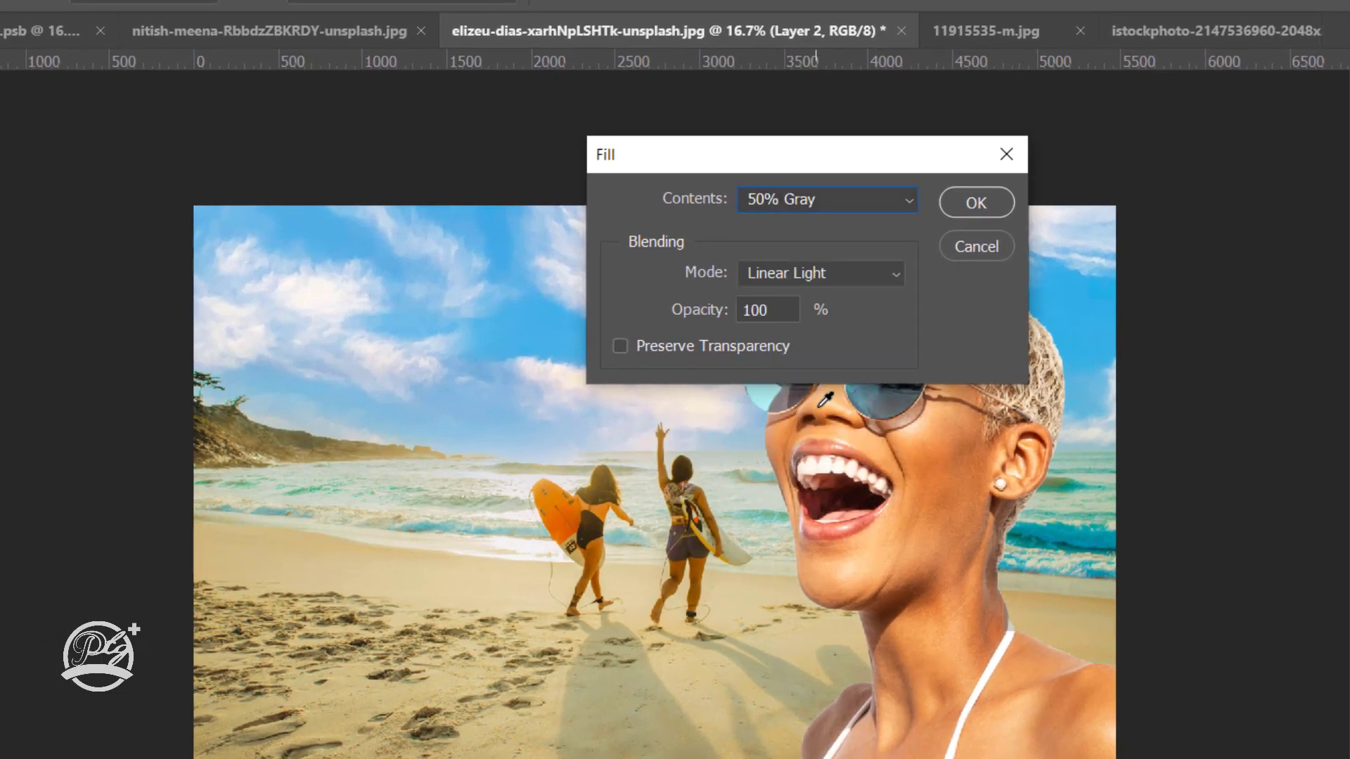
click(824, 275)
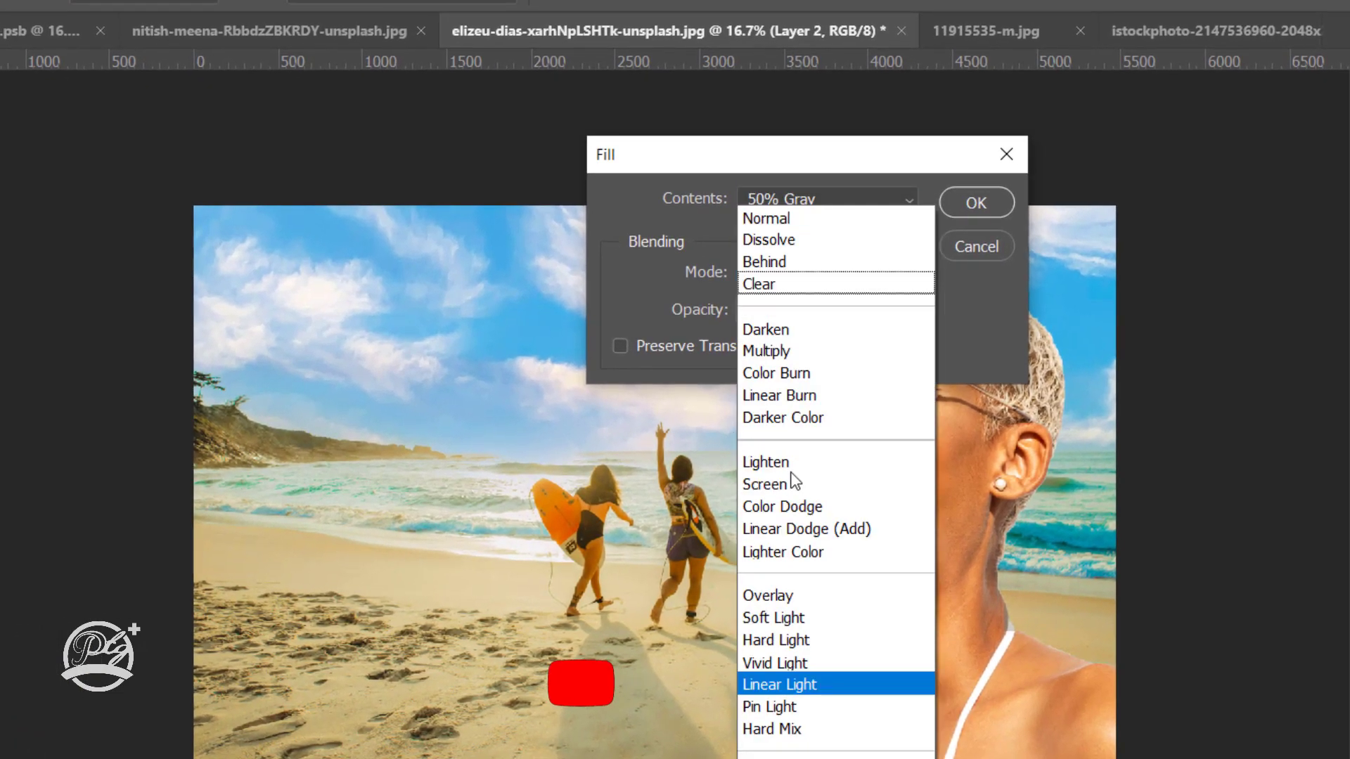
click(798, 685)
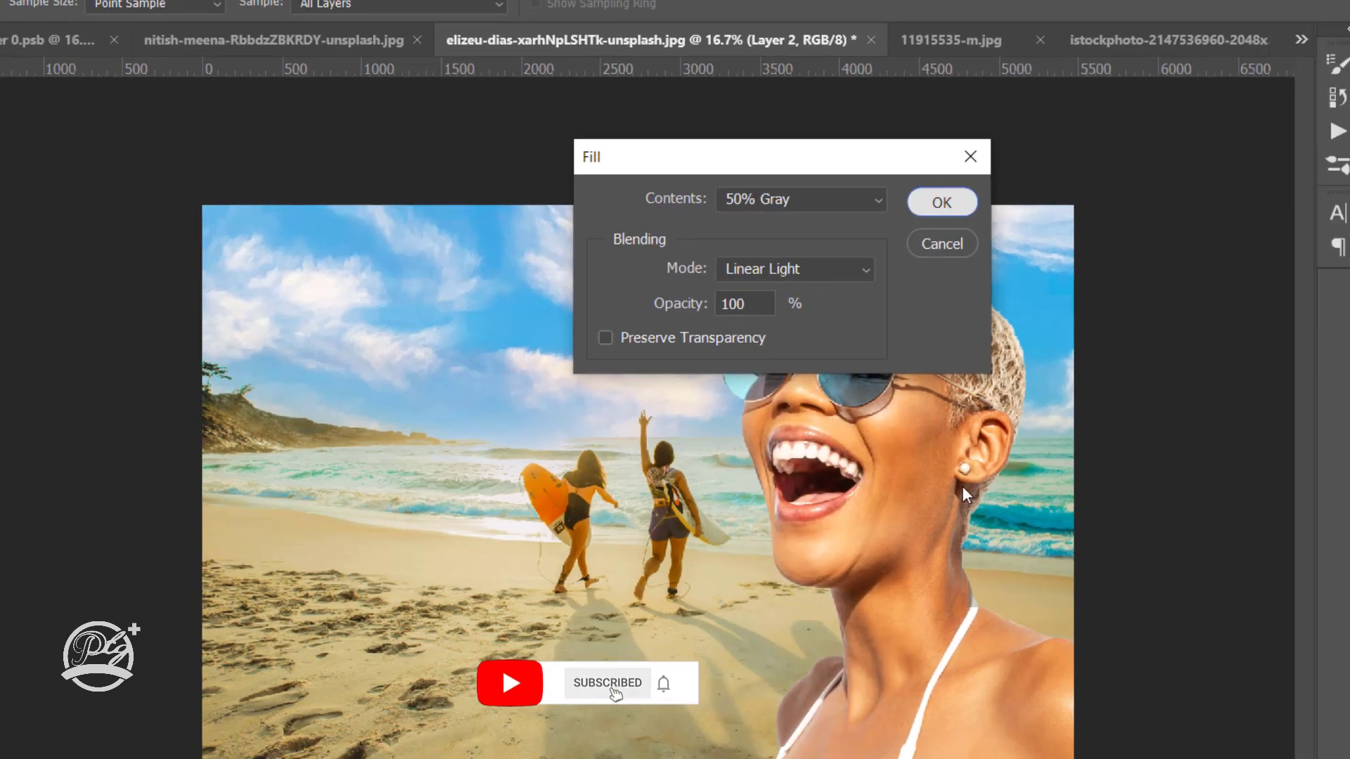
click(971, 217)
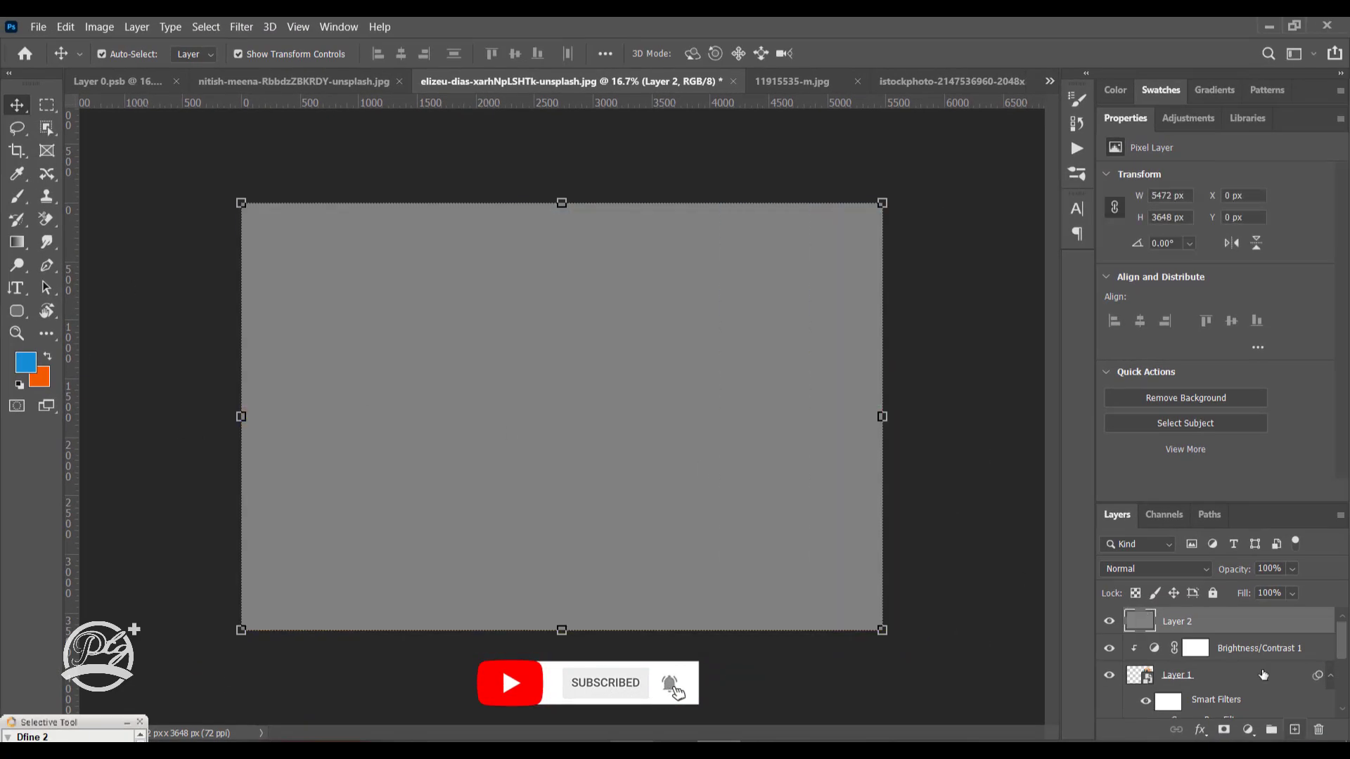
Set the gray layer's blend mode to Linear Light and duplicate the layer
click(1154, 571)
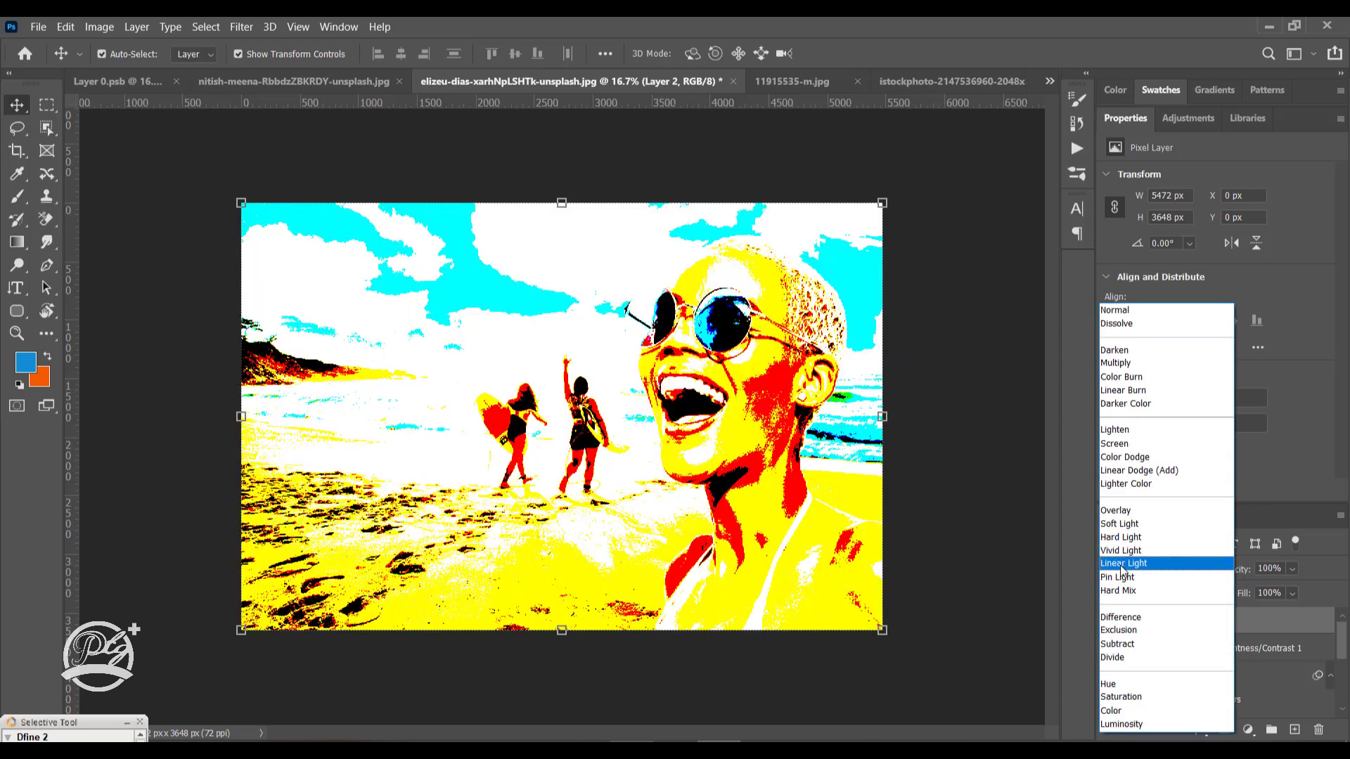
click(1123, 563)
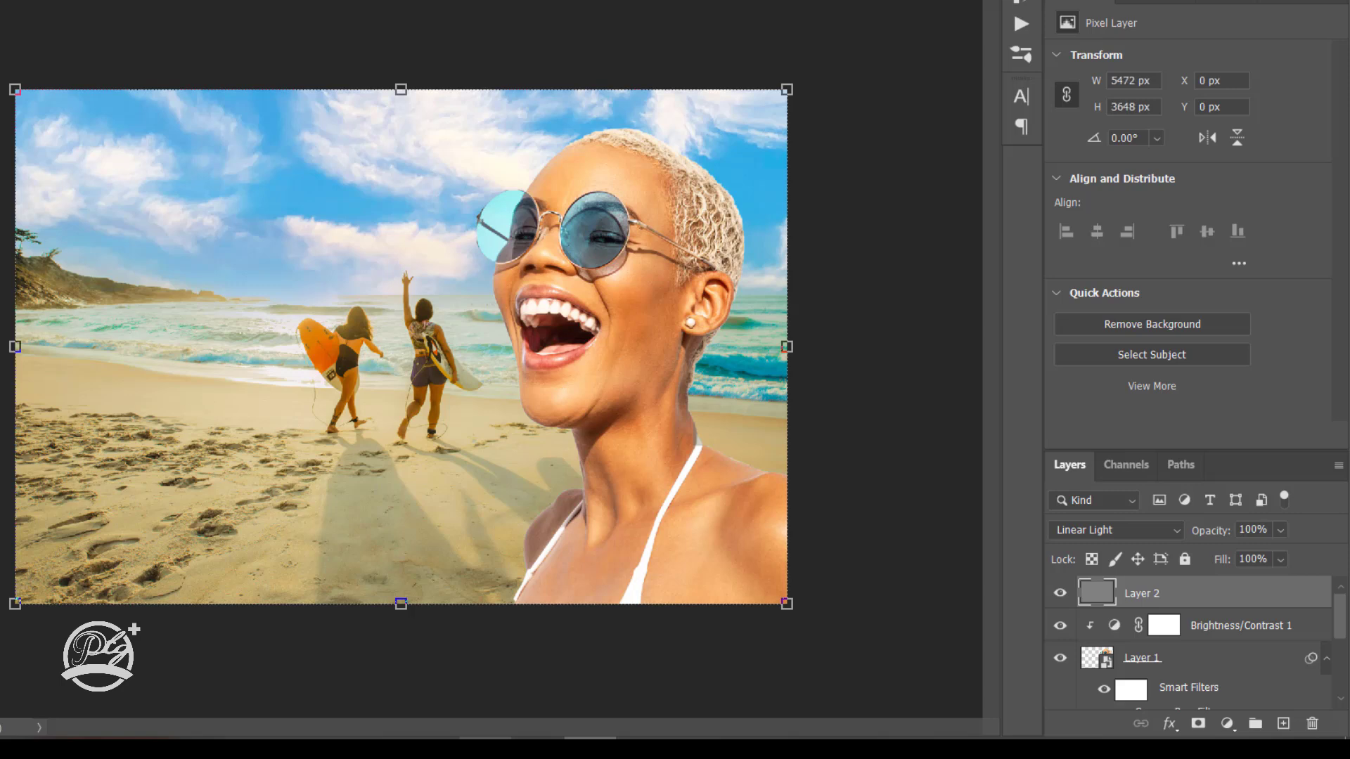
key(z)
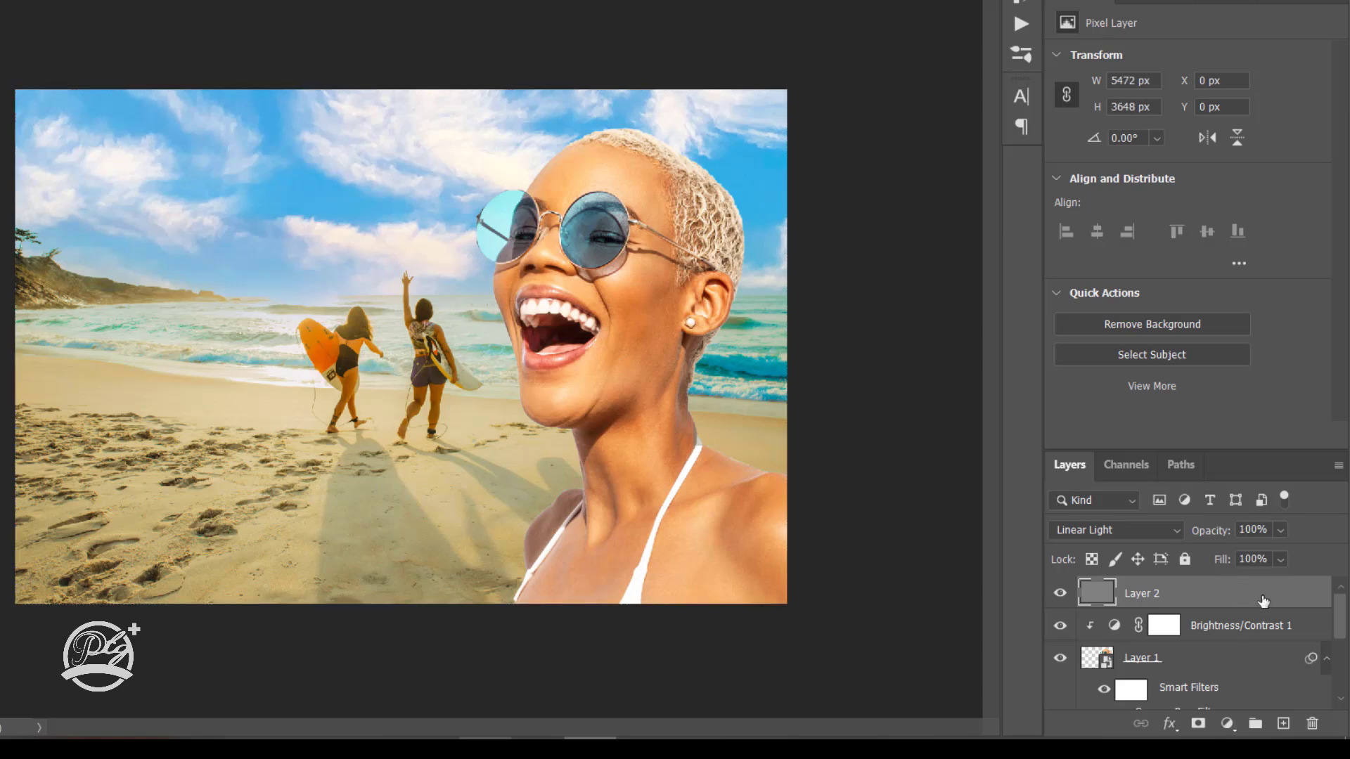
drag(1272, 598, 1285, 726)
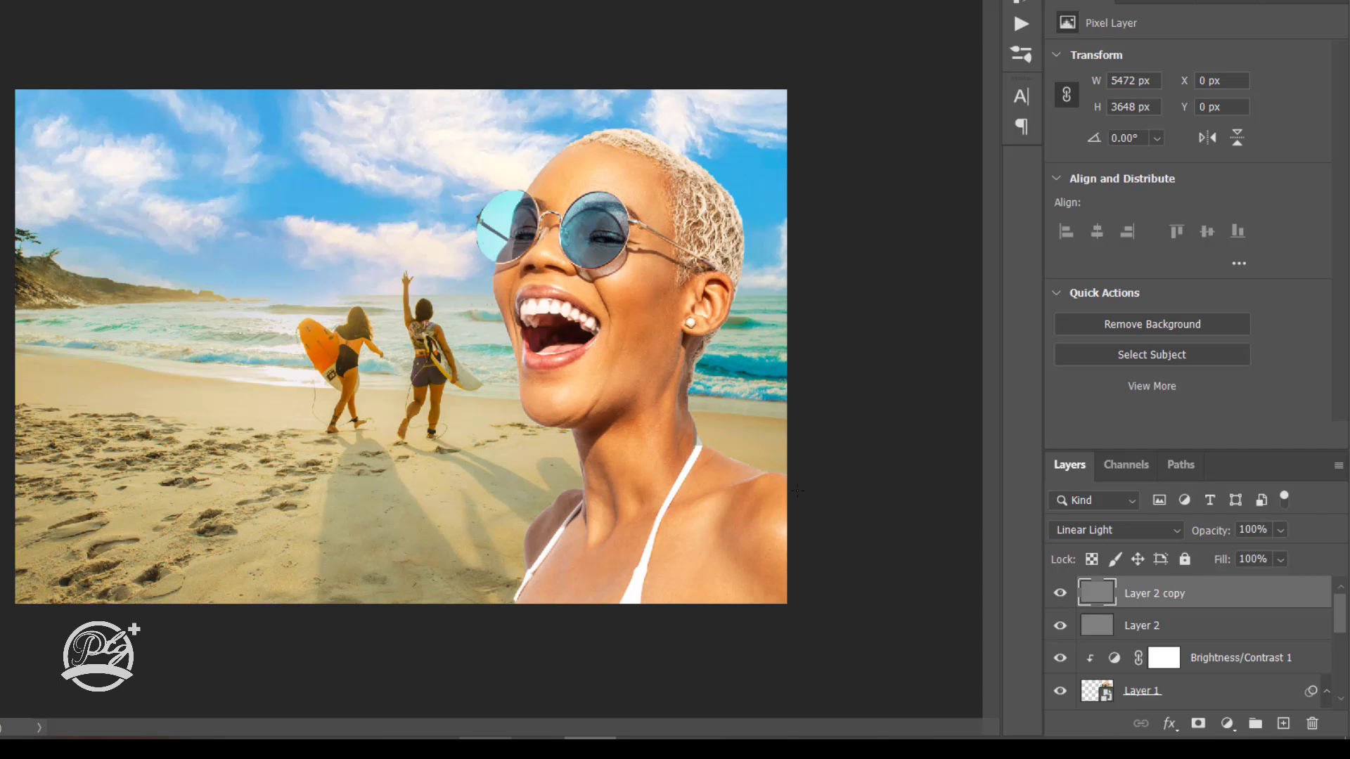
Clip both gray layers to the woman's layer, name the upper one burn and the lower one highlight, and select highlight
click(1177, 636)
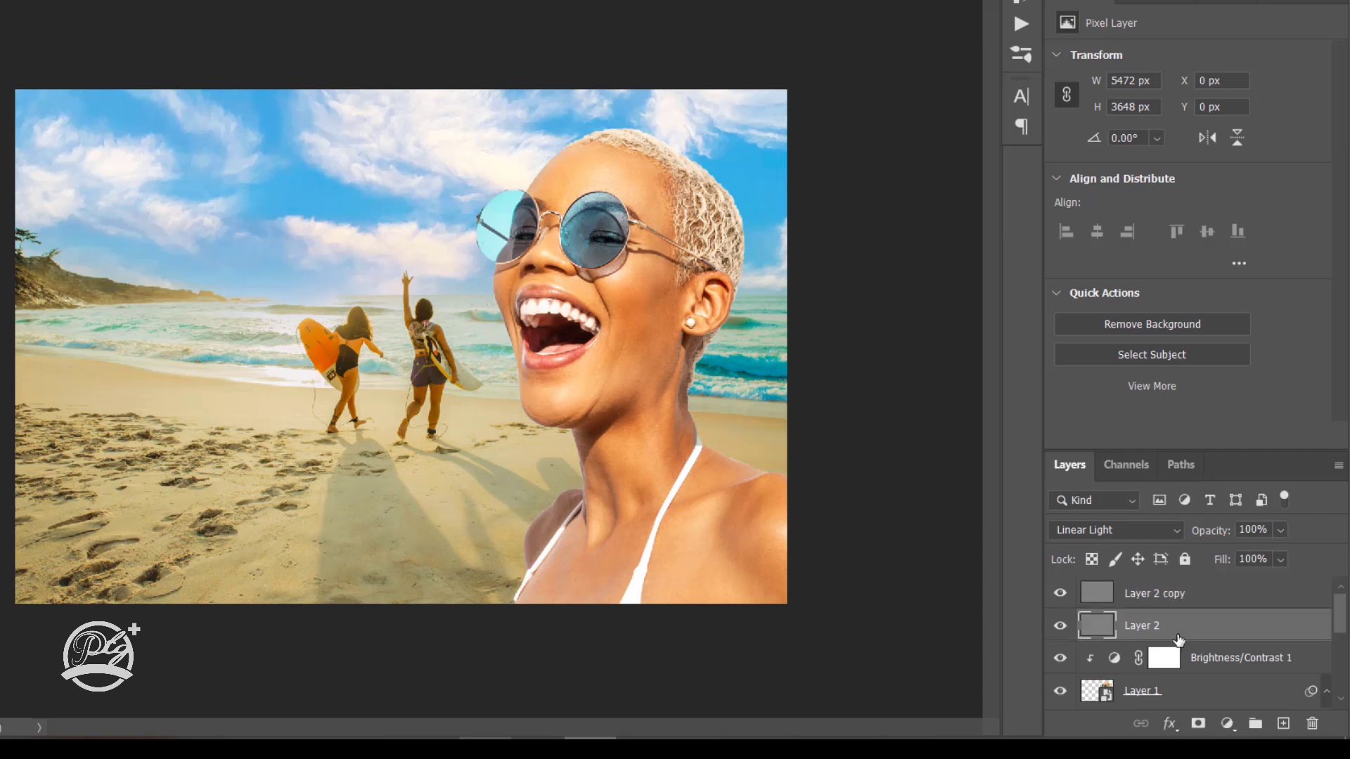
right_click(1206, 625)
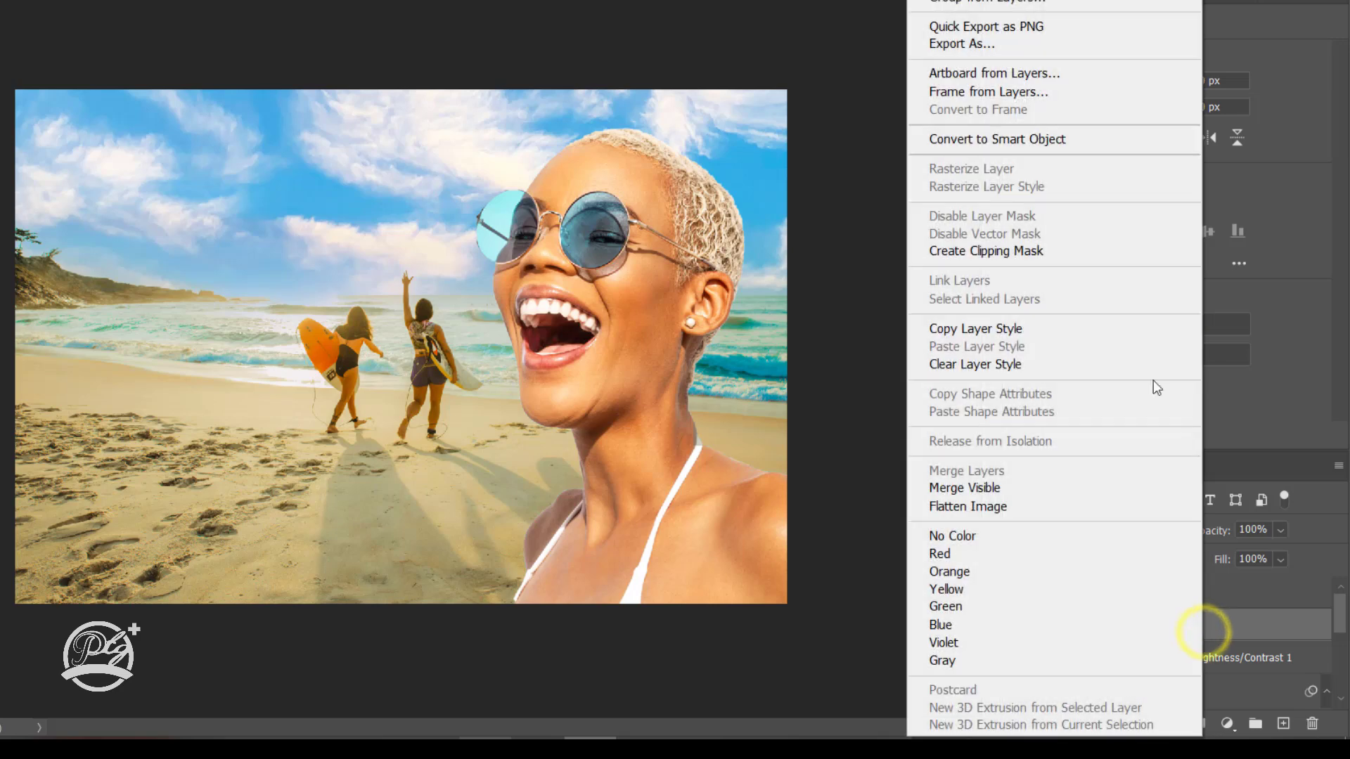
click(989, 256)
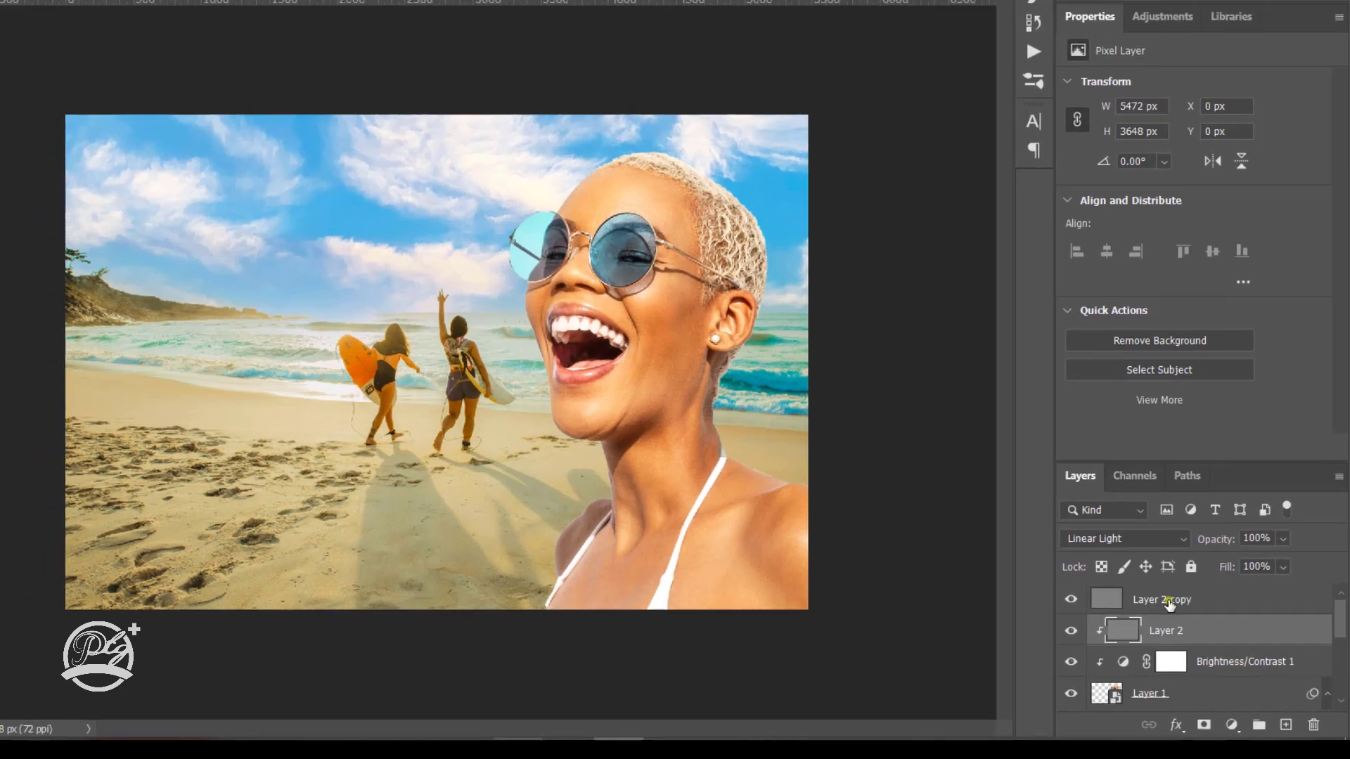
right_click(1167, 603)
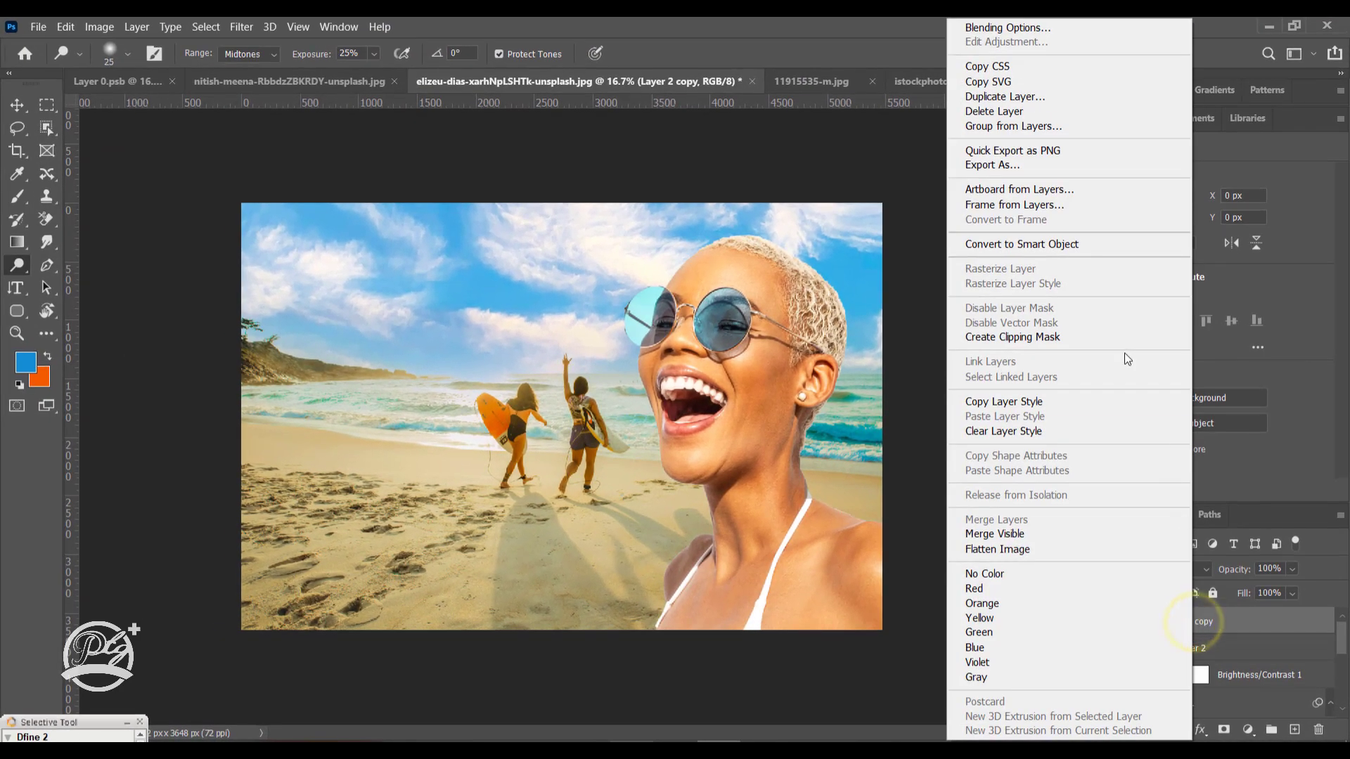
click(973, 271)
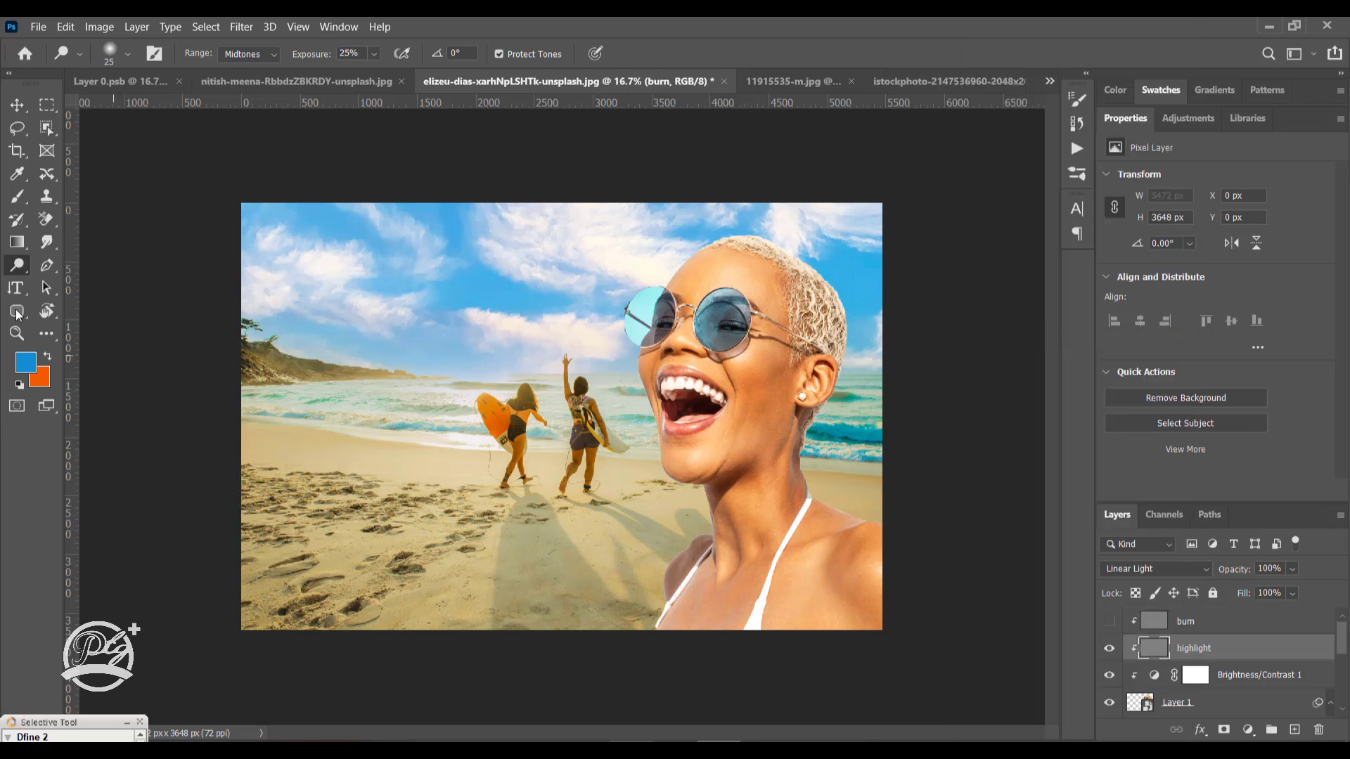
click(1248, 661)
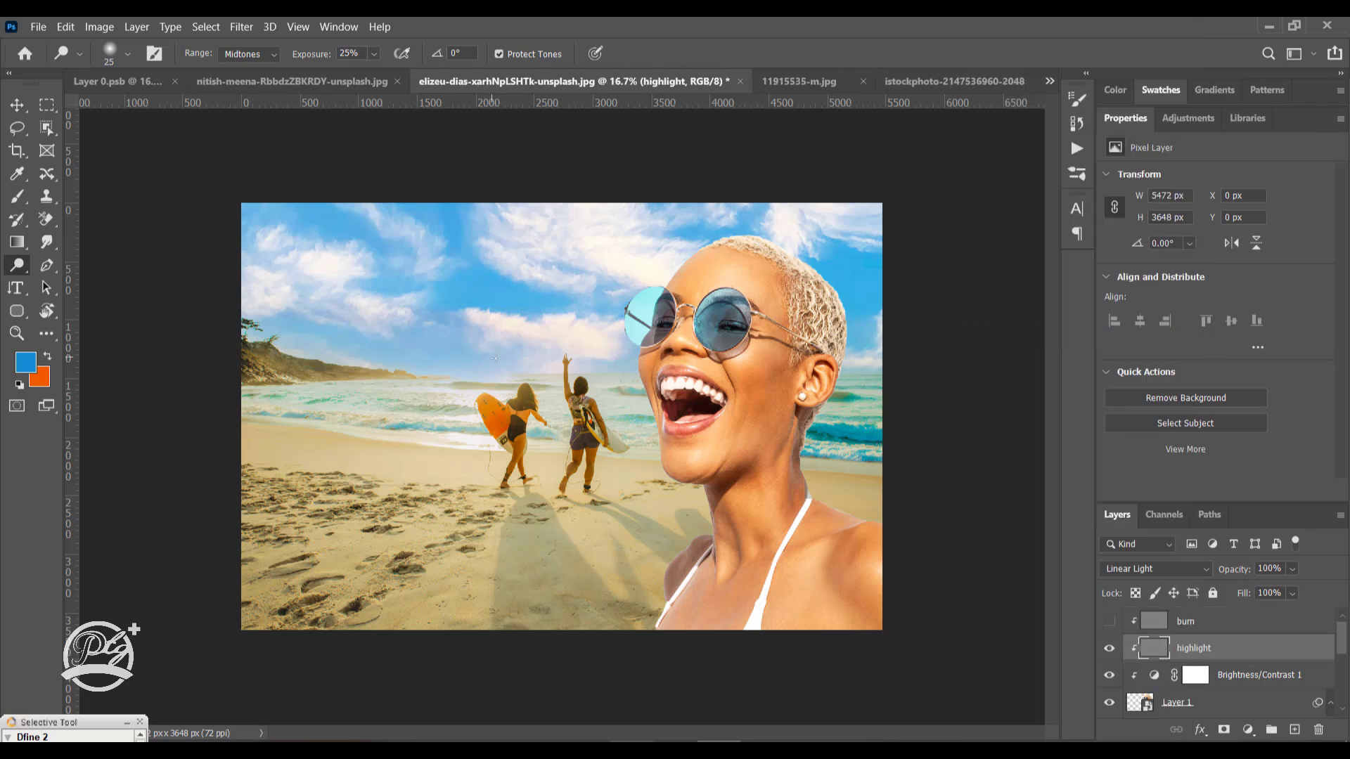
Set up the Dodge tool for Midtones on the highlight layer and lower its exposure to 10%
right_click(17, 265)
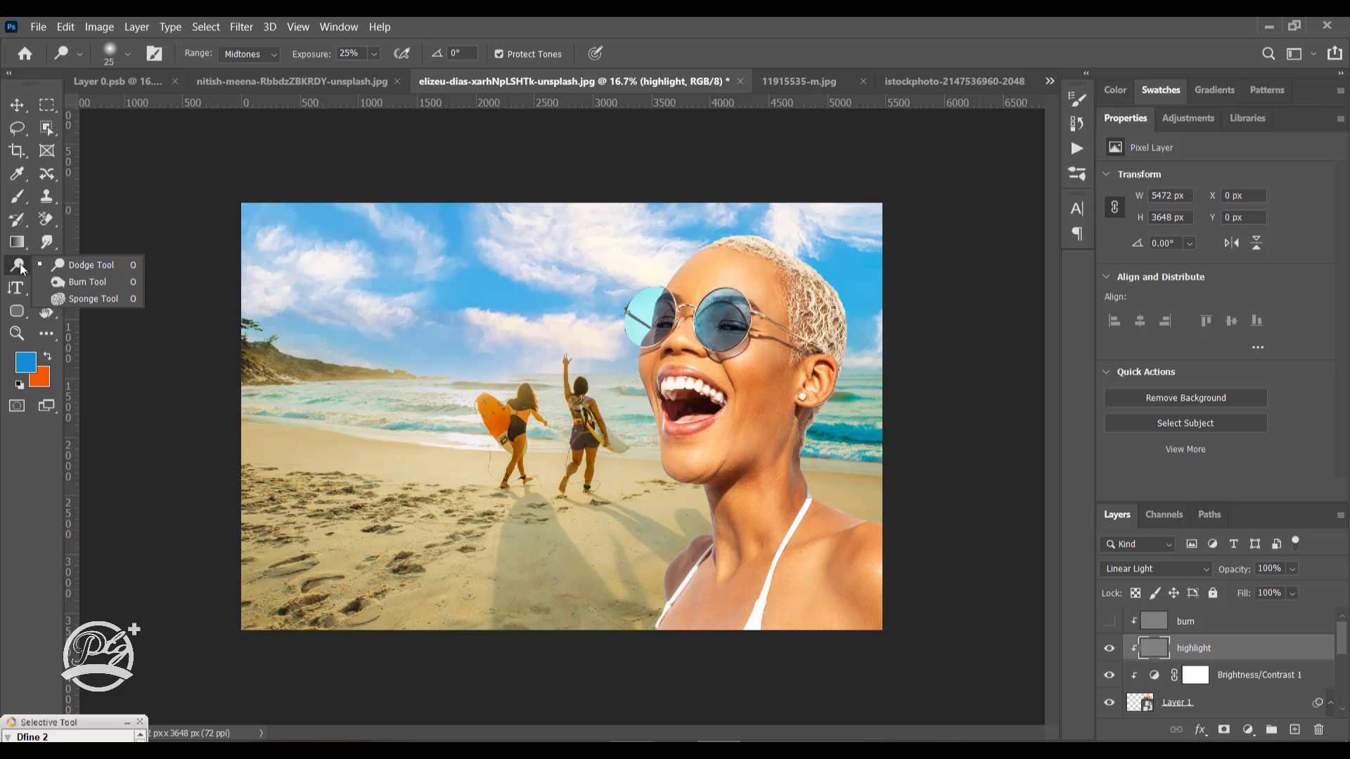
click(88, 266)
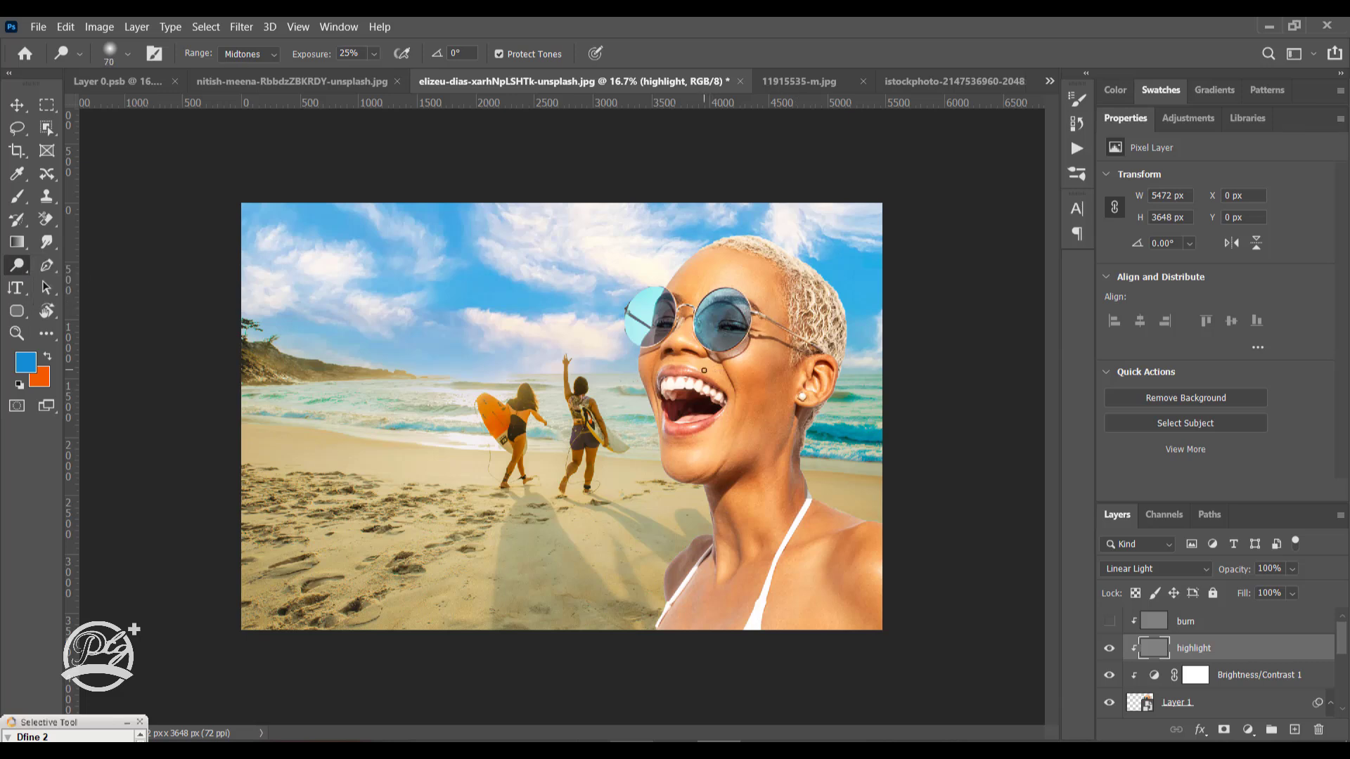
scroll(721, 372, up, 1)
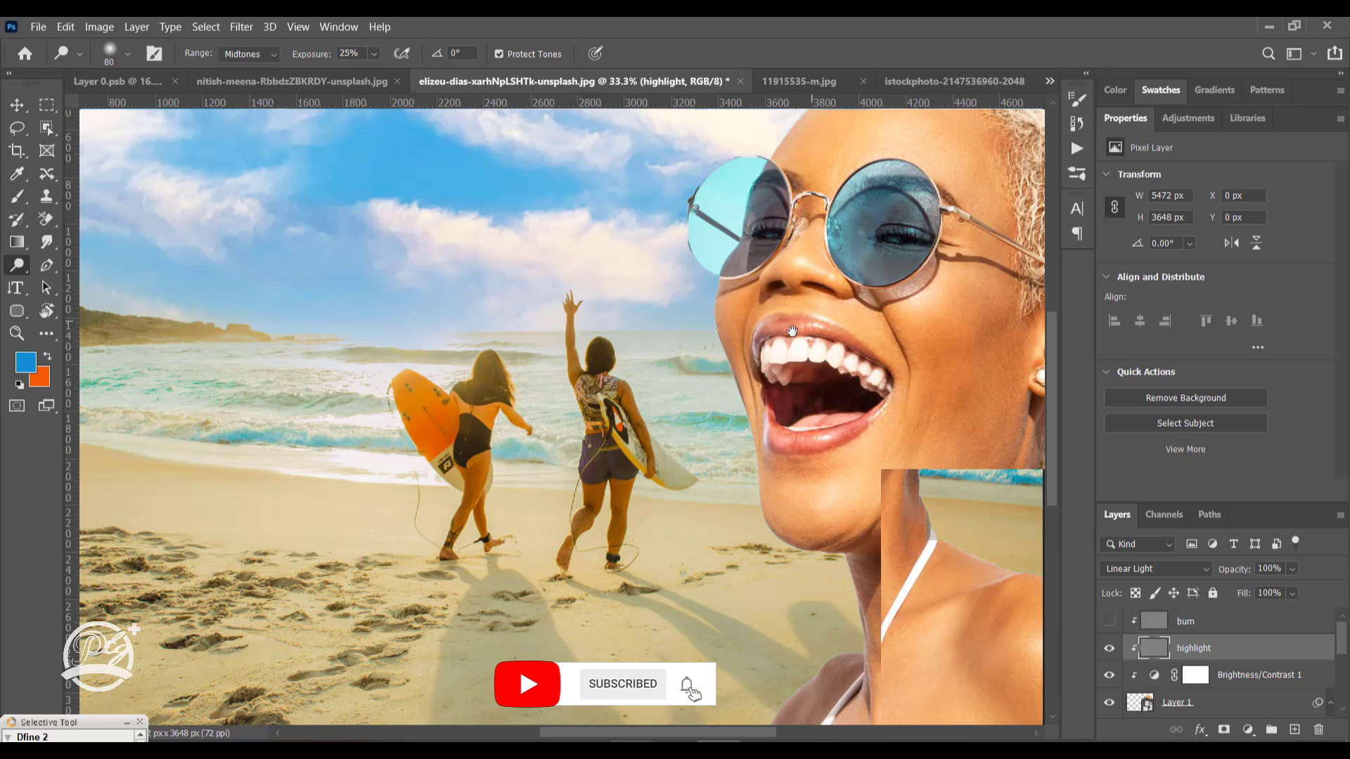
scroll(570, 434, up, 1)
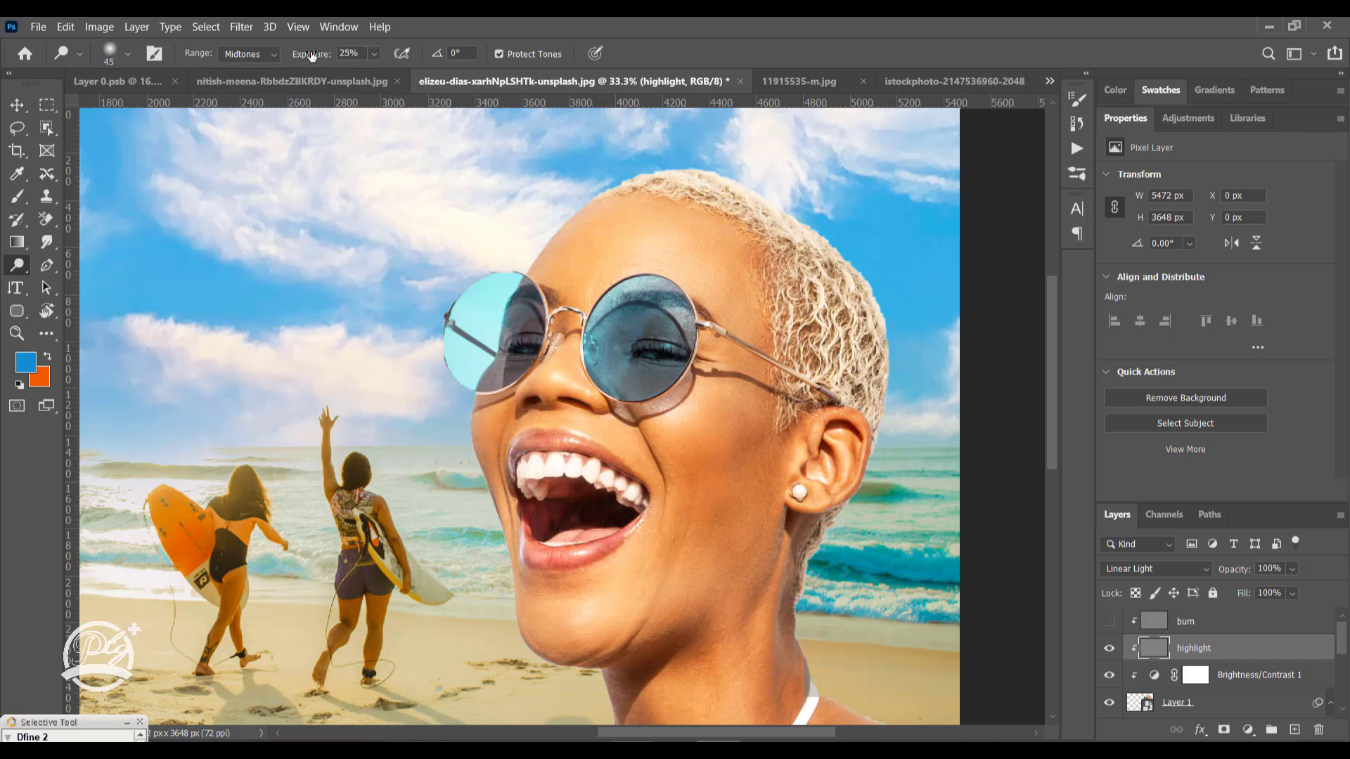
drag(312, 55, 299, 56)
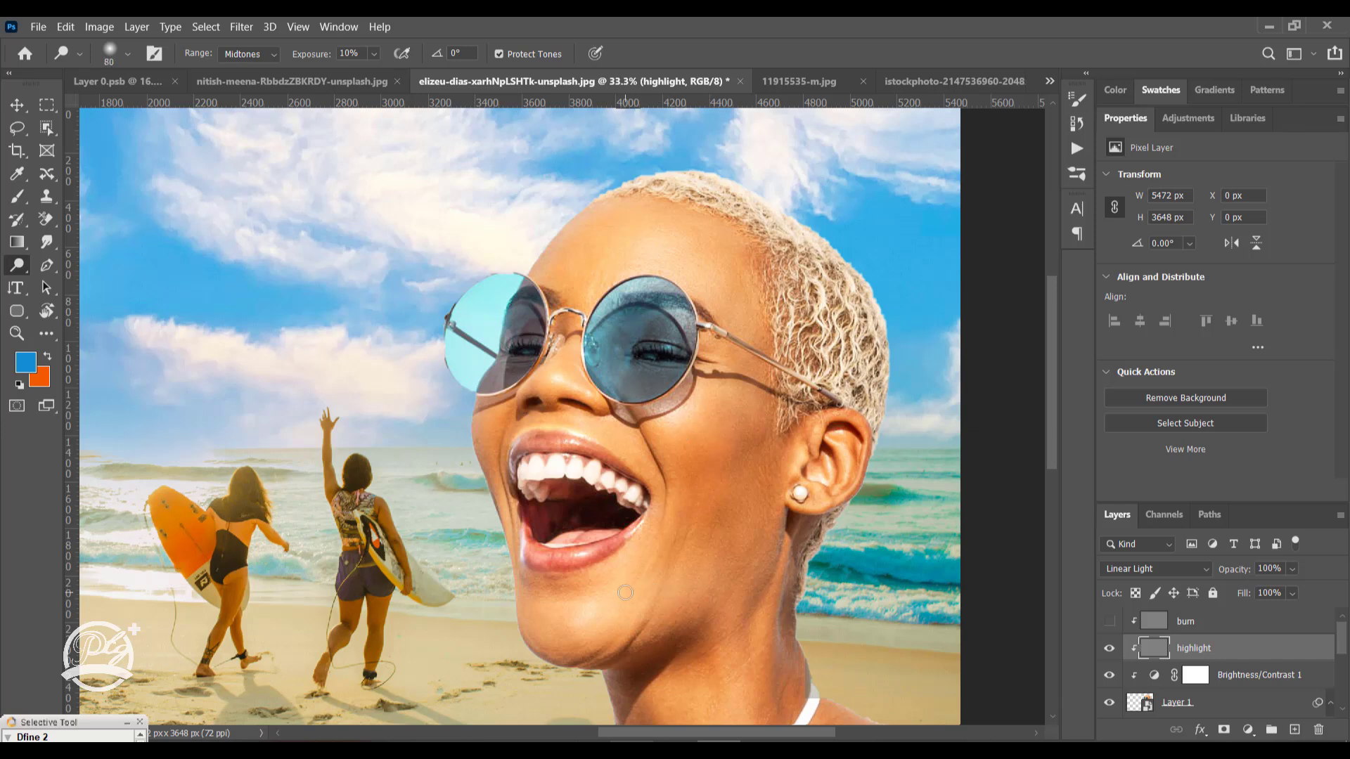
Enlarge the Dodge brush to about 175 px for brightening broad areas of the woman's face
key(bracketright)
key(bracketright)
key(bracketright)
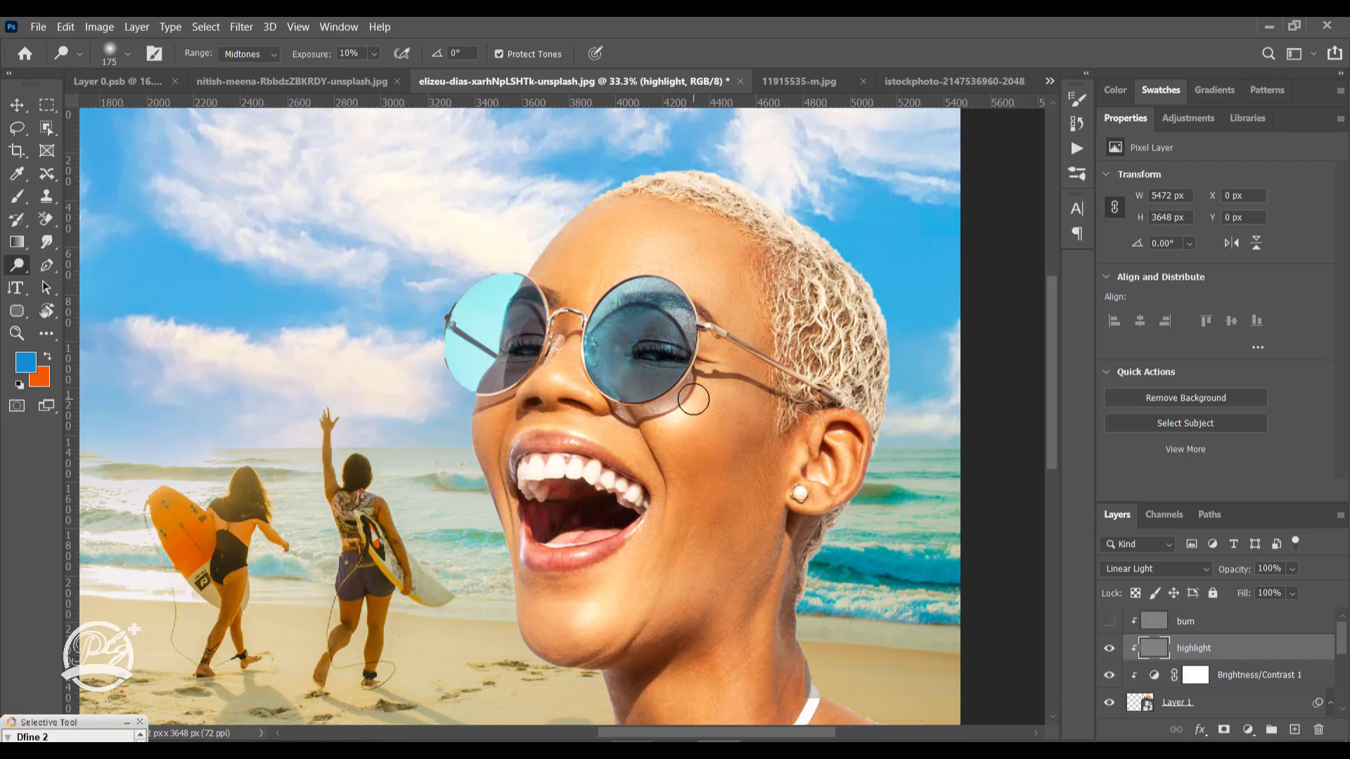
key(bracketright)
key(bracketright)
key(bracketright)
Lower the Dodge exposure to 5% and lighten the woman's facial highlights with a soft brush of about 150 to 175 px
drag(324, 56, 321, 56)
key(bracketright)
key(bracketleft)
key(bracketleft)
key(bracketleft)
key(bracketleft)
key(bracketleft)
key(bracketleft)
key(bracketleft)
key(bracketleft)
key(bracketleft)
key(bracketleft)
key(bracketleft)
key(bracketleft)
key(bracketleft)
key(bracketleft)
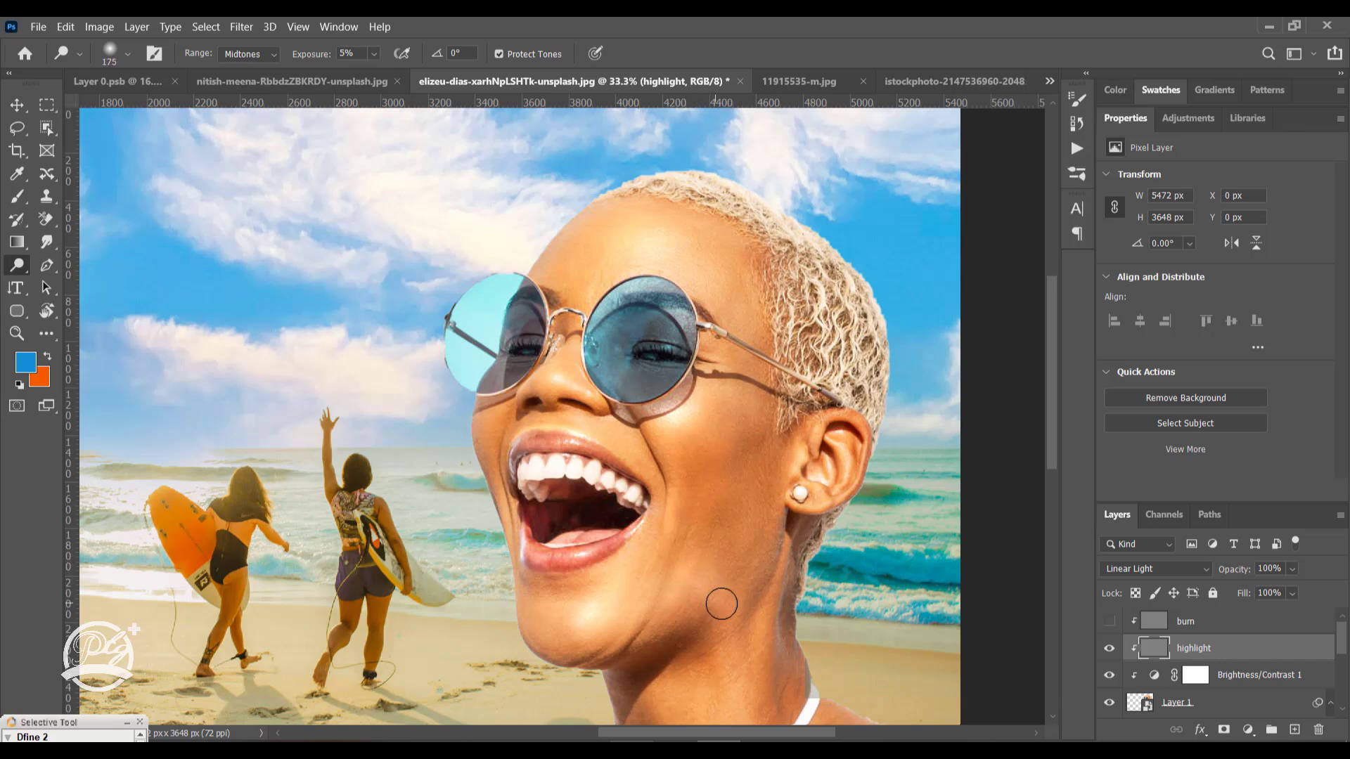
key(bracketleft)
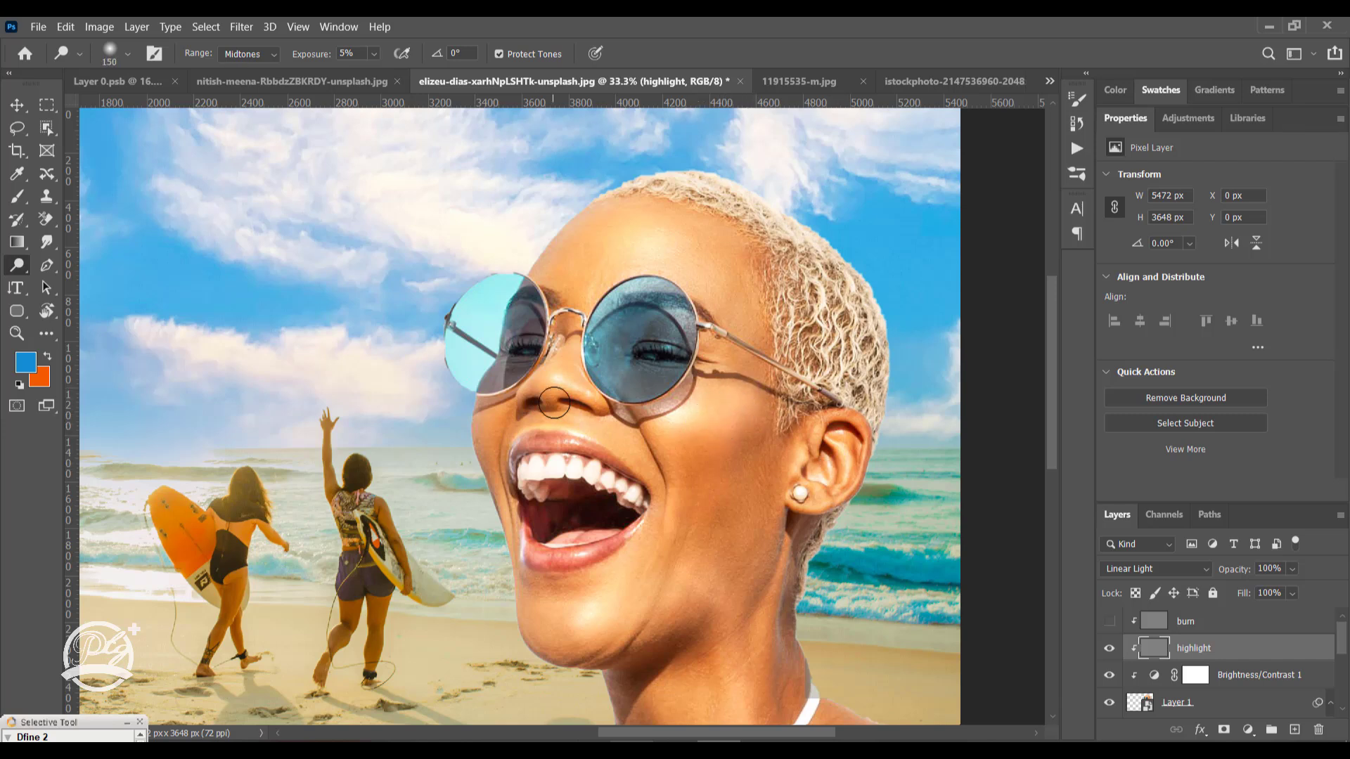
Raise the Dodge exposure to 12% and brighten the cheek edge beside the woman's mouth with a 45 px brush
key(bracketleft)
key(bracketleft)
key(bracketleft)
key(bracketleft)
drag(314, 55, 320, 54)
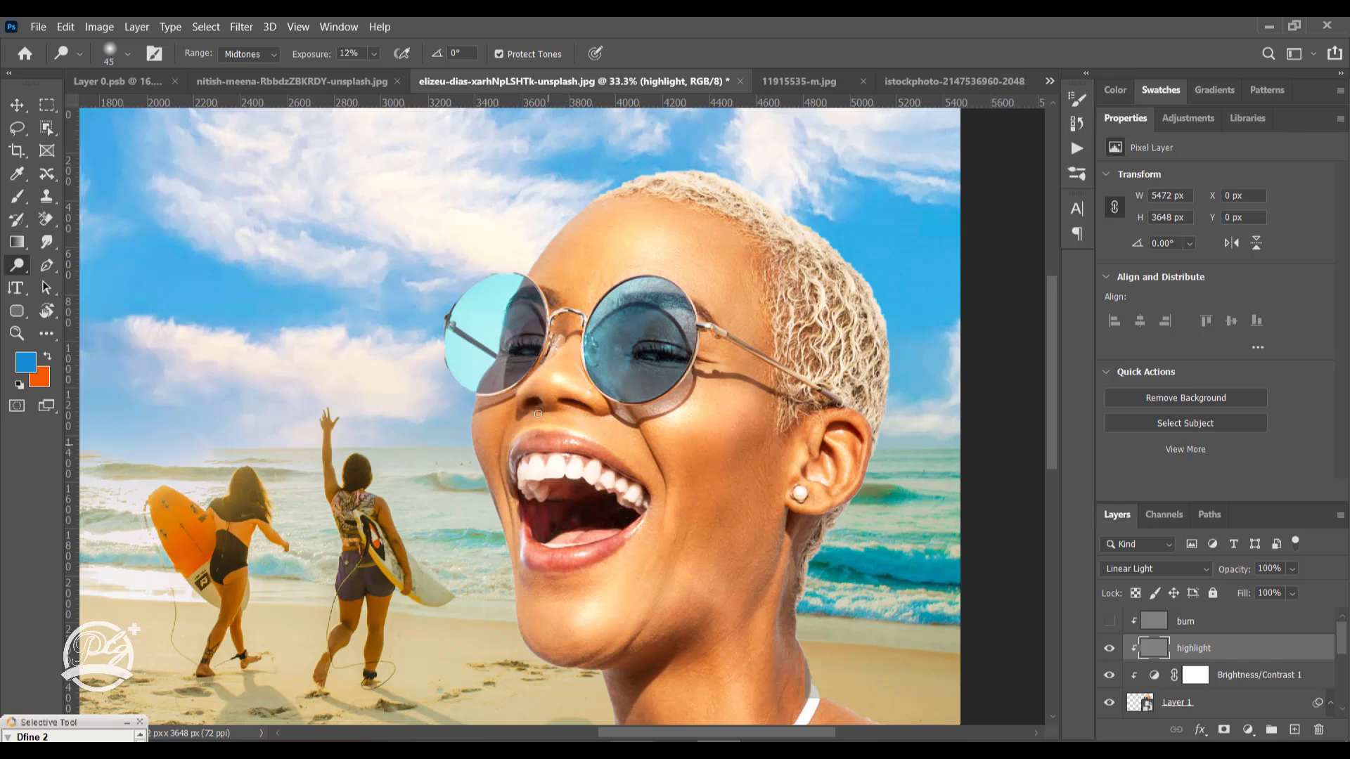
drag(499, 486, 525, 529)
Resize the Dodge brush to about 100 px for the highlights on the woman's cheek and chin, keeping 12% exposure
key(bracketright)
key(bracketright)
key(bracketright)
key(bracketright)
key(bracketright)
key(bracketright)
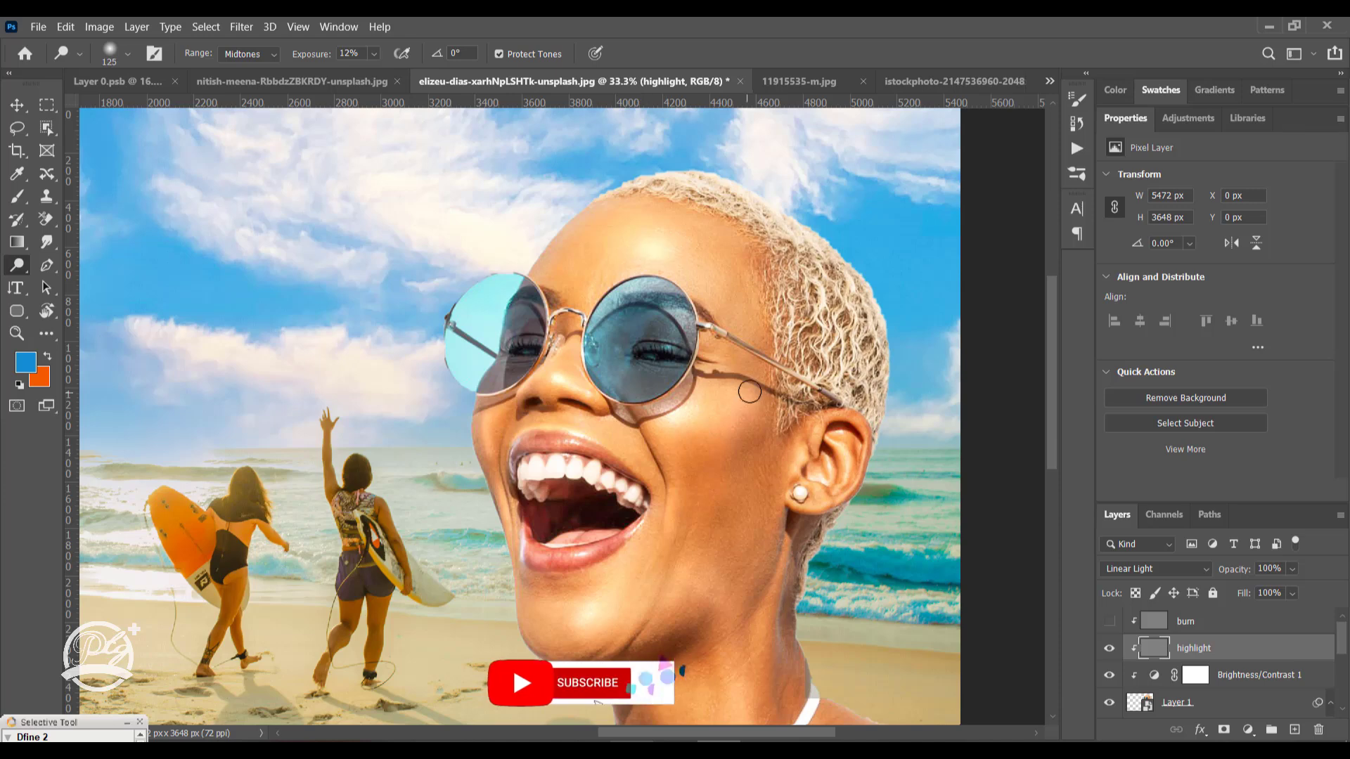
key(bracketleft)
key(bracketleft)
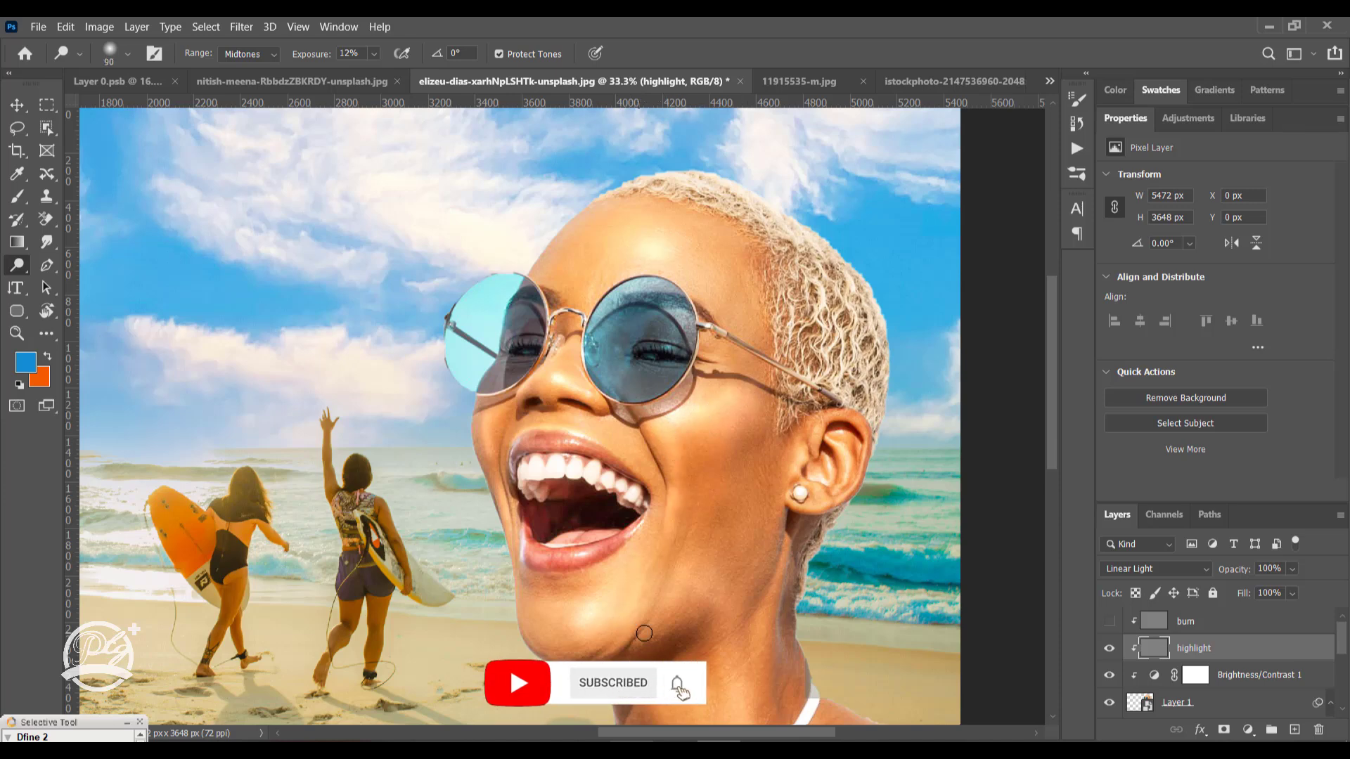
drag(763, 421, 733, 355)
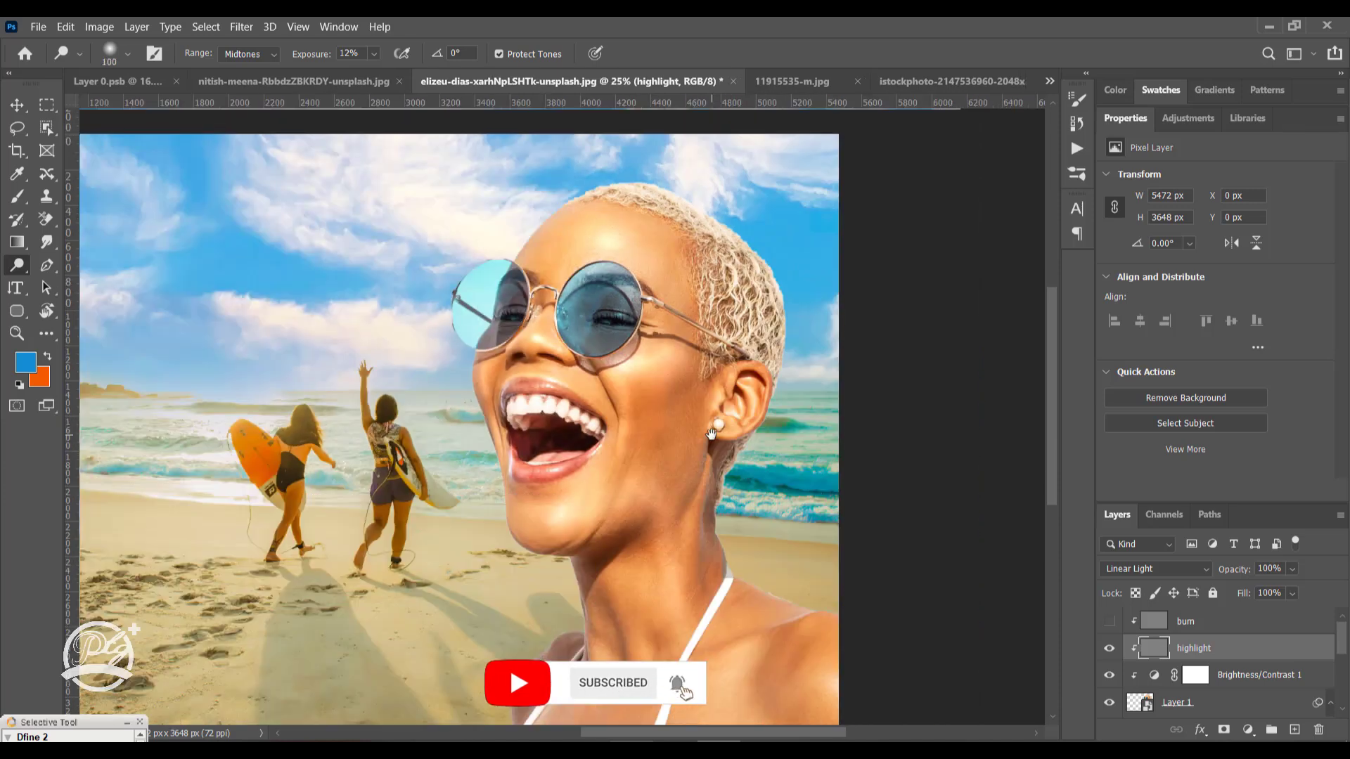
key(bracketright)
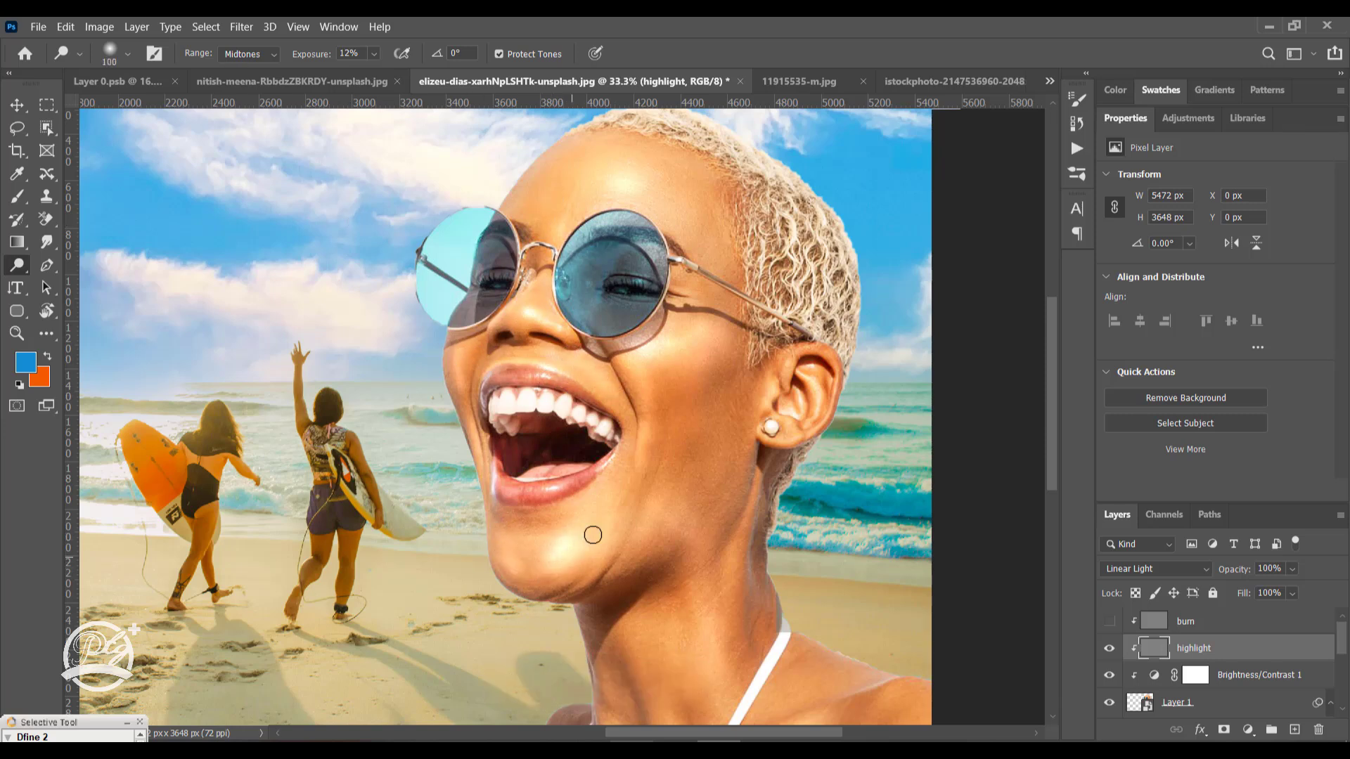
Enlarge the Dodge brush to 250 px for brightening broad areas of the woman's neck and jaw
key(bracketright)
key(bracketright)
key(bracketright)
drag(764, 632, 769, 575)
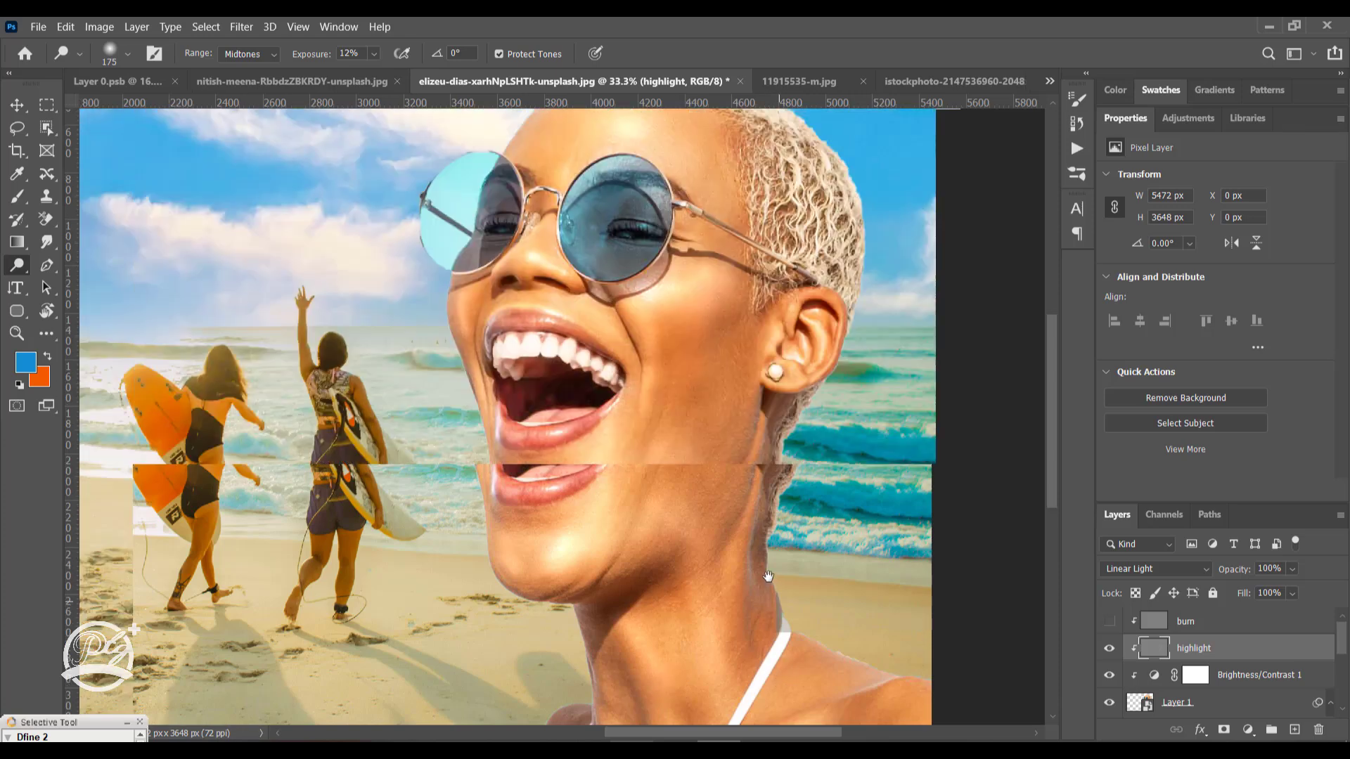
mouse_move(822, 664)
mouse_down()
mouse_move(759, 714)
mouse_move(825, 648)
mouse_up()
key(ctrl+minus)
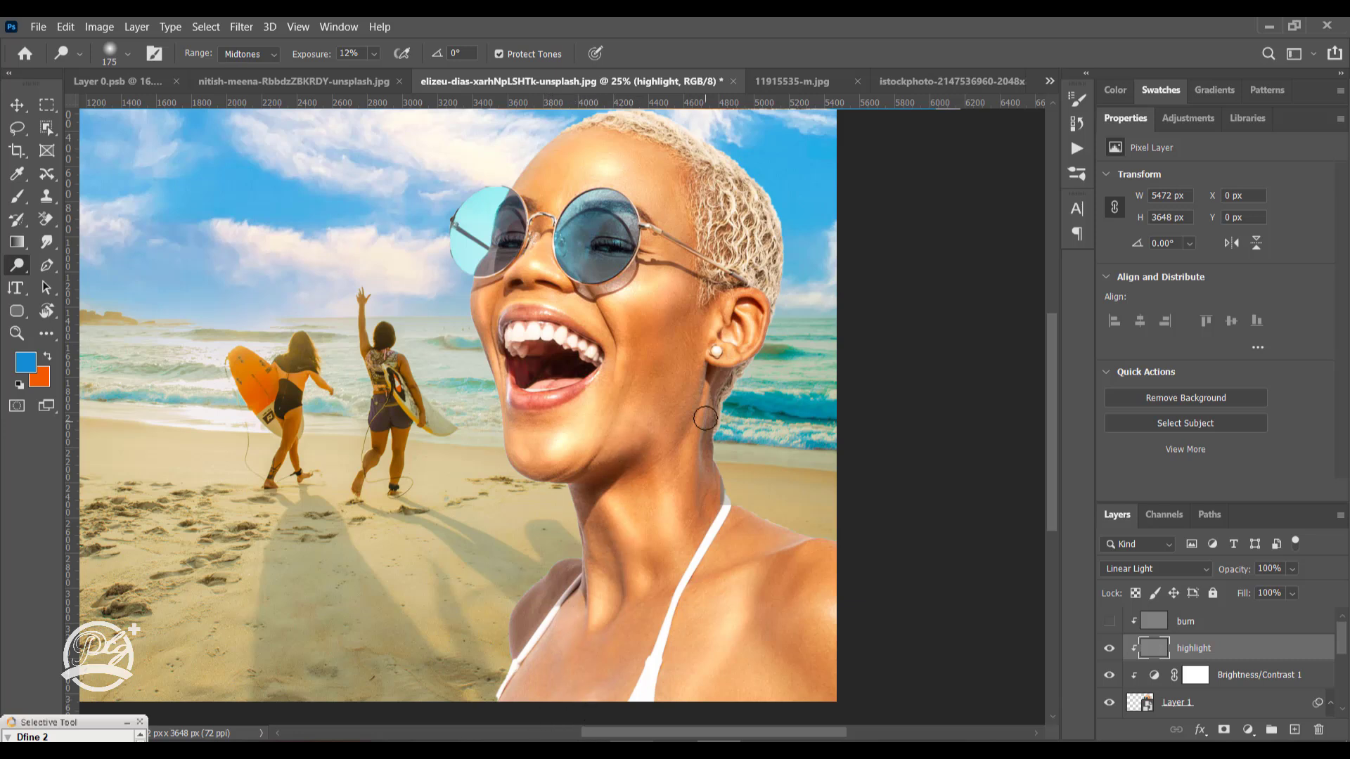
key(bracketright)
key(bracketright)
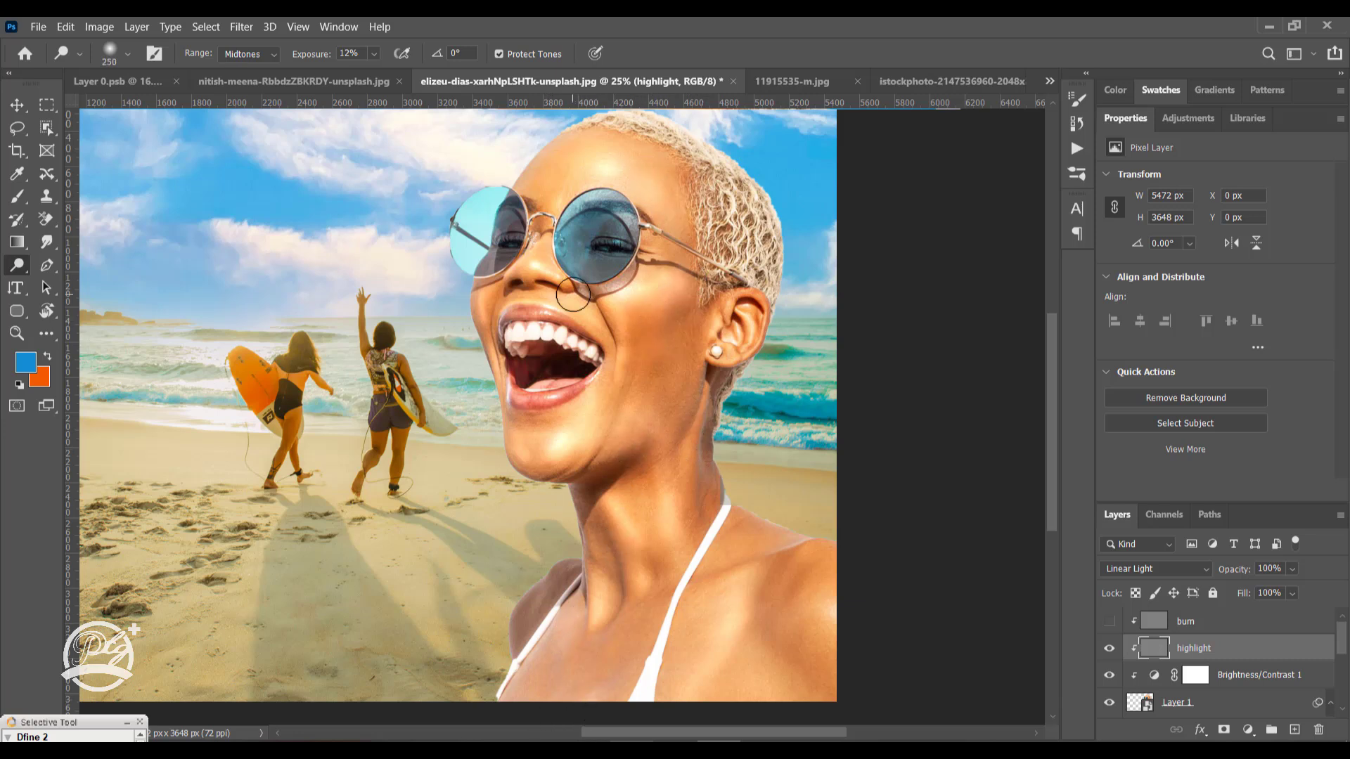
Brighten the edge and front of the woman's chin with a Dodge brush of about 90 px
key(bracketleft)
key(bracketleft)
key(bracketleft)
key(bracketleft)
key(bracketright)
key(bracketright)
click(511, 426)
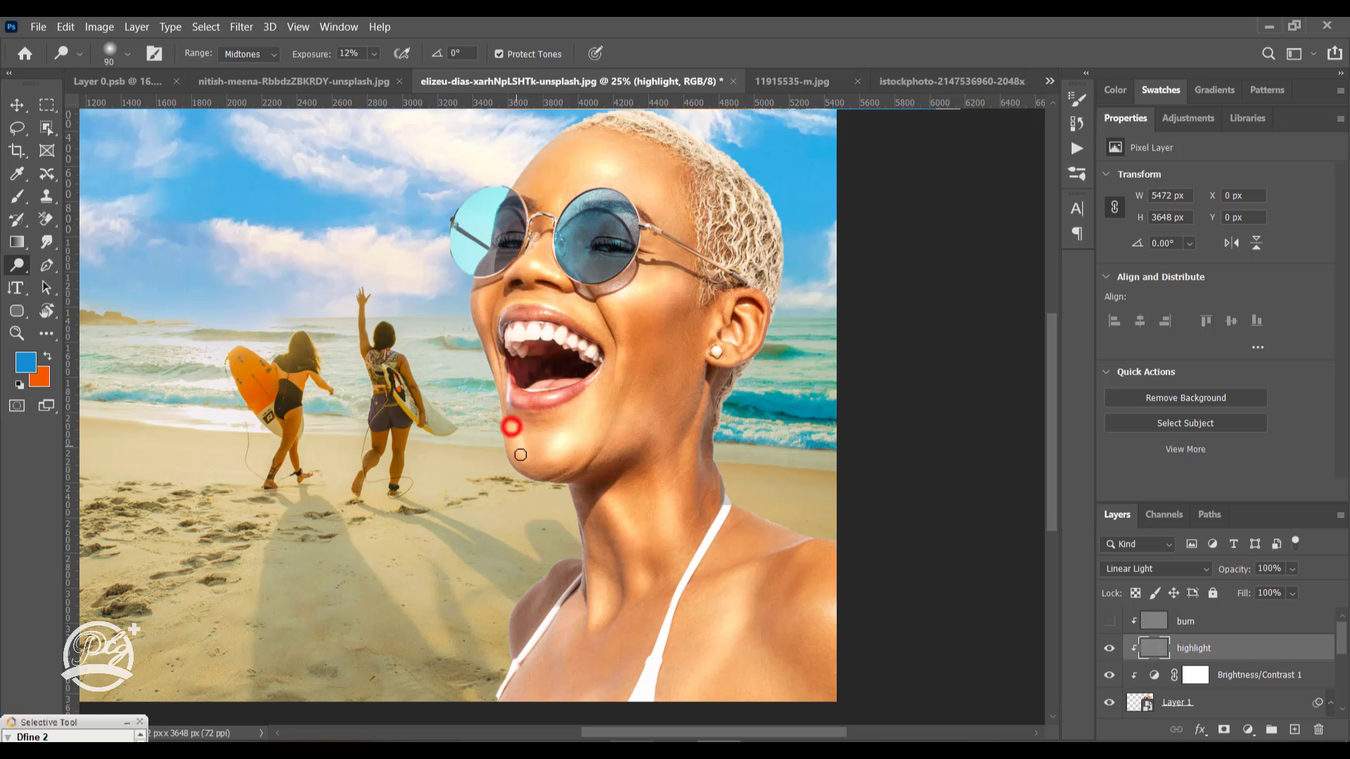
click(569, 432)
key(bracketright)
Make the burn layer visible and slightly lower the highlight layer's fill
click(1154, 619)
click(1110, 620)
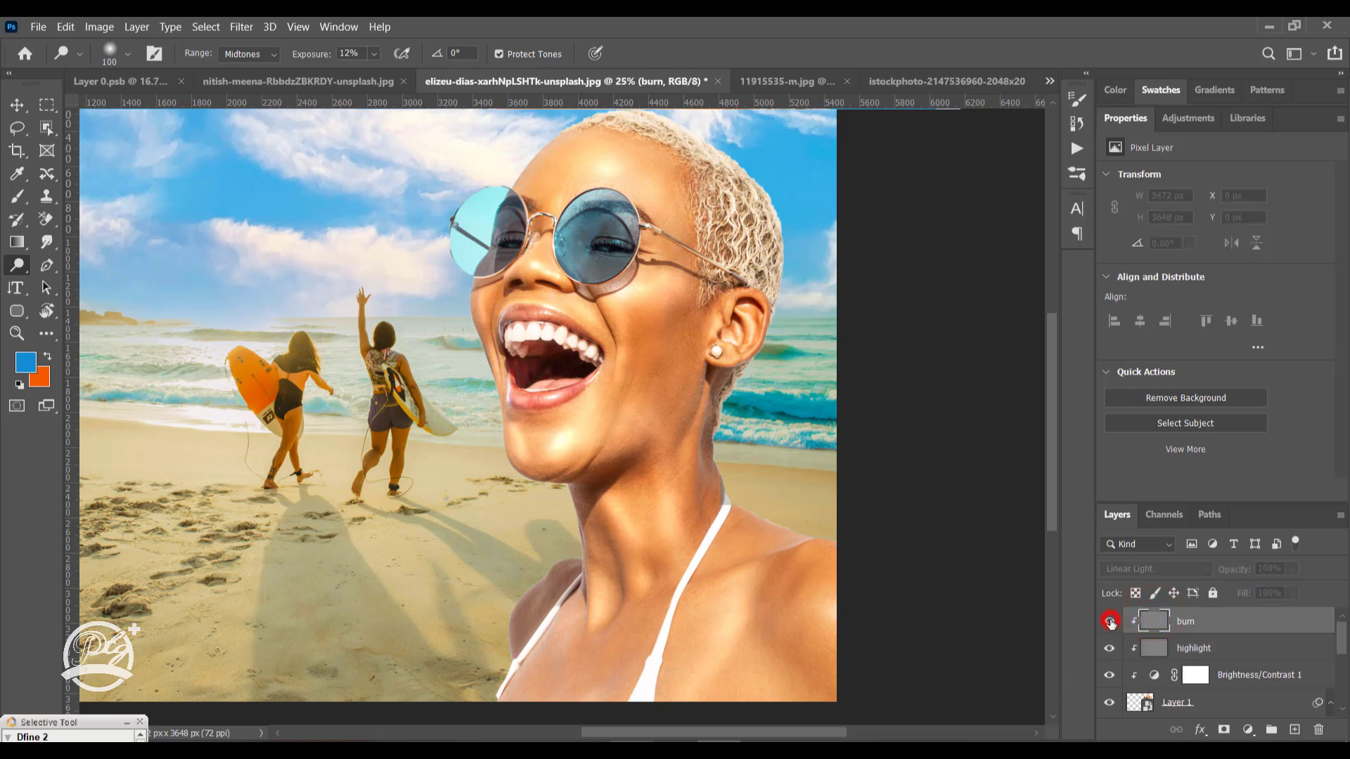
click(1206, 655)
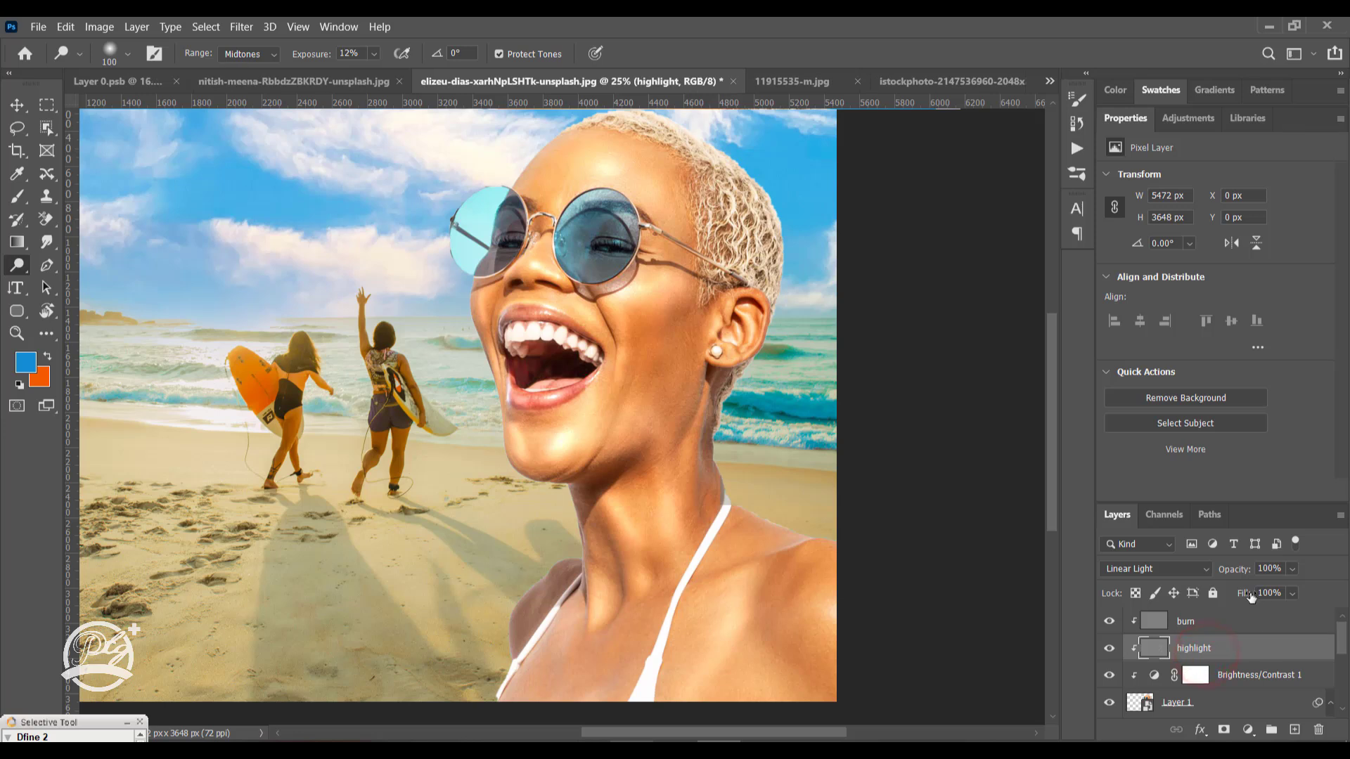
drag(1243, 593, 1233, 593)
click(1210, 648)
Set up the Burn tool on the burn layer with a larger brush and 5% exposure for Midtones
click(1157, 620)
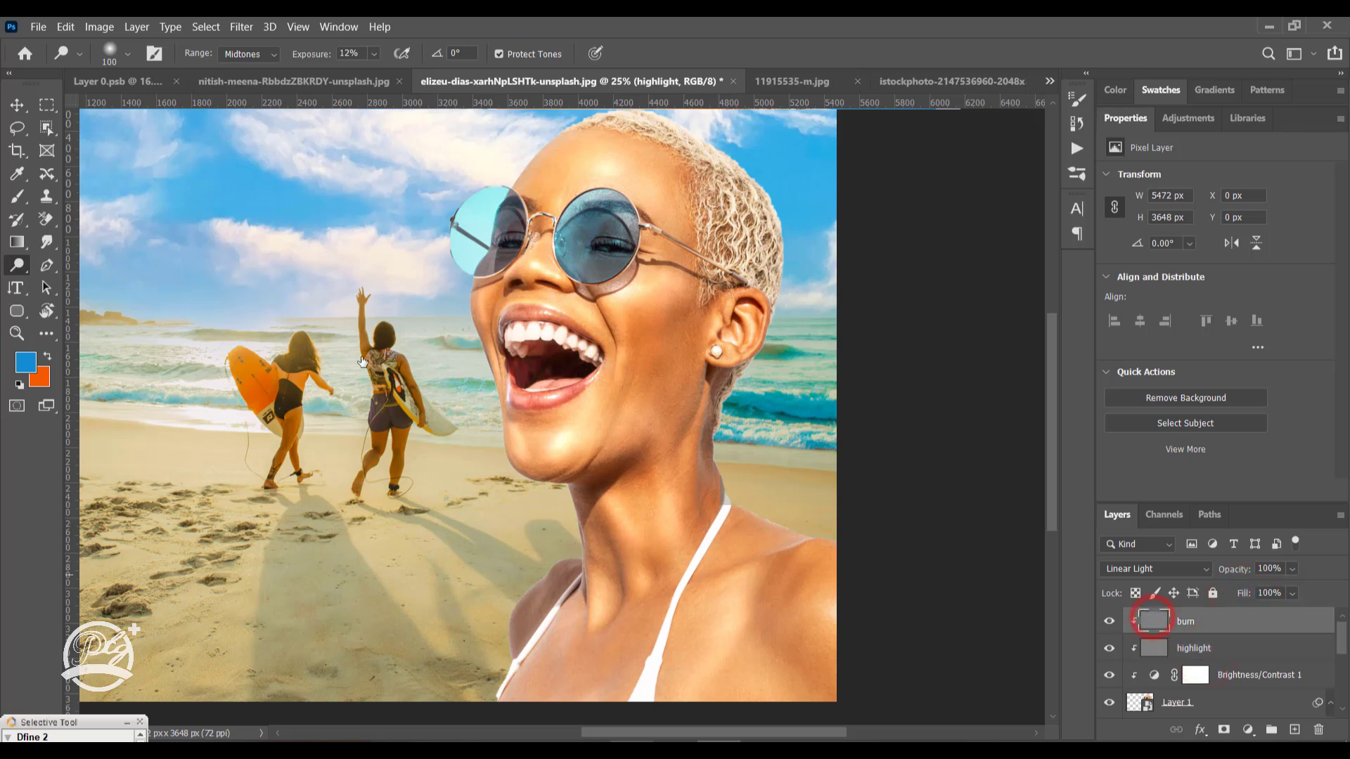
right_click(18, 271)
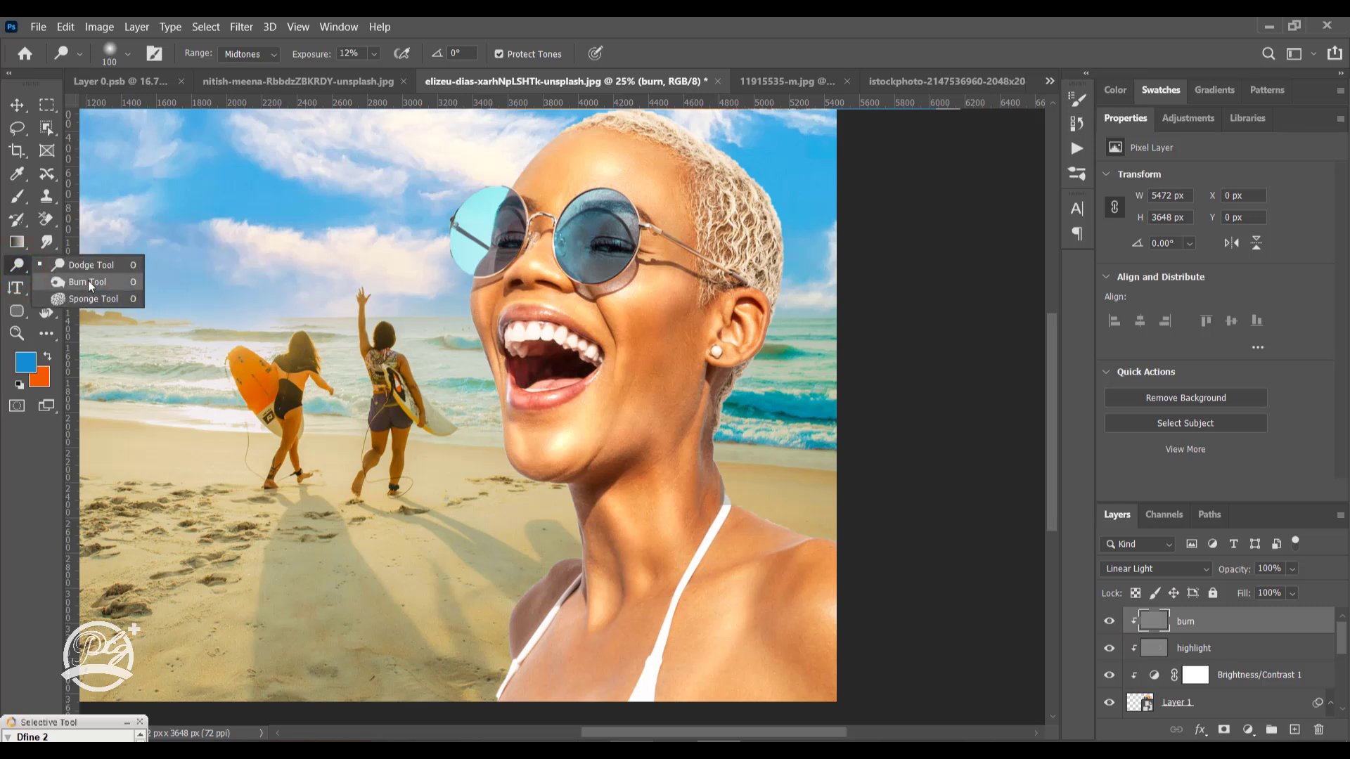
click(87, 281)
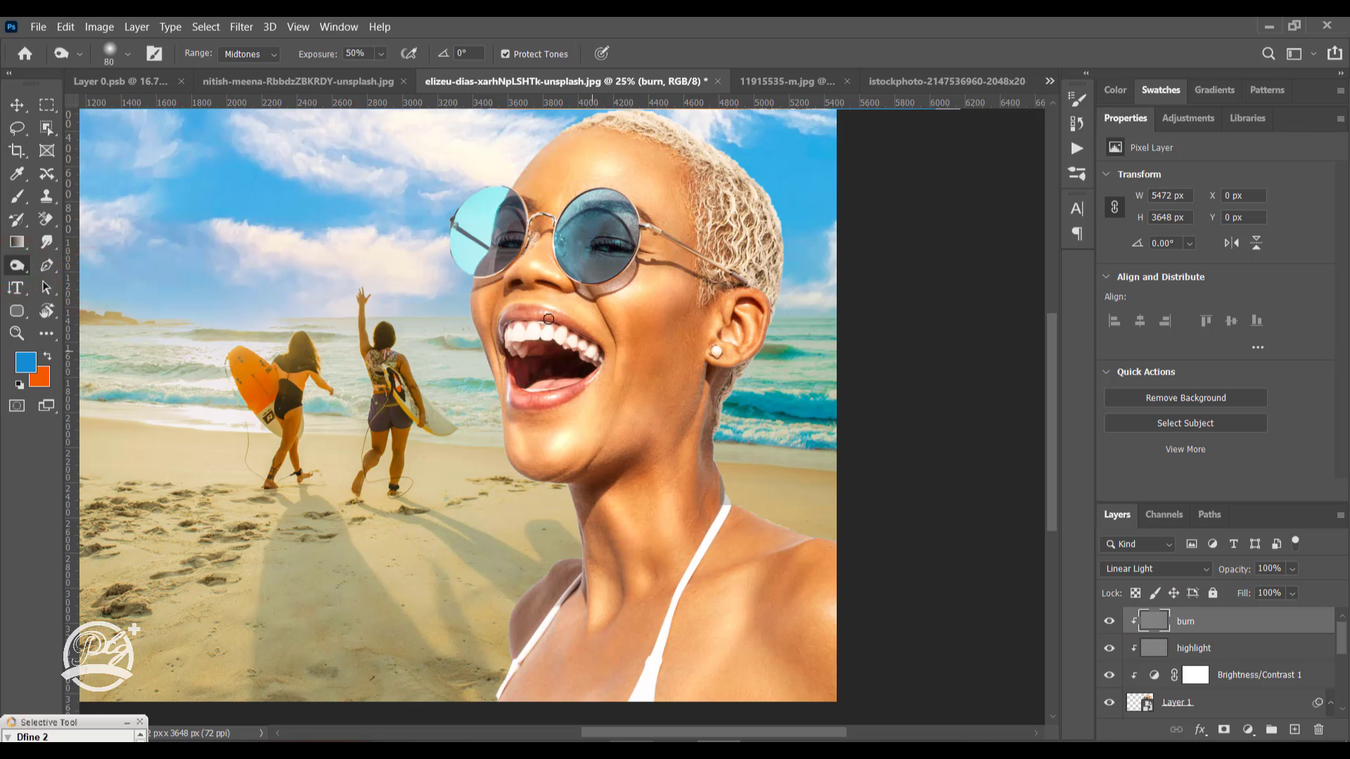
key(bracketright)
key(bracketright)
key(bracketright)
drag(324, 55, 294, 56)
Darken the woman's cheek with a Burn brush of up to 400 px, and her neck and jaw edge at 250 px
drag(681, 300, 678, 307)
key(bracketright)
key(bracketright)
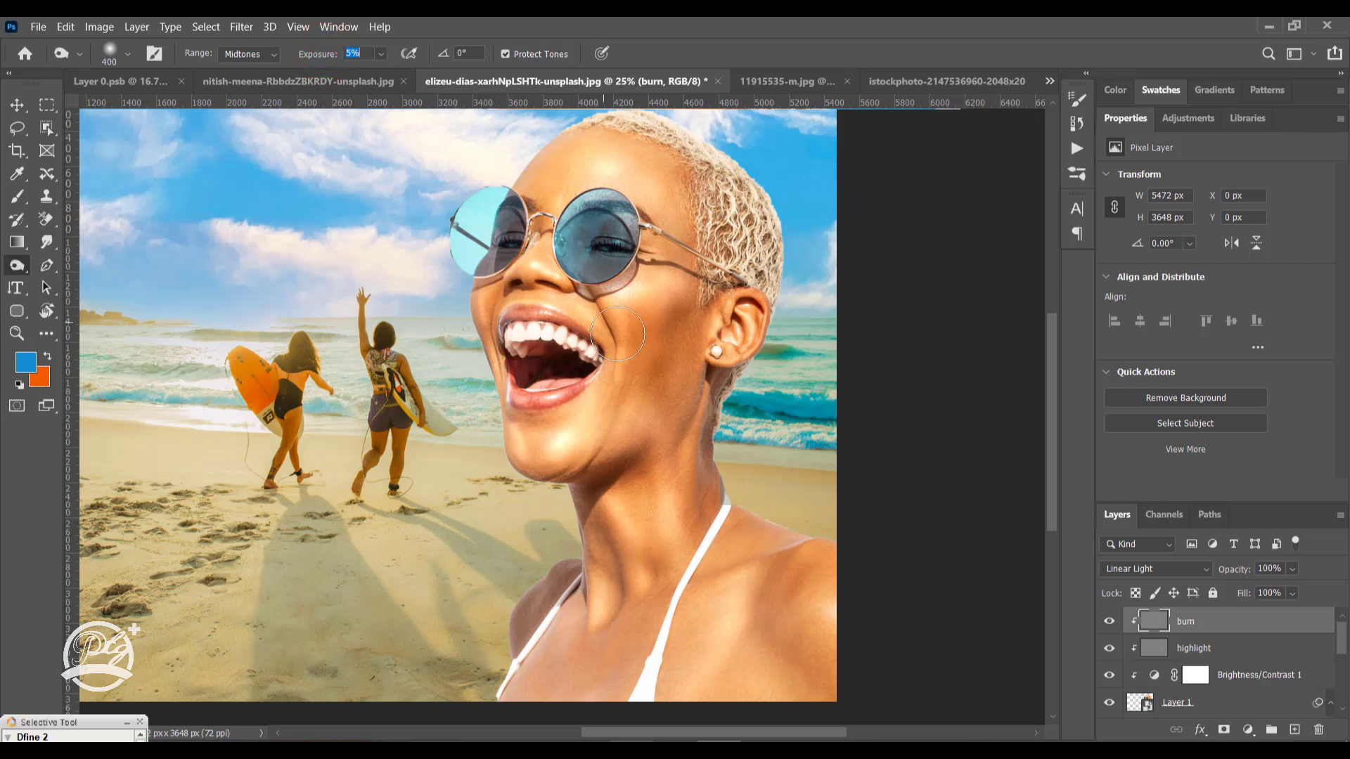
drag(667, 340, 663, 346)
key(bracketleft)
key(bracketleft)
click(702, 464)
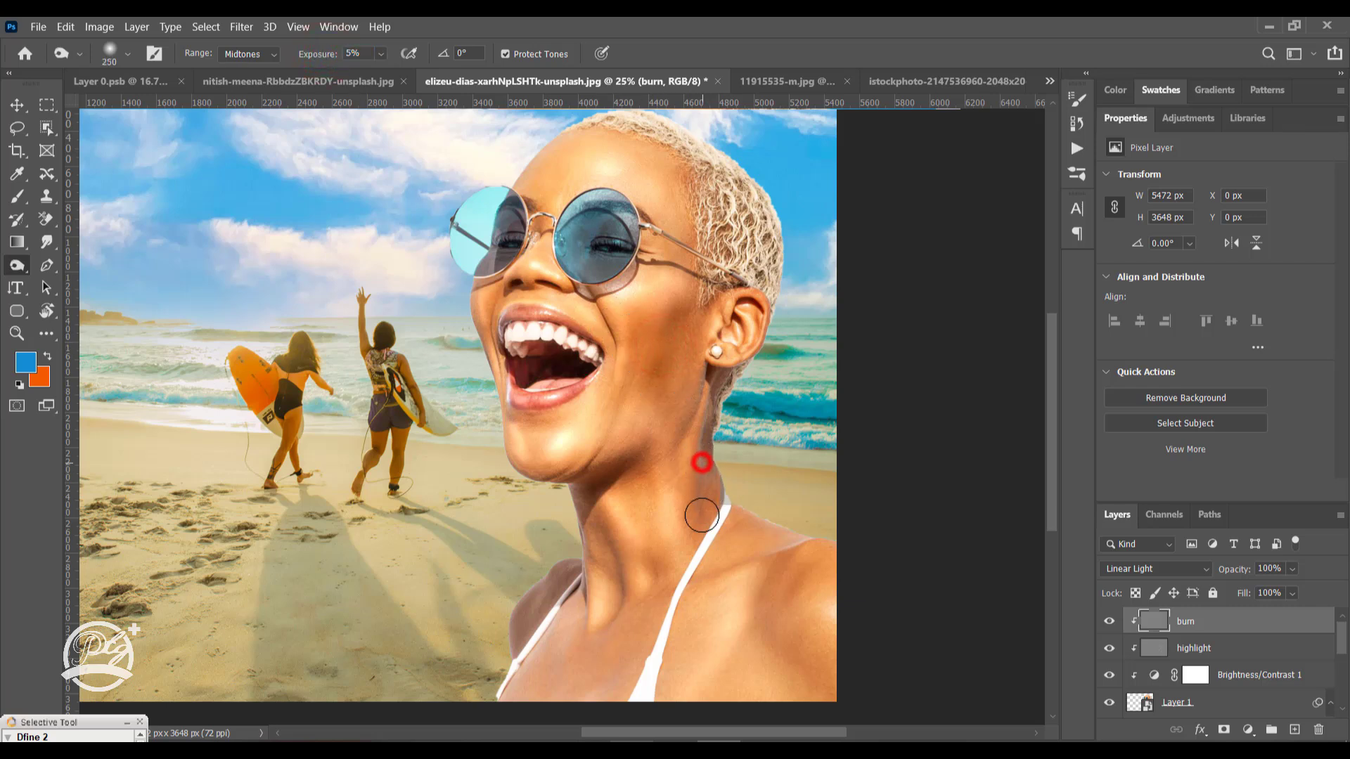
click(698, 402)
Reduce the Burn brush to 125 px to shade beside the nose, then enlarge it to shade the forehead edge and hairline
key(bracketleft)
key(bracketleft)
key(bracketleft)
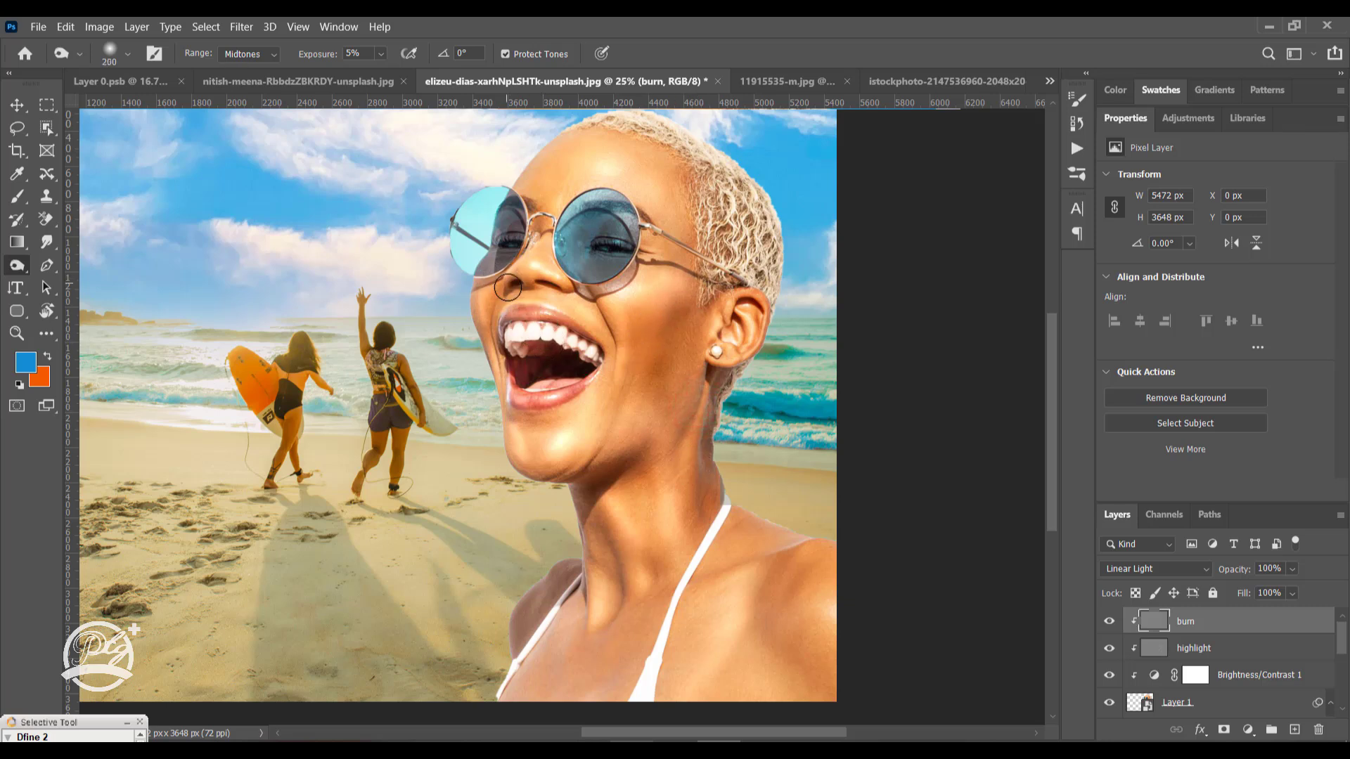
click(506, 295)
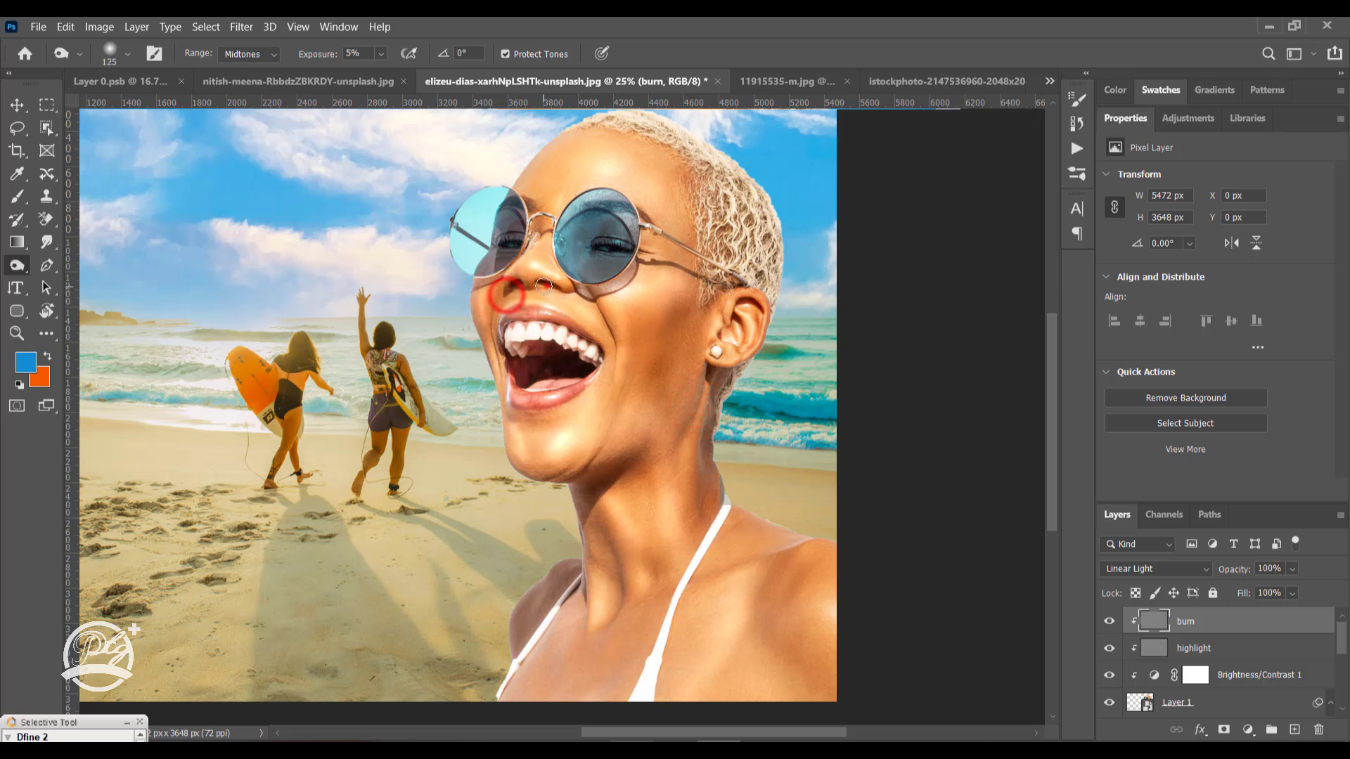
key(bracketright)
key(bracketright)
key(bracketright)
click(526, 190)
click(687, 177)
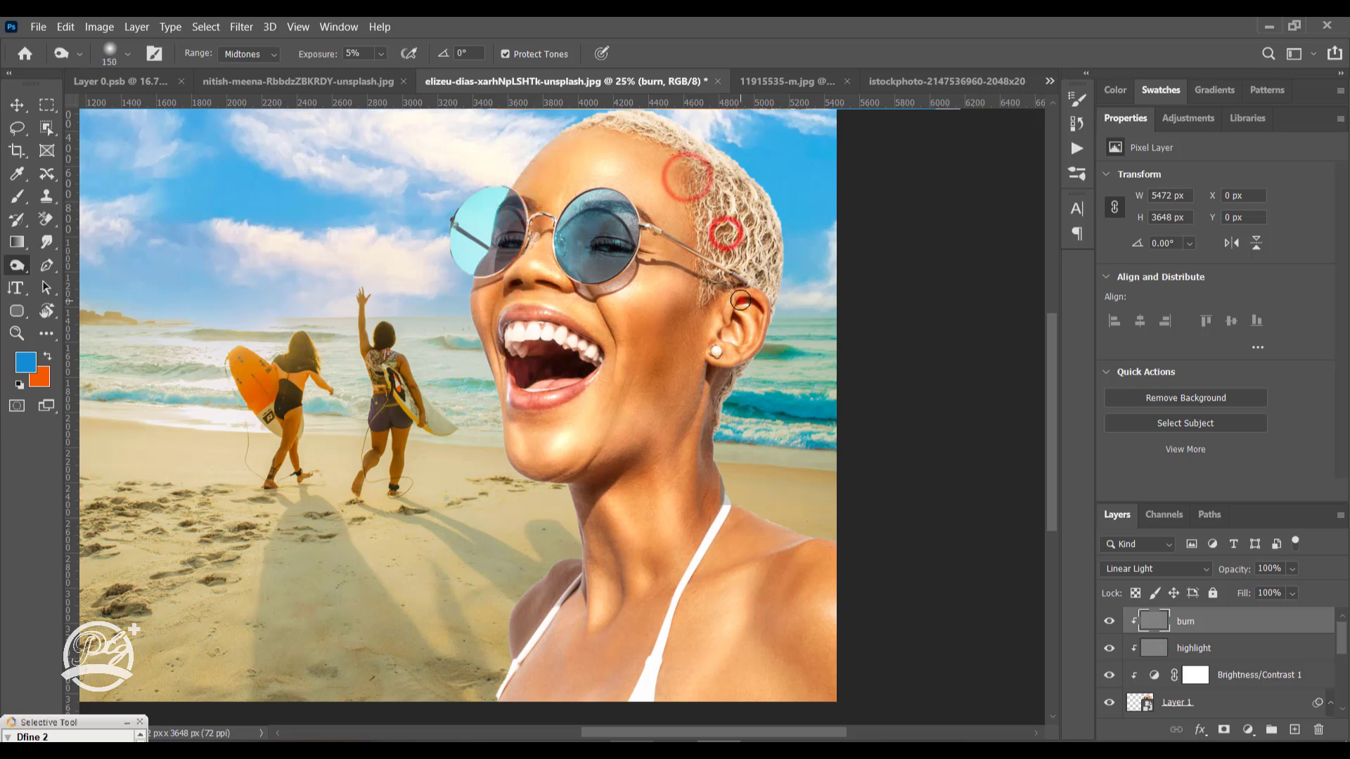
Darken the area below the woman's ear and her near shoulder with a 150 px Burn brush
key(bracketleft)
key(bracketleft)
key(bracketleft)
click(712, 386)
click(793, 563)
click(787, 638)
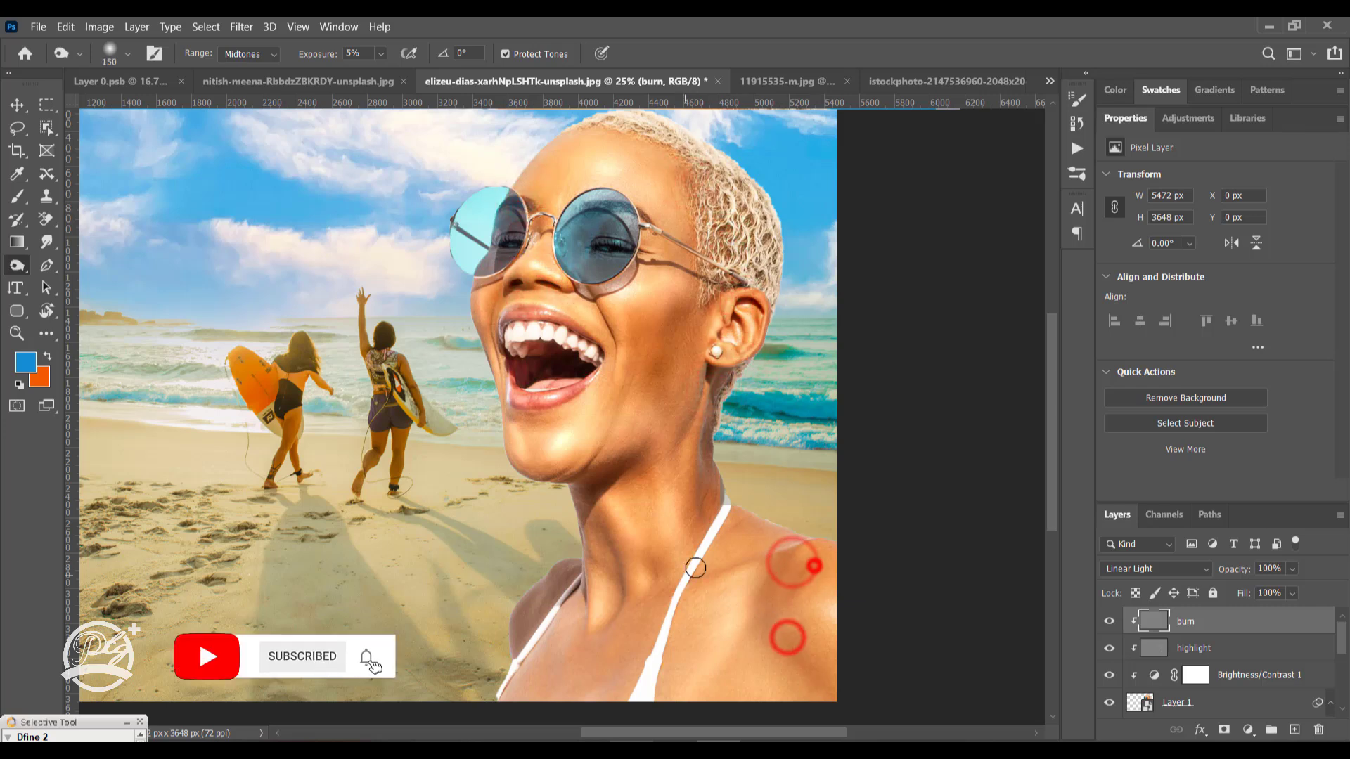
Darken the base of the woman's neck, her far shoulder and the skin along the bikini strap at 150 px
click(648, 554)
click(591, 513)
click(566, 566)
drag(563, 635, 516, 687)
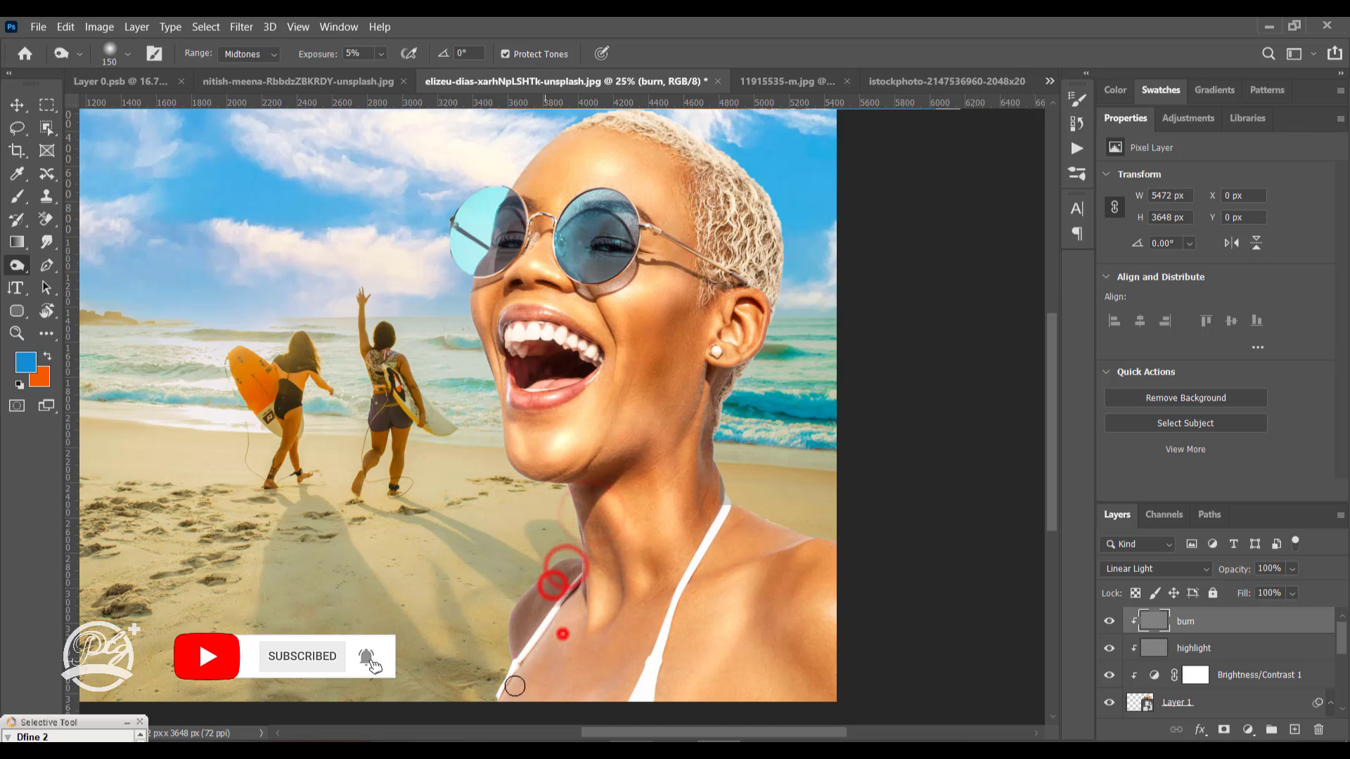
Shade the side of the woman's neck, her jawline and her cheek with the 150 px Burn brush
mouse_move(587, 599)
mouse_down()
mouse_move(578, 557)
mouse_move(630, 476)
mouse_move(645, 362)
mouse_up()
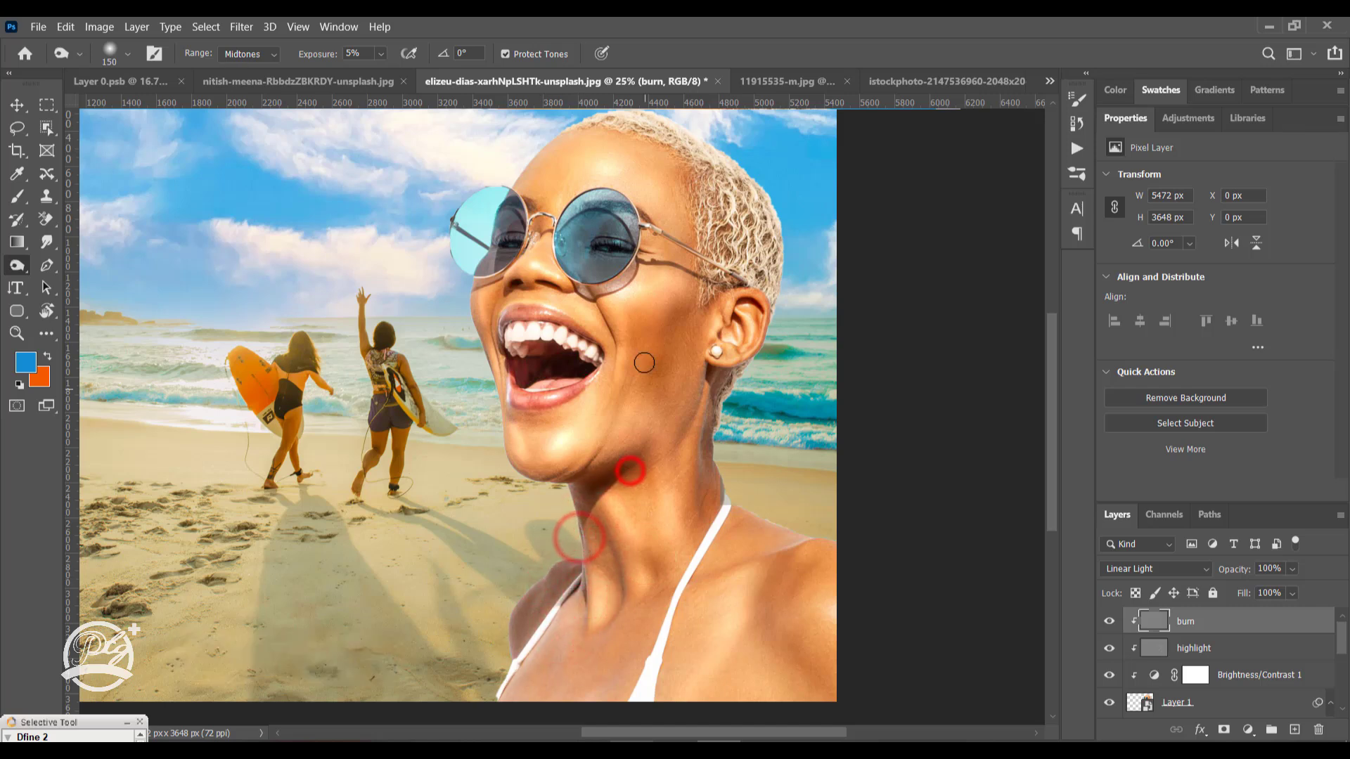
click(624, 380)
click(598, 462)
click(634, 320)
Enlarge the Burn brush to 300 px and darken the woman's jaw, temple and forehead edge
key(bracketright)
key(bracketright)
key(bracketright)
key(bracketright)
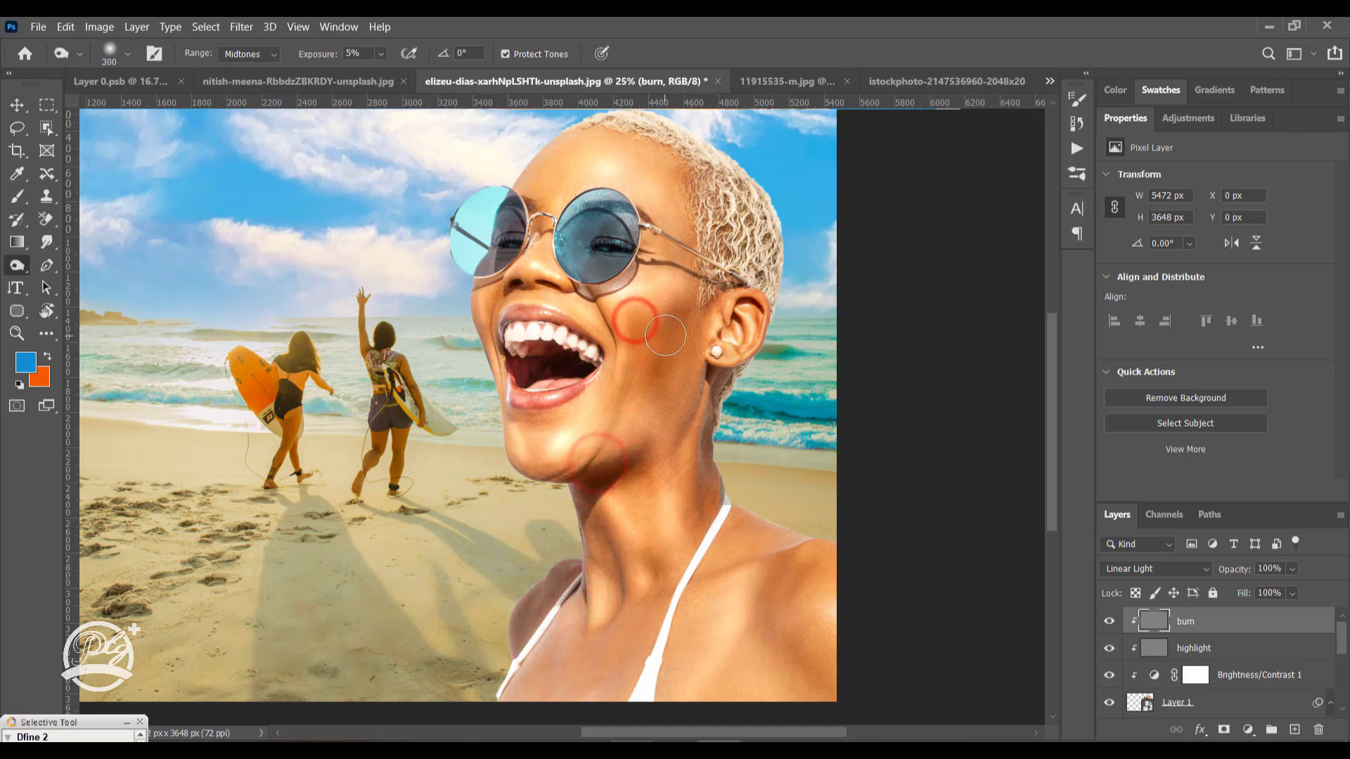
click(666, 410)
click(682, 185)
click(535, 161)
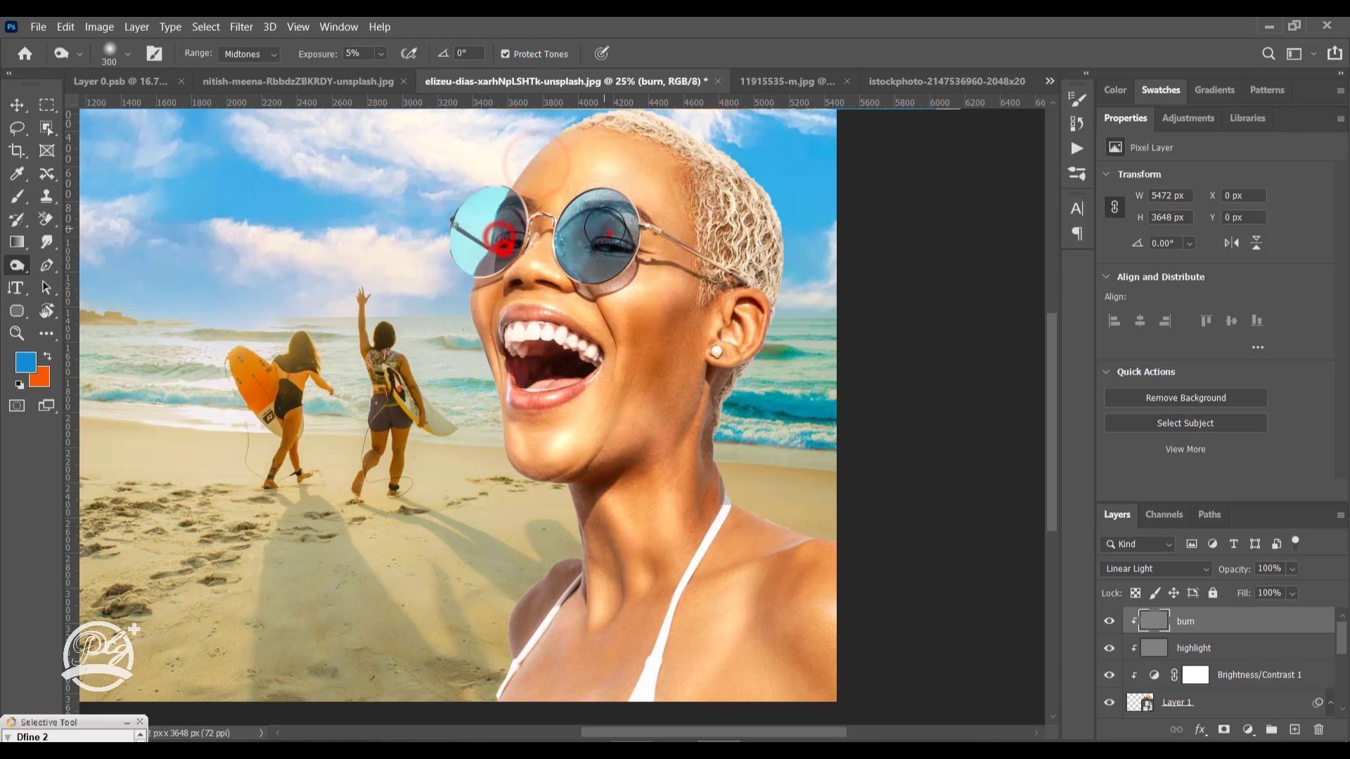
Shrink the Burn brush and darken the far edge of the woman's face beside her nose and mouth
key(bracketleft)
key(bracketleft)
key(bracketleft)
click(504, 286)
drag(496, 336, 512, 361)
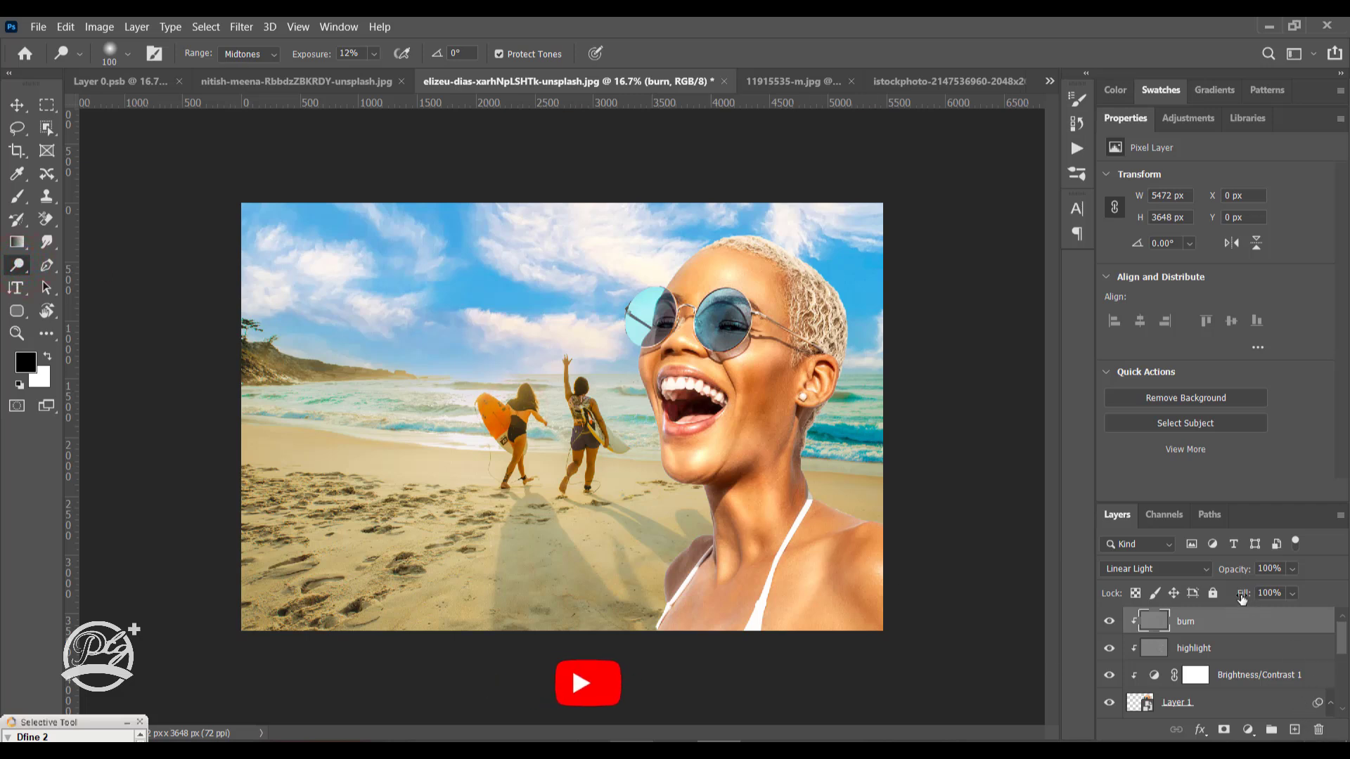
Lower the burn layer's fill to 95%
drag(1242, 594, 1237, 599)
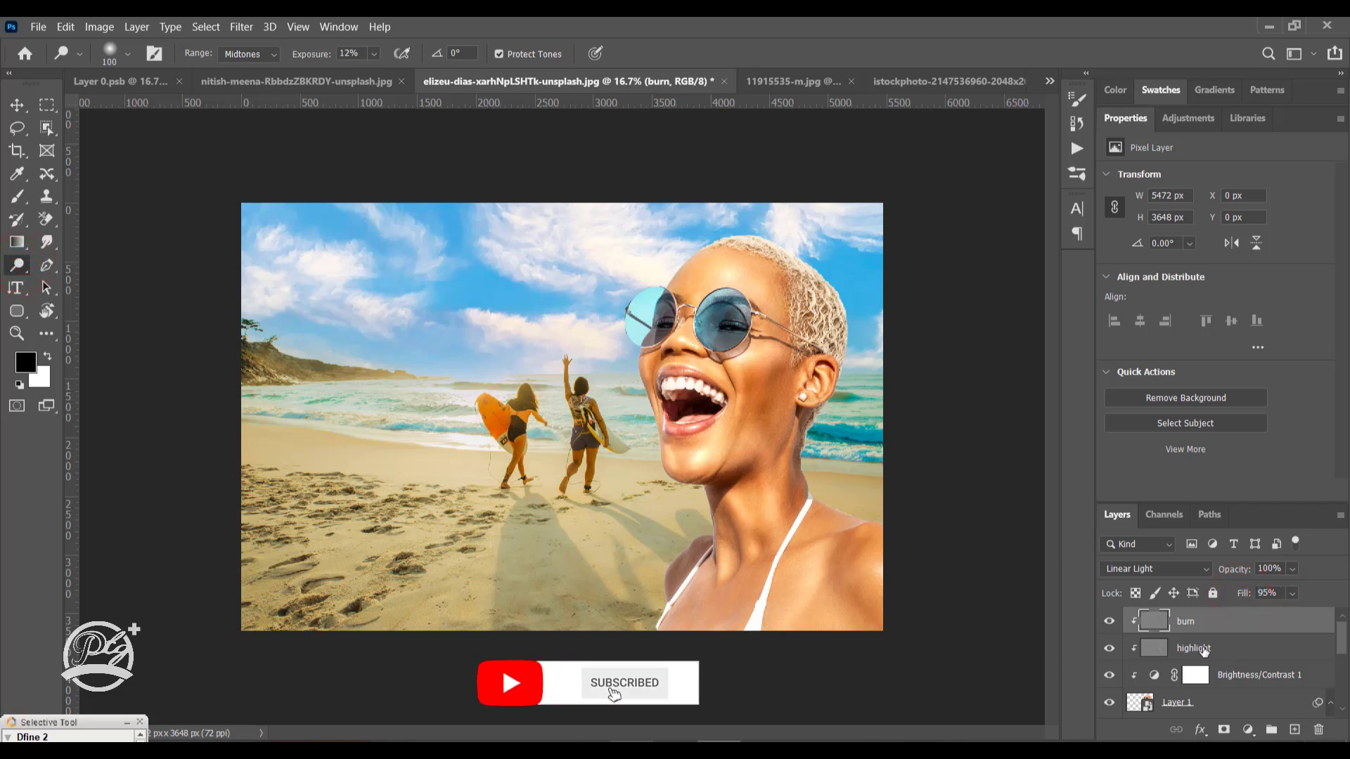
shift+click(1225, 683)
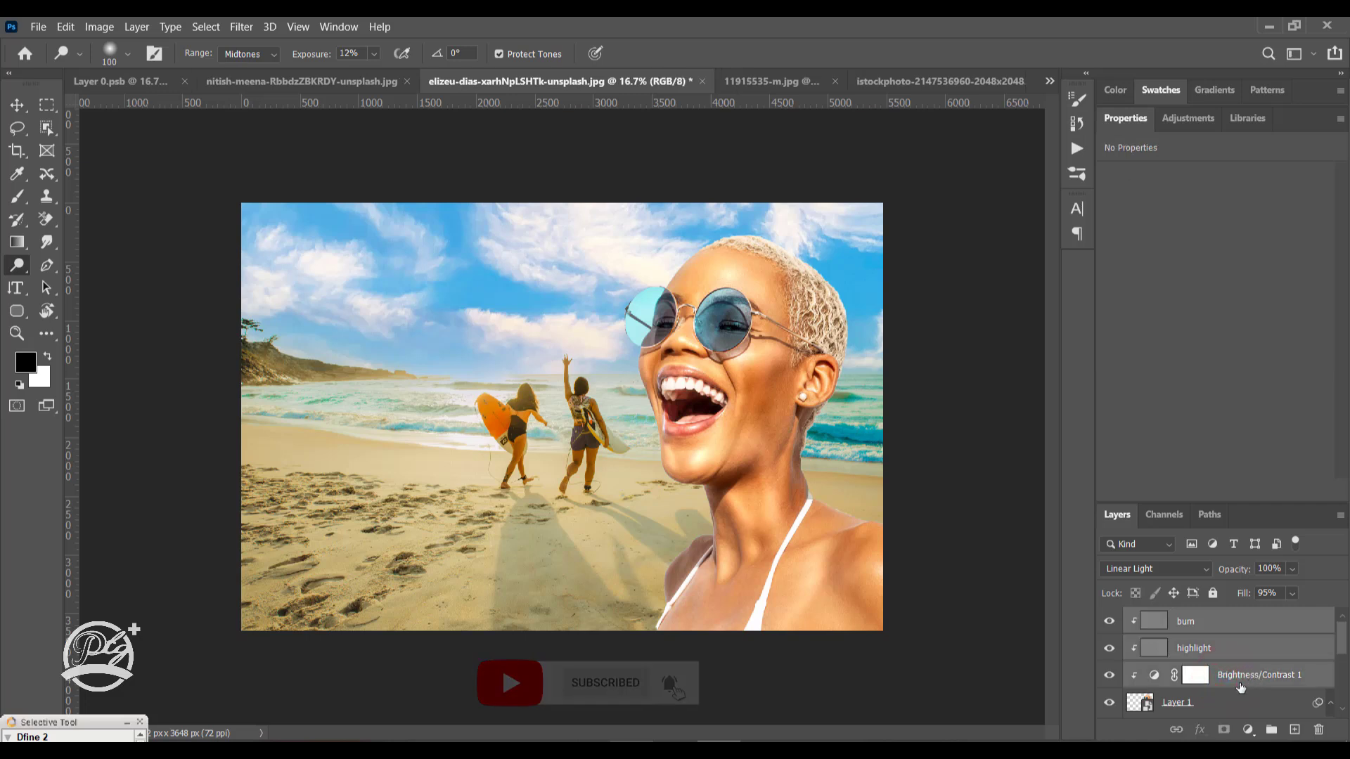
key(ctrl+g)
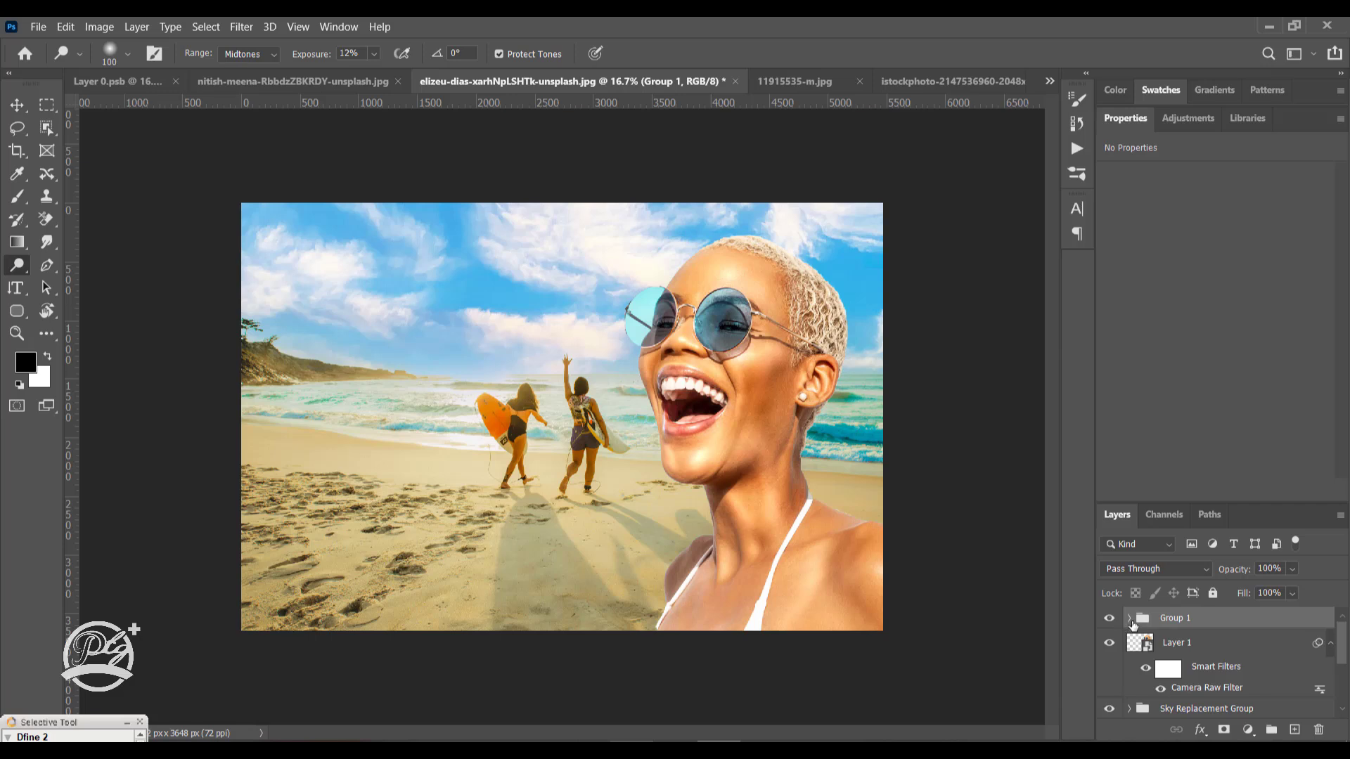
key(ctrl+z)
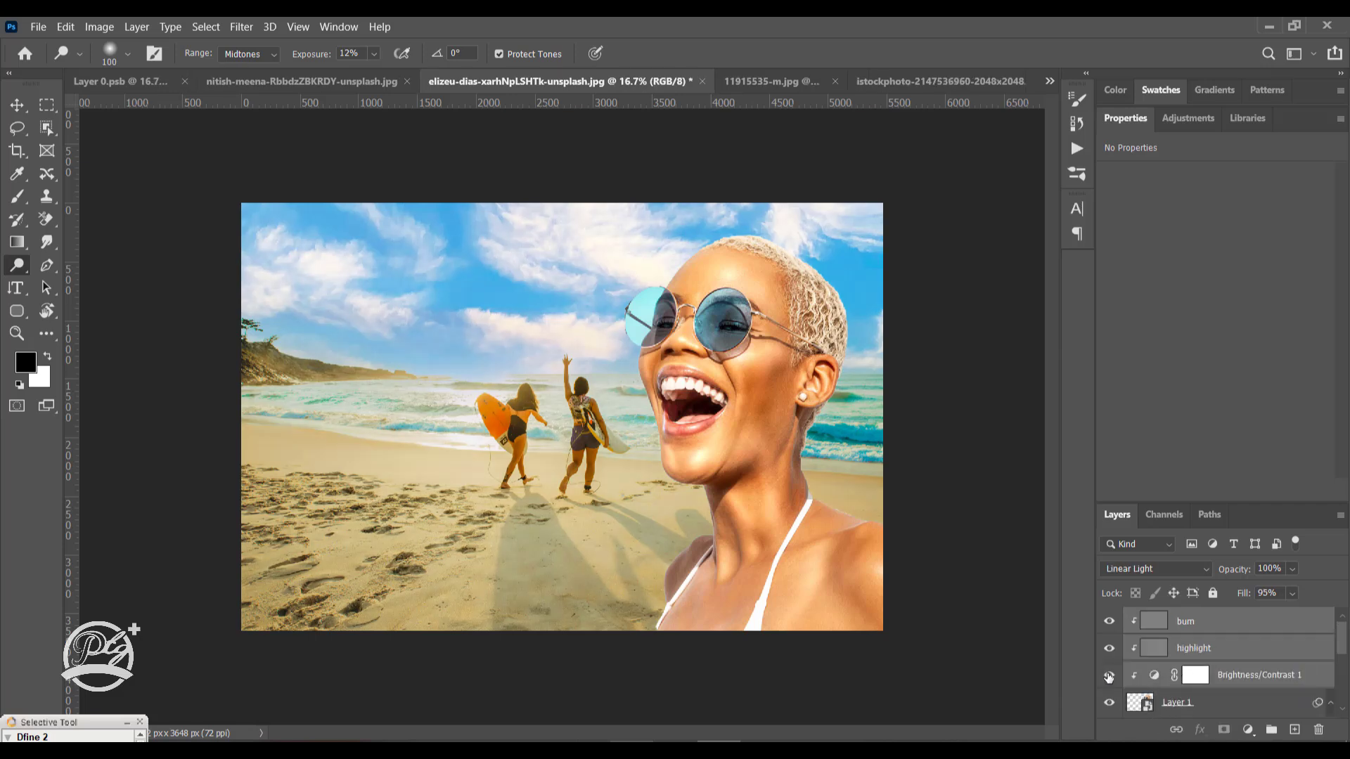
Compare the composite with and without the woman's layer and its Brightness/Contrast, highlight and burn layers
click(1109, 703)
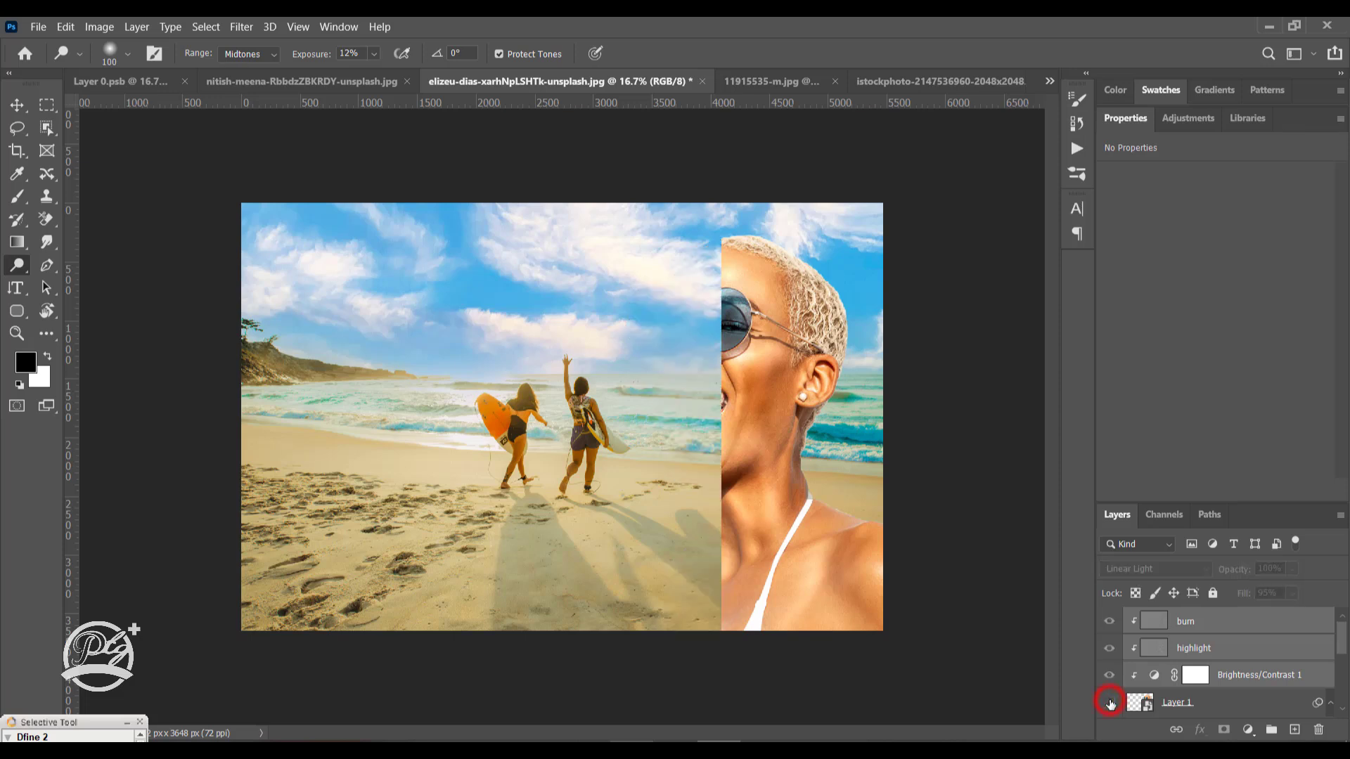
click(1109, 702)
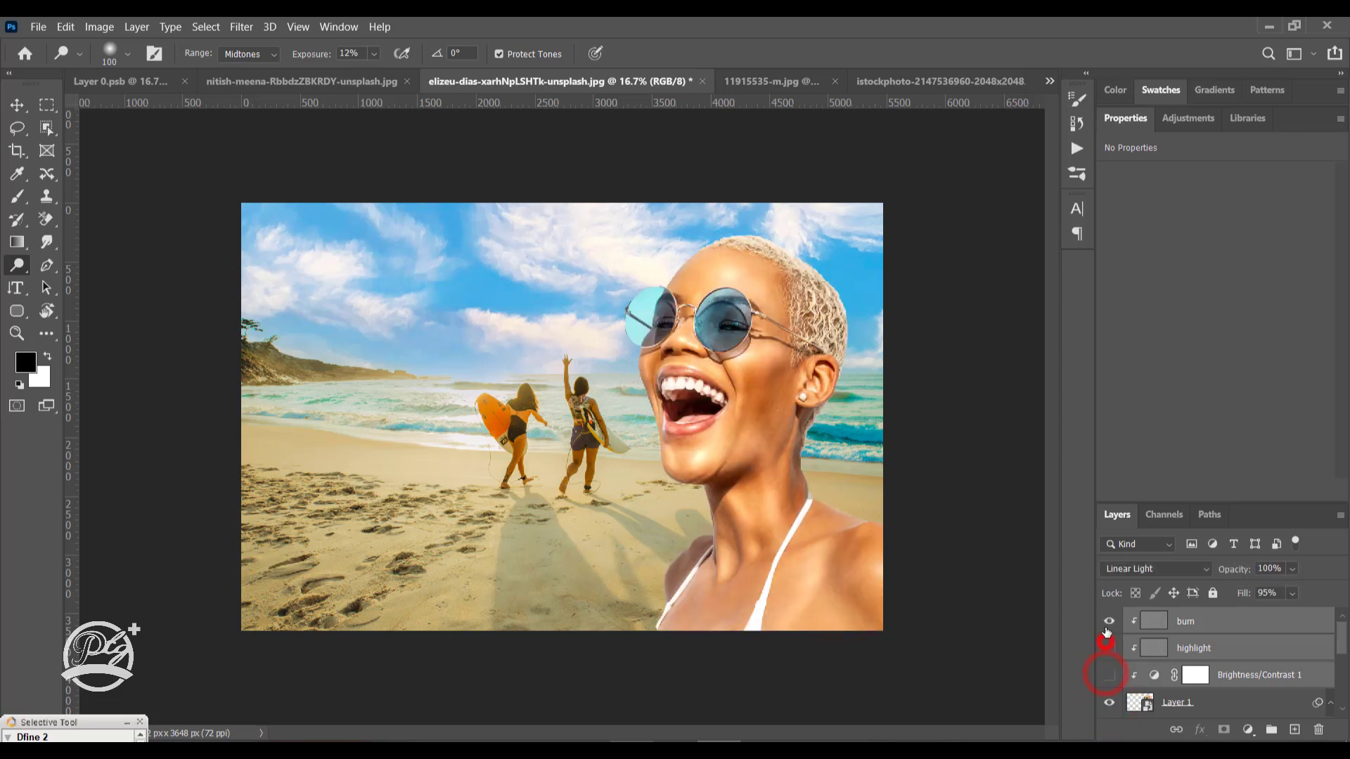
drag(1107, 631, 1109, 622)
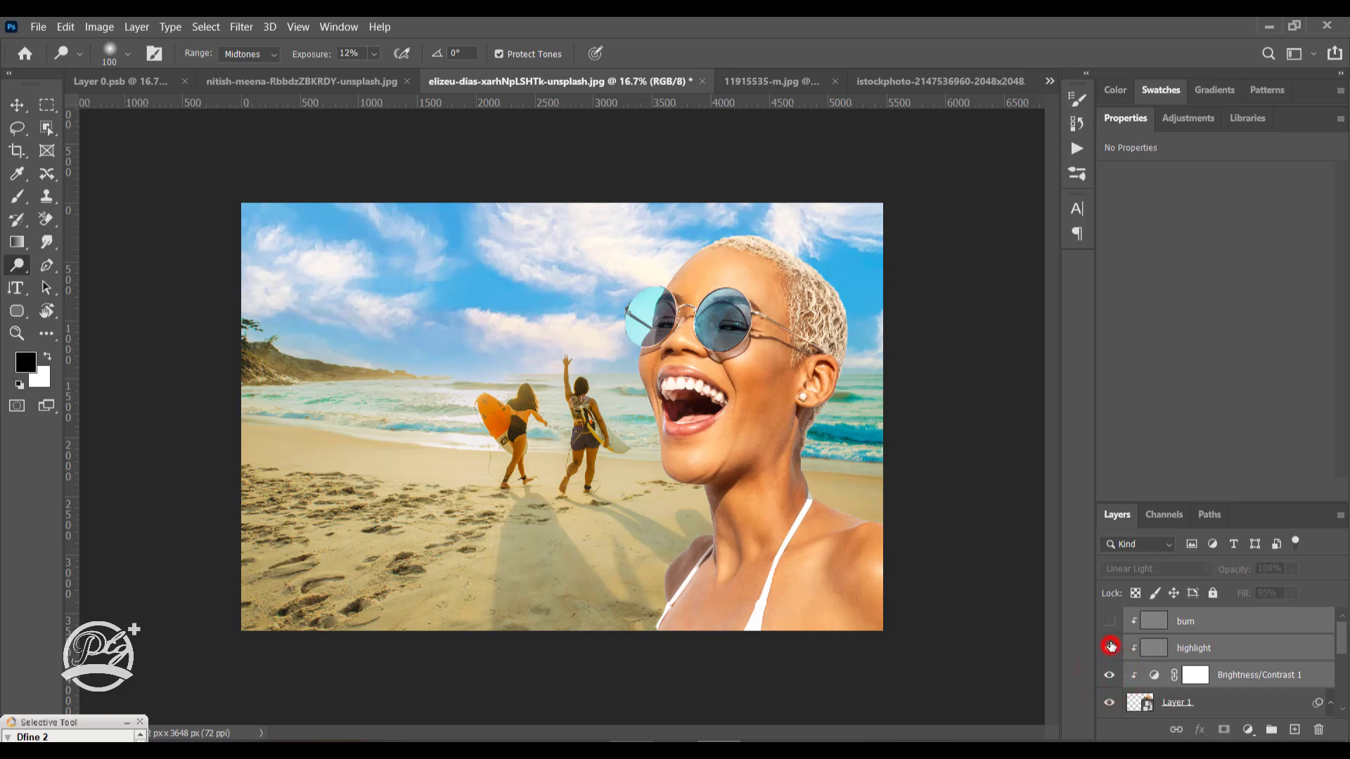
click(1109, 647)
click(1109, 622)
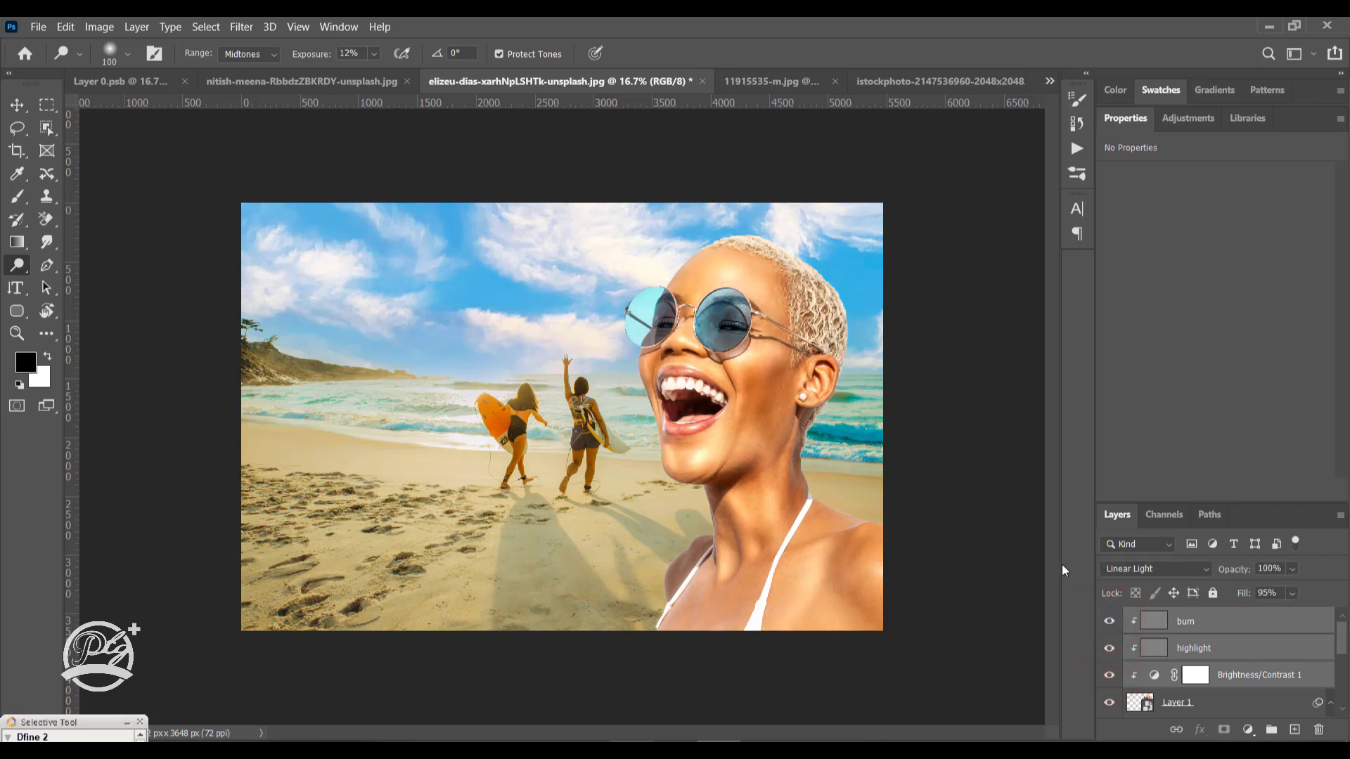
key(ctrl+minus)
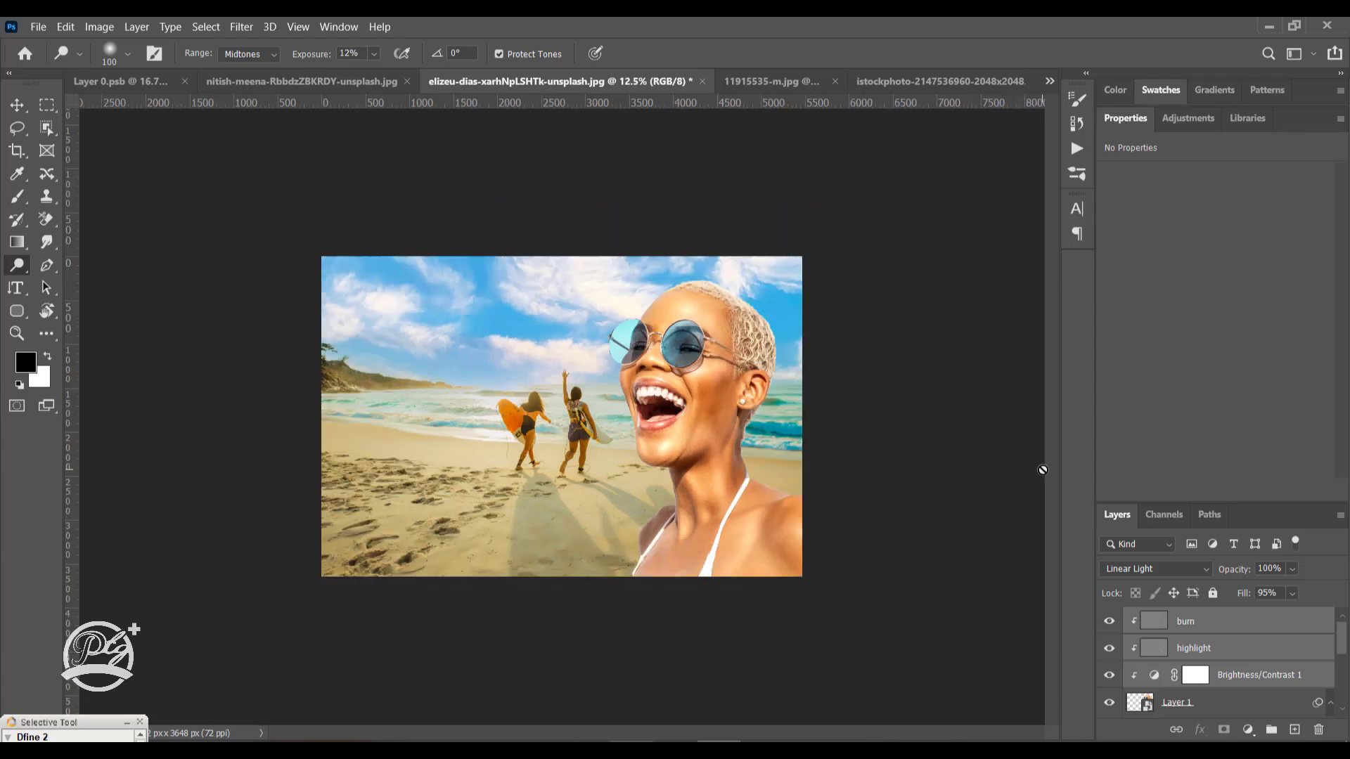
key(ctrl+plus)
key(ctrl+plus)
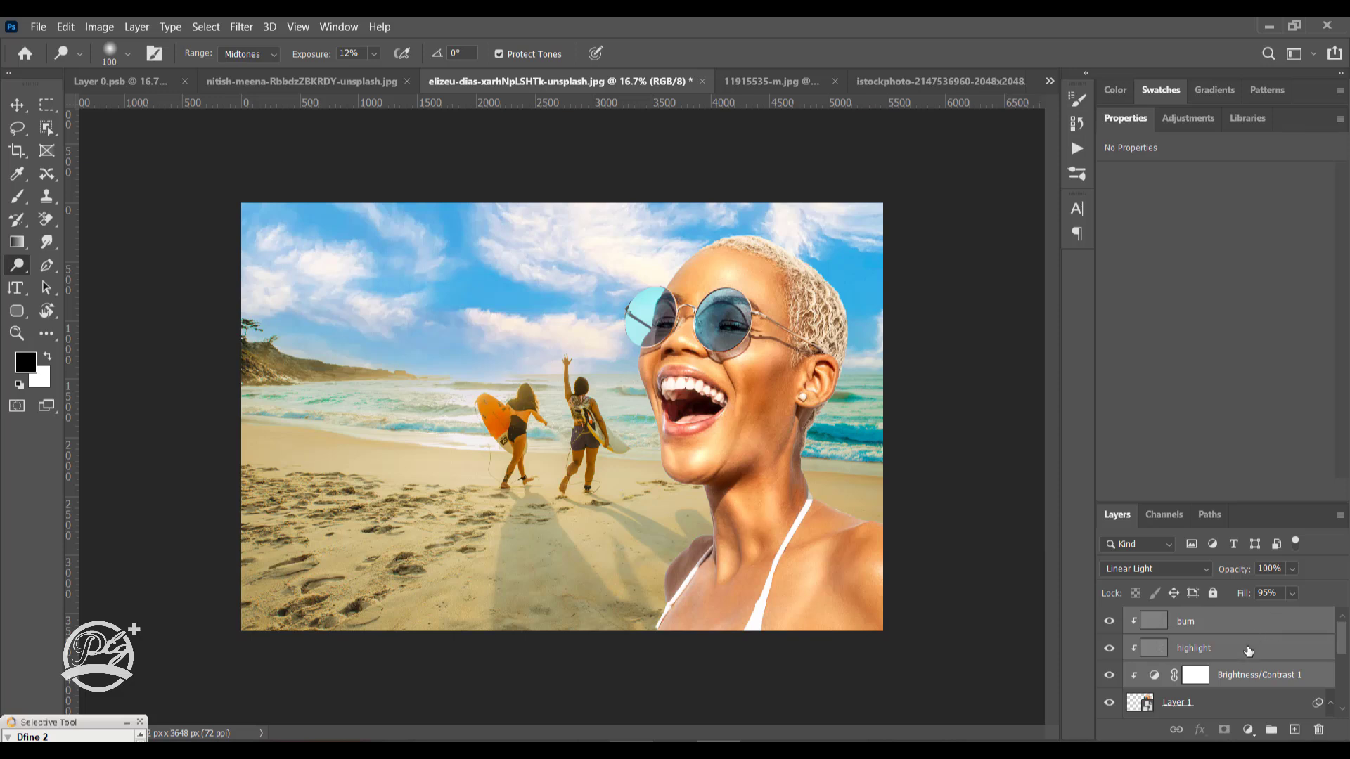
Lower the highlight layer's fill to 76%
click(1216, 647)
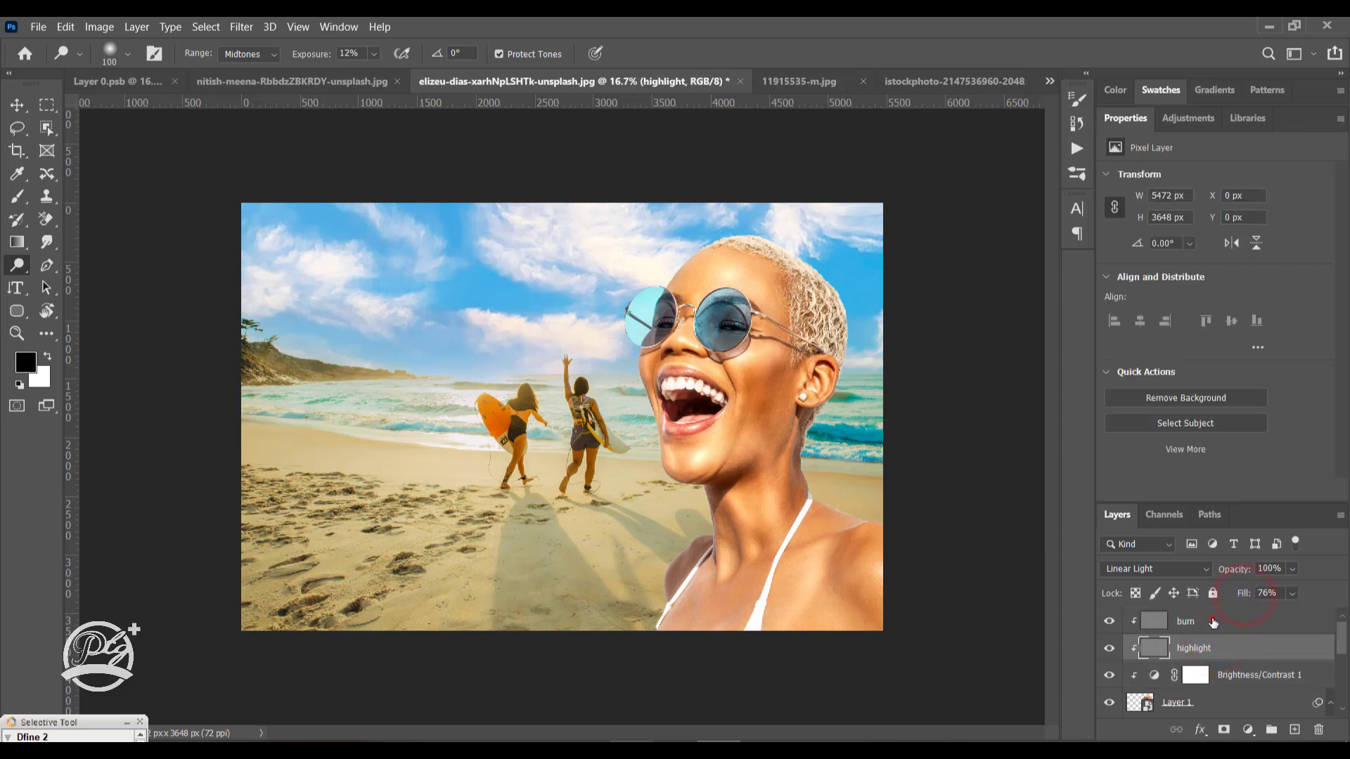
Lower the burn layer's fill to 84%
click(1213, 619)
click(1240, 594)
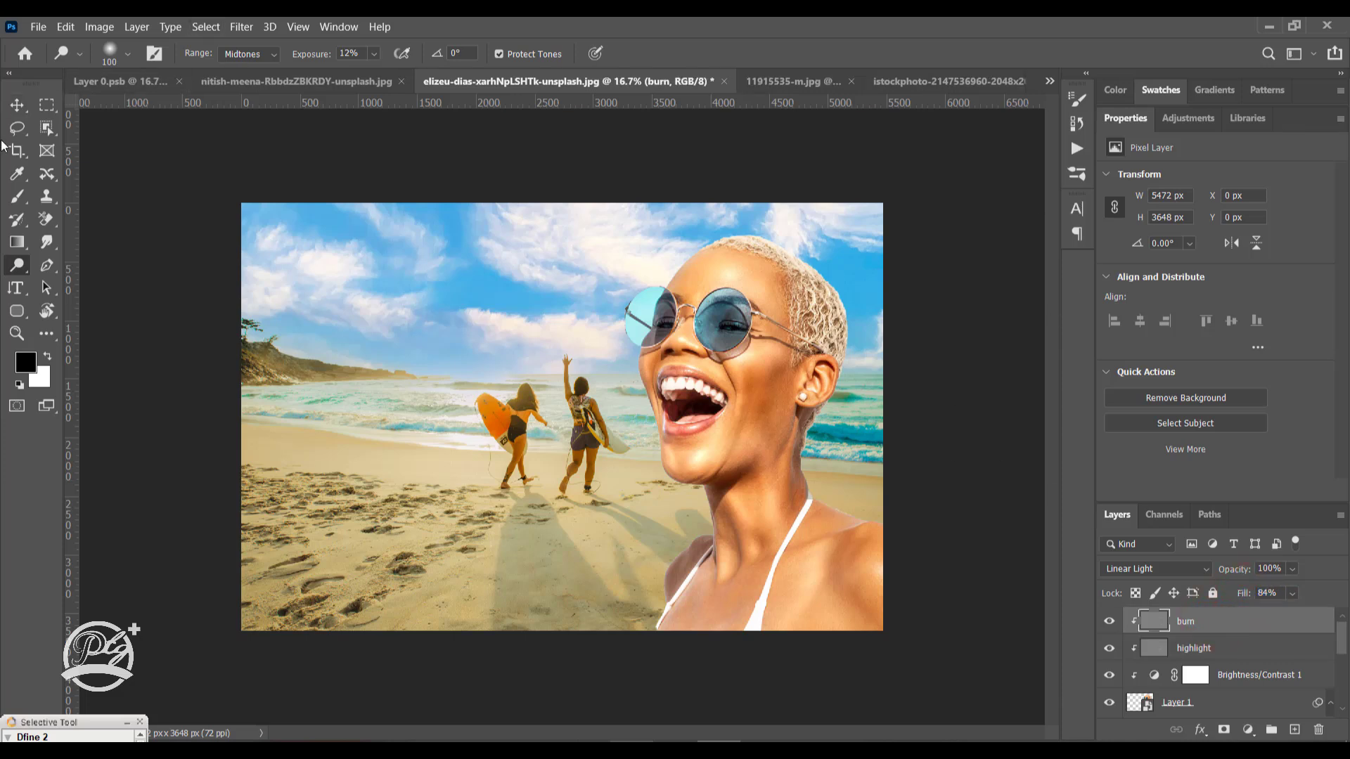
click(17, 105)
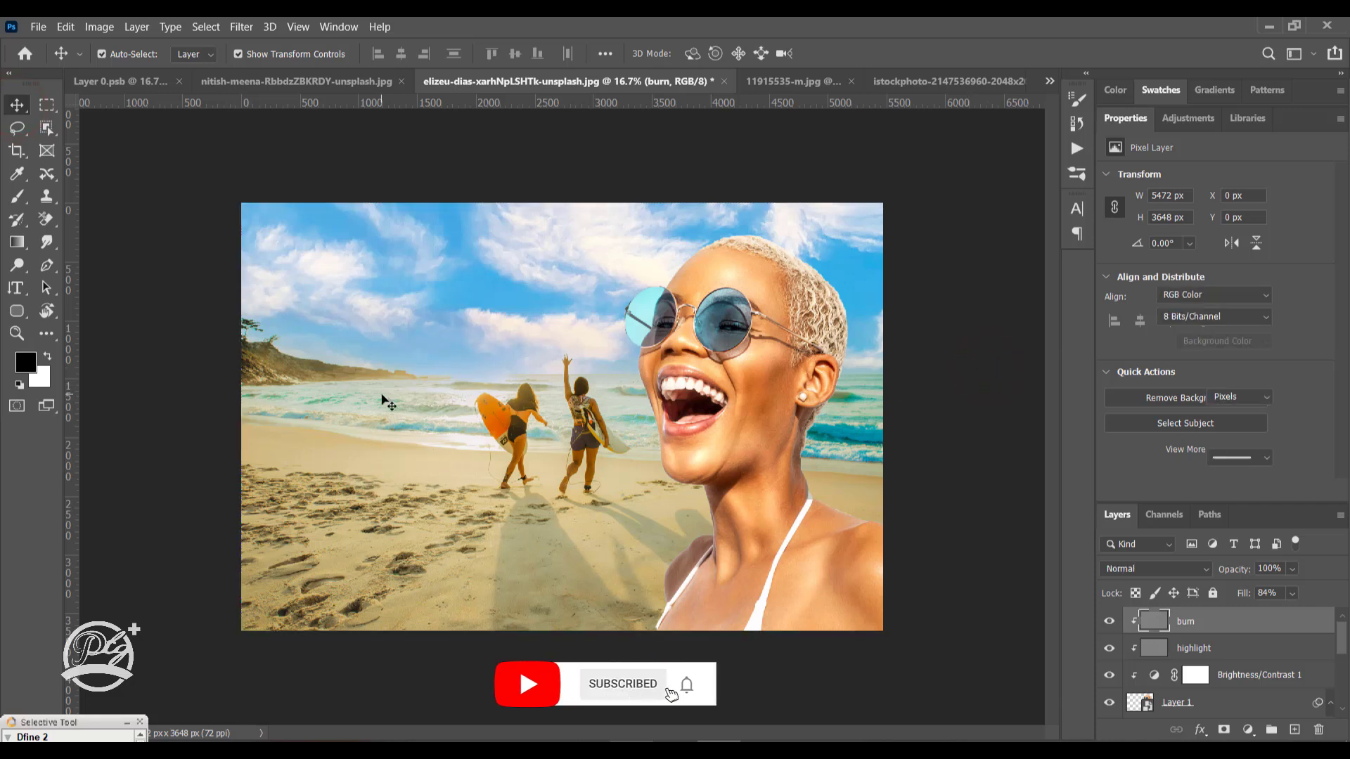
Add a Curves adjustment above the Background copy layer and darken its midtones with a point at input 113, output 94
click(435, 388)
drag(1343, 647, 1342, 679)
click(1192, 662)
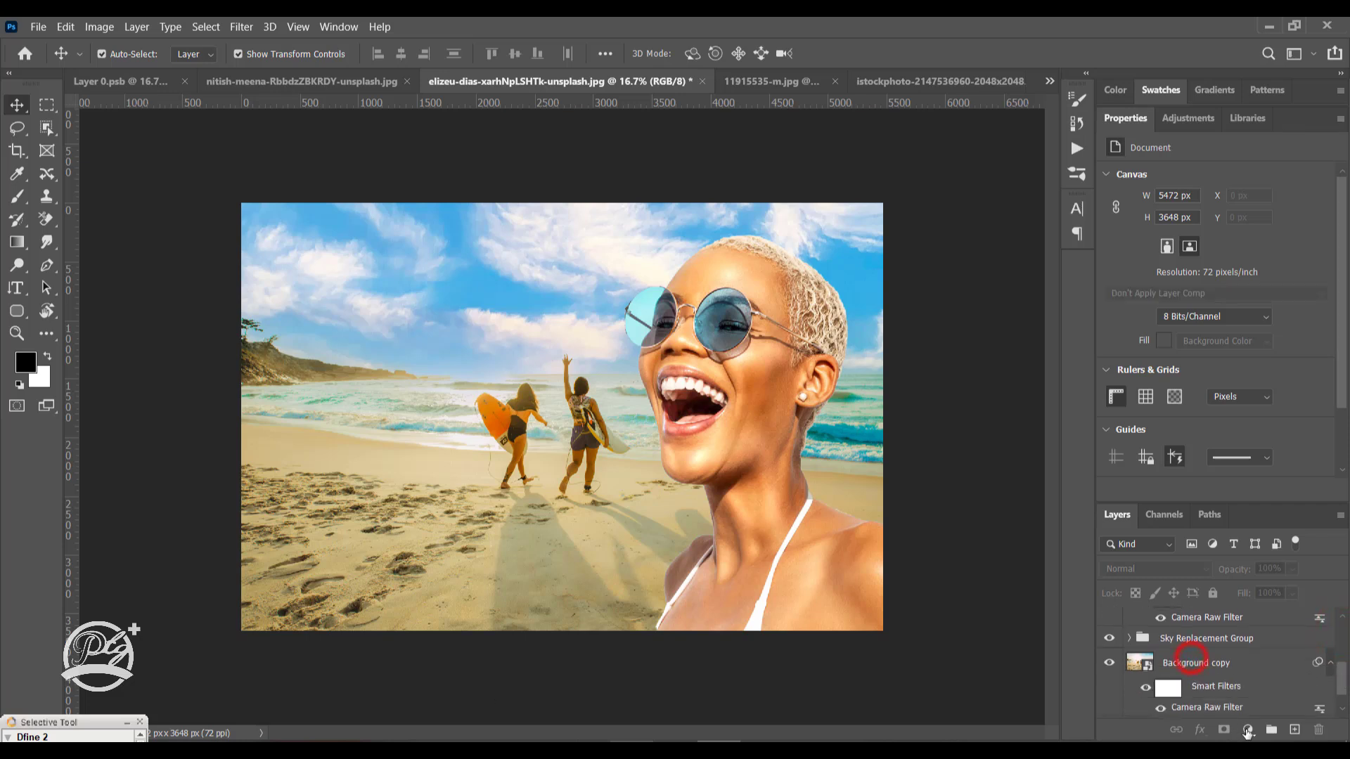
click(1248, 730)
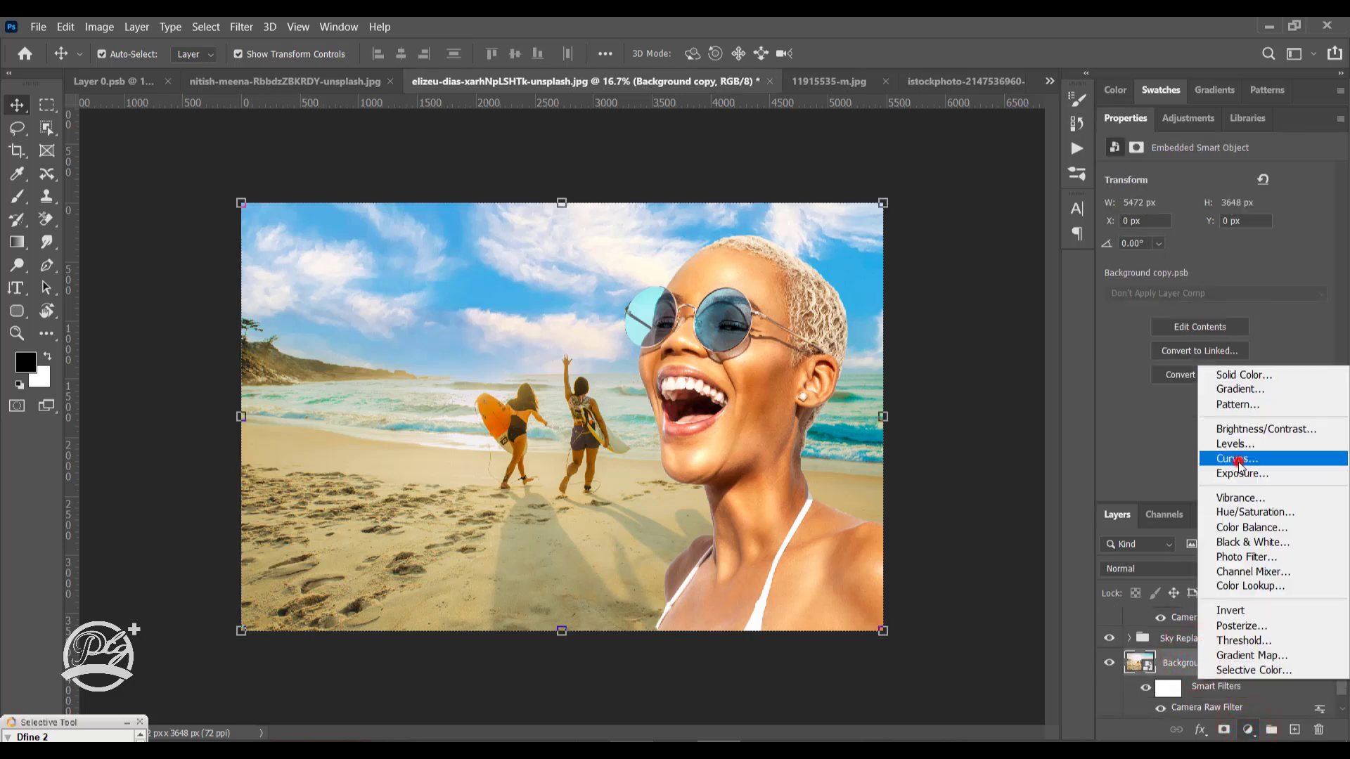
click(1237, 459)
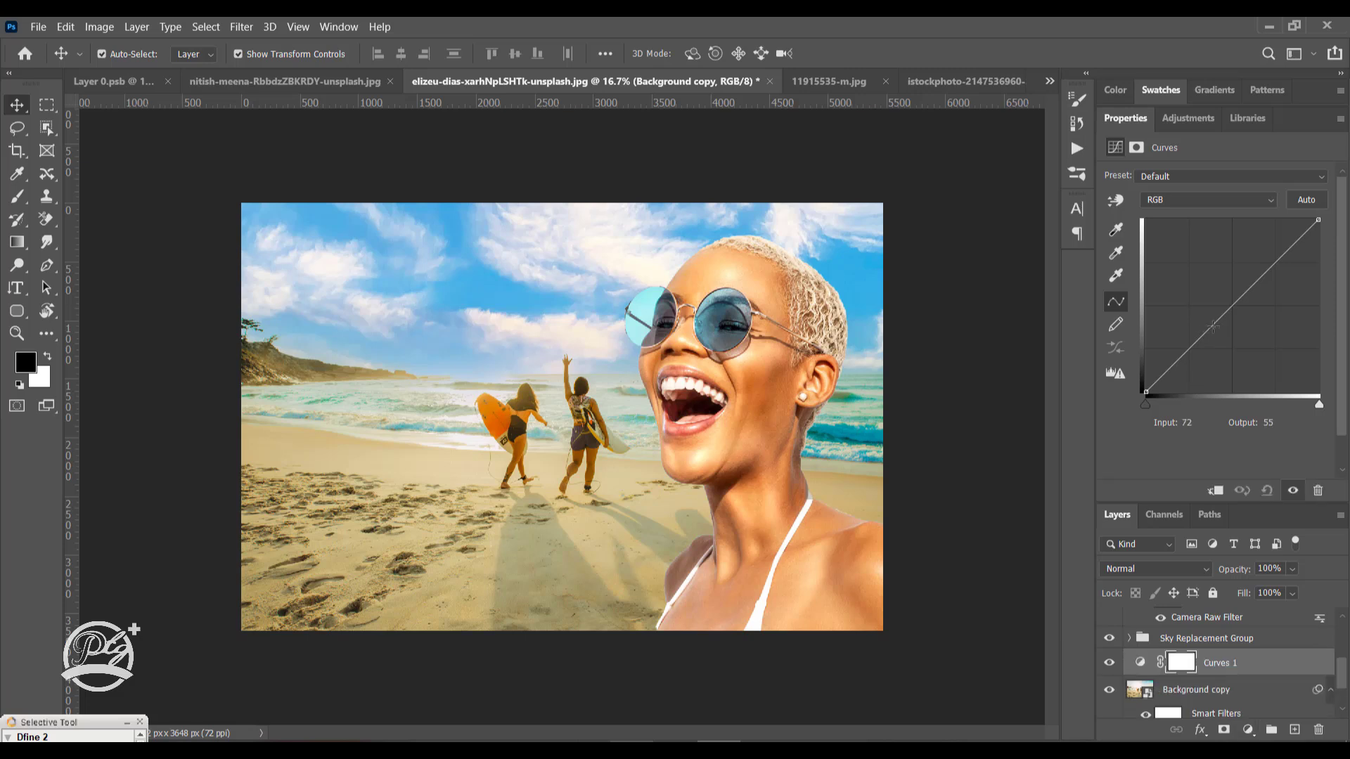
click(1216, 325)
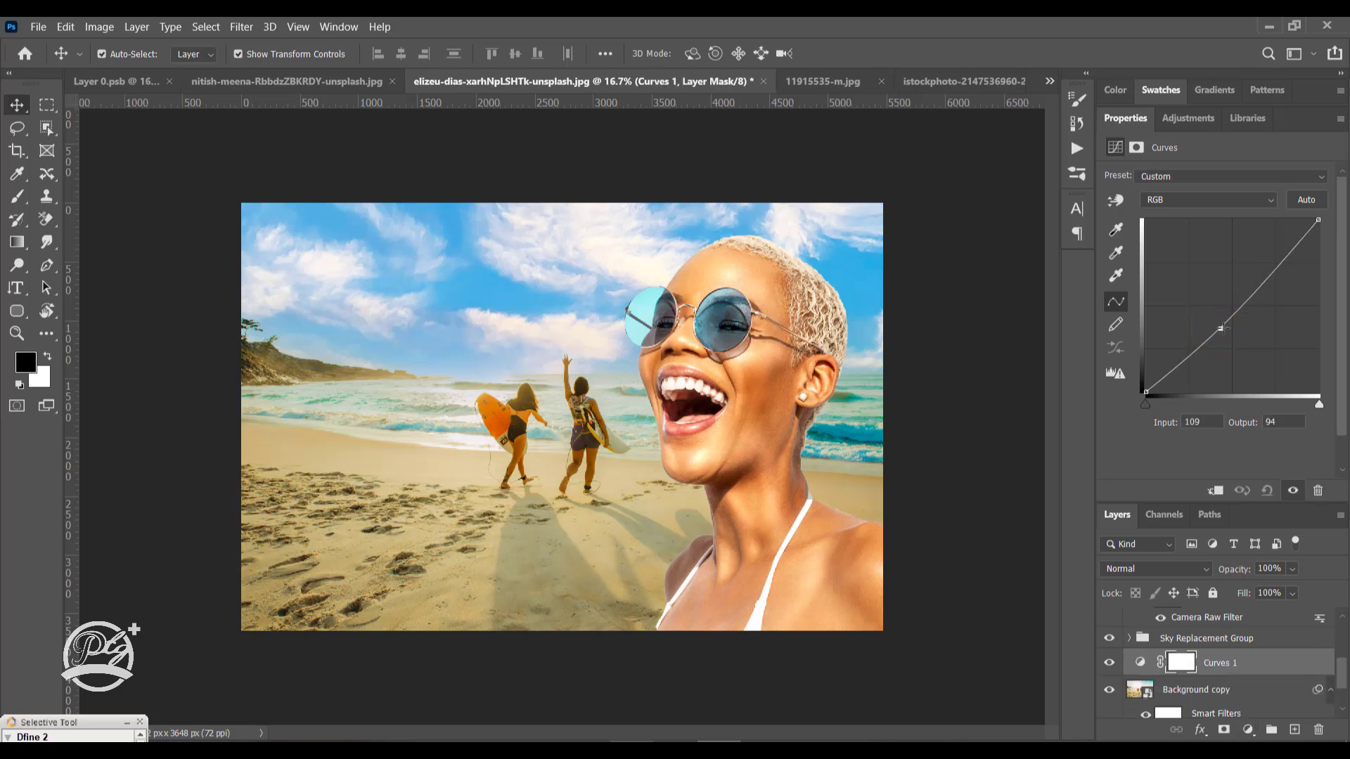
drag(1221, 328, 1223, 328)
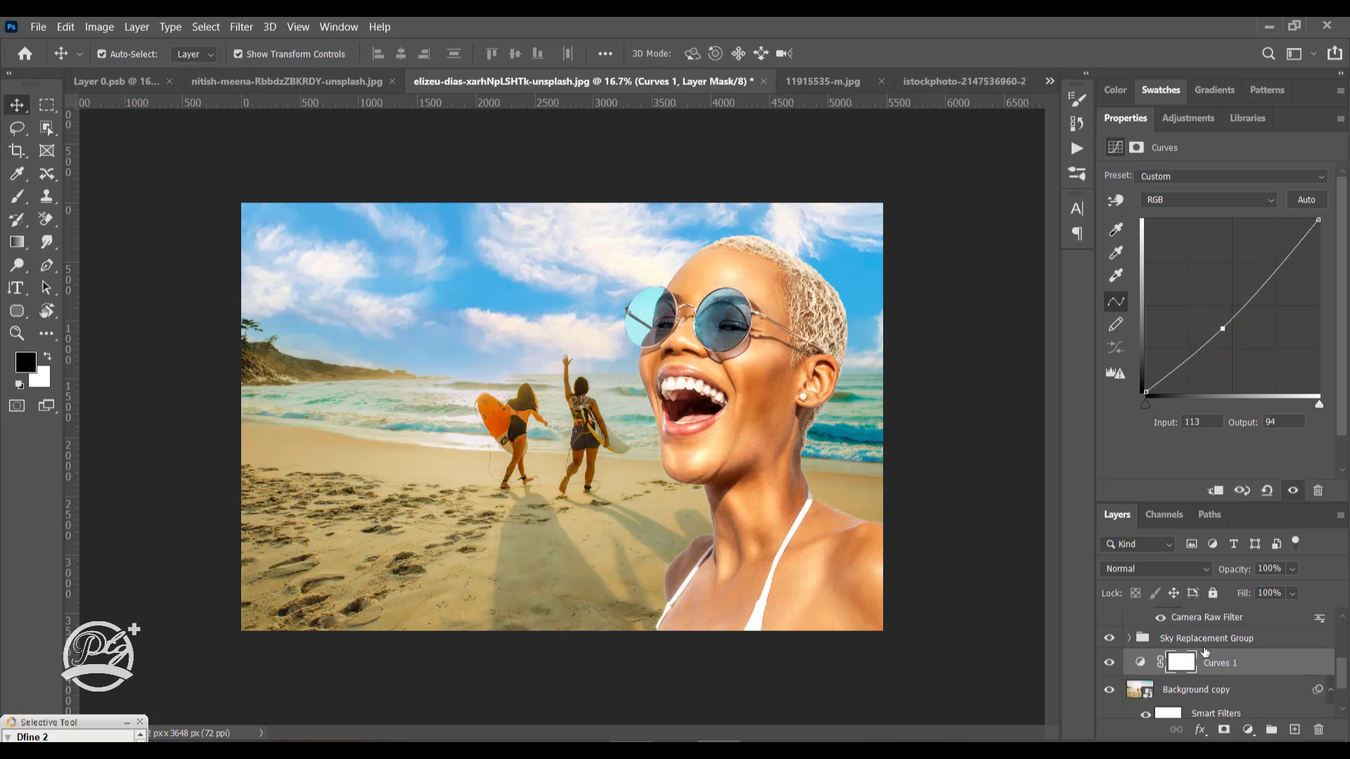
Paint the centre of the Curves mask black with a soft 2520 px brush at 53% flow, keeping the darkening at the edges
click(1181, 662)
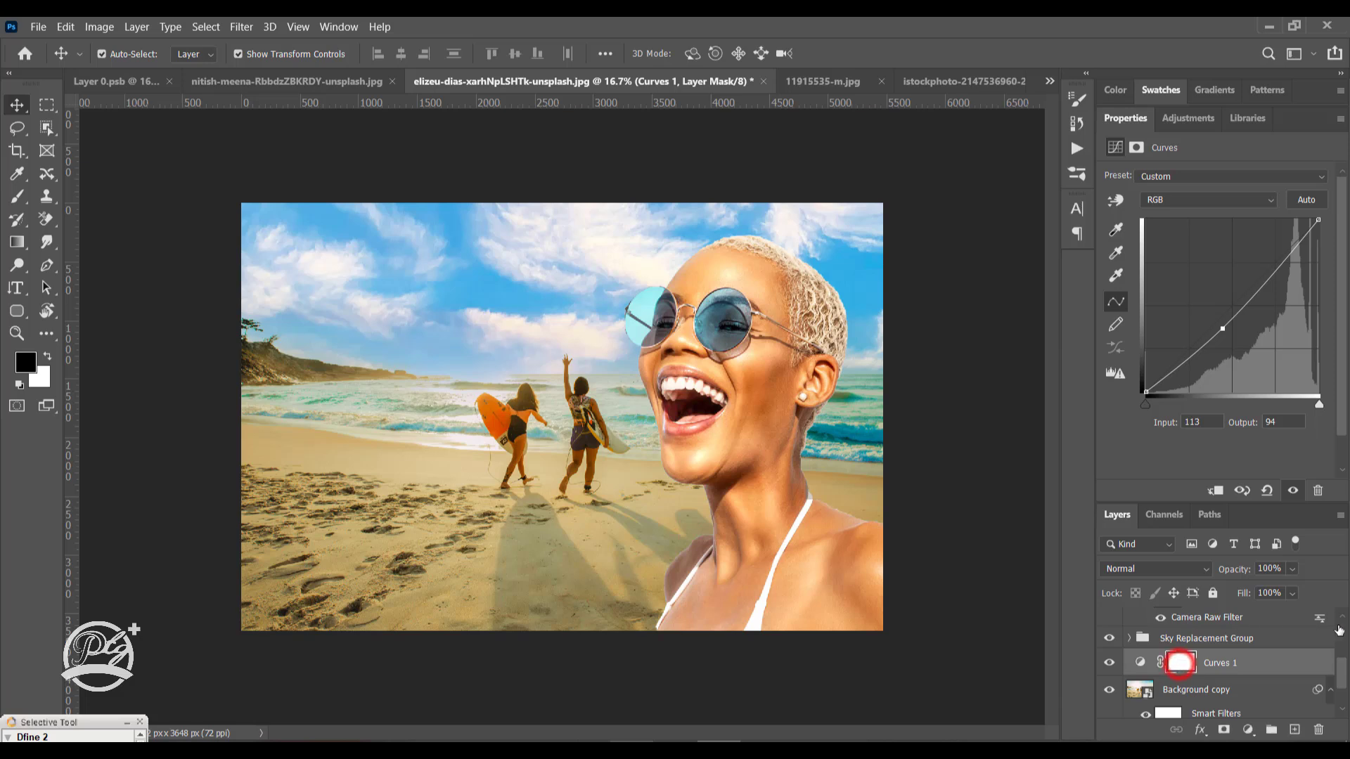
click(19, 202)
click(116, 191)
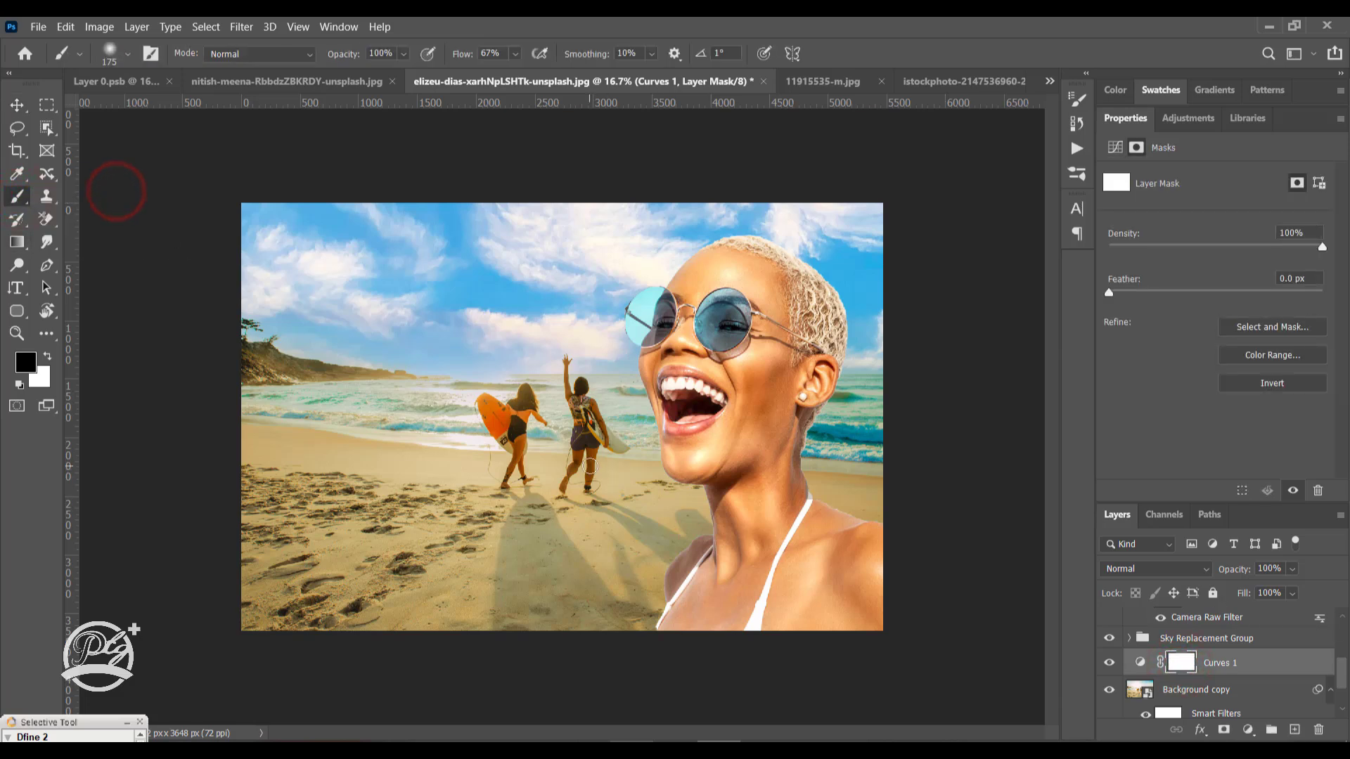
right_click(543, 400)
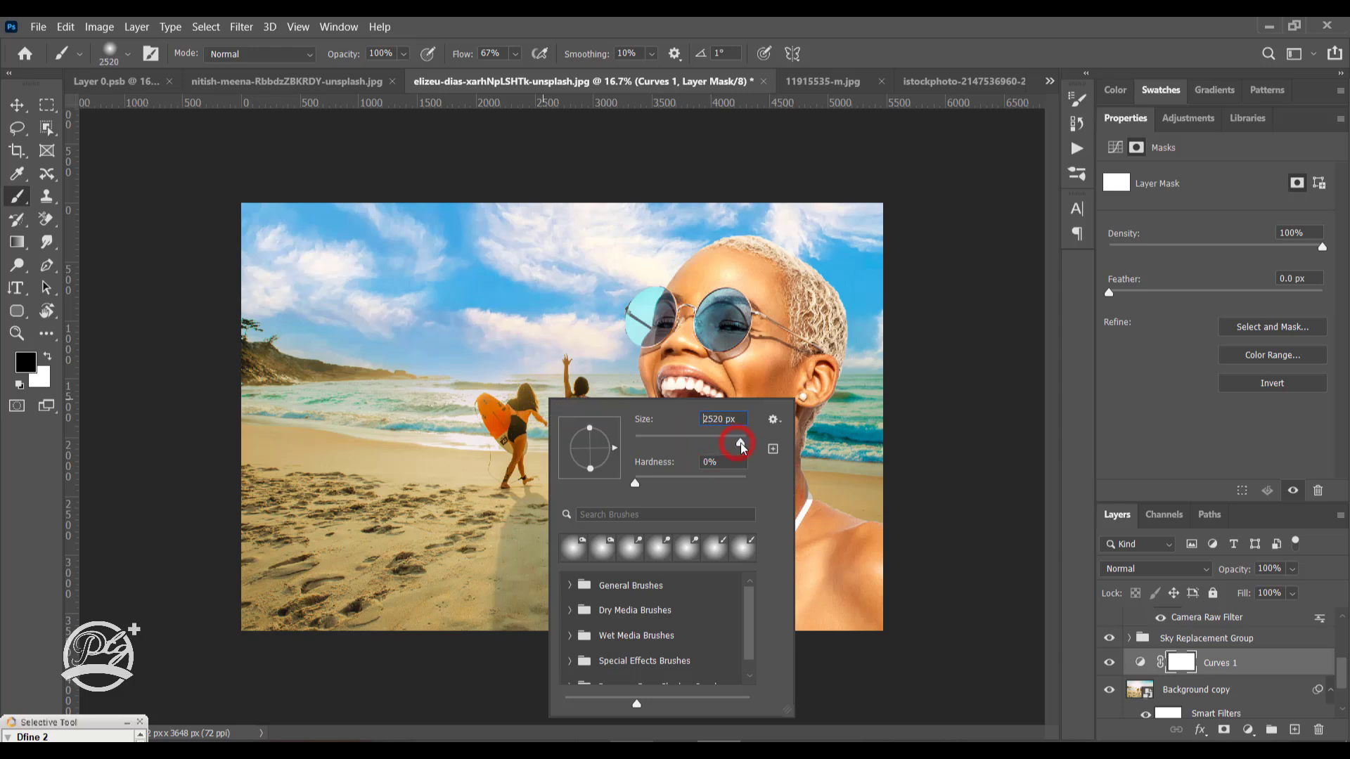
click(579, 15)
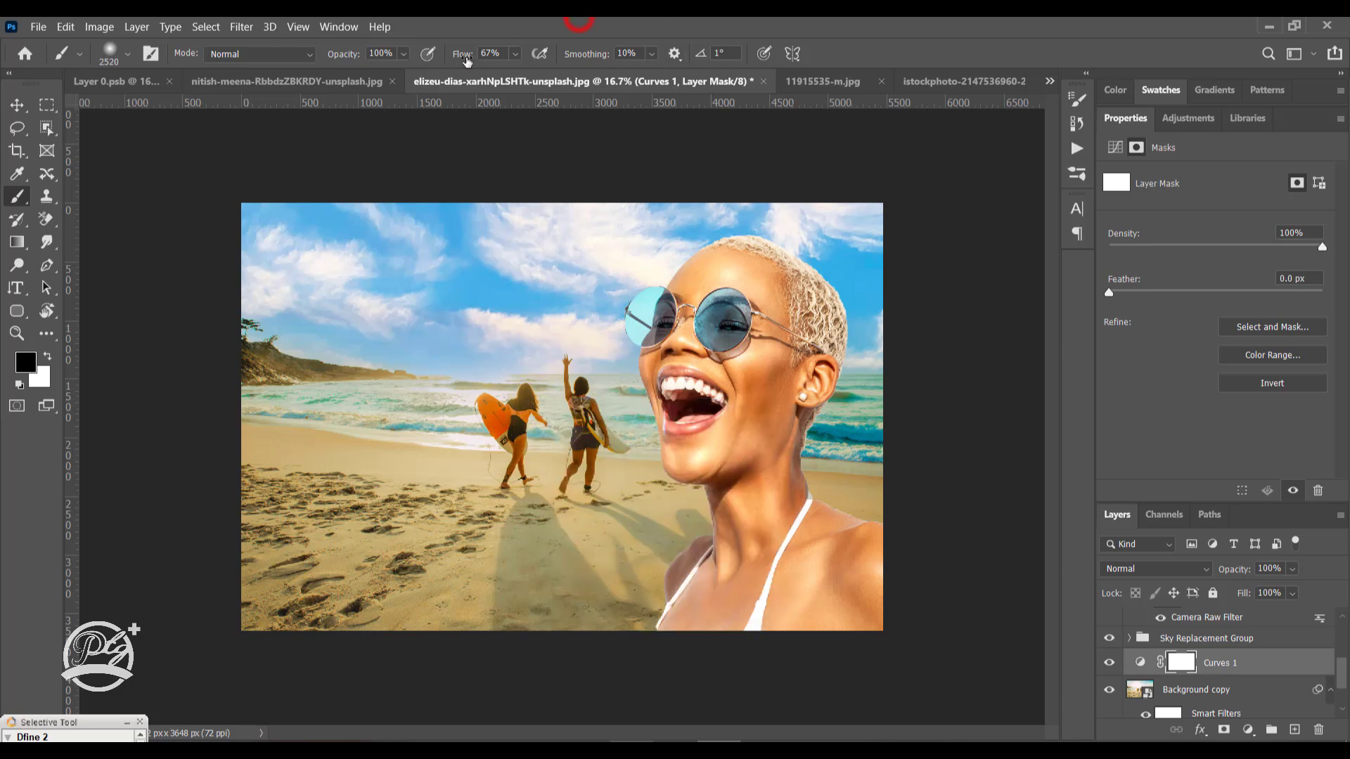
click(563, 406)
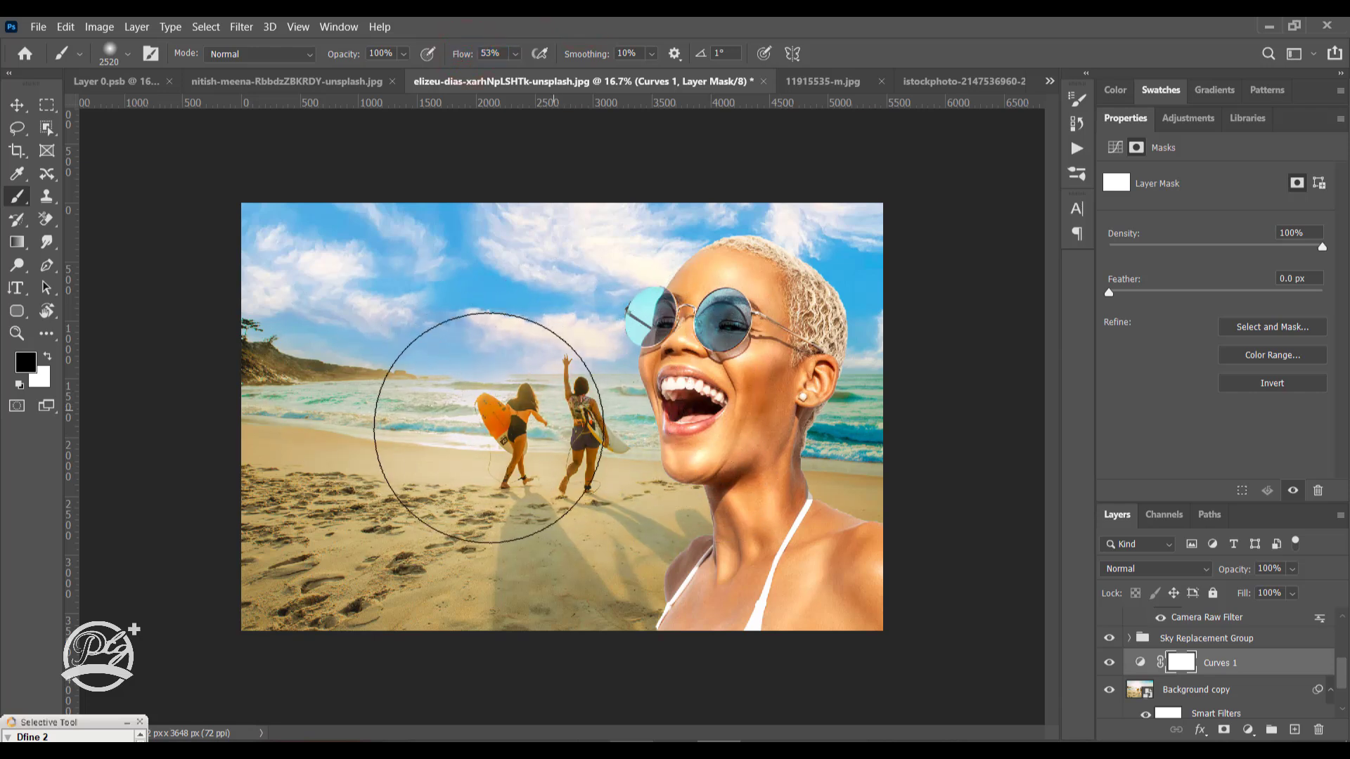
click(483, 393)
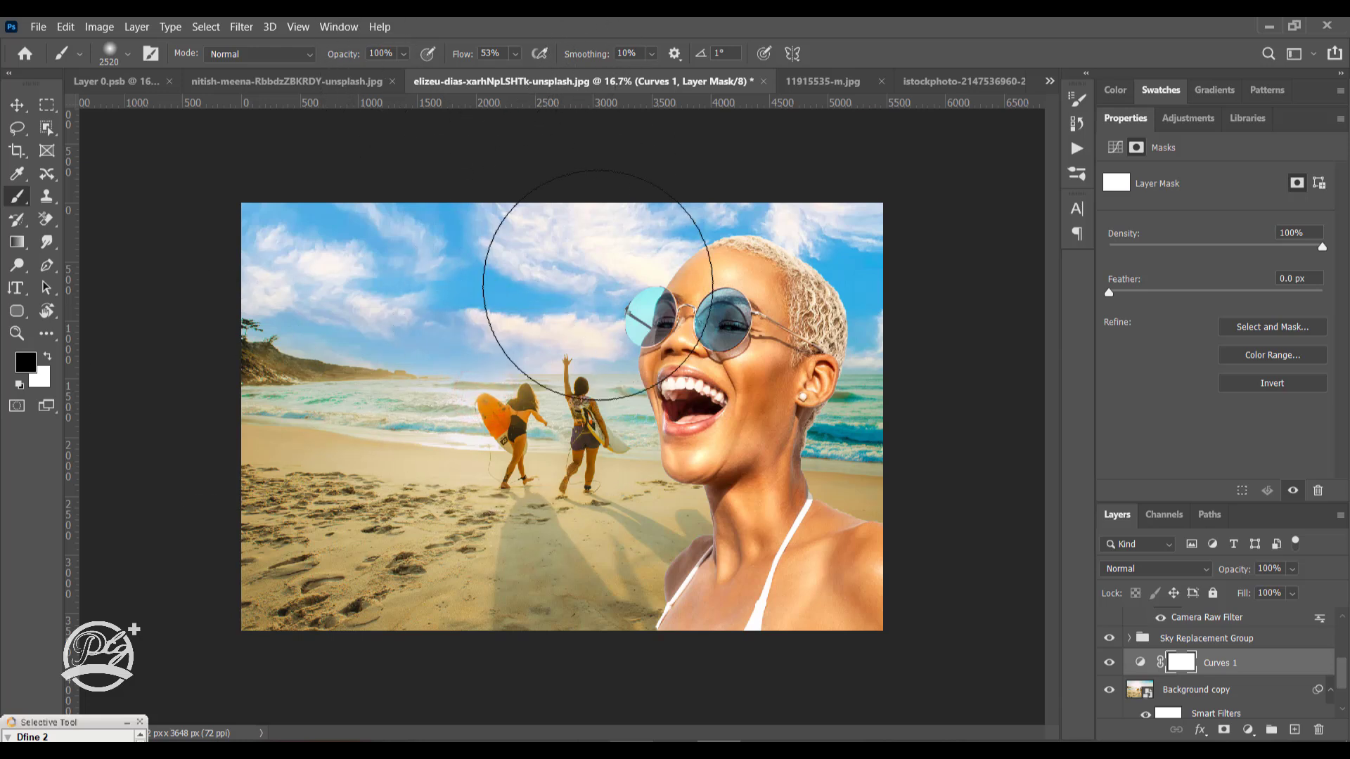
Reduce the brush to 1800 px, raise its flow to 97% and paint more black over the middle of the Curves mask
key(bracketleft)
key(bracketleft)
key(bracketleft)
key(bracketleft)
key(bracketleft)
key(bracketleft)
key(bracketleft)
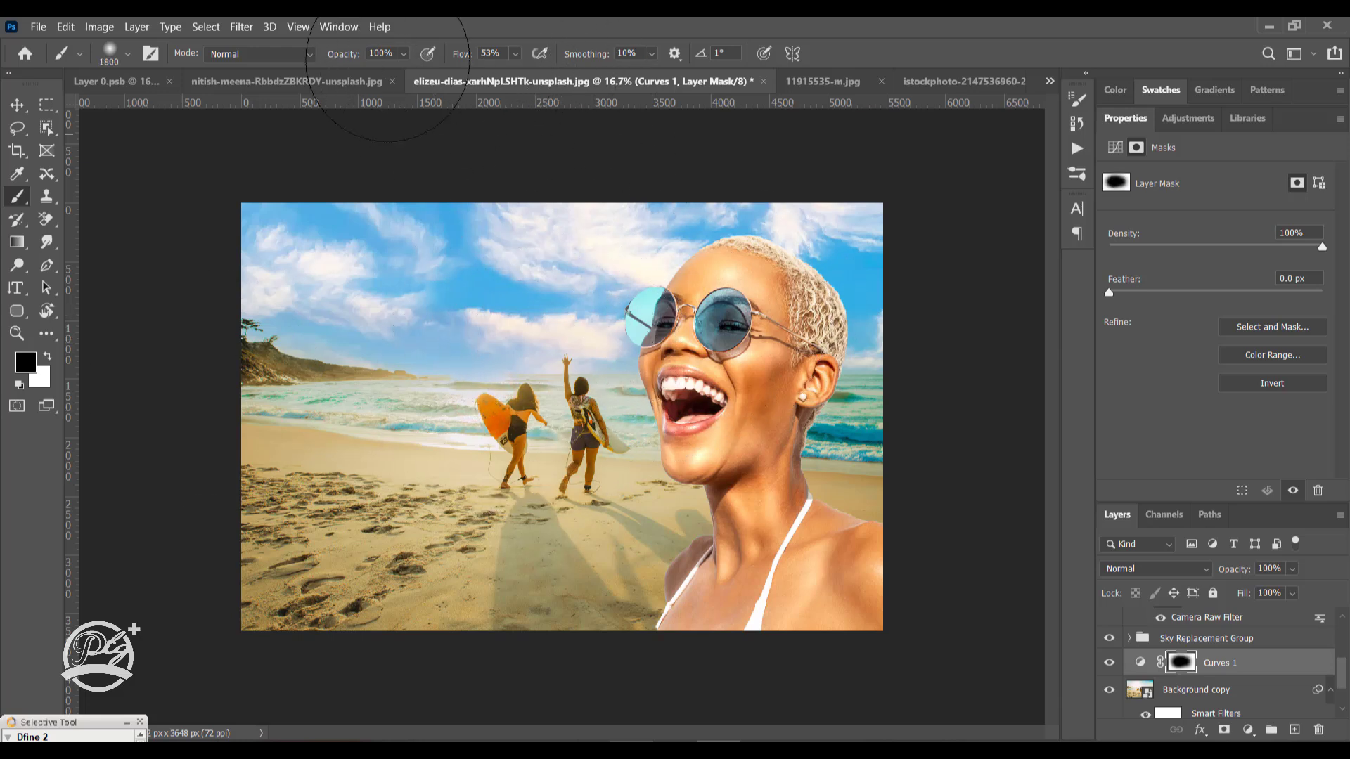
click(571, 397)
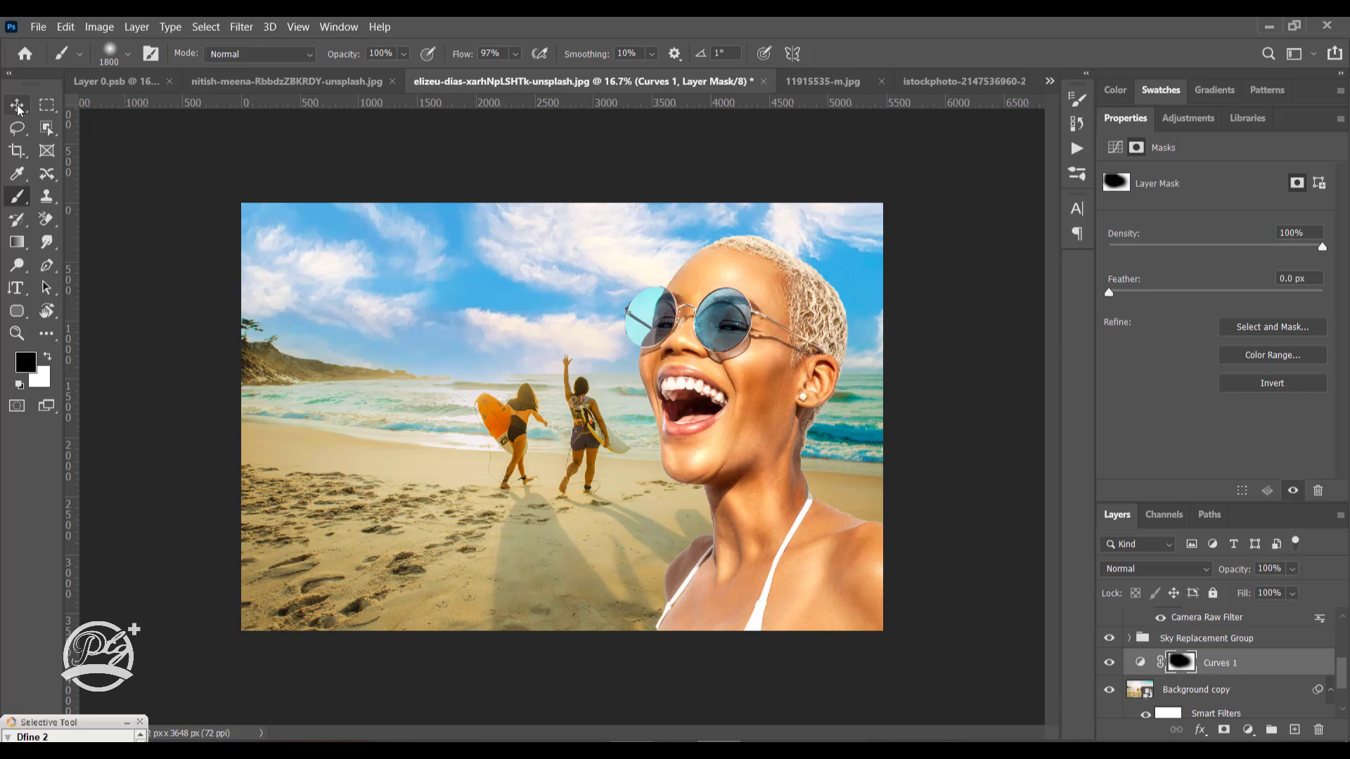
Collapse Layer 1's smart filters and add a blank layer directly above the Sky Replacement Group
click(763, 416)
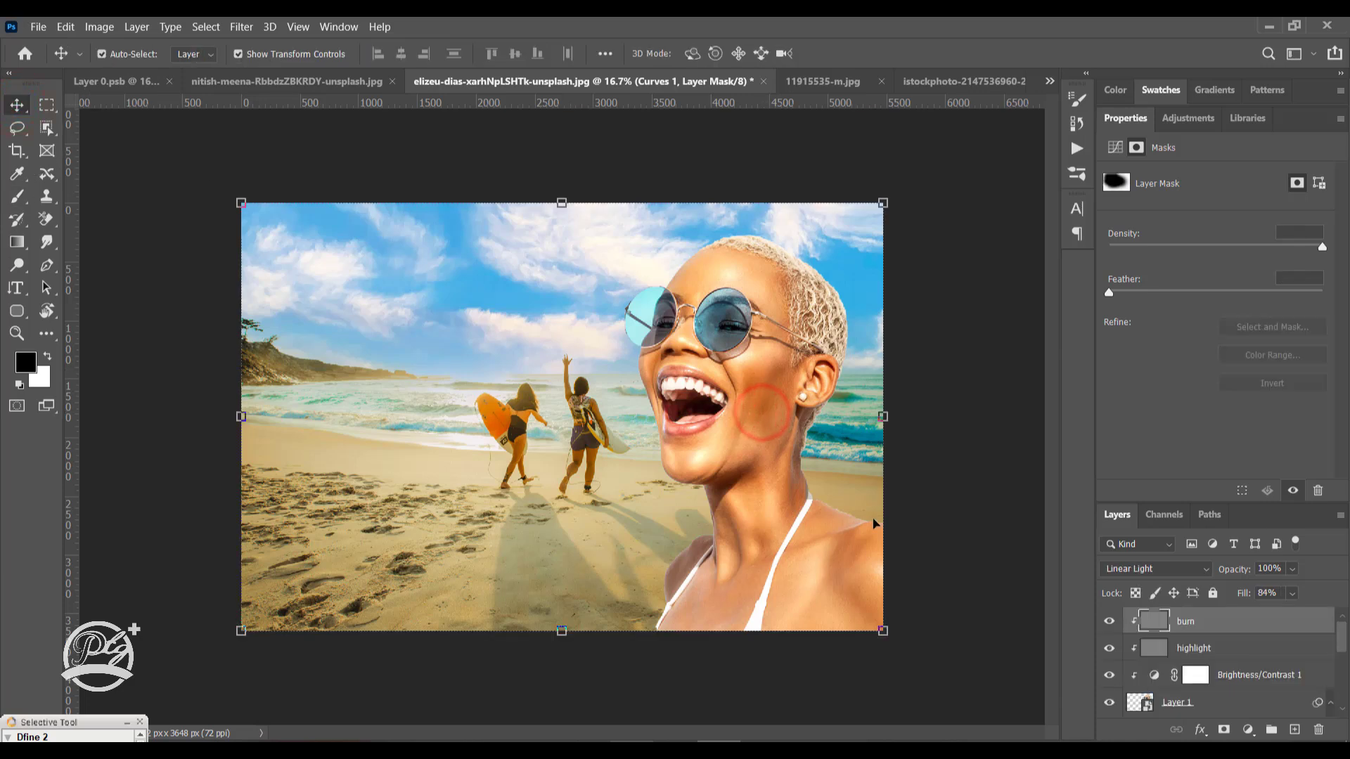
drag(1342, 642, 1335, 657)
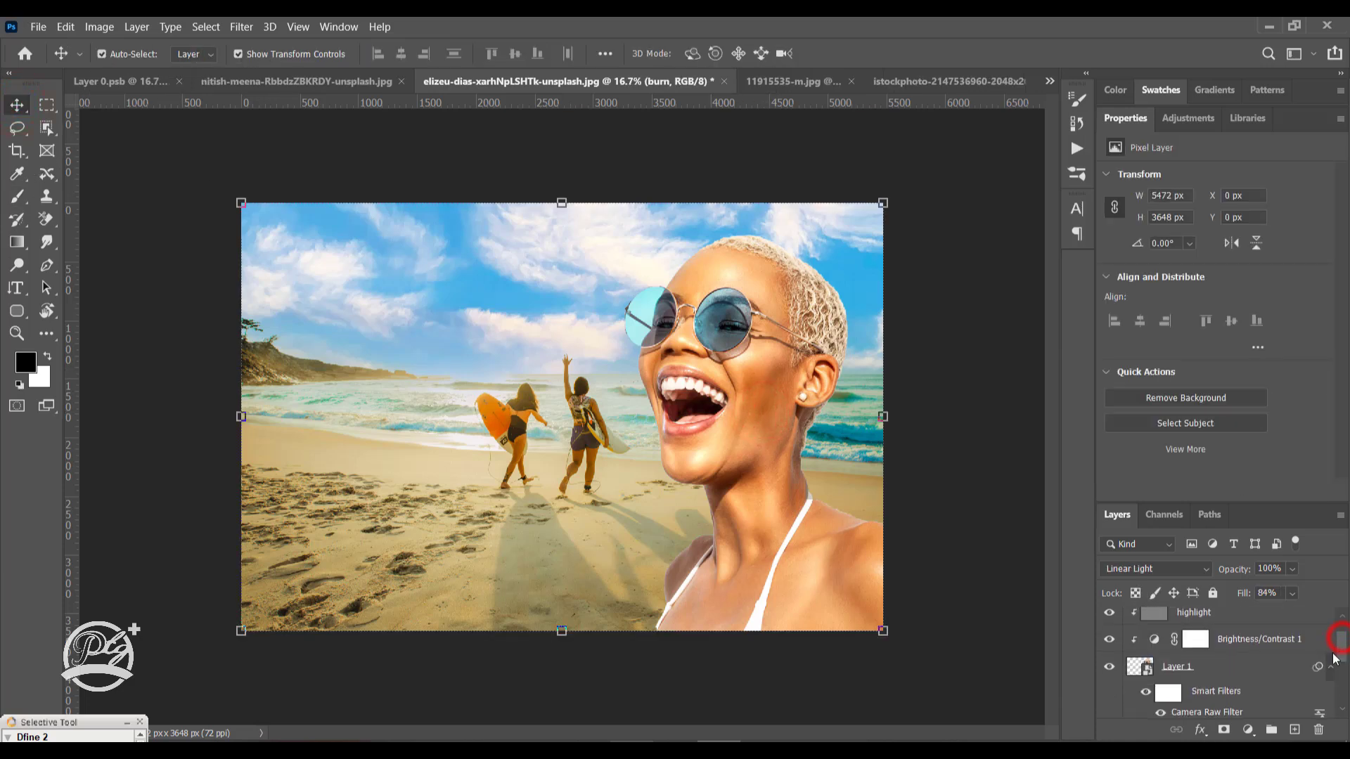
click(1330, 666)
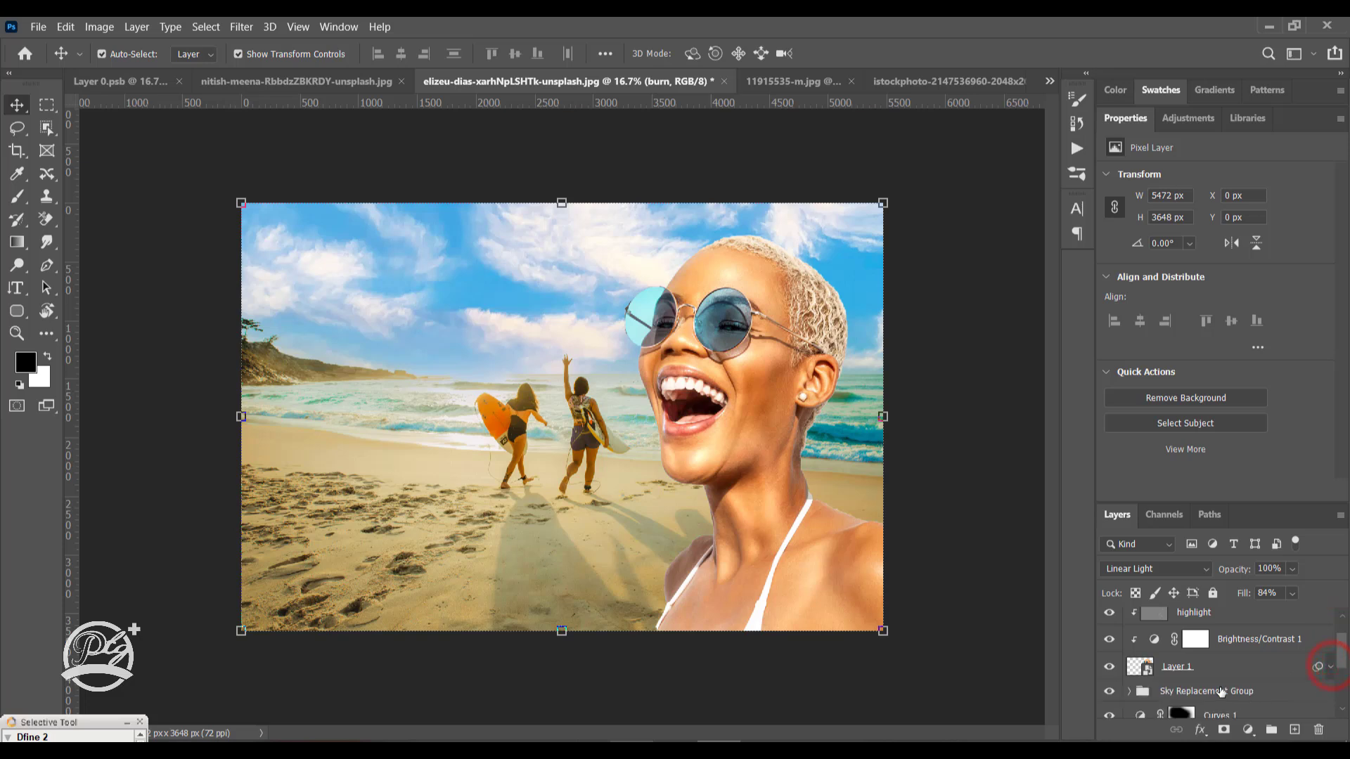
click(1221, 691)
click(1294, 729)
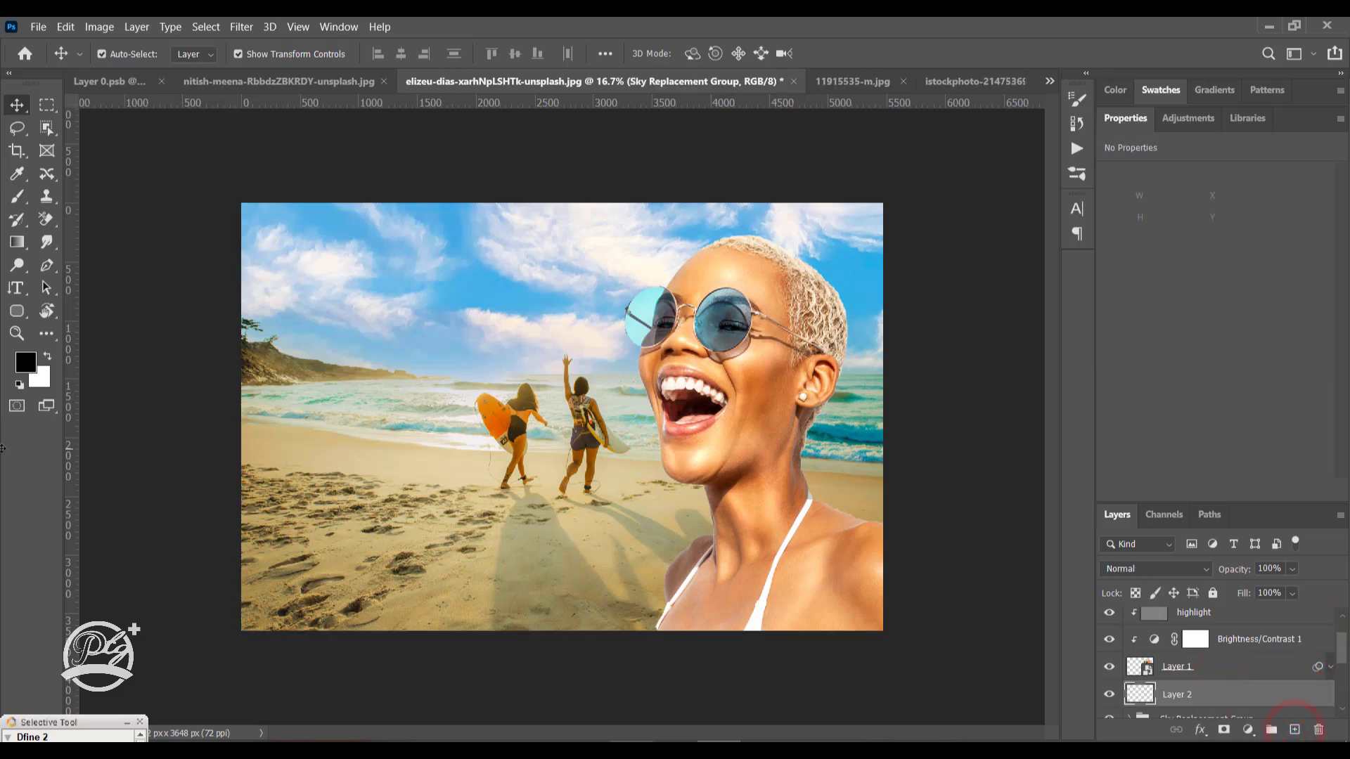
Paint a soft white glow behind the woman's outline on the new layer with a 1200 px brush at 70% flow
click(47, 355)
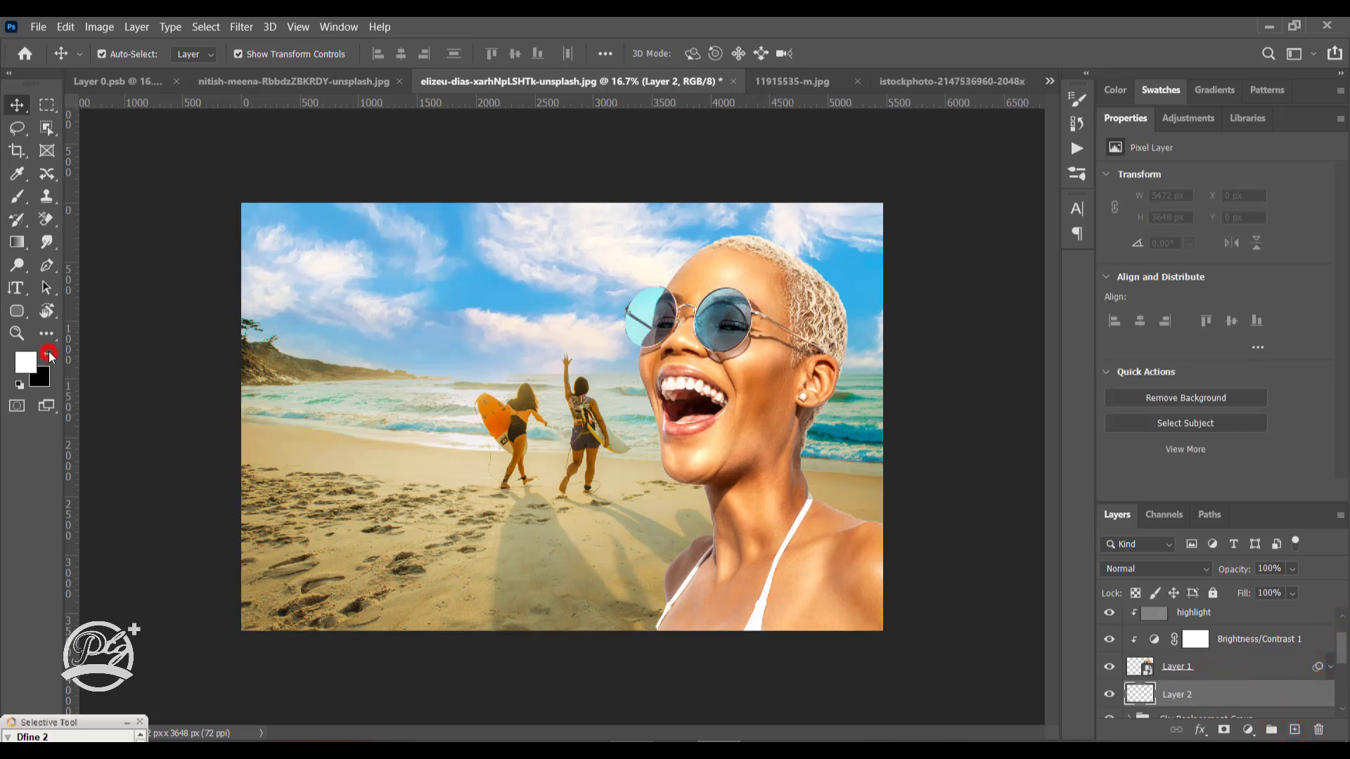
click(17, 196)
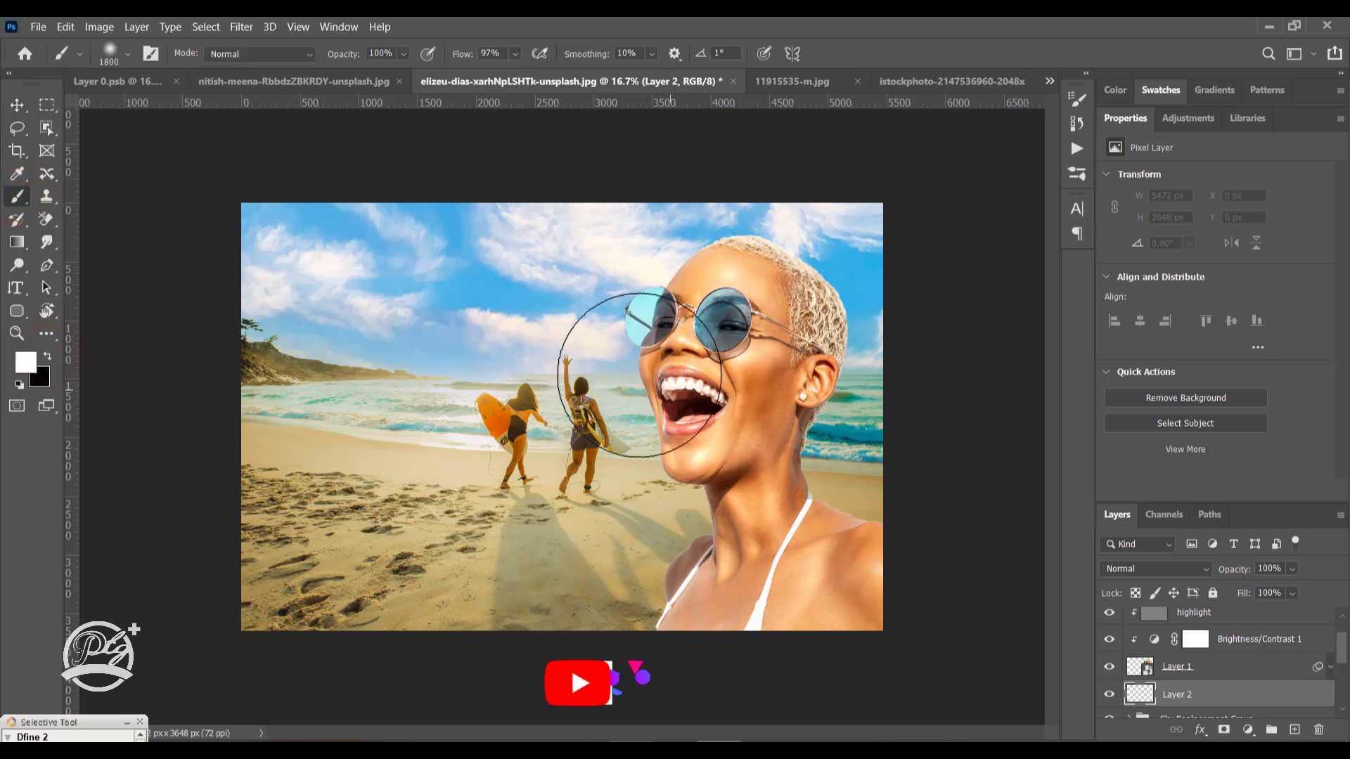
key(bracketleft)
key(bracketleft)
key(bracketleft)
key(bracketleft)
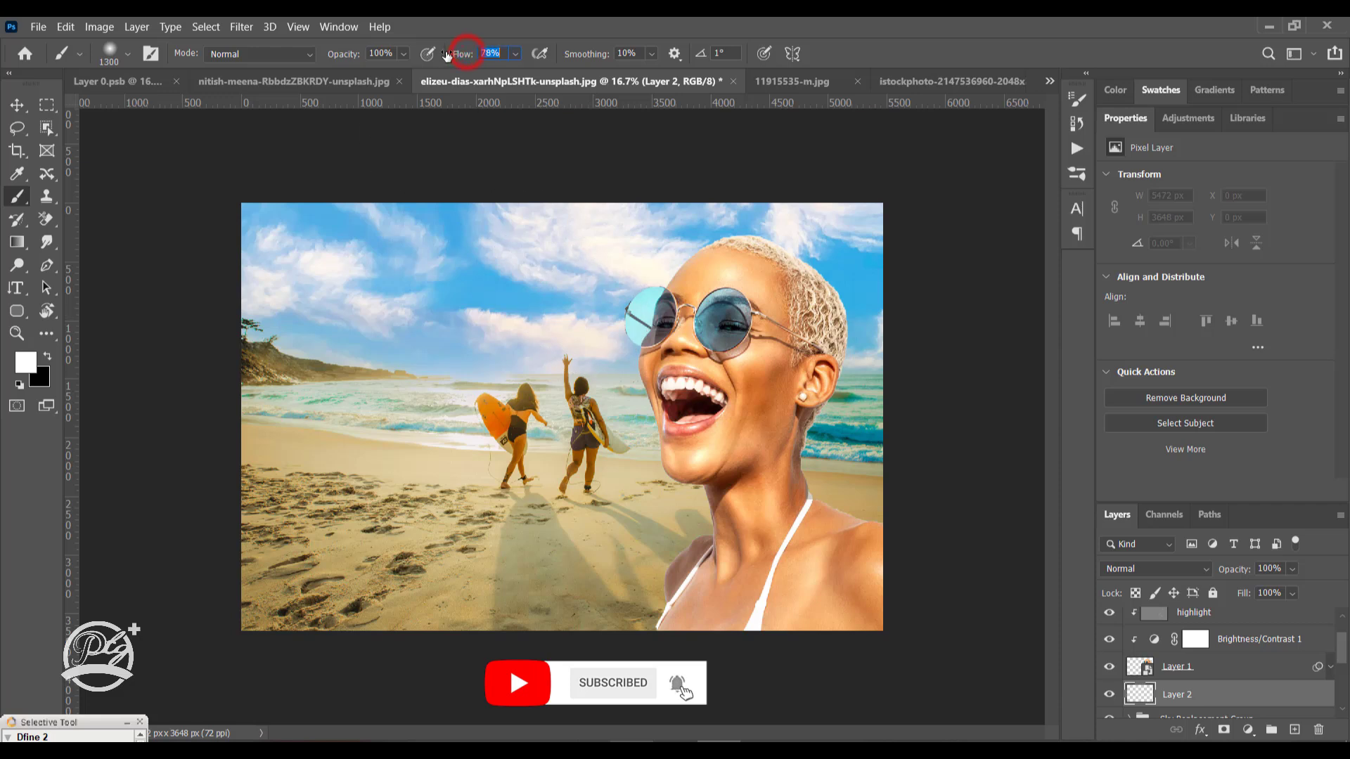
key(bracketleft)
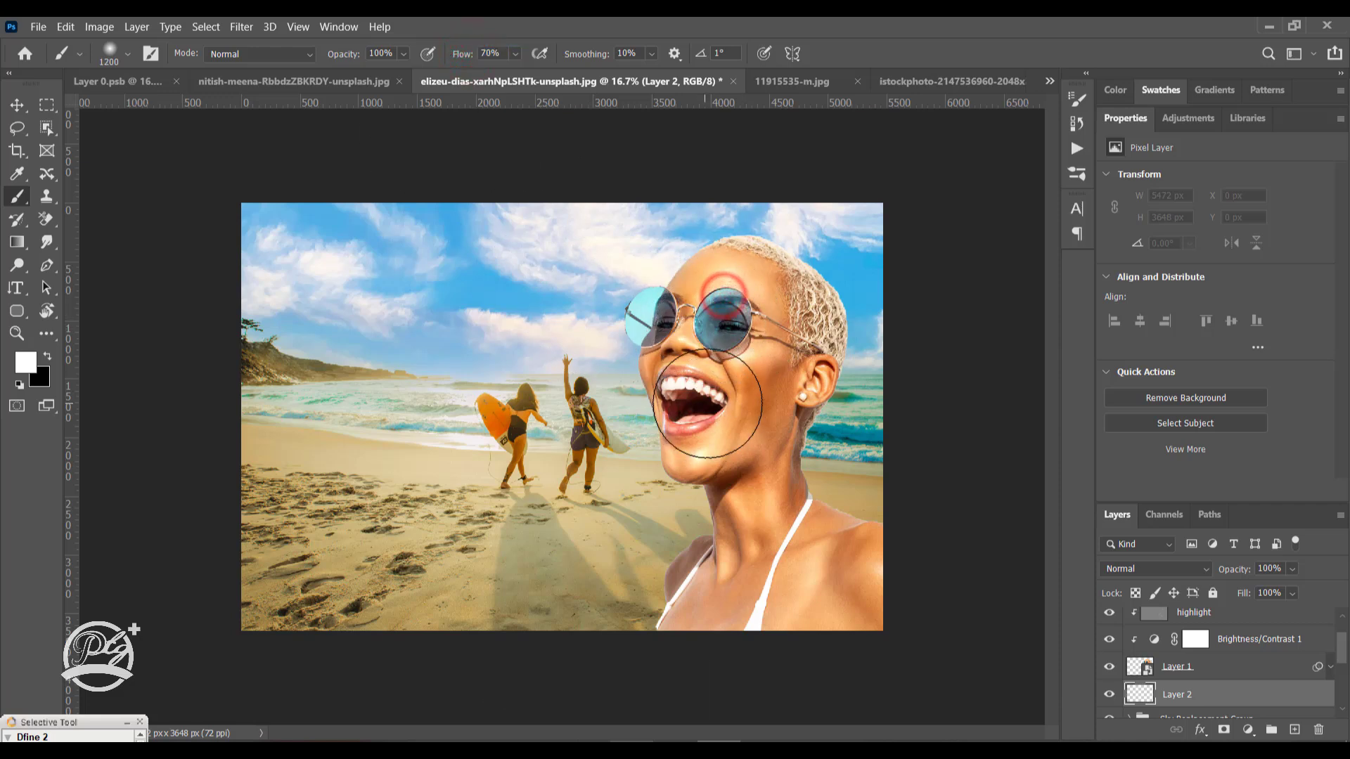
mouse_move(716, 432)
mouse_down()
mouse_move(748, 499)
mouse_move(749, 569)
mouse_move(684, 646)
mouse_move(740, 600)
mouse_move(787, 351)
mouse_move(772, 350)
mouse_move(760, 555)
mouse_move(783, 572)
mouse_move(835, 569)
mouse_move(816, 569)
mouse_move(845, 612)
mouse_move(796, 592)
mouse_move(707, 622)
mouse_up()
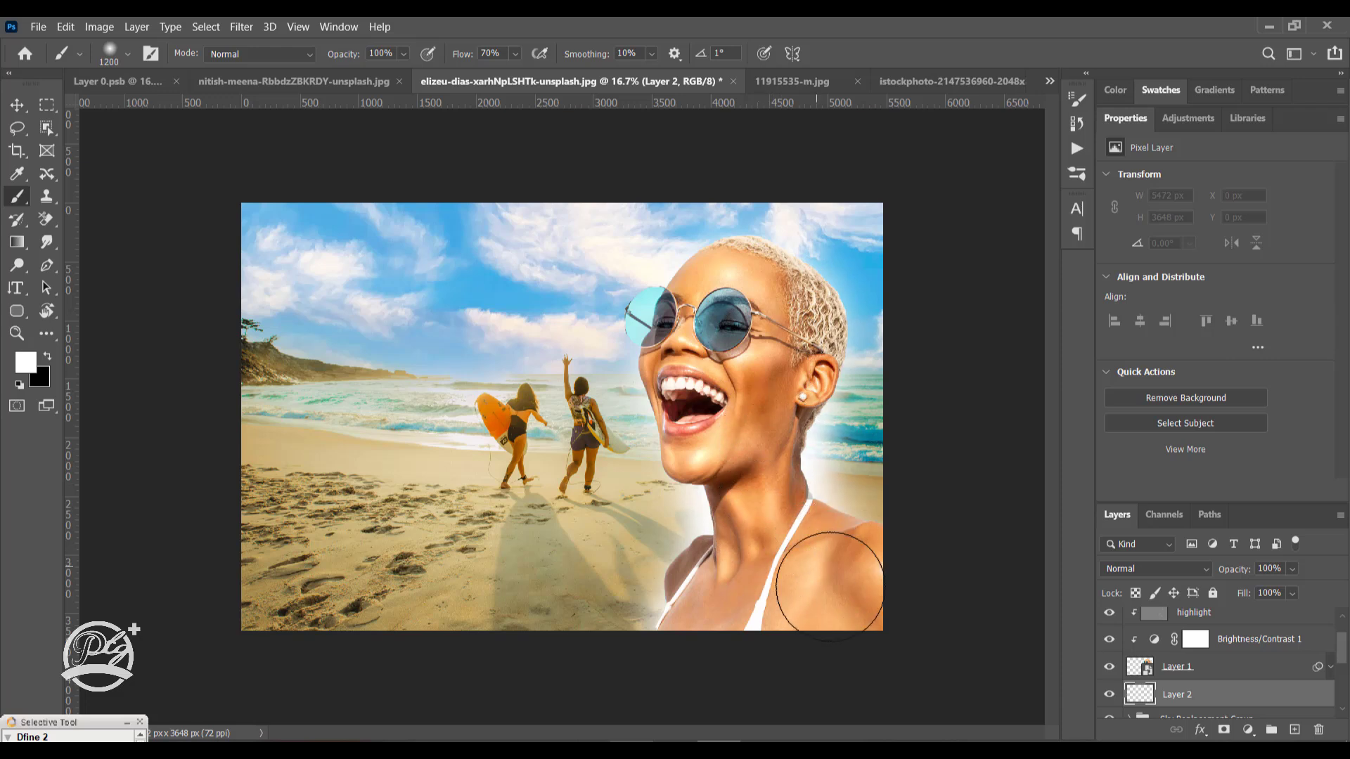
click(17, 105)
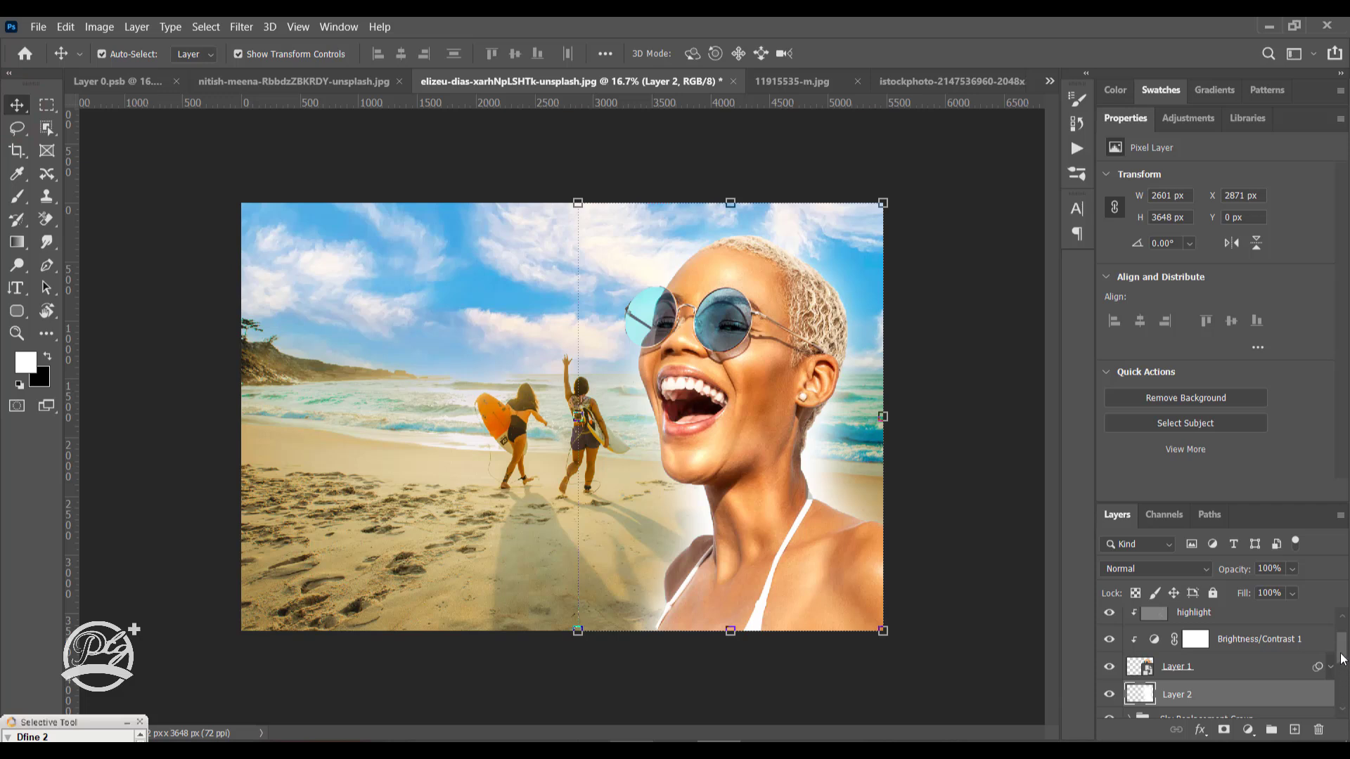
Add a blank layer above the burn layer
drag(1340, 645, 1341, 628)
click(1244, 627)
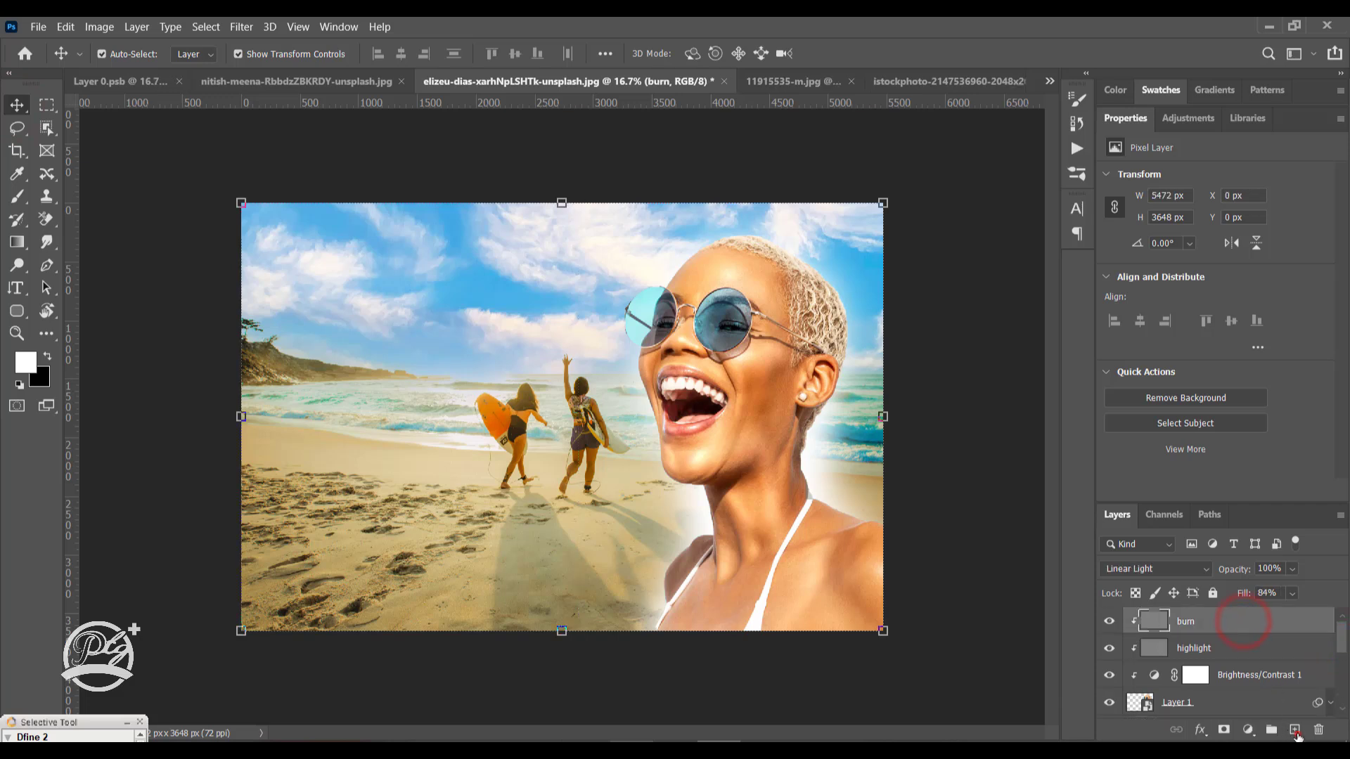
click(1294, 730)
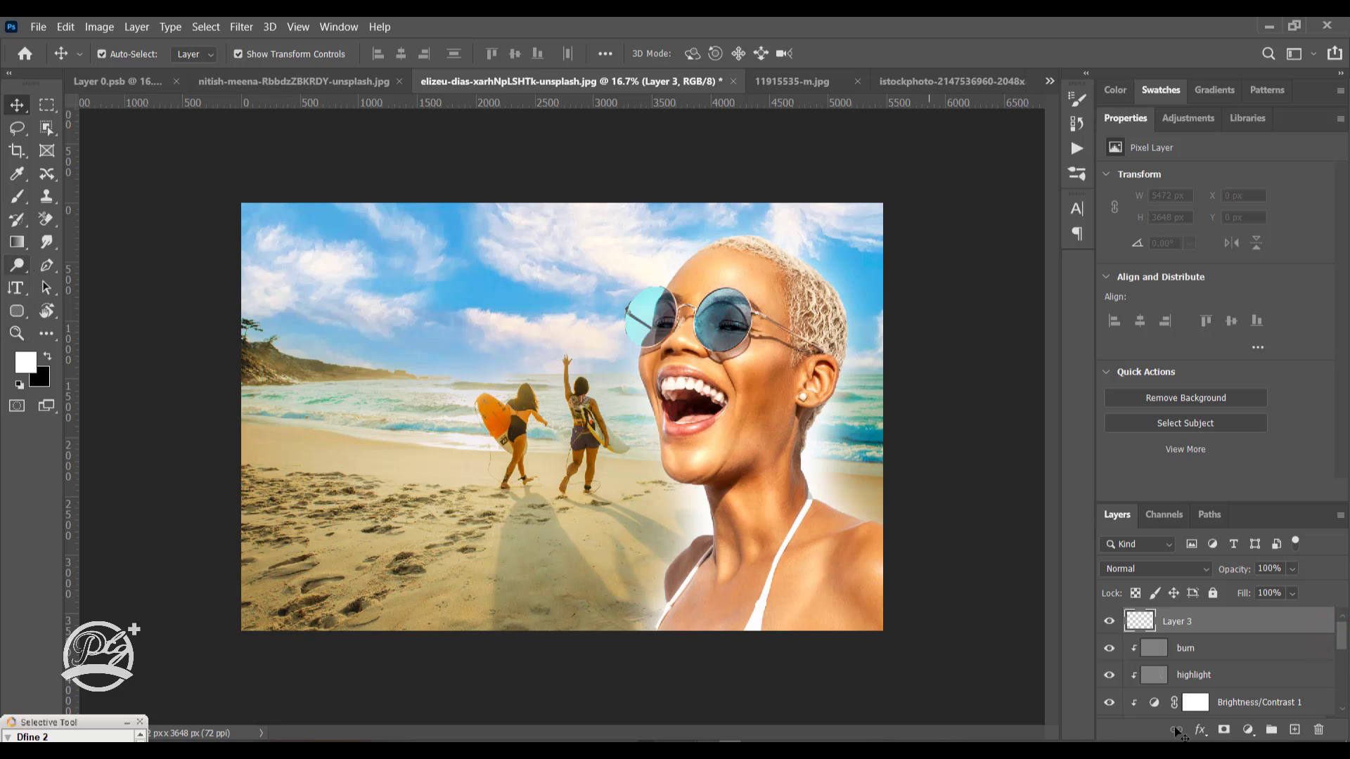
Add a Hue/Saturation adjustment at the top of the layer stack and set its lightness to -16
click(1244, 734)
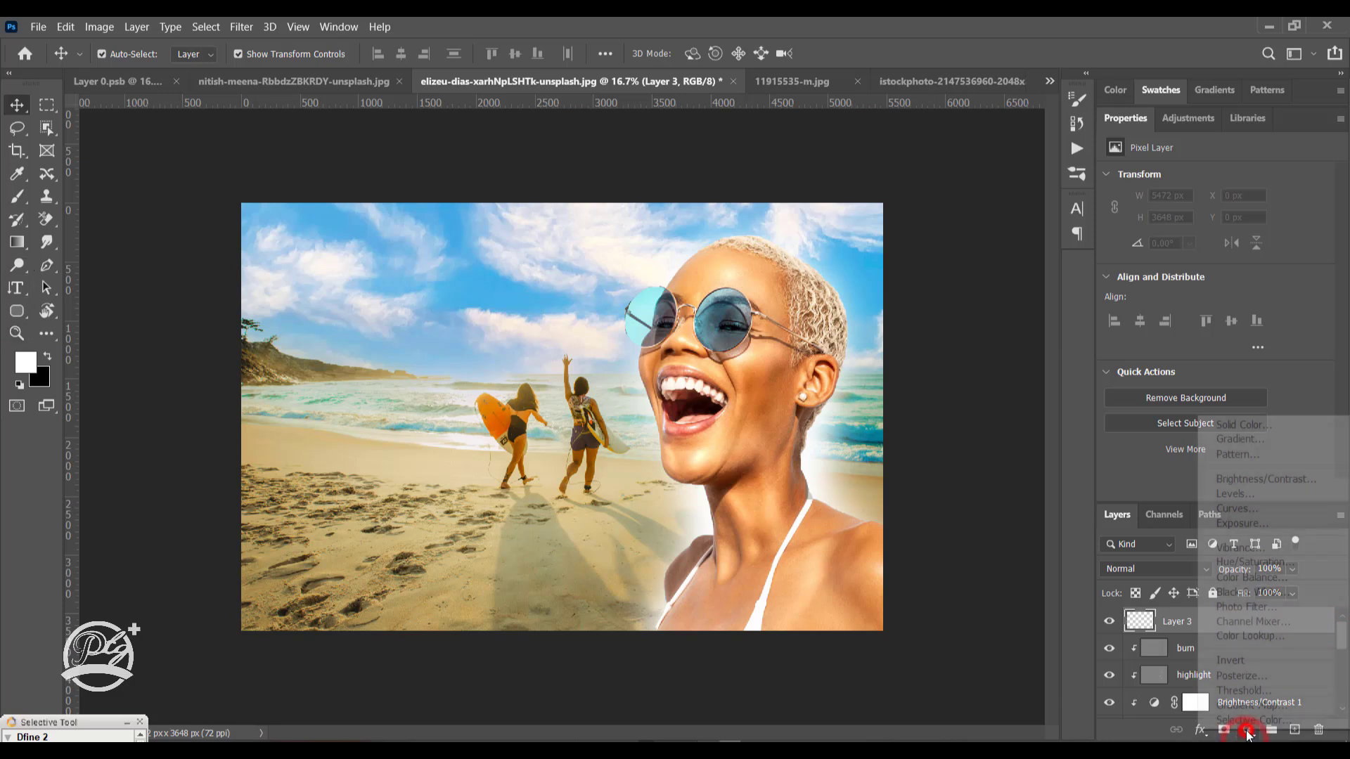
click(1266, 563)
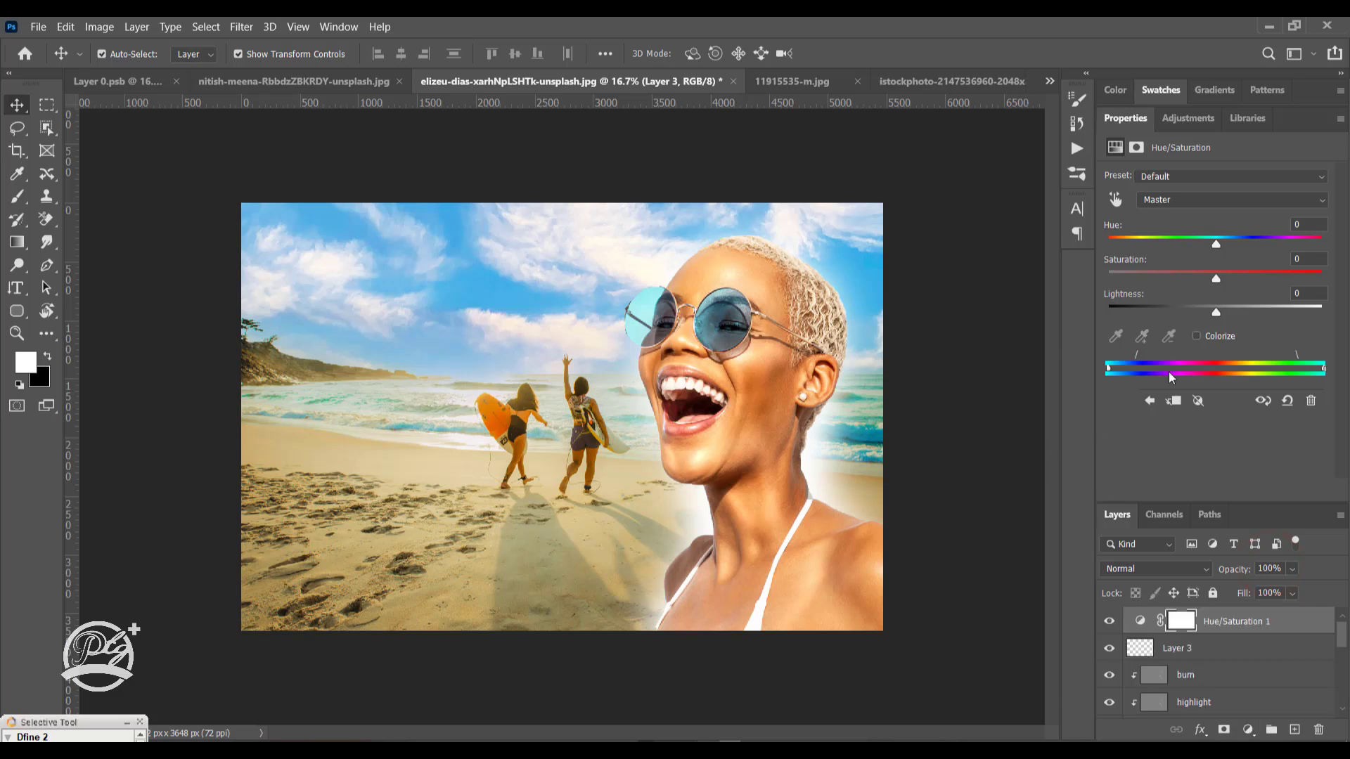
click(1217, 243)
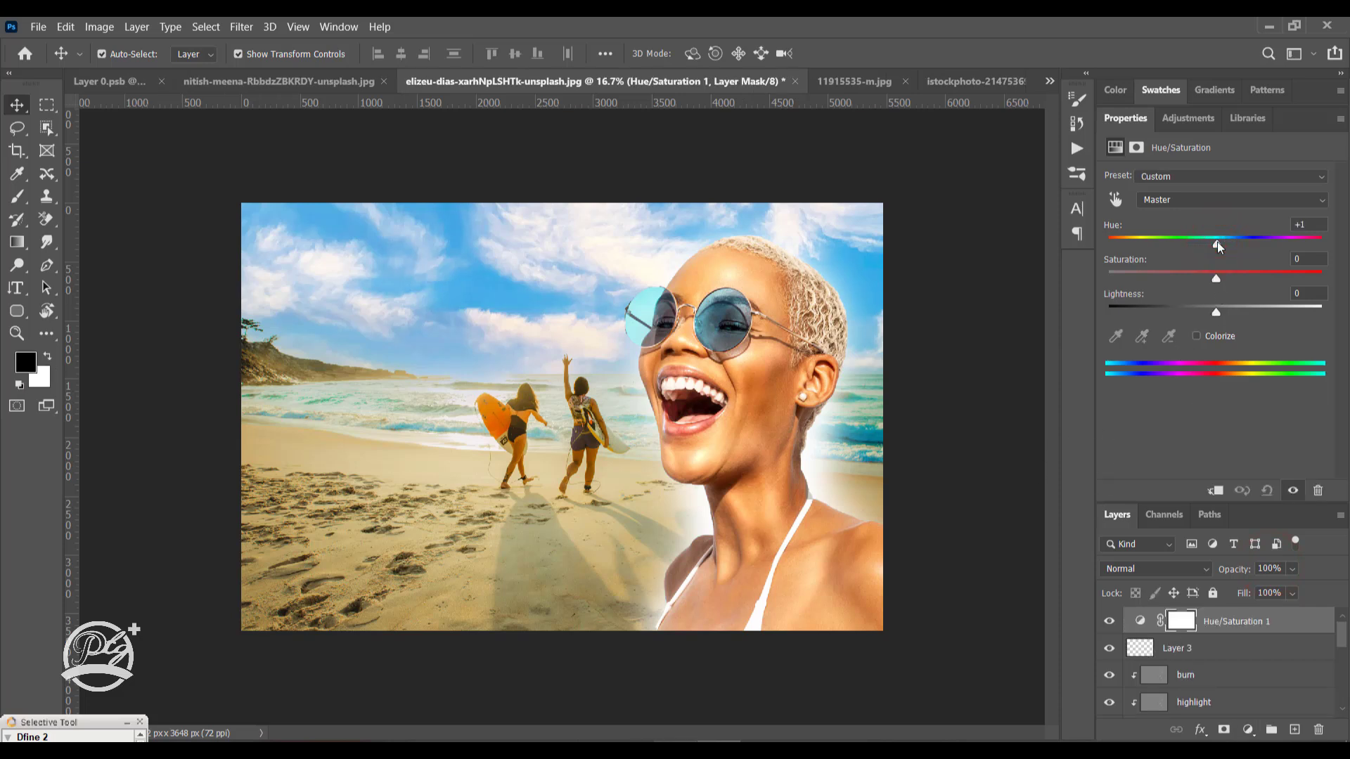
key(ctrl+z)
drag(1207, 314, 1200, 312)
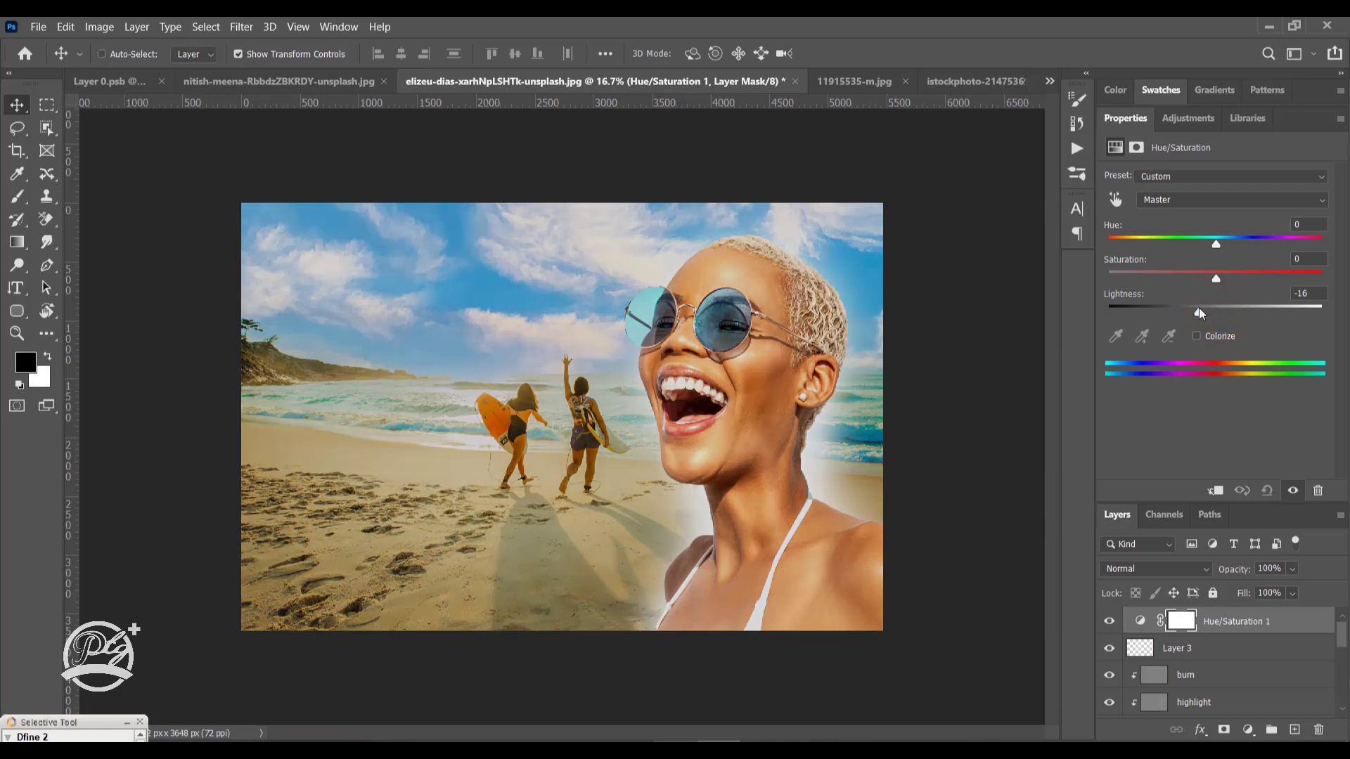
Paint black with a 2200 px soft brush on the Hue/Saturation 1 mask over the image's centre, keeping only the edges darkened
click(1186, 622)
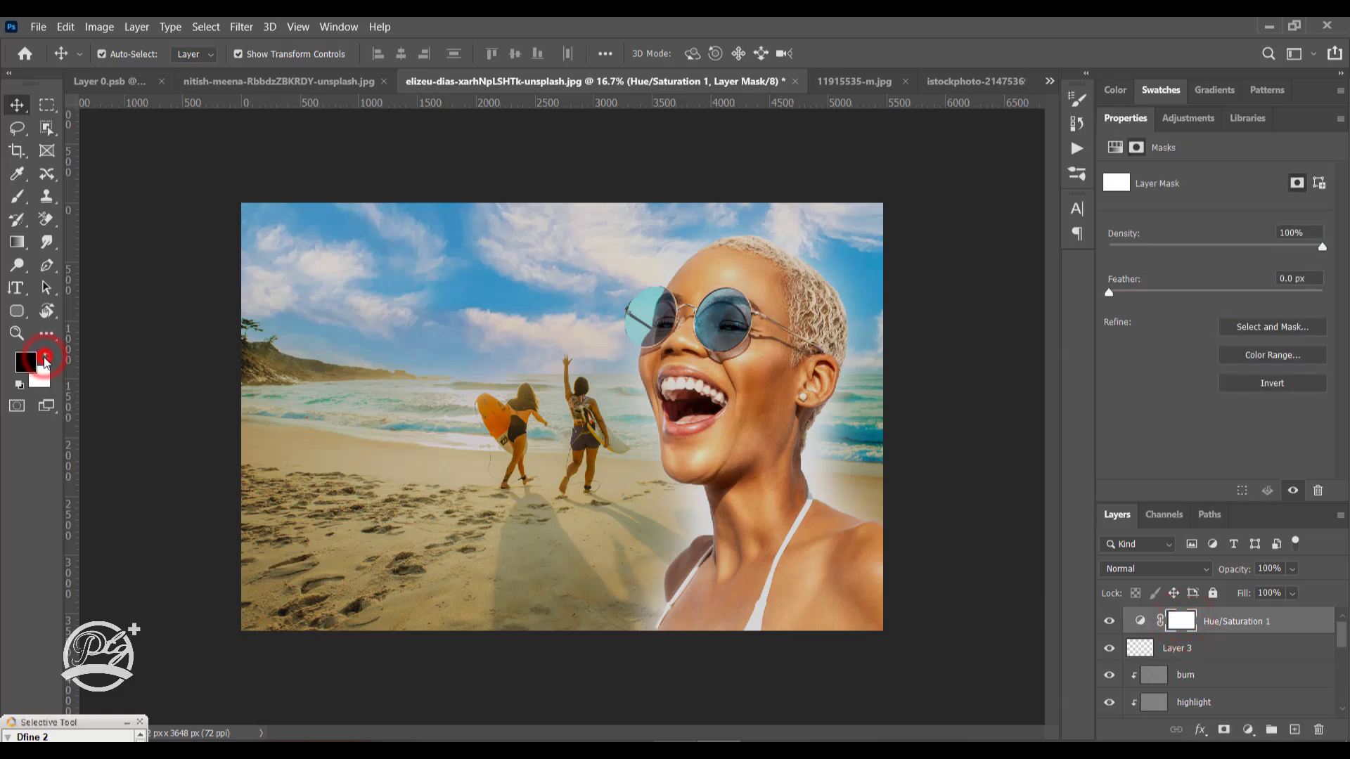
click(15, 198)
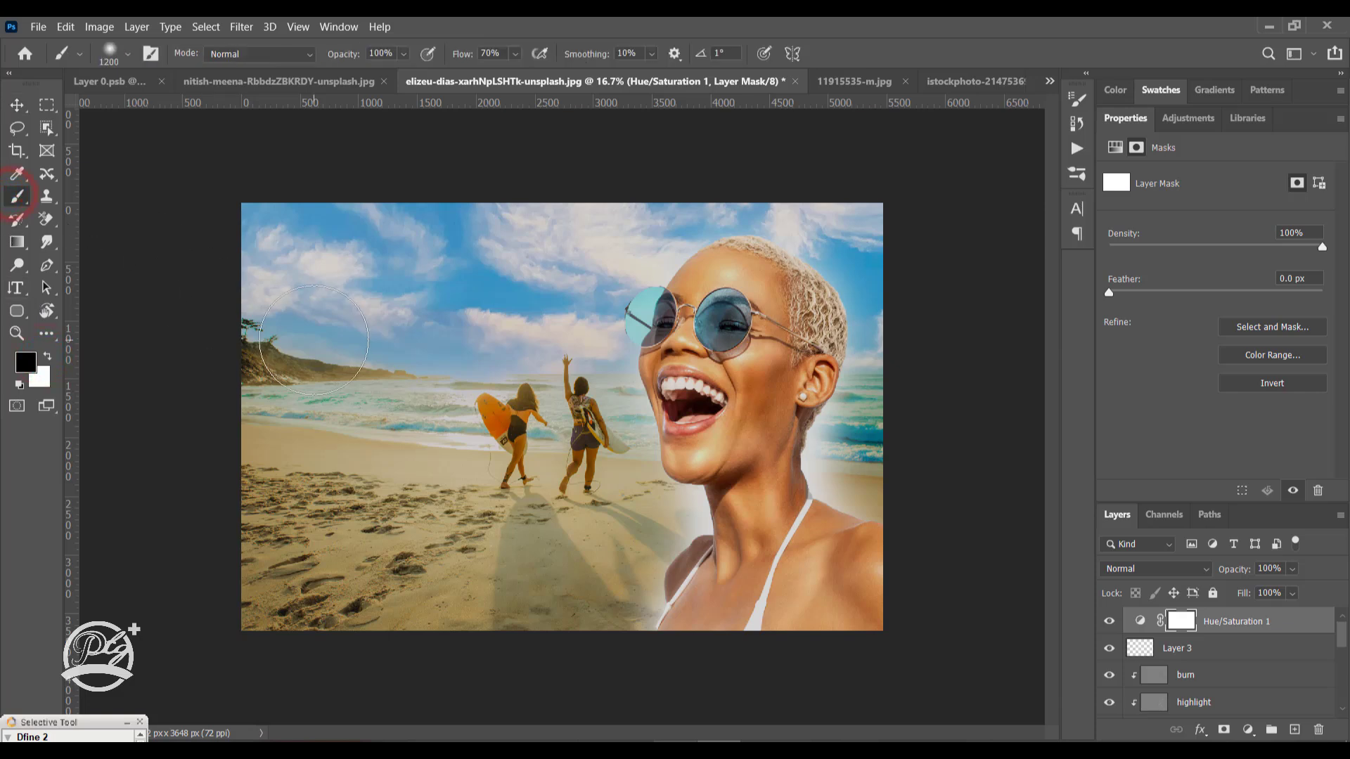
key(bracketright)
key(bracketright)
key(bracketright)
key(bracketright)
key(bracketright)
key(bracketright)
key(bracketright)
key(bracketright)
key(bracketright)
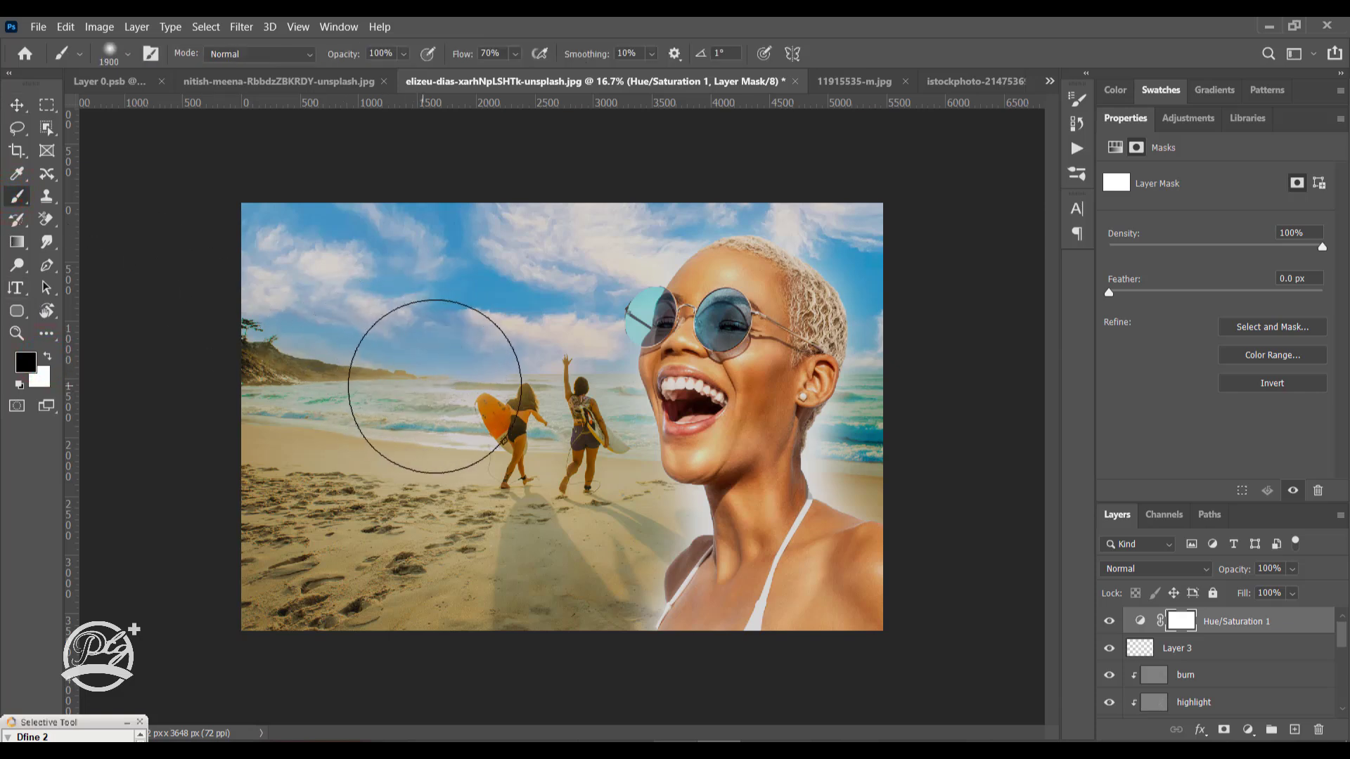
click(404, 413)
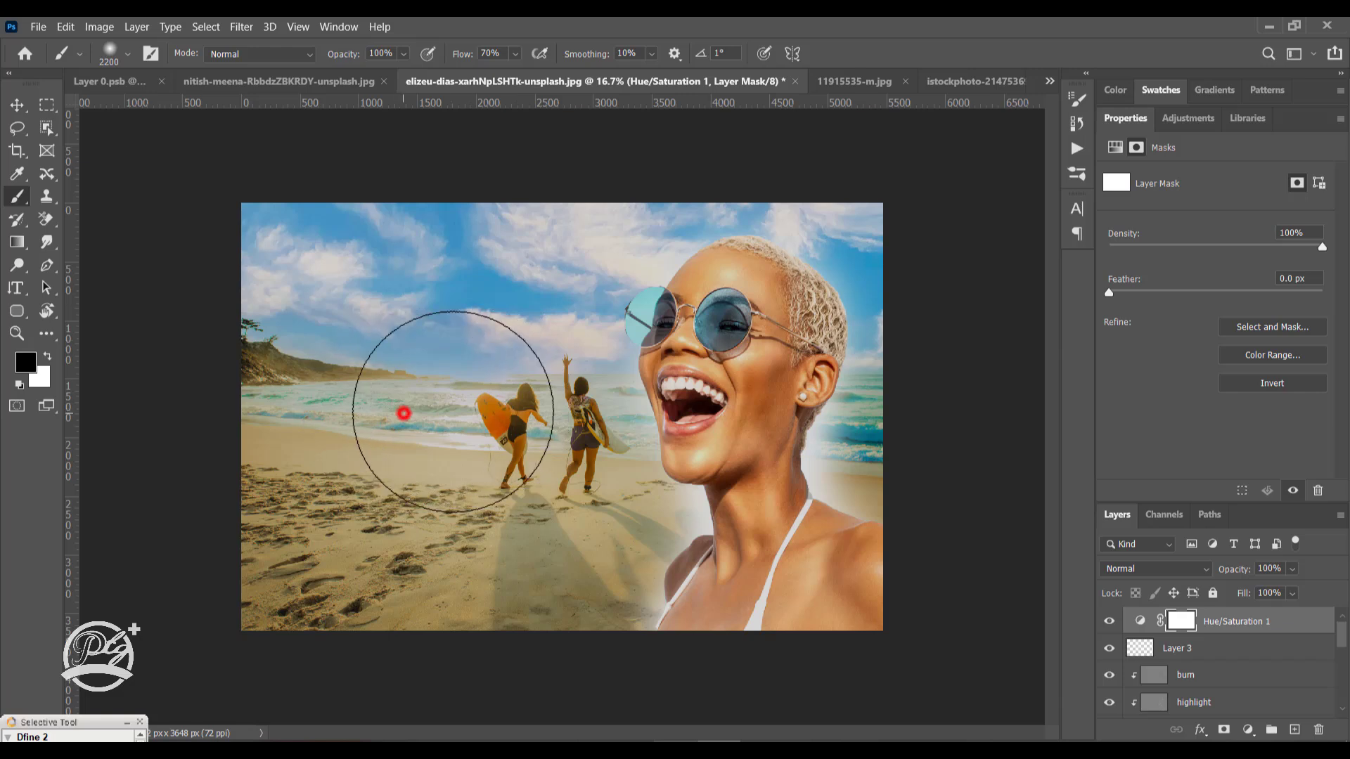
click(617, 401)
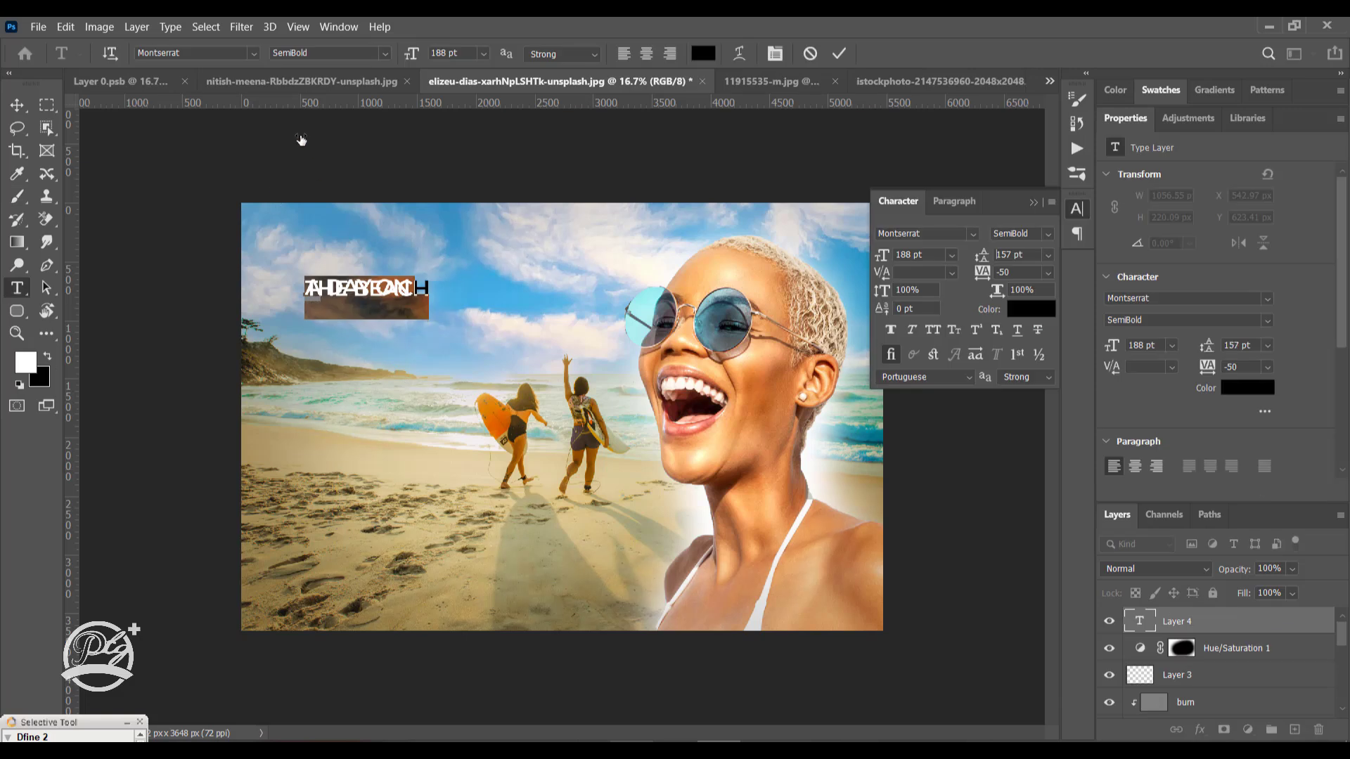
Change the font of the A DAY ON THE BEACH text to Bahnschrift and commit the text
click(380, 291)
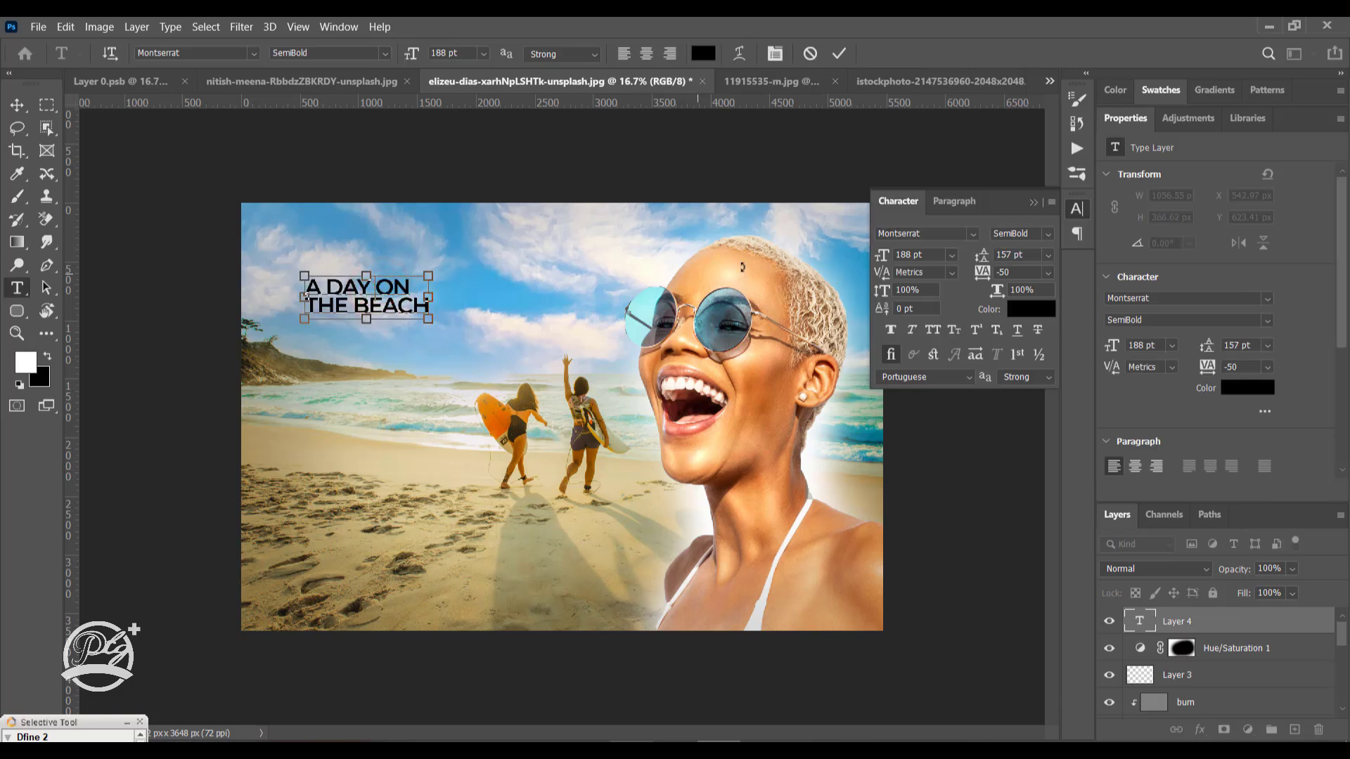
key(ctrl+a)
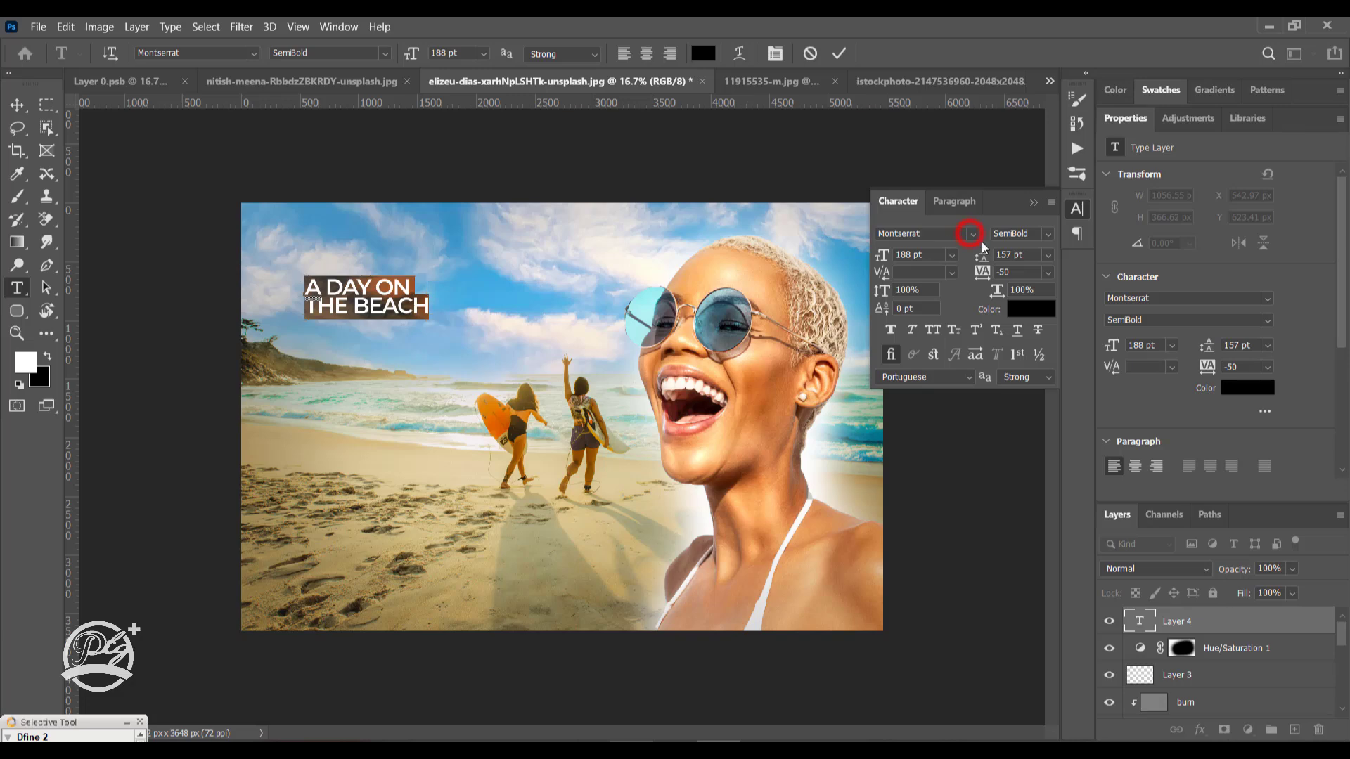
click(972, 234)
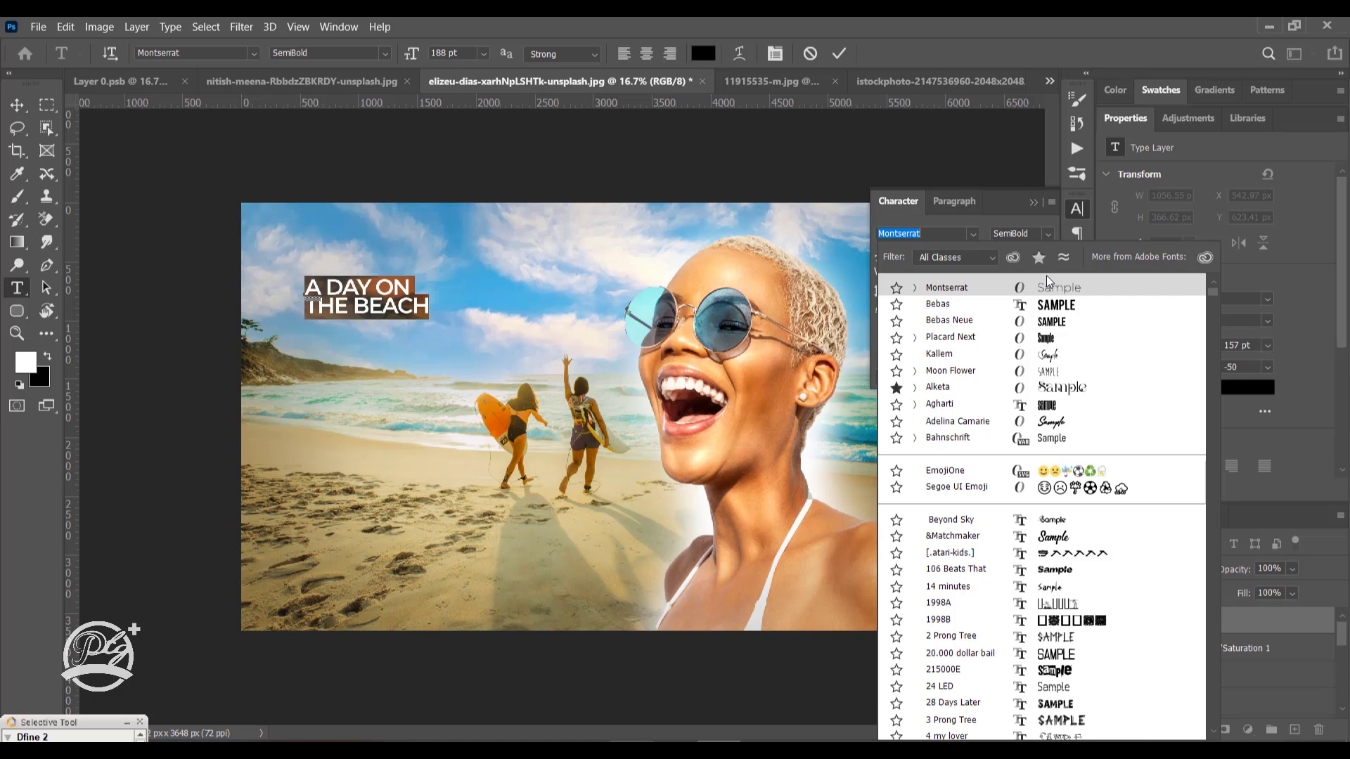
click(980, 440)
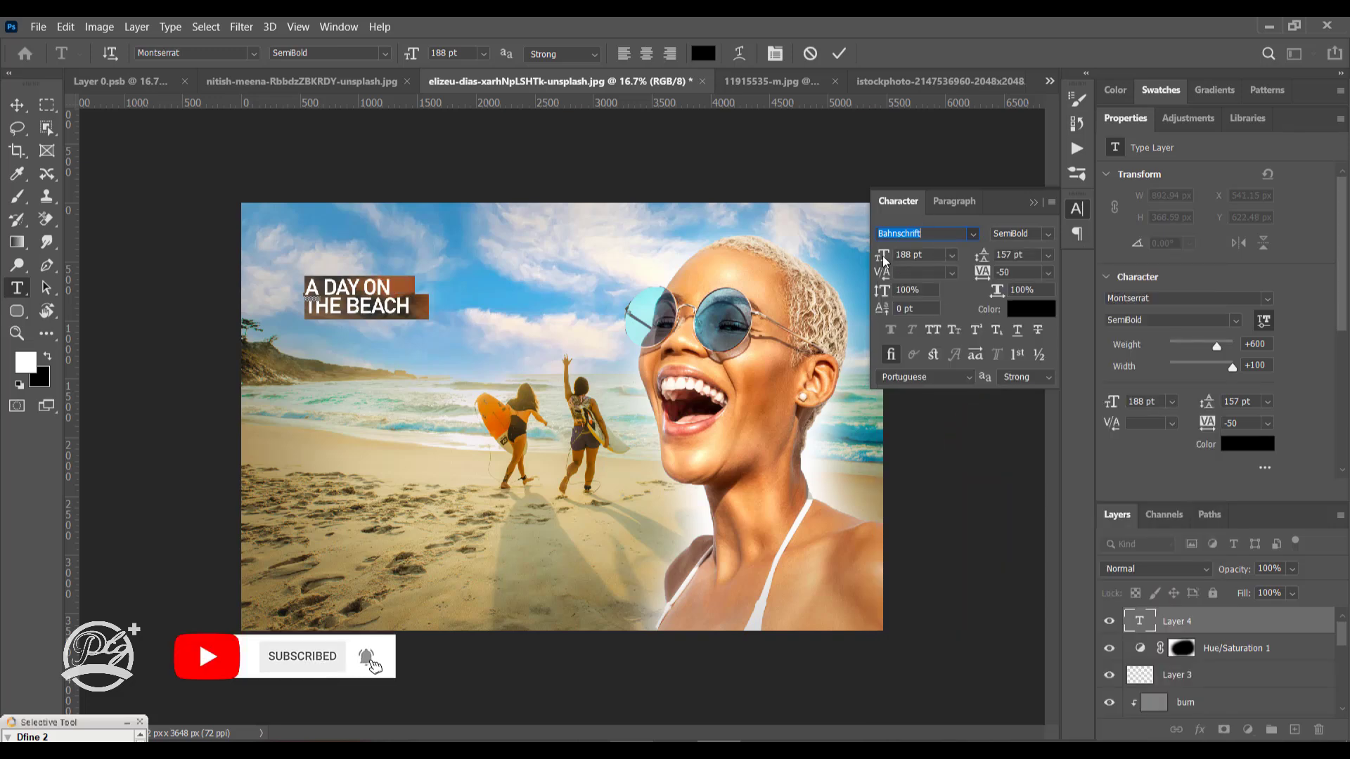
key(ctrl+Return)
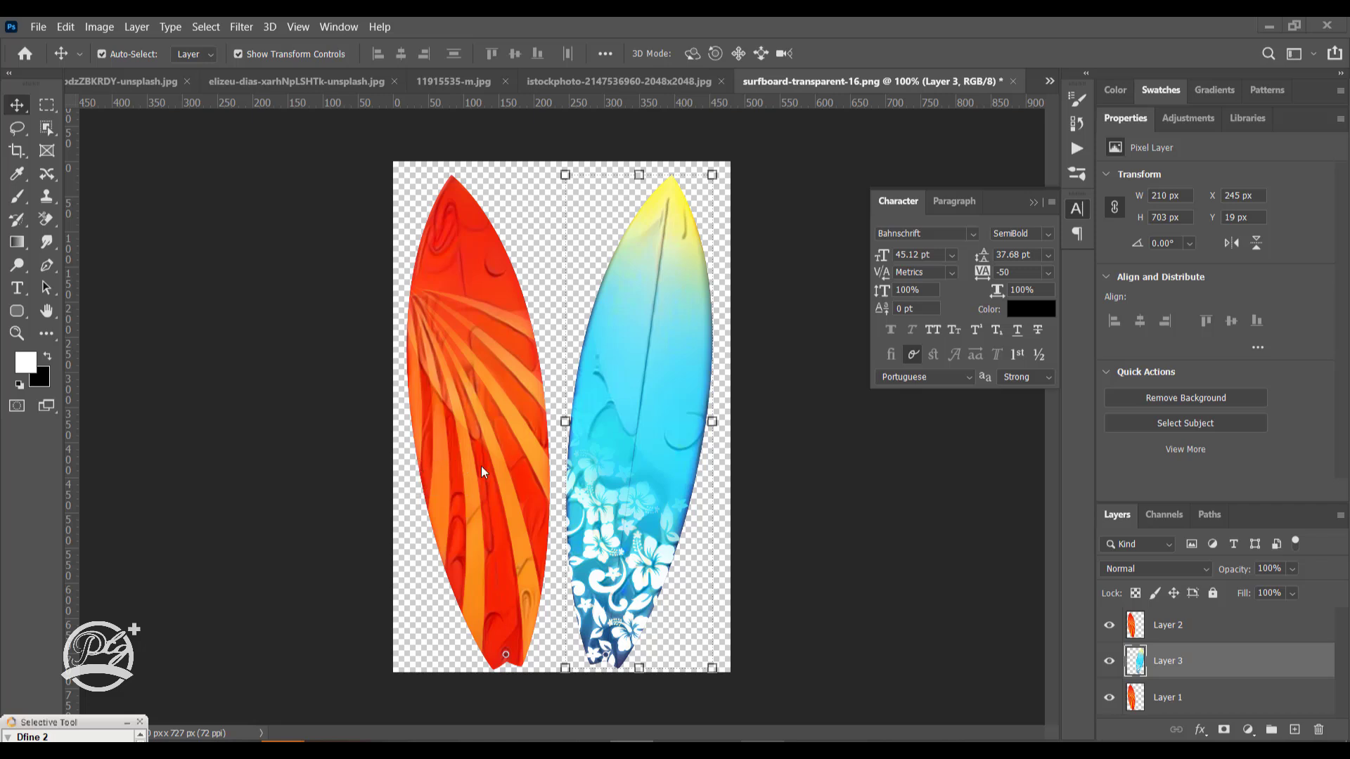
Bring the red surfboard into the beach composite, enlarged and tilted in the lower-left corner, with its layer below Hue/Saturation 1
click(404, 461)
click(486, 336)
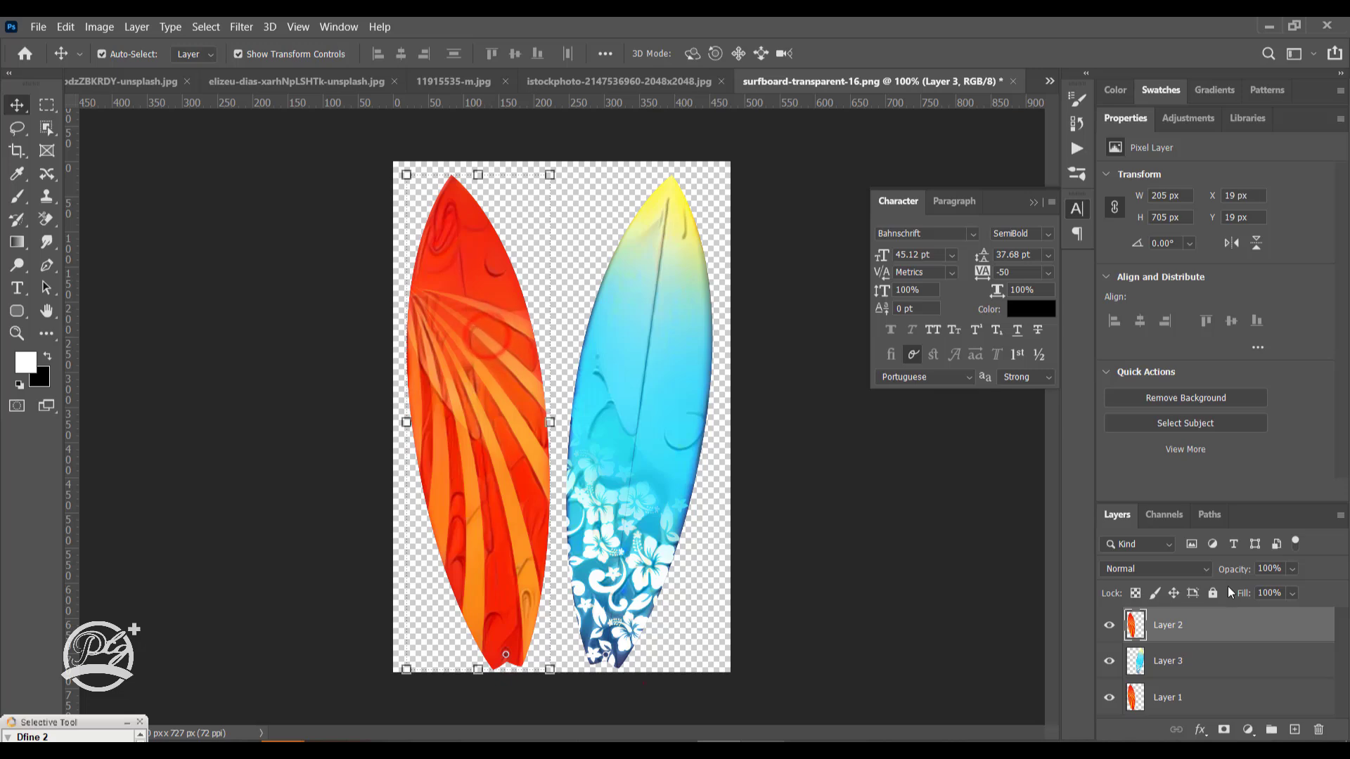
click(1225, 624)
right_click(1225, 623)
click(491, 306)
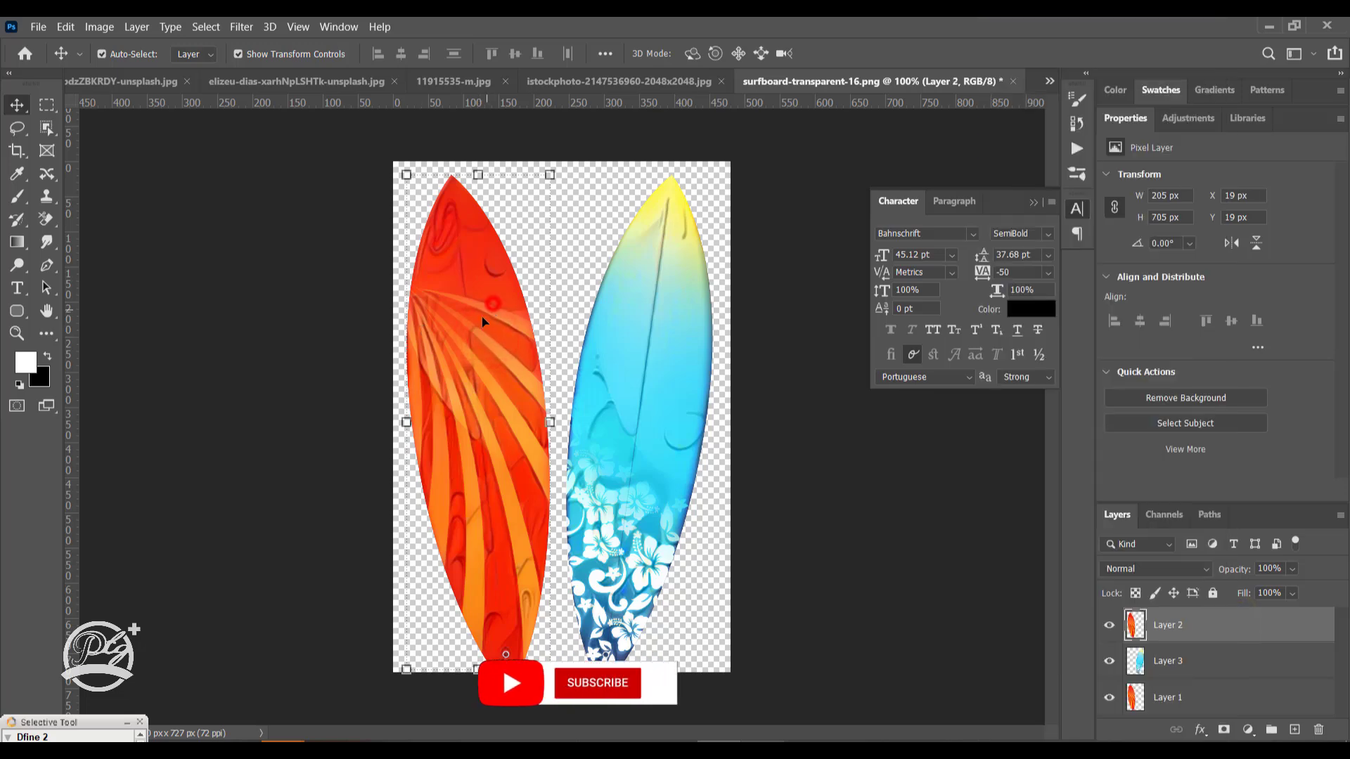
drag(534, 223, 381, 446)
drag(371, 398, 679, 303)
drag(385, 360, 291, 557)
drag(453, 431, 521, 378)
drag(377, 478, 321, 535)
drag(324, 517, 319, 524)
key(Return)
click(1244, 613)
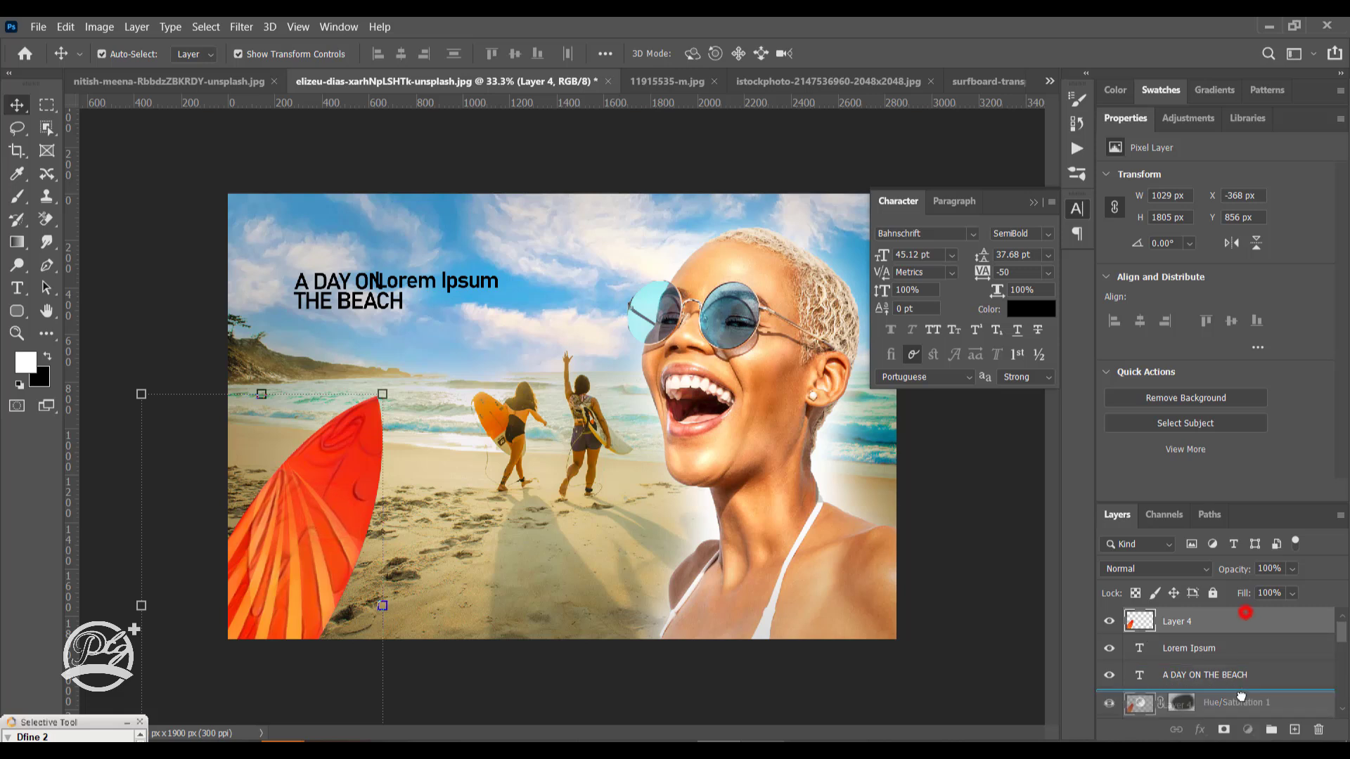
drag(1238, 706, 1238, 710)
Delete the Lorem Ipsum text layer
click(151, 241)
click(457, 277)
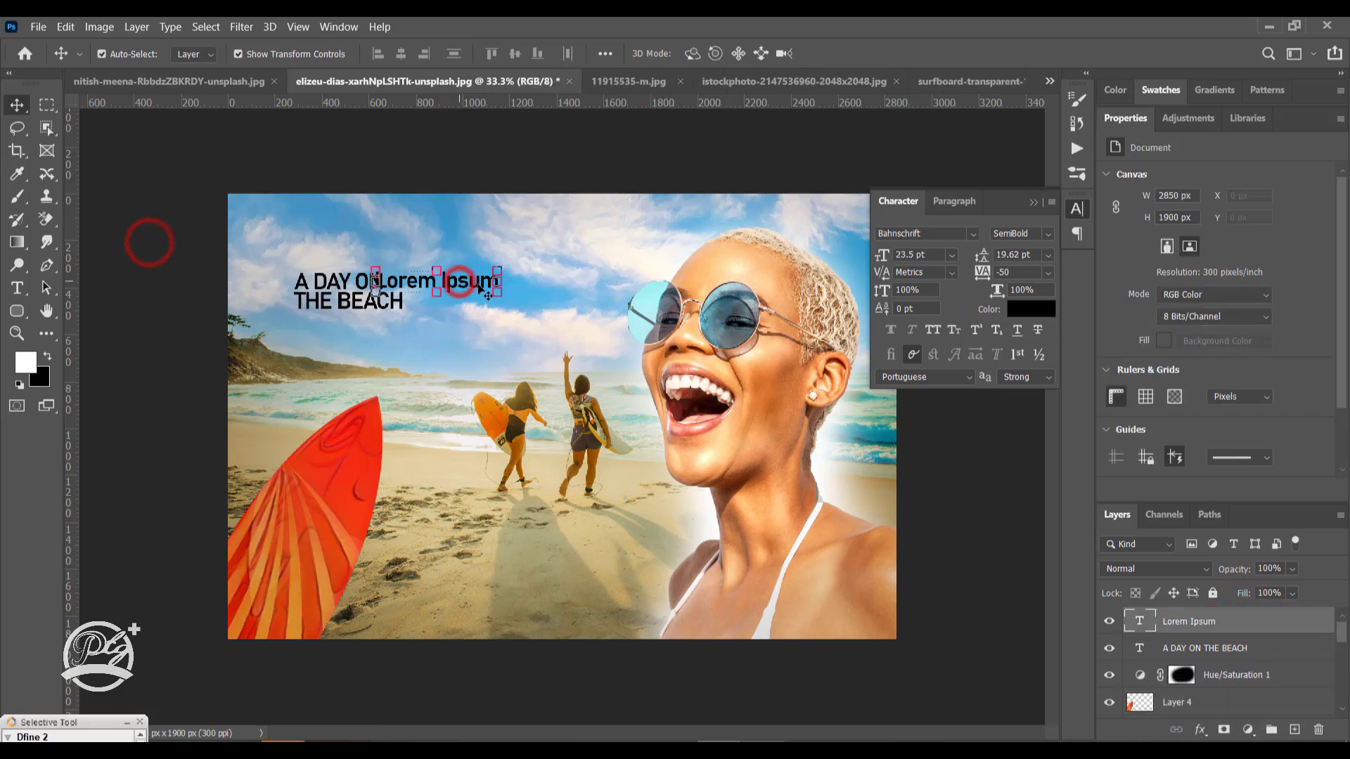
key(Delete)
Scale the A DAY ON THE BEACH headline up to about 284% and place it over the sky above the surfers
drag(404, 310, 436, 325)
drag(404, 311, 619, 377)
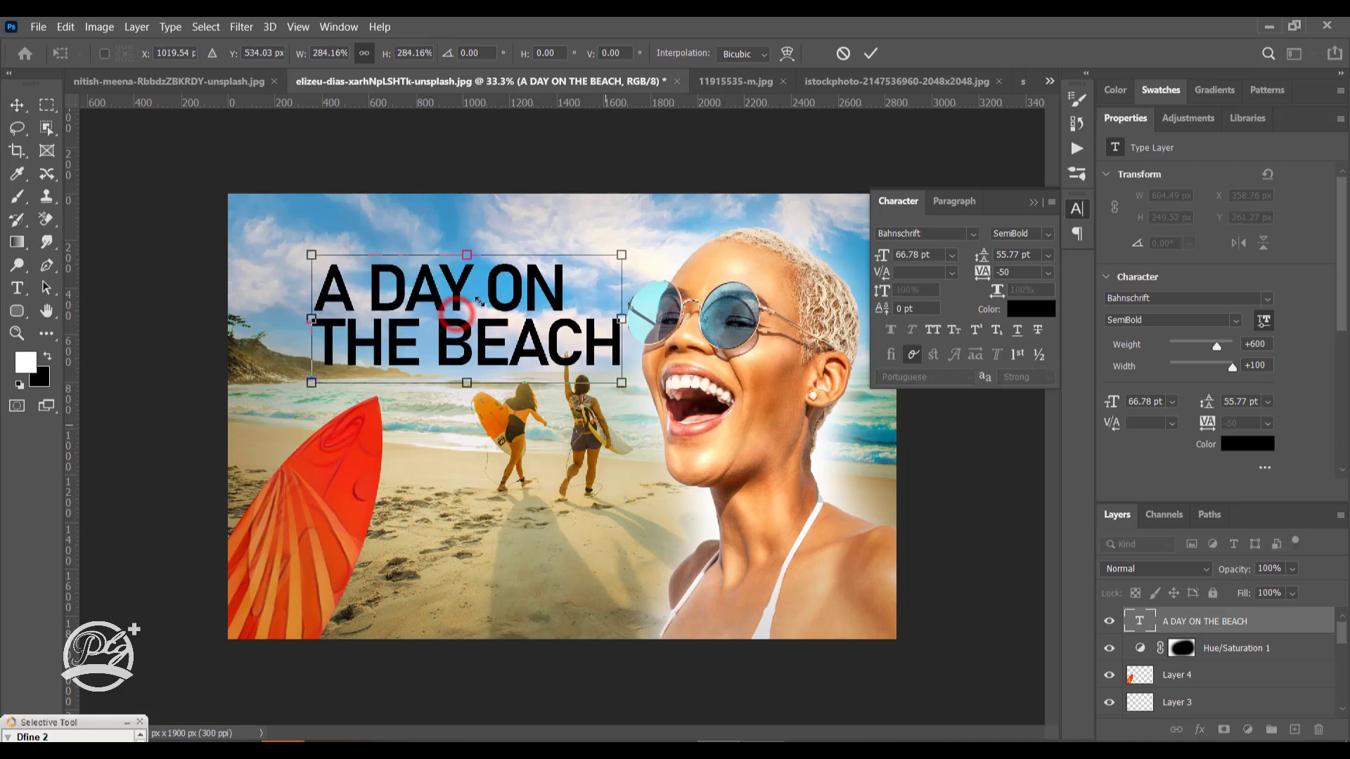
mouse_move(470, 299)
mouse_down()
mouse_move(444, 286)
mouse_move(504, 290)
mouse_move(479, 299)
mouse_up()
key(Return)
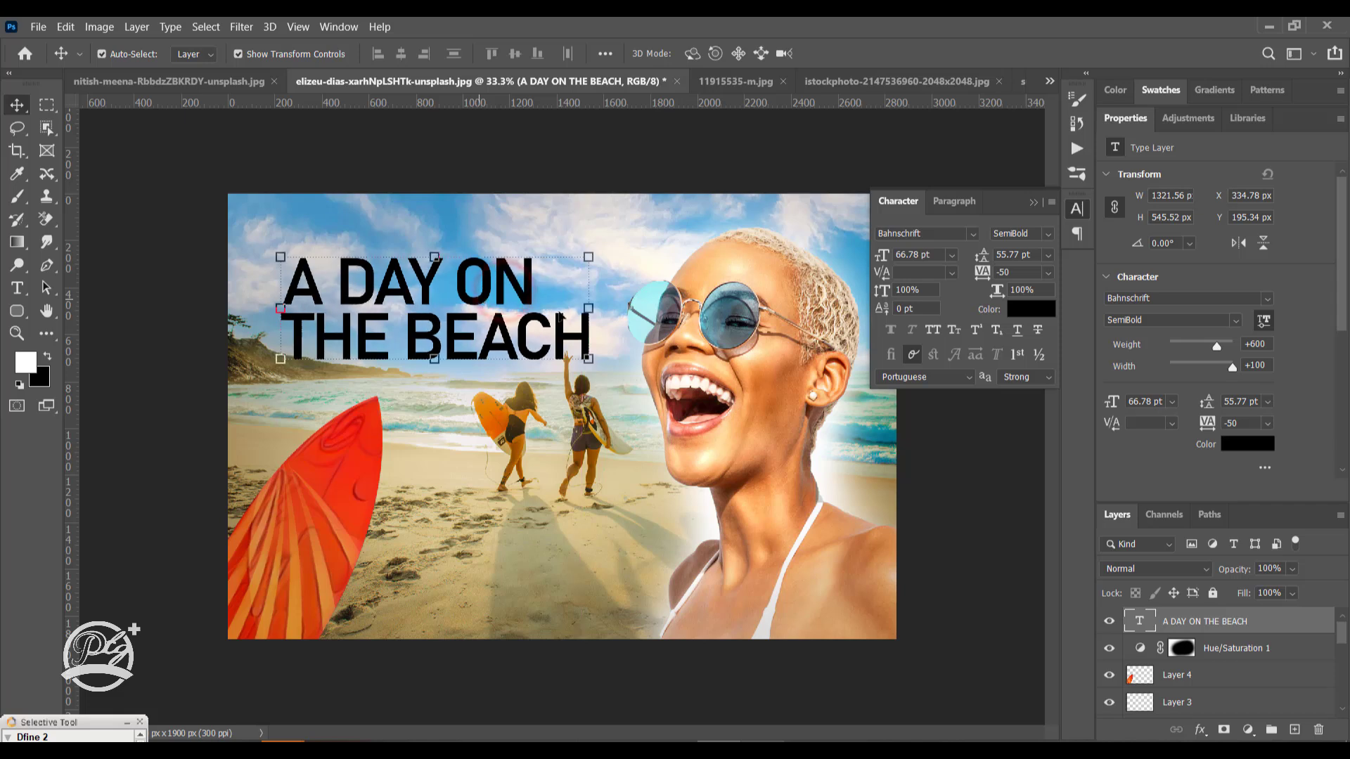
Color the headline text white from the swatches and open its layer style settings
click(1125, 95)
click(1161, 90)
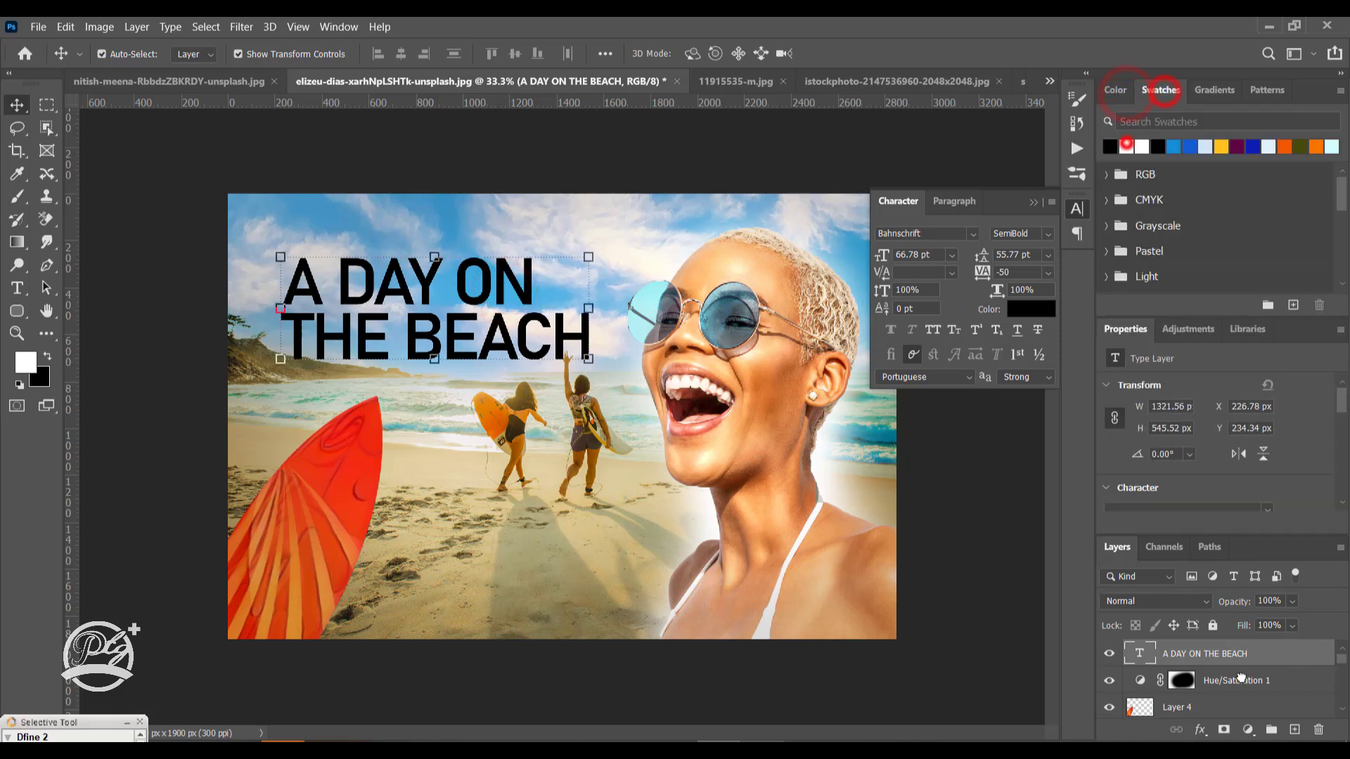
drag(1142, 146, 1302, 661)
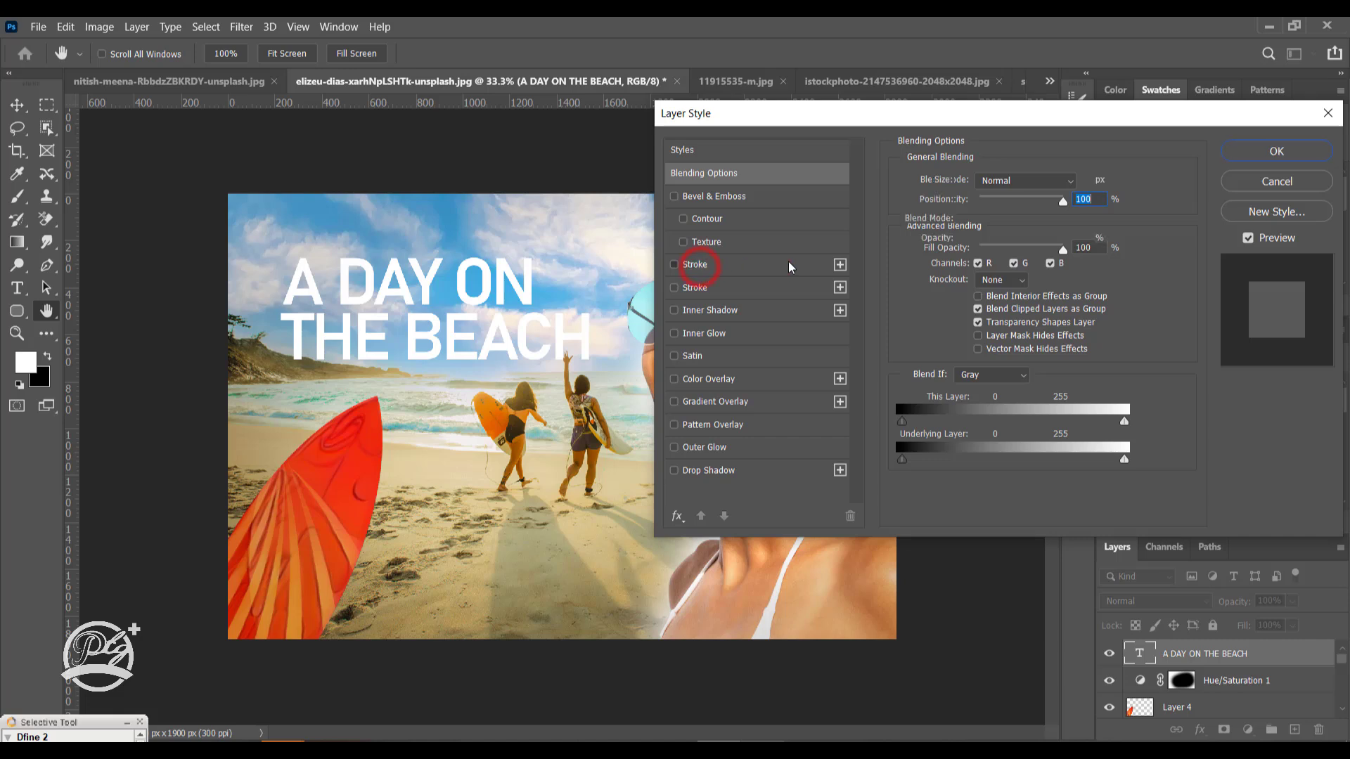
Add a black (000000) outside stroke of 16 px to the headline
drag(813, 116, 856, 135)
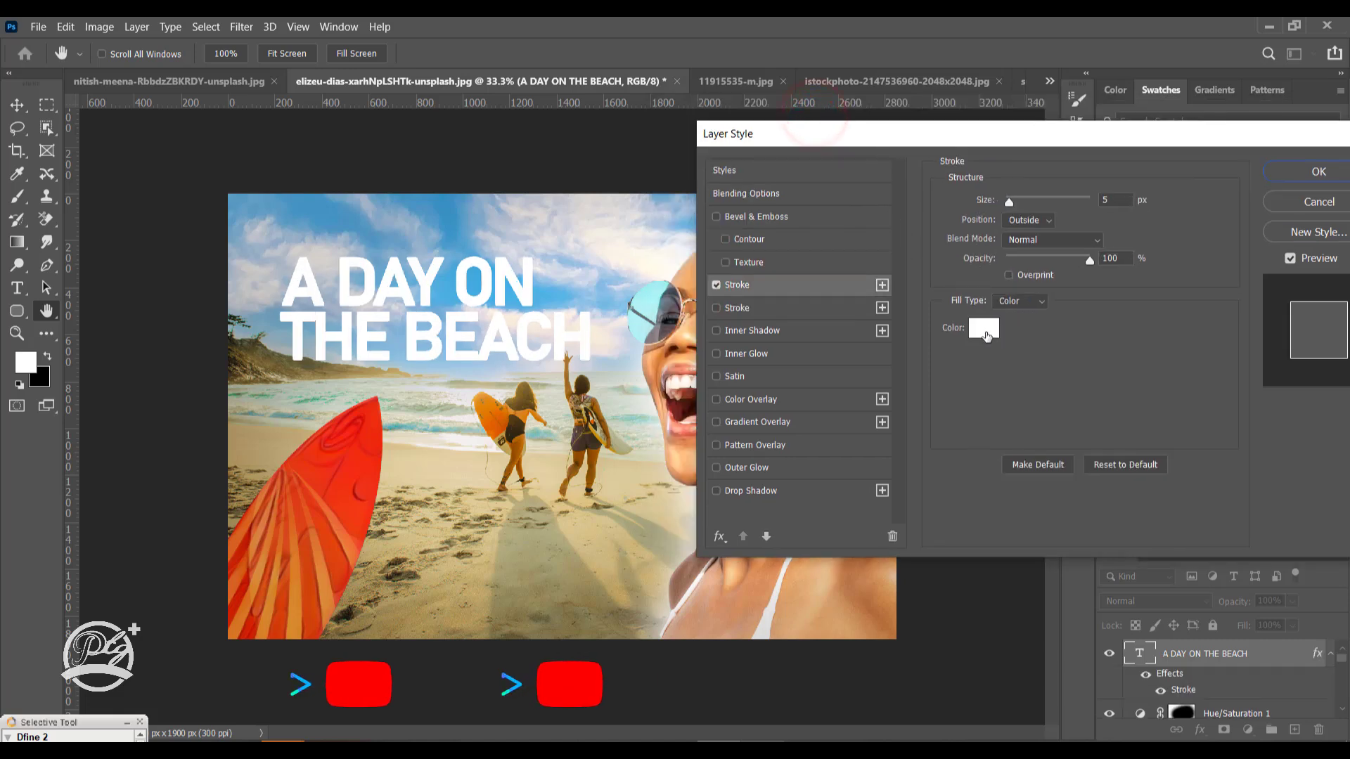
click(984, 328)
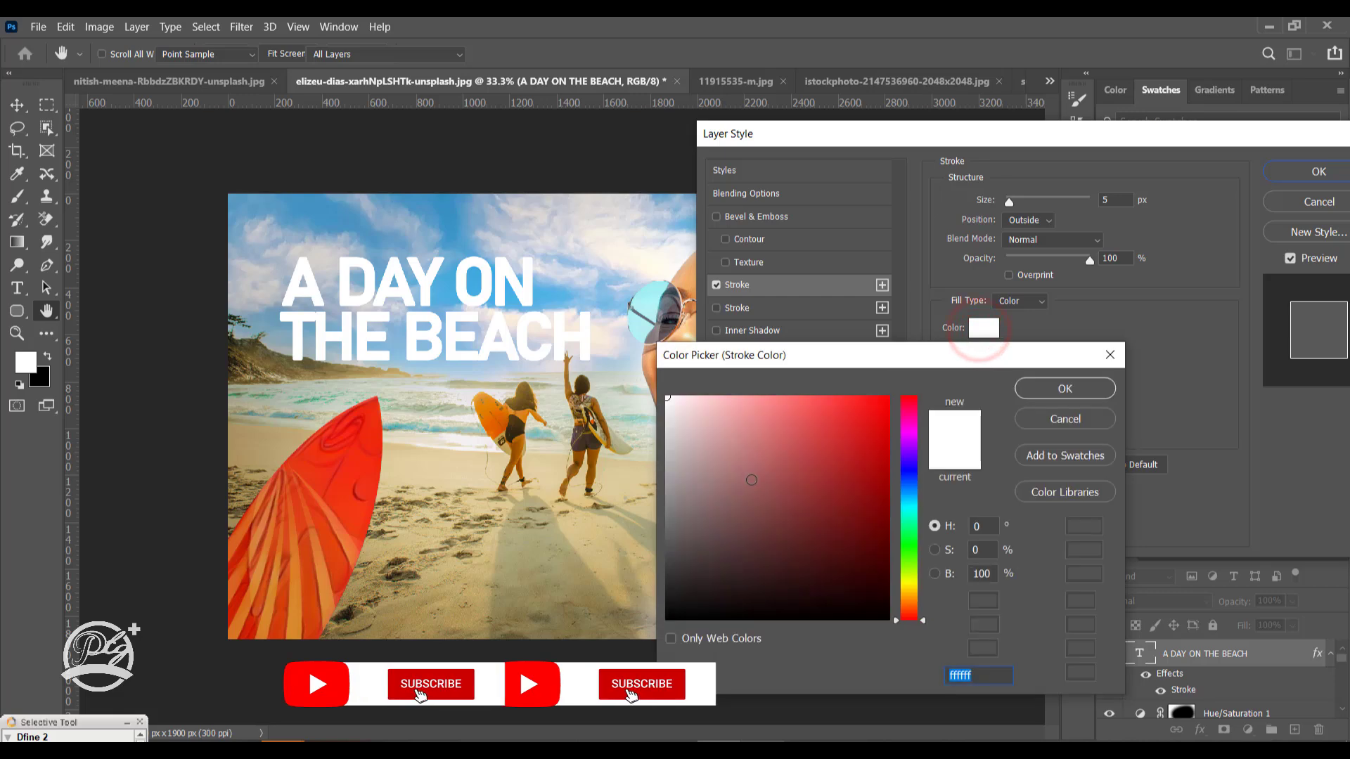
click(666, 617)
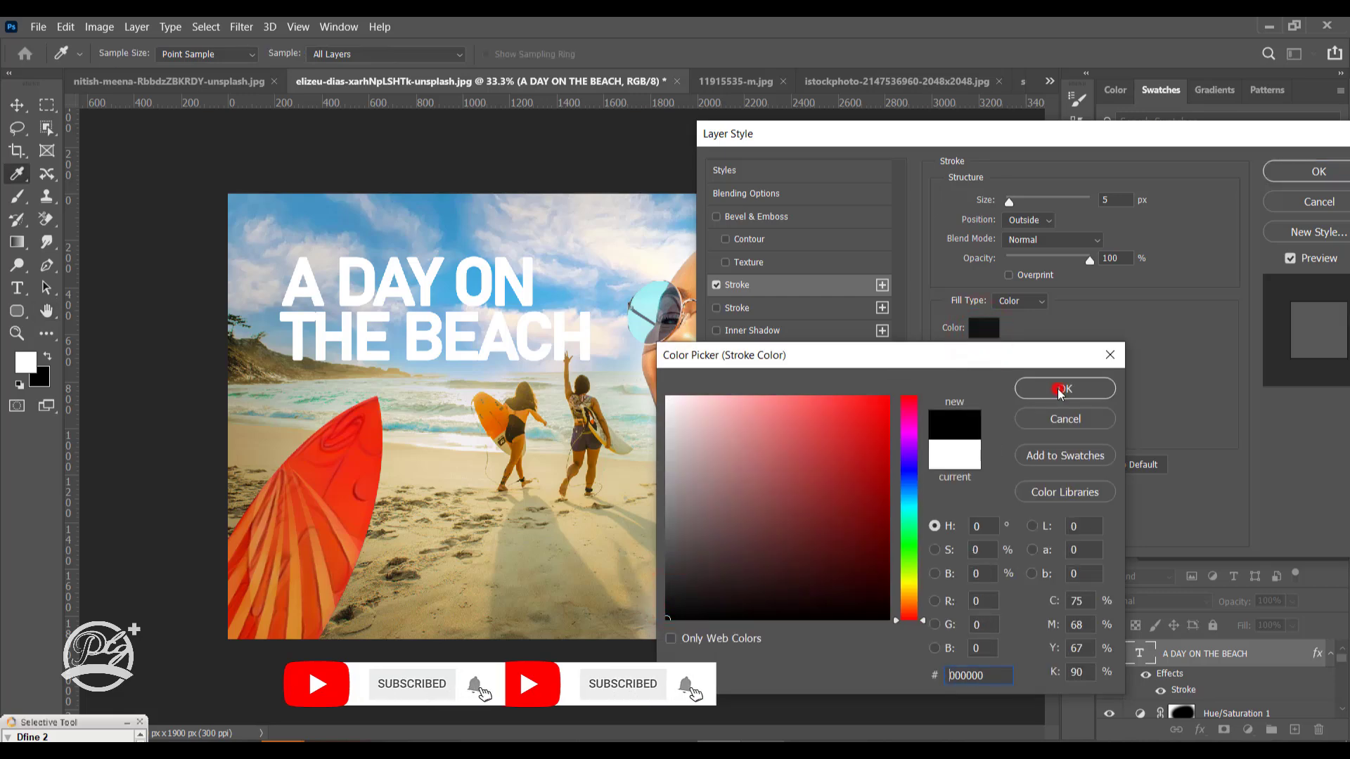
click(1059, 391)
click(984, 328)
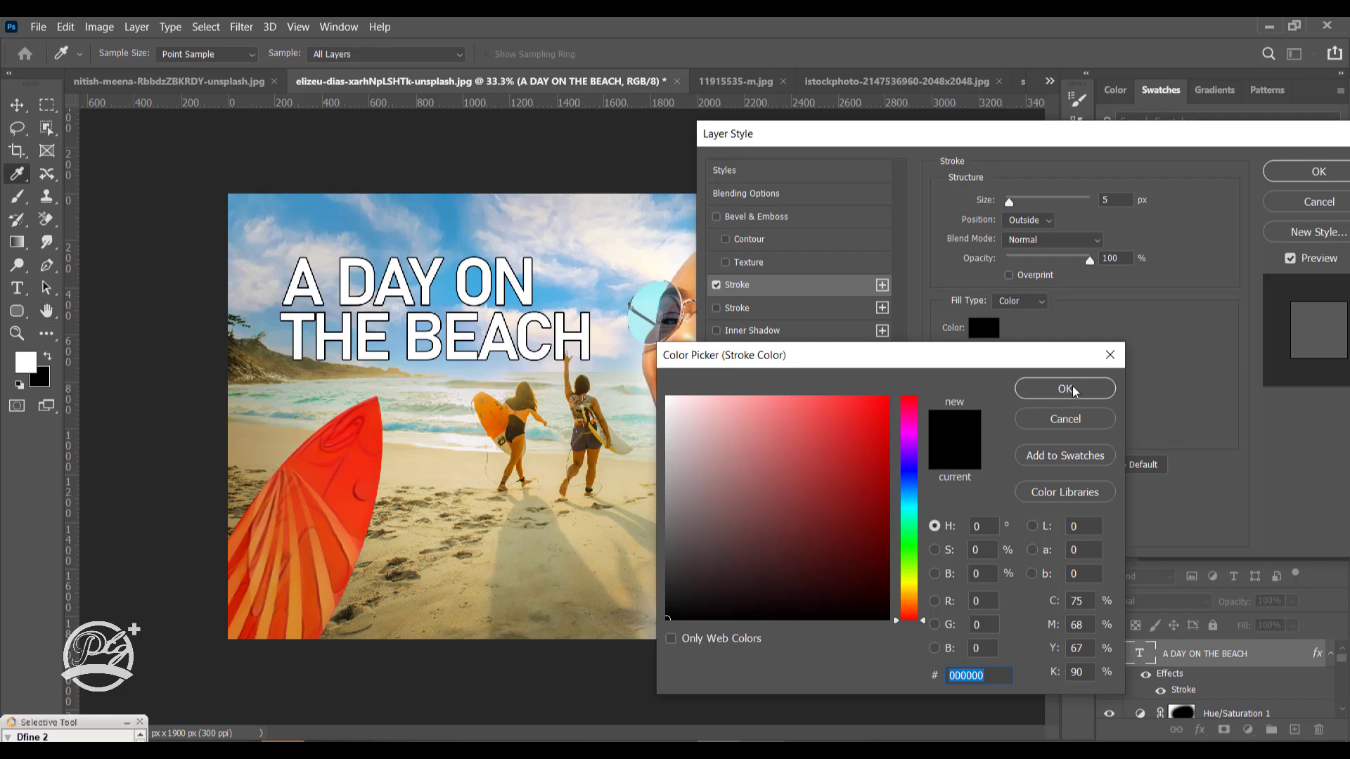
click(1065, 389)
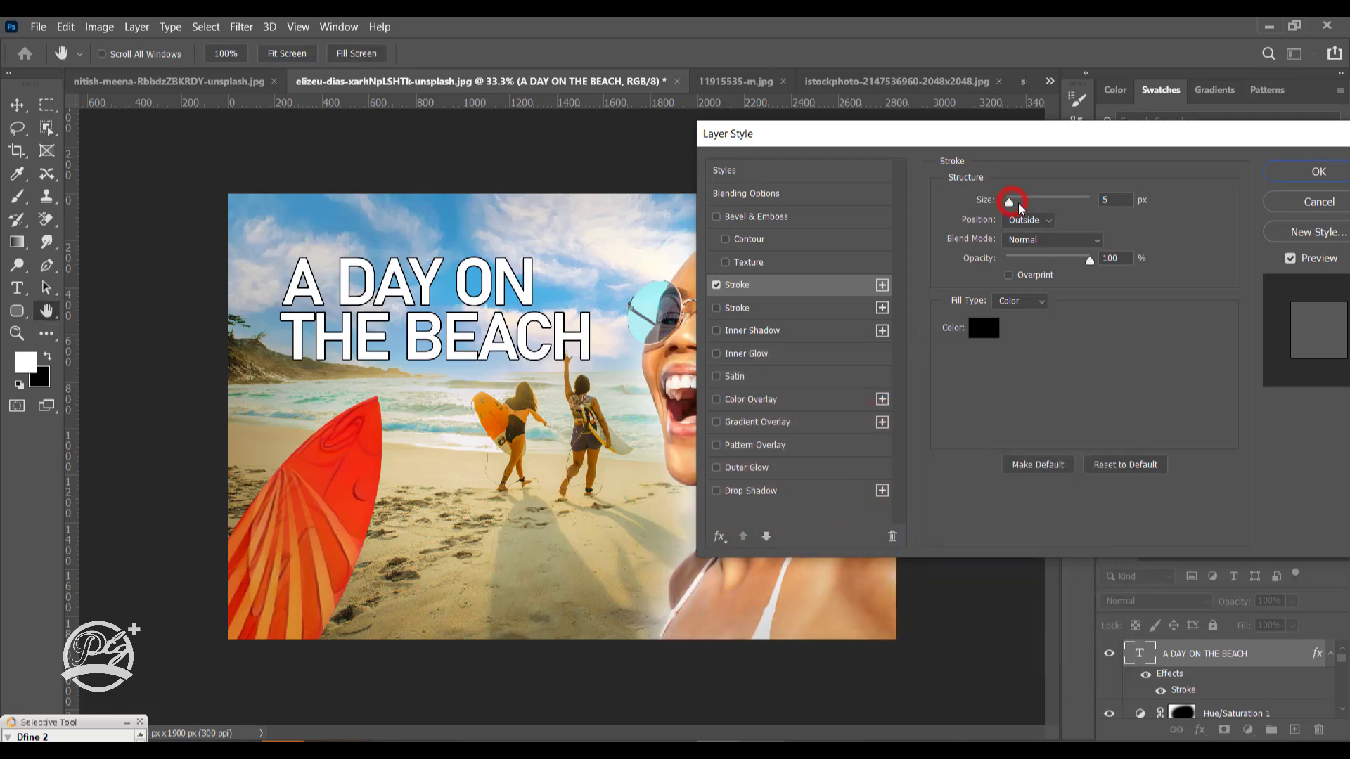
click(1018, 203)
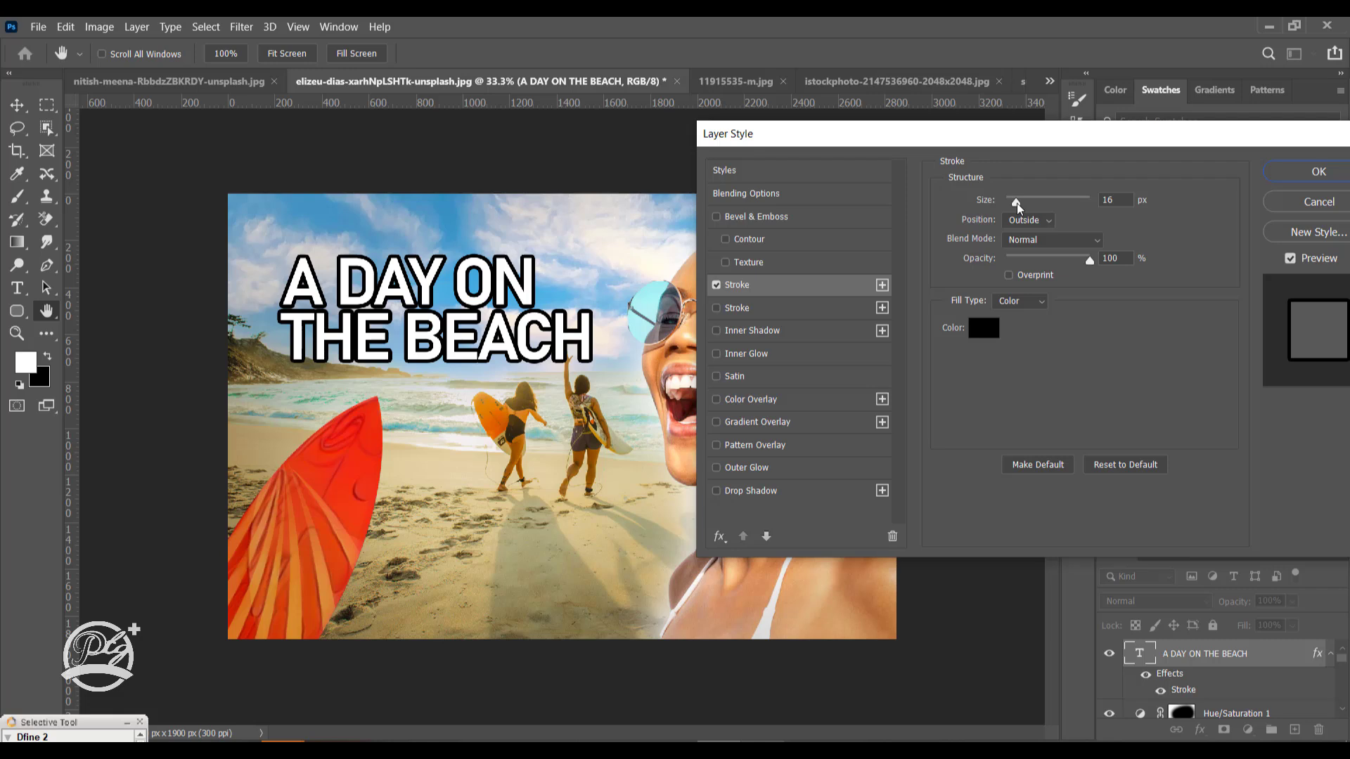
click(1016, 204)
Add a second black outside stroke of 5 px to the headline and apply the layer style
click(747, 309)
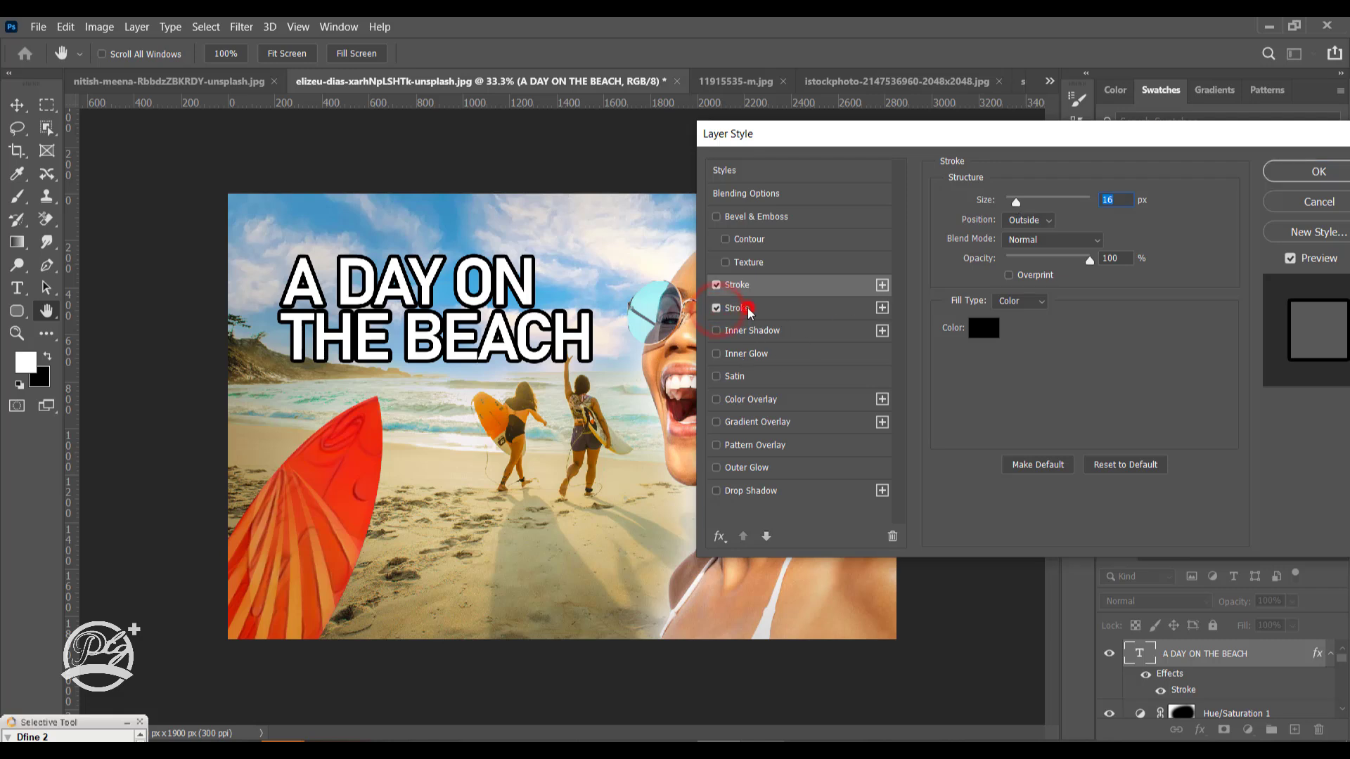
click(857, 310)
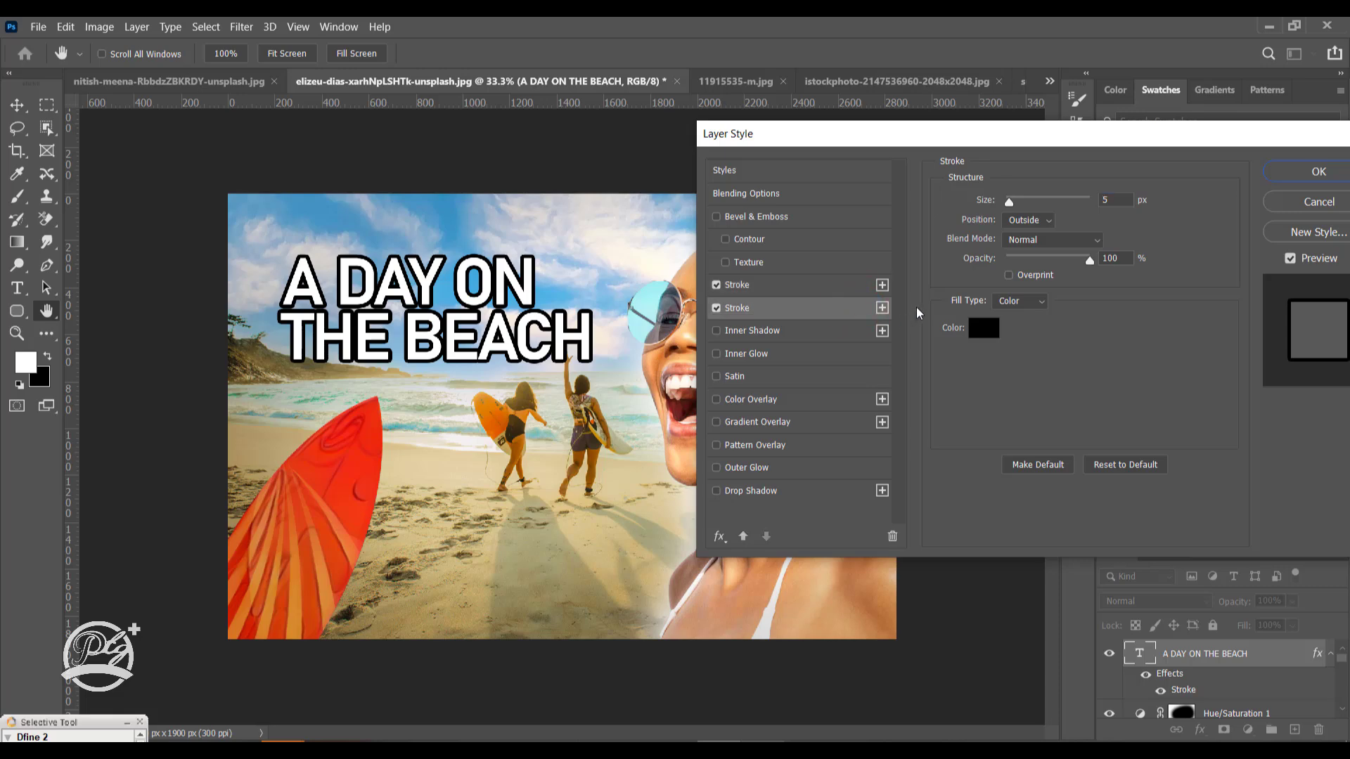
click(1291, 176)
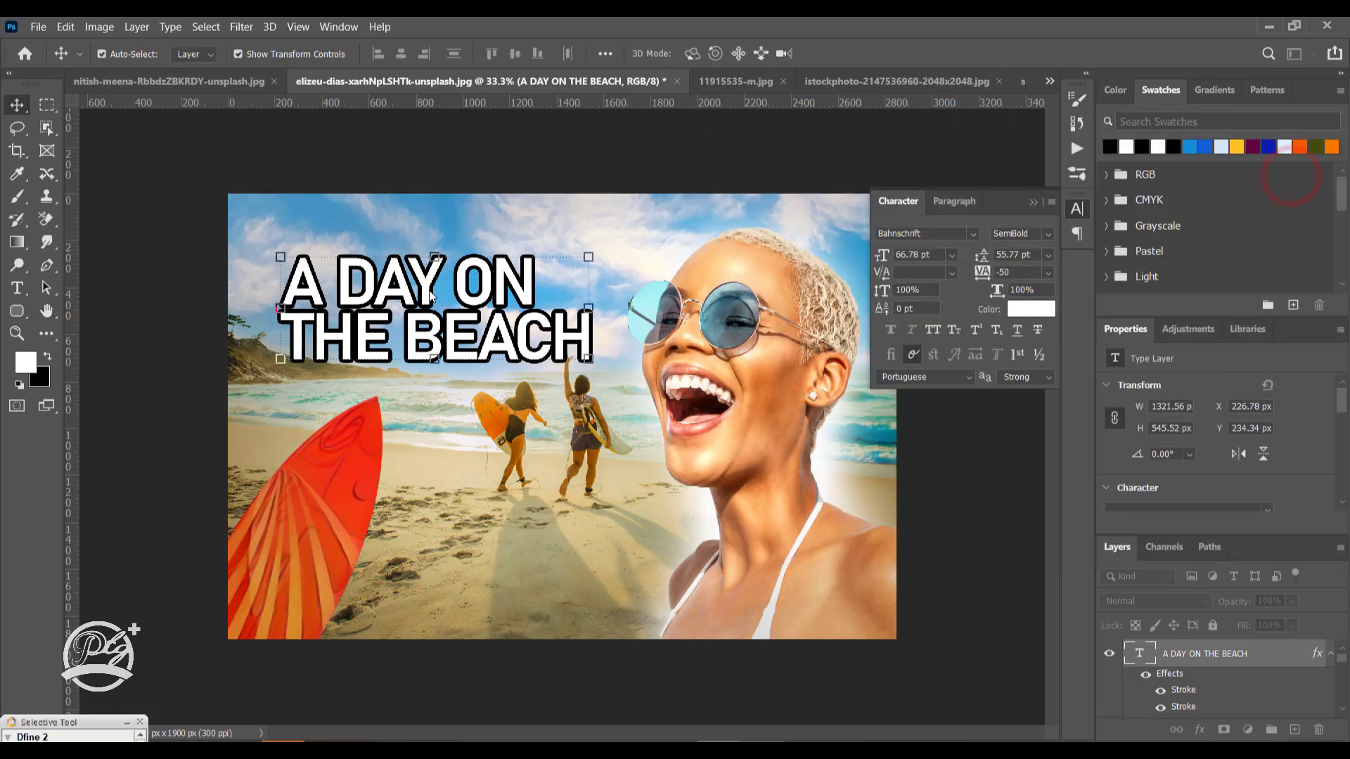
Break the headline into three lines reading A DAY, ON THE and BEACH
drag(425, 284, 423, 285)
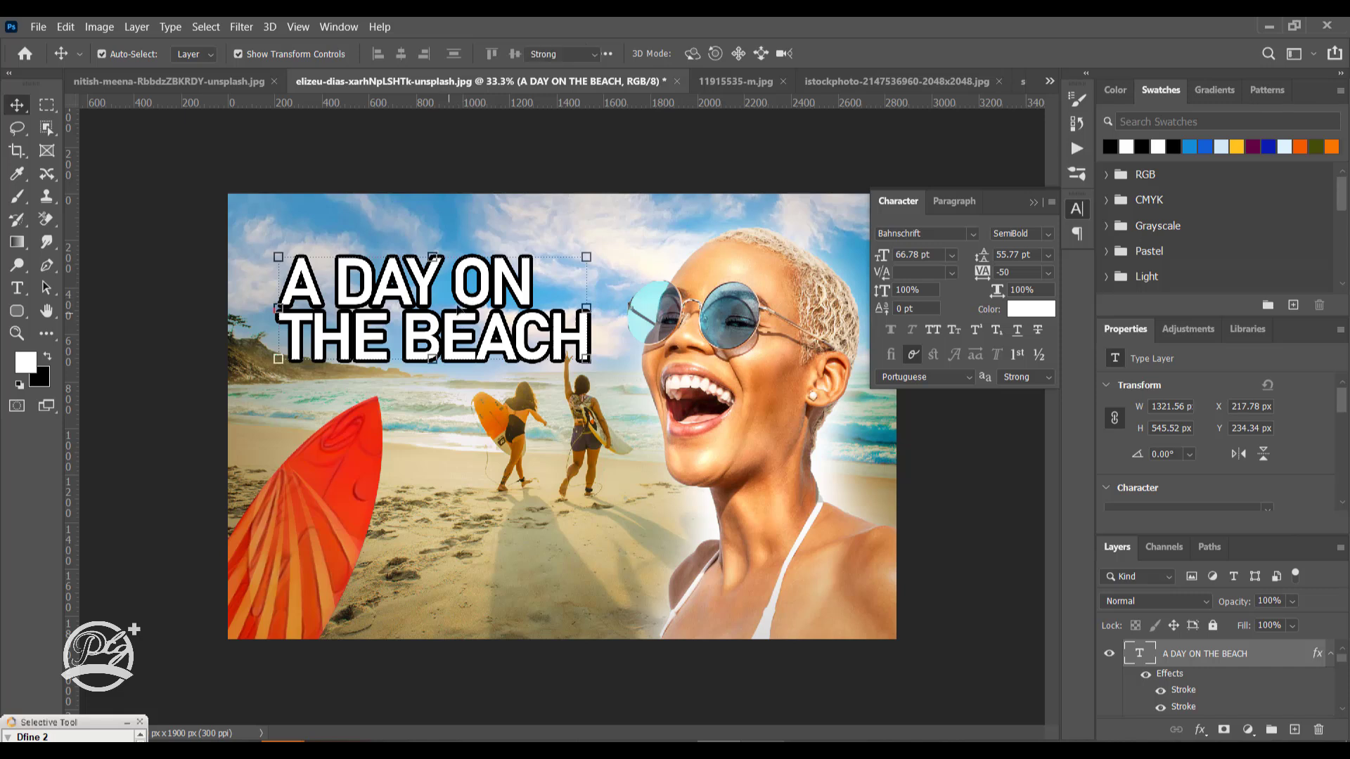
key(t)
click(401, 336)
key(Return)
key(Return)
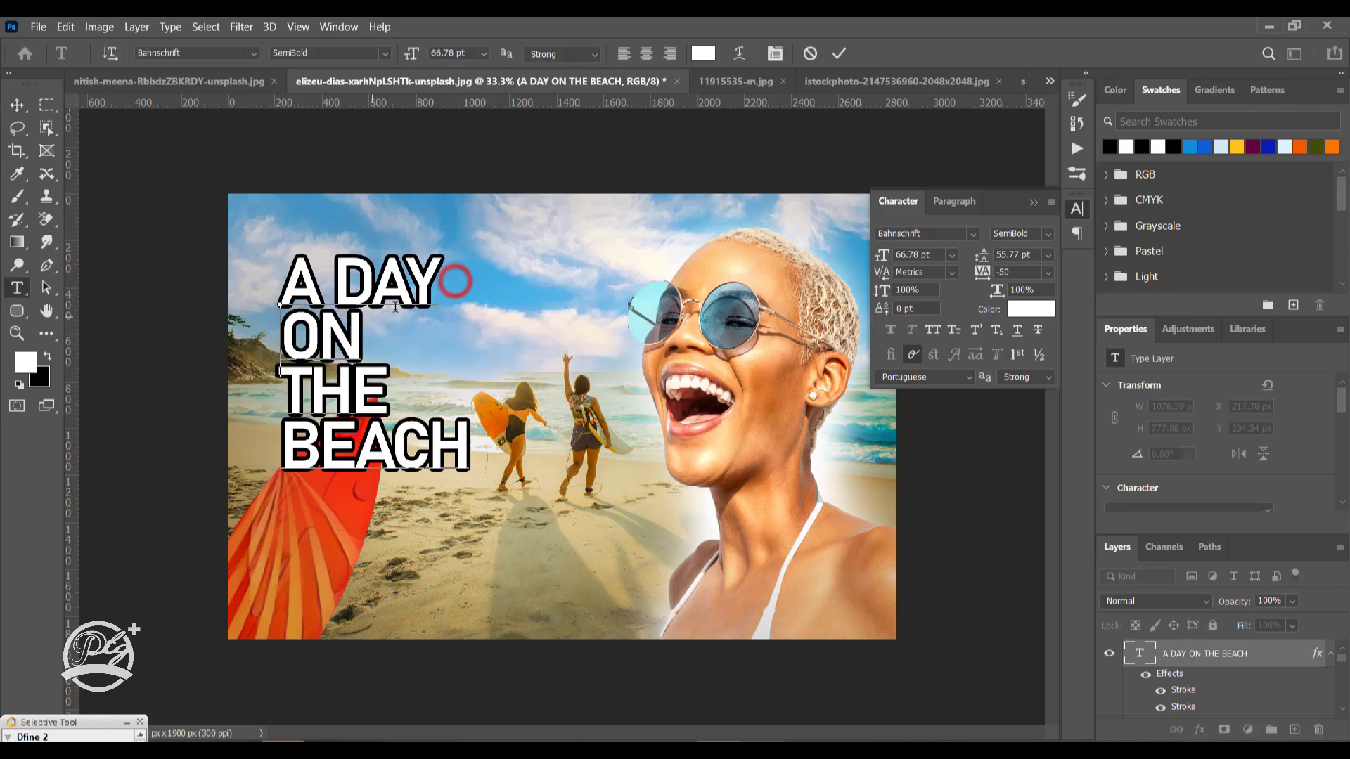
click(370, 310)
key(Delete)
click(19, 106)
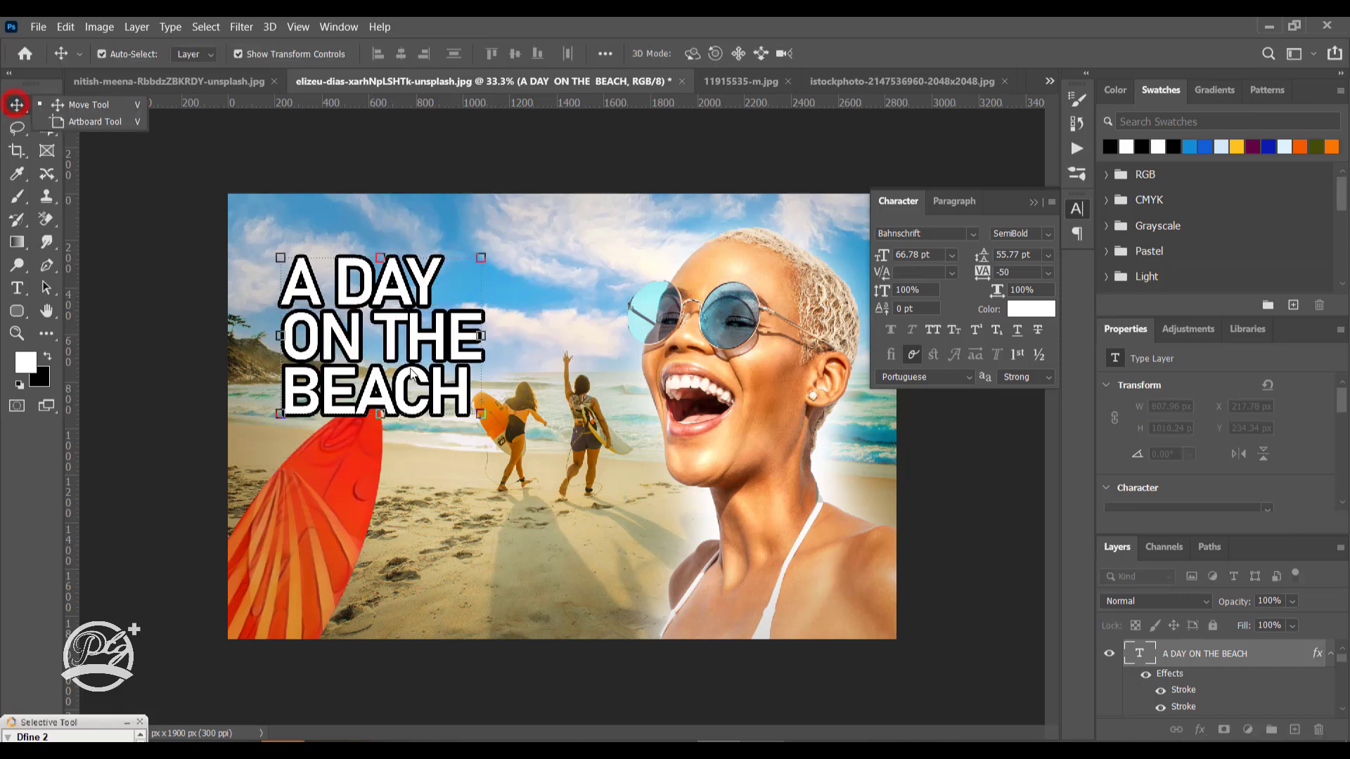
Enlarge the word BEACH in the headline so it extends well beyond the ON THE line
click(16, 129)
key(t)
click(425, 391)
drag(469, 390, 225, 390)
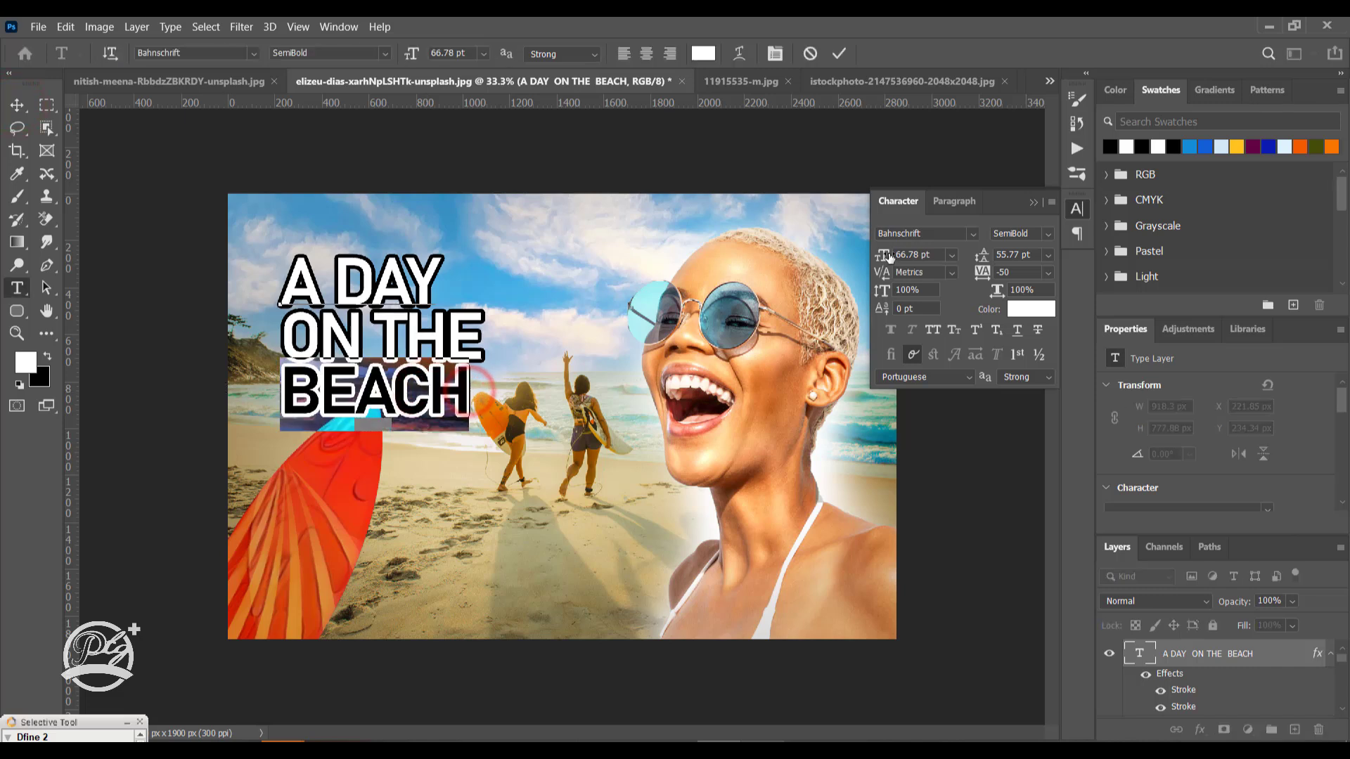
drag(885, 256, 1017, 256)
Enlarge the words A DAY to 96 pt and color them orange
drag(443, 271, 280, 278)
drag(882, 255, 911, 266)
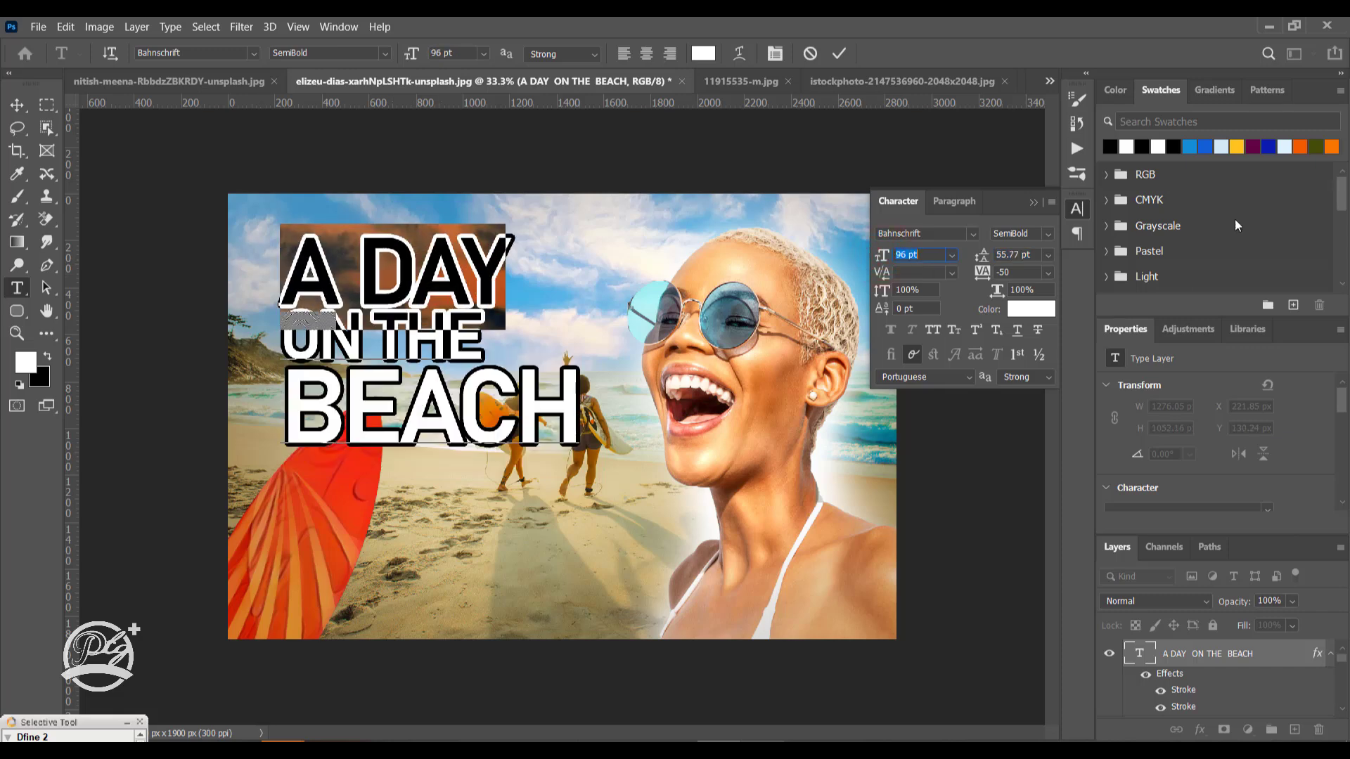
click(1300, 146)
click(14, 103)
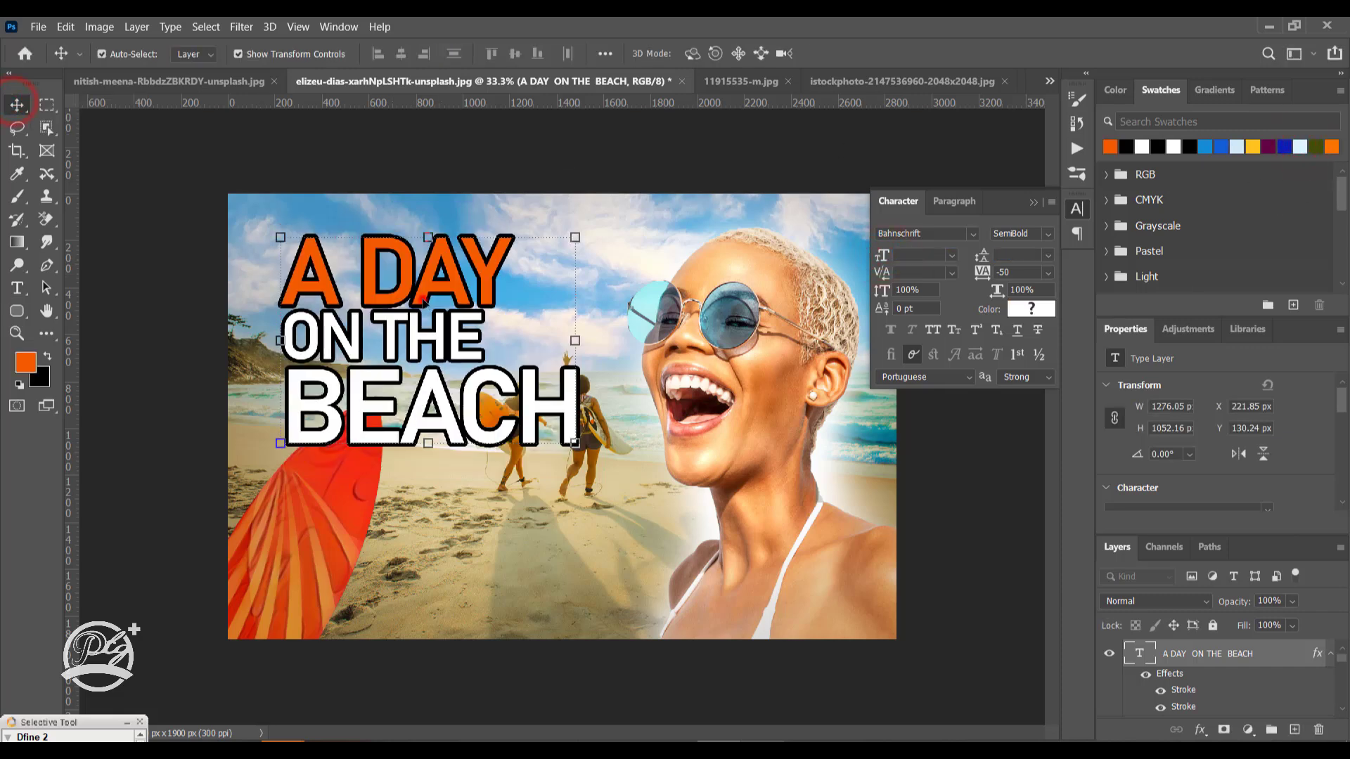
Move the headline down slightly, copy its ON THE line and remove that line from the text
drag(467, 332, 468, 359)
triple_click(469, 359)
key(ctrl+c)
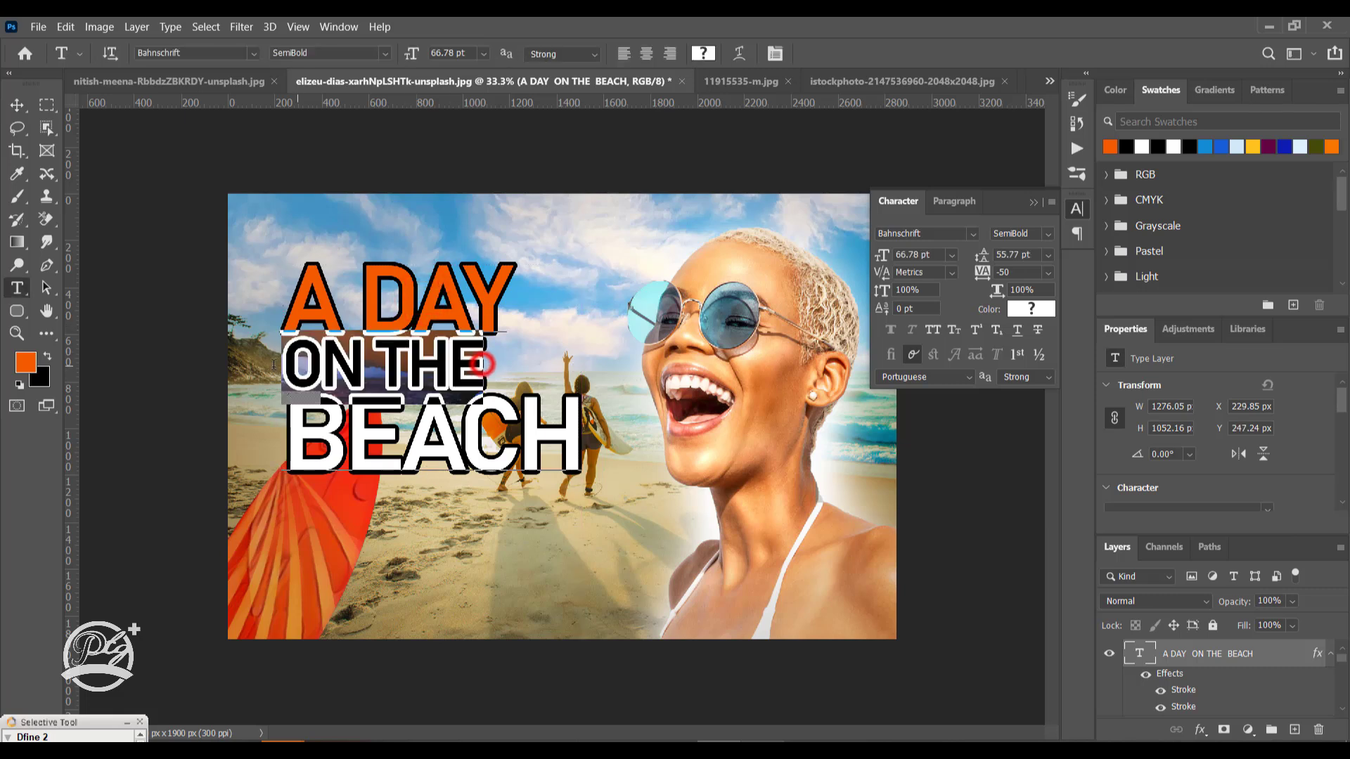
key(BackSpace)
key(BackSpace)
key(Delete)
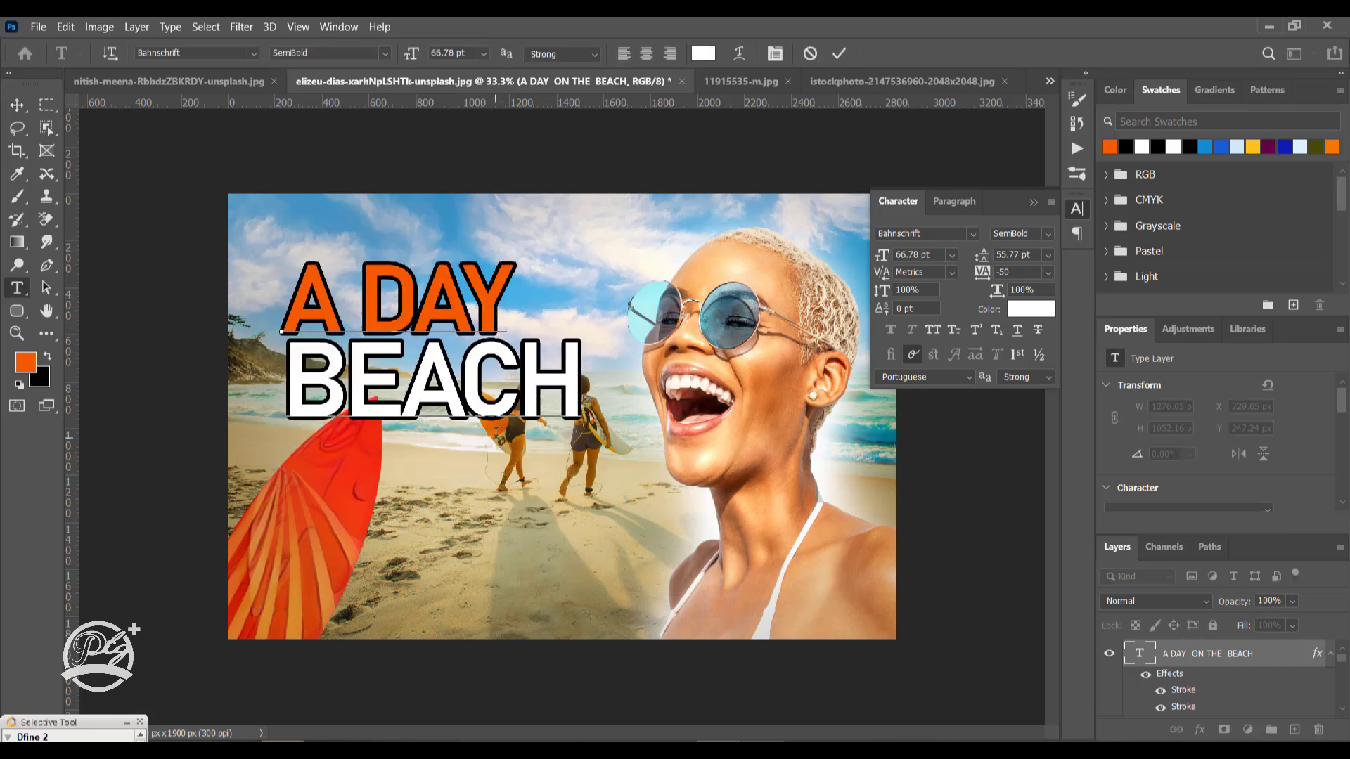
Duplicate the headline text beside the original and replace the copy's text with the copied ON THE
click(17, 104)
drag(430, 352, 565, 310)
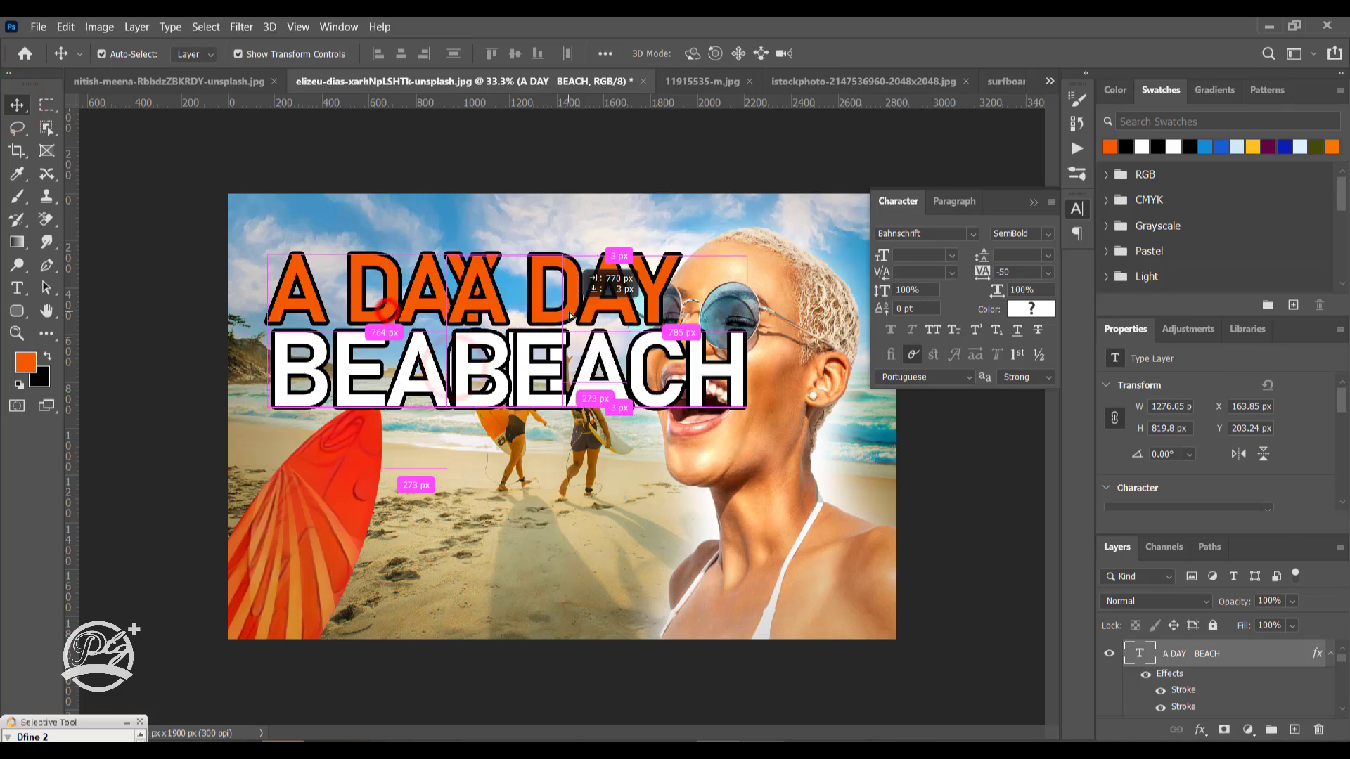
double_click(568, 311)
key(ctrl+a)
key(ctrl+v)
click(17, 106)
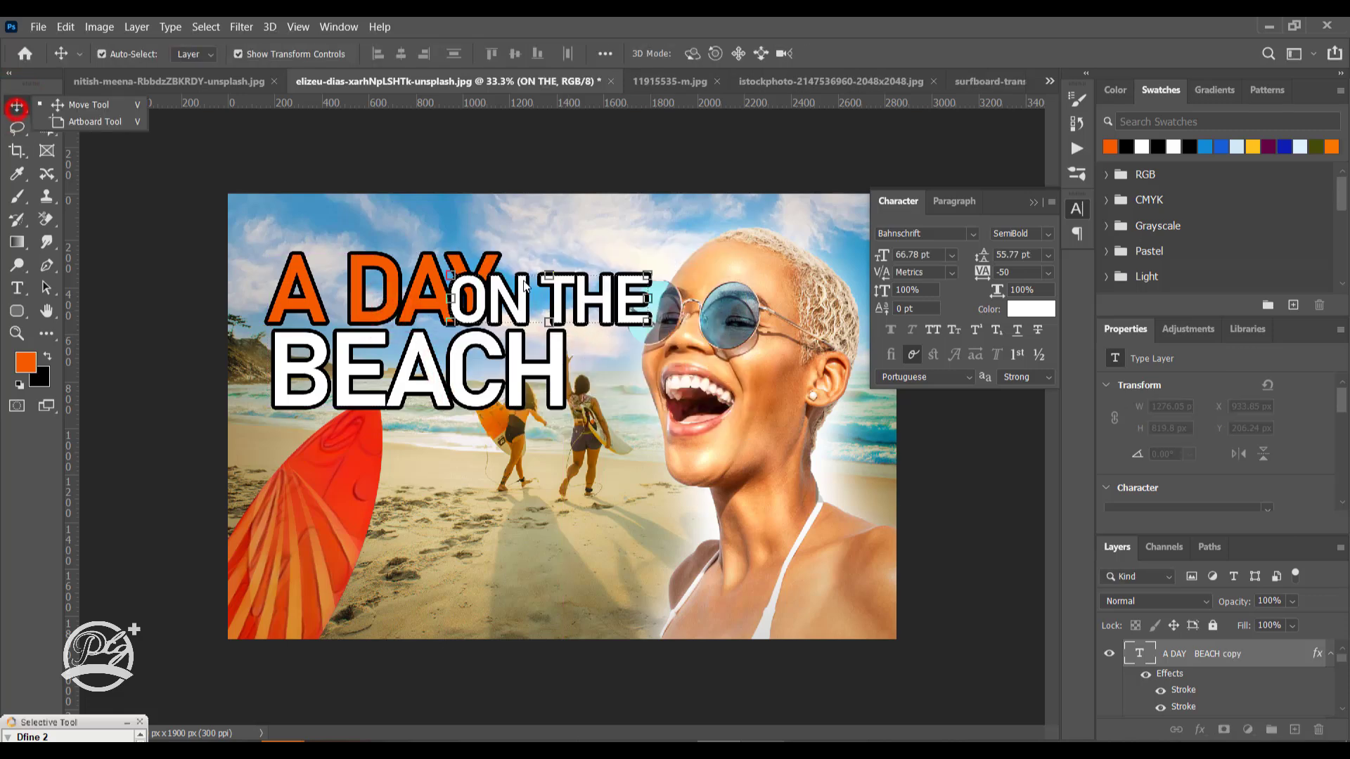
Break ON THE into two lines, shrink it to about 30 pt and place it just after A DAY, above BEACH
double_click(546, 284)
key(Return)
click(17, 107)
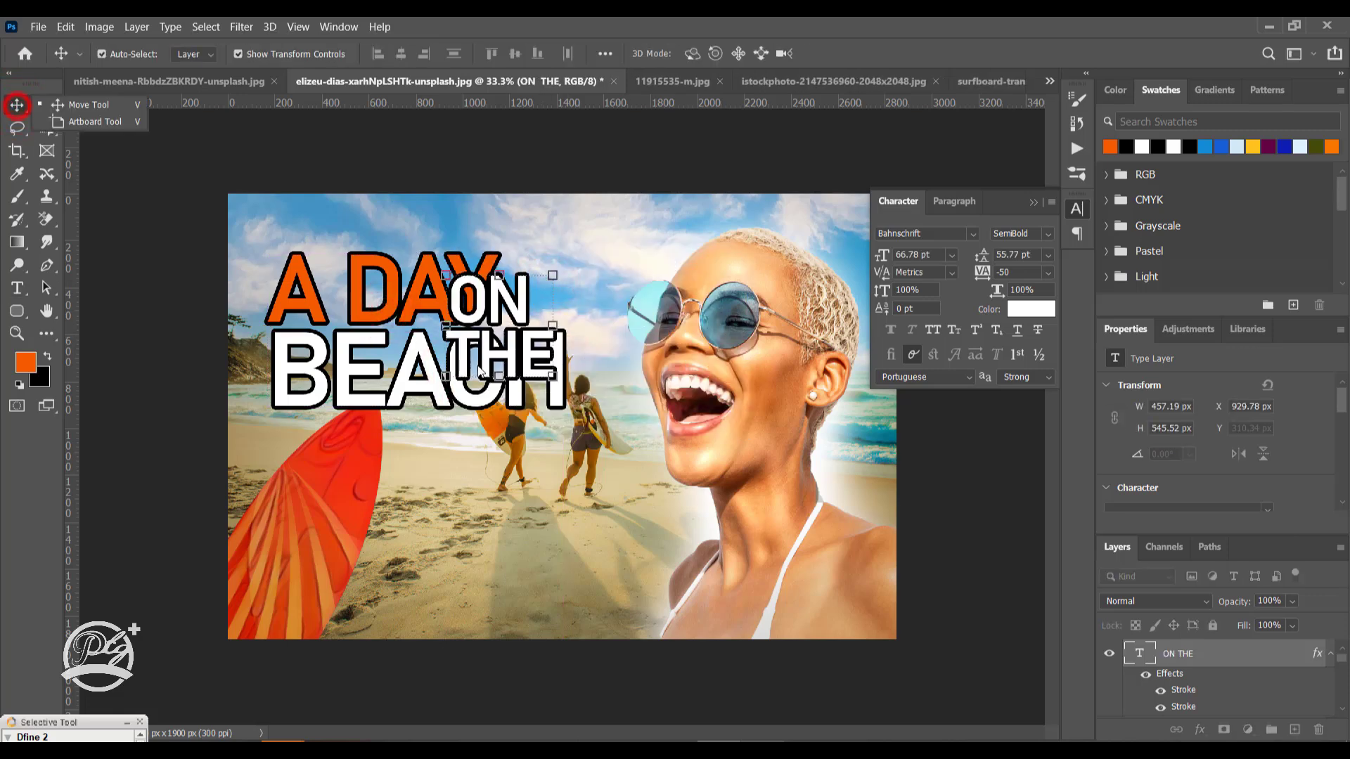
drag(447, 378, 510, 327)
drag(614, 217, 524, 293)
key(Return)
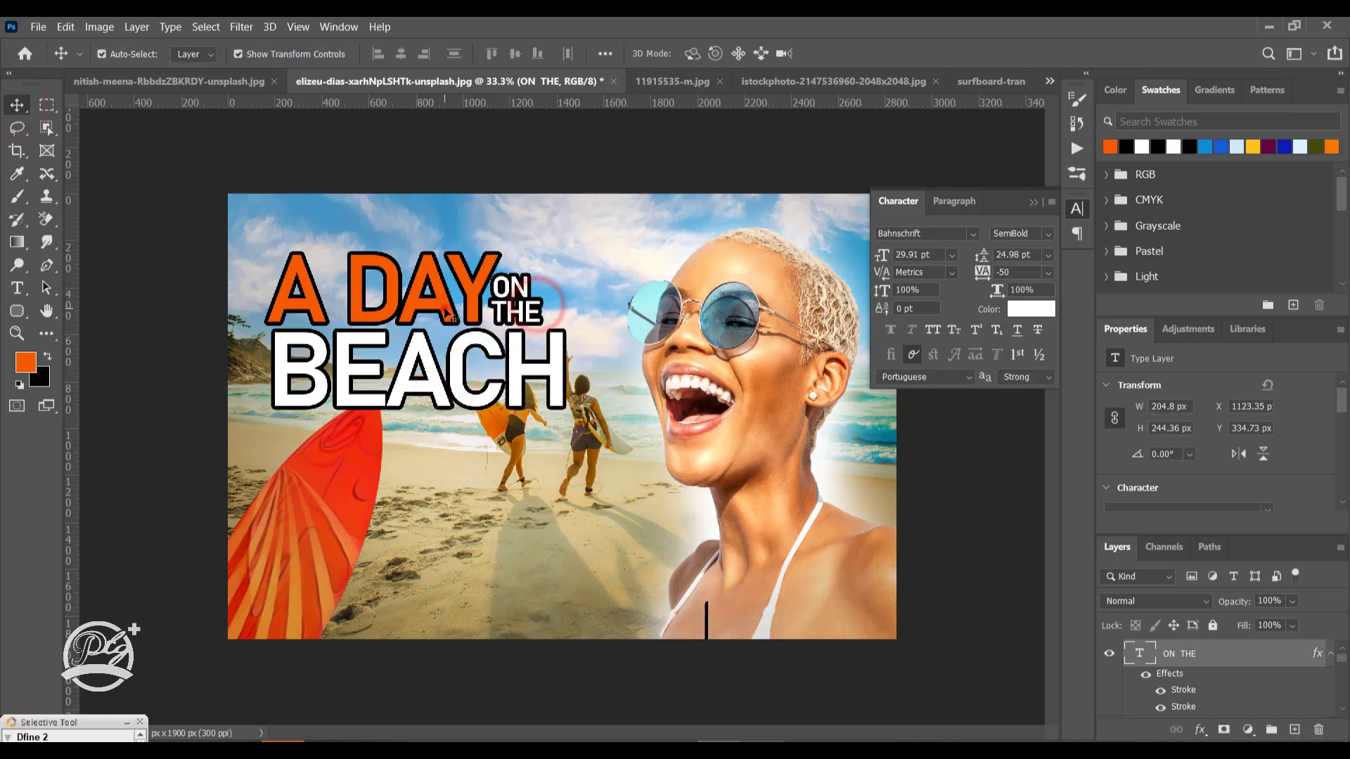
Skew both headline text layers together so they rise about 5° toward the woman, and shift them slightly up and toward her
key(ctrl+alt+a)
key(ctrl+t)
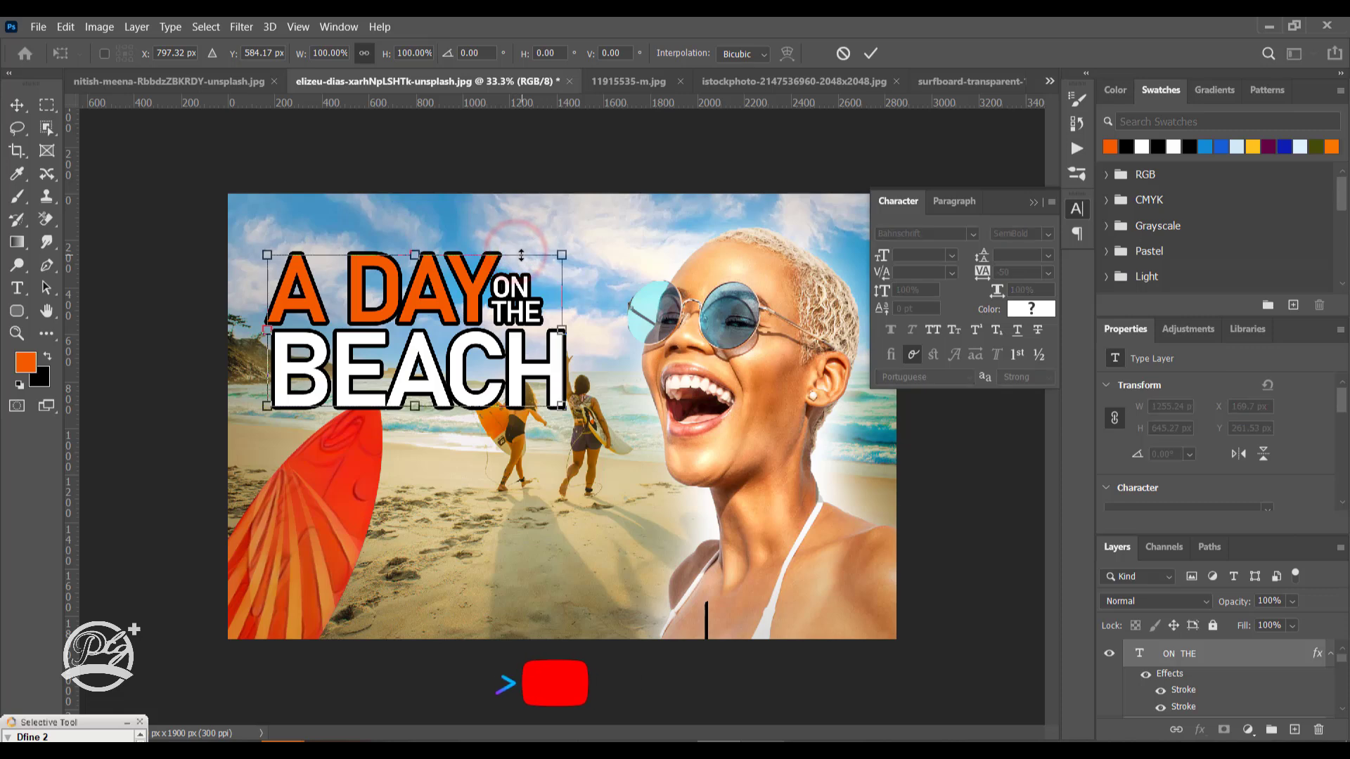
right_click(521, 281)
click(575, 342)
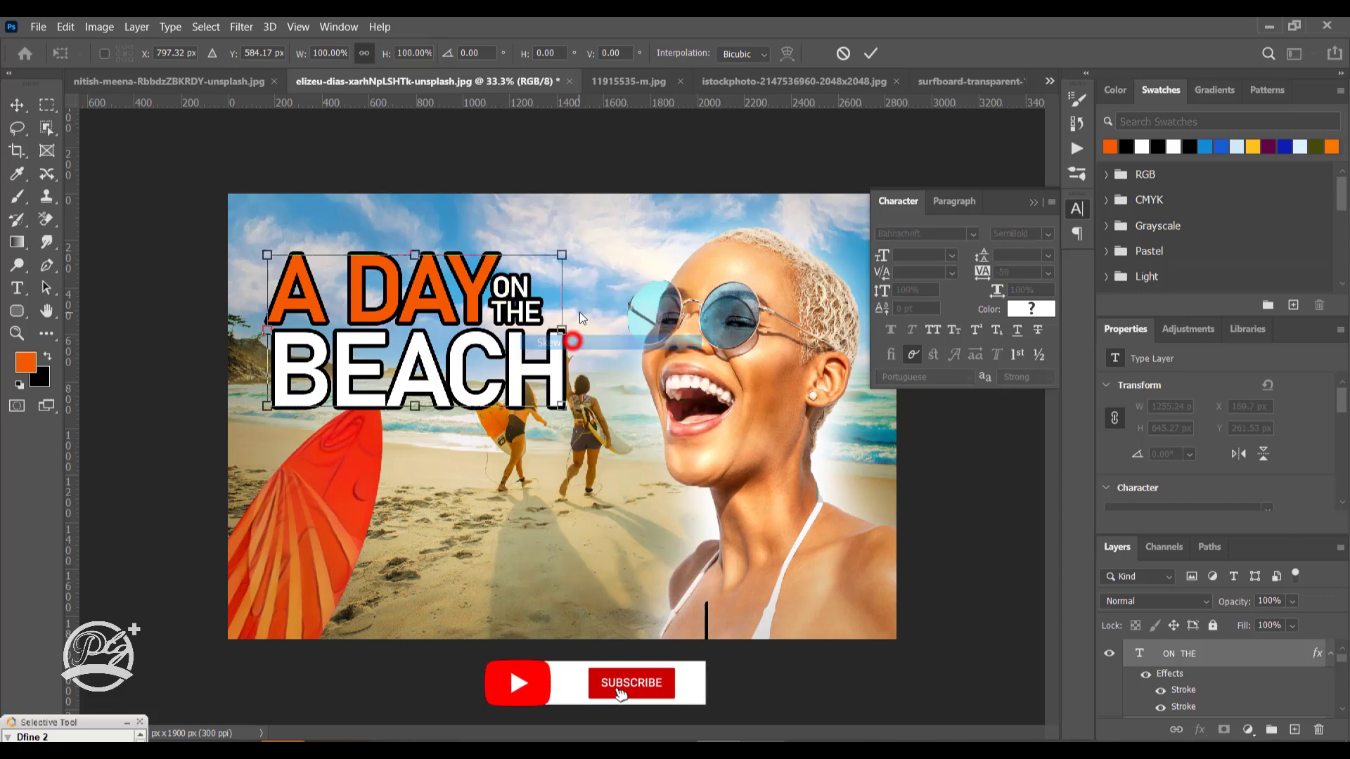
drag(563, 332, 570, 310)
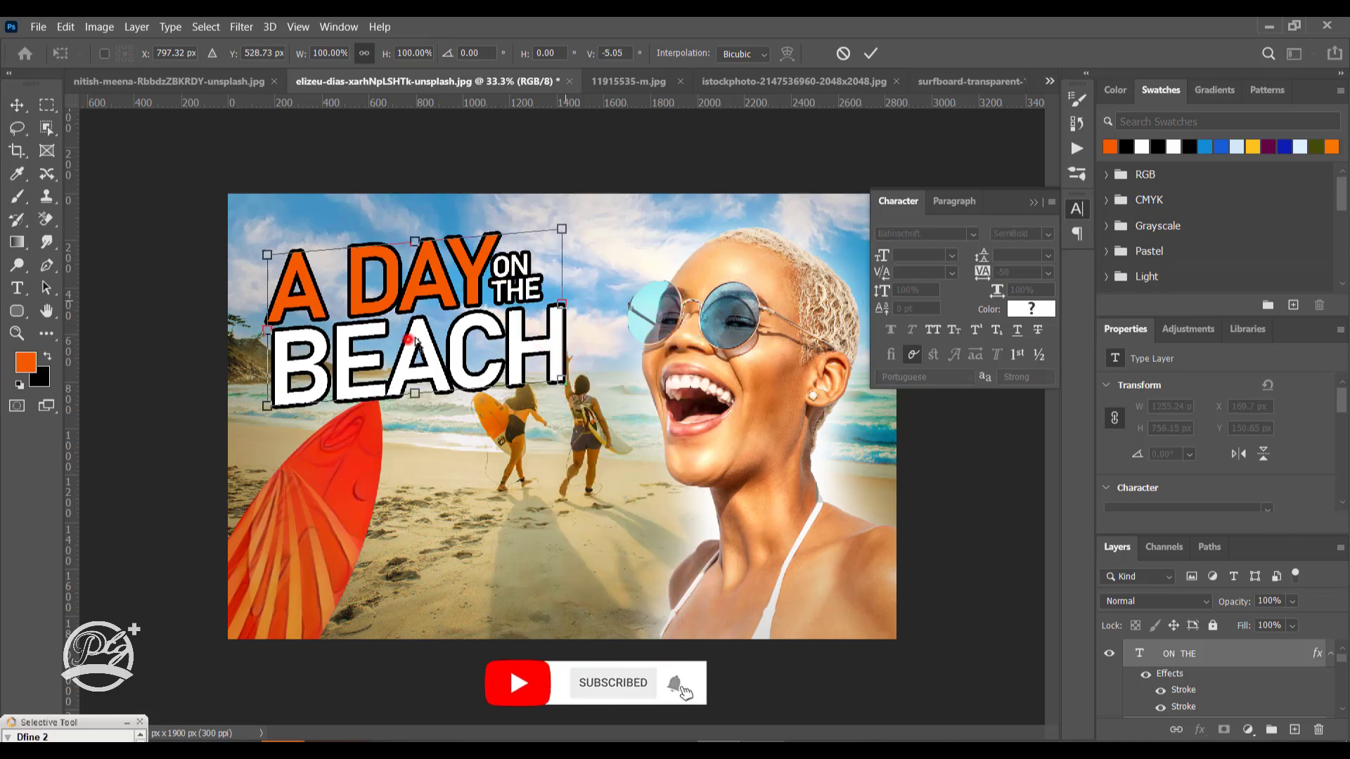
drag(409, 349, 444, 327)
key(Return)
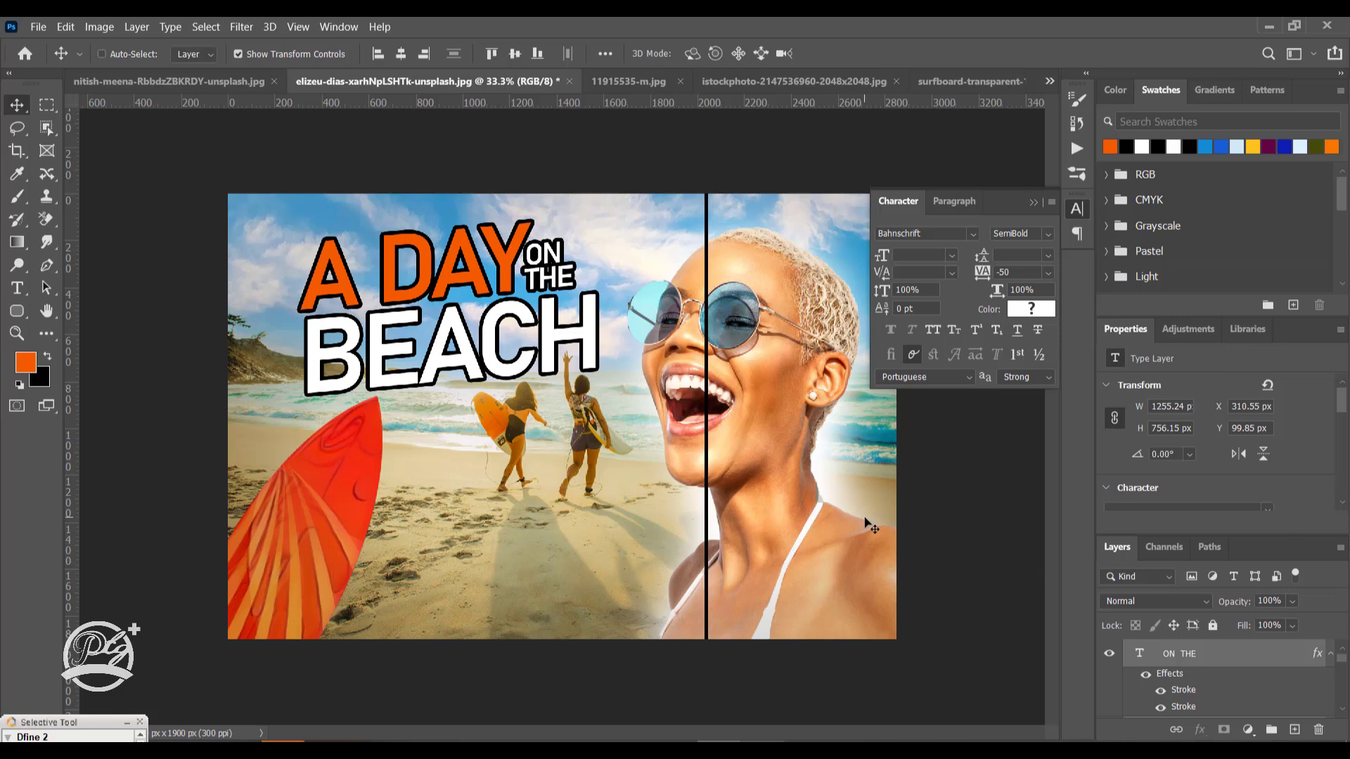
Clear the fixed crop ratio and crop a thin strip off the image's lower edge, reducing its height to 1759 px
key(ctrl+minus)
key(ctrl+plus)
key(ctrl+minus)
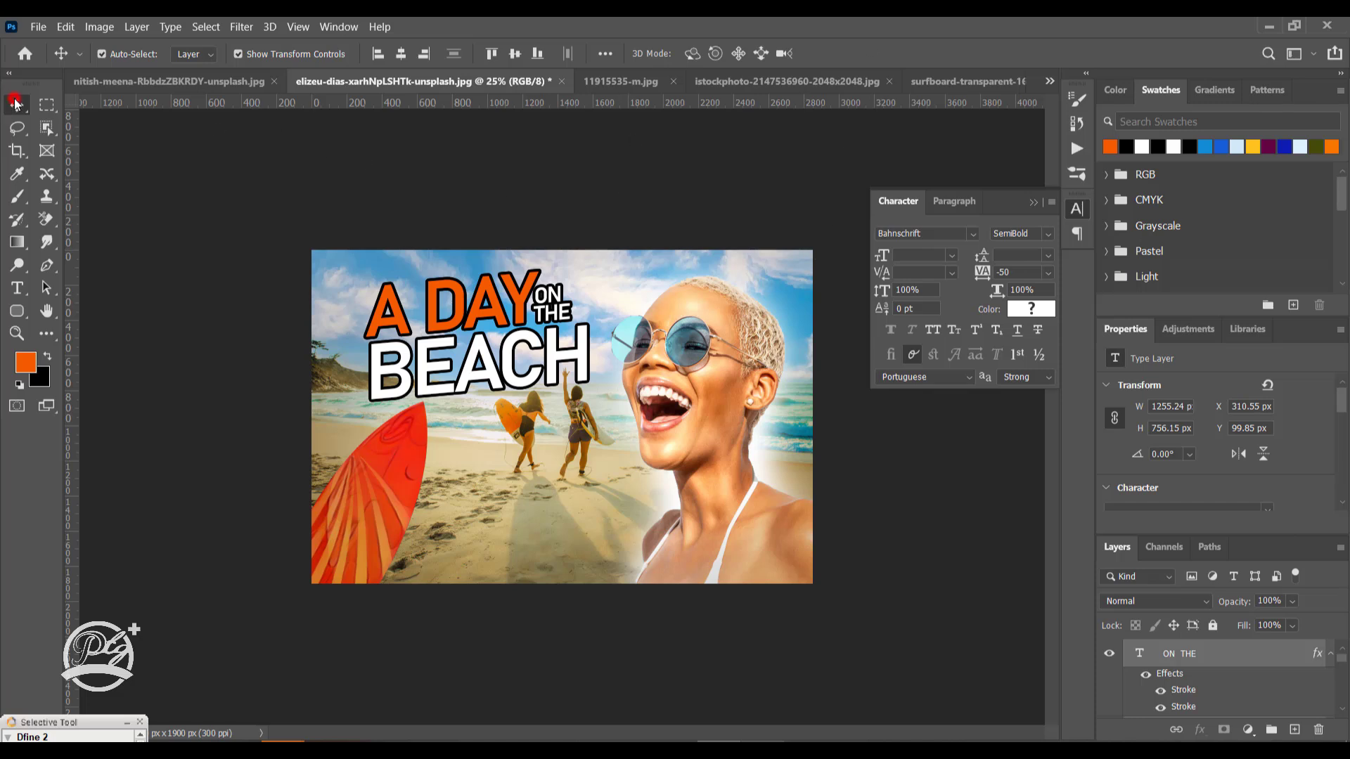
click(17, 151)
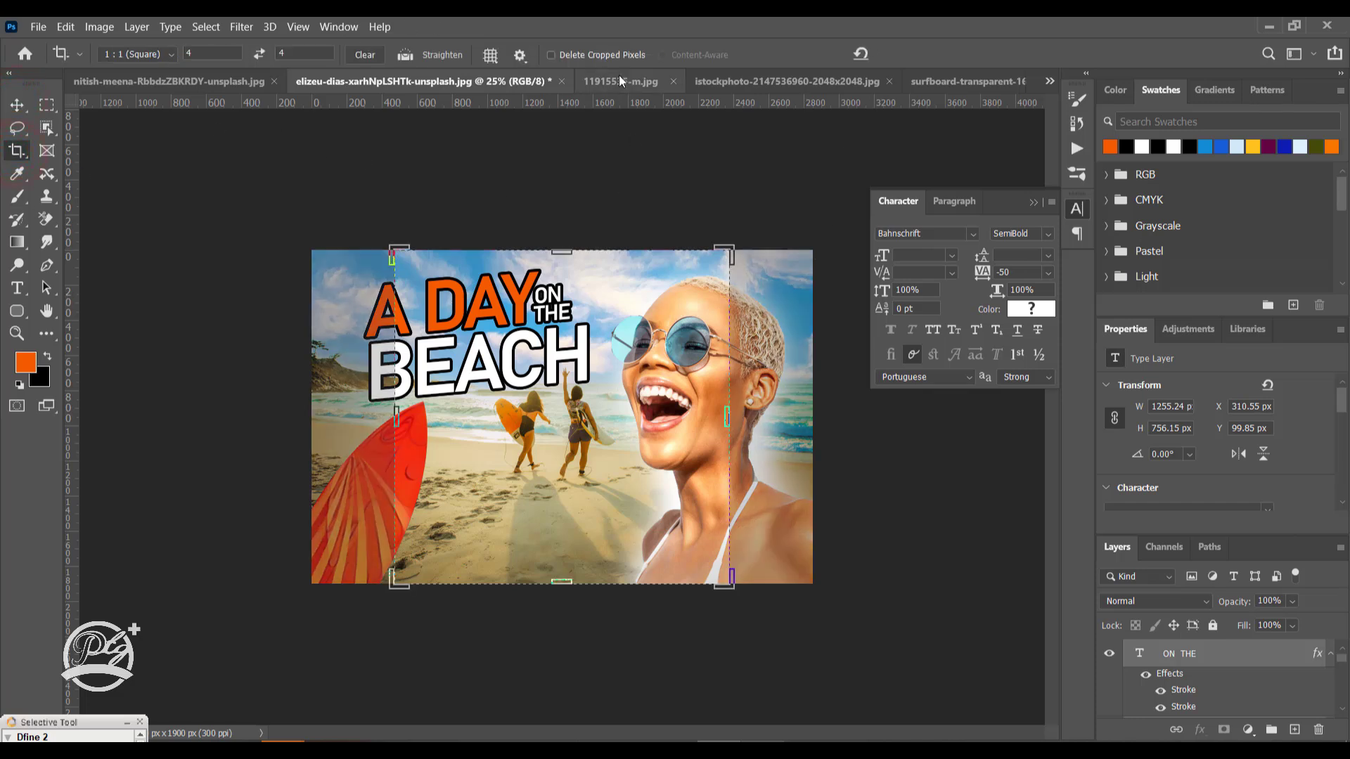
click(365, 55)
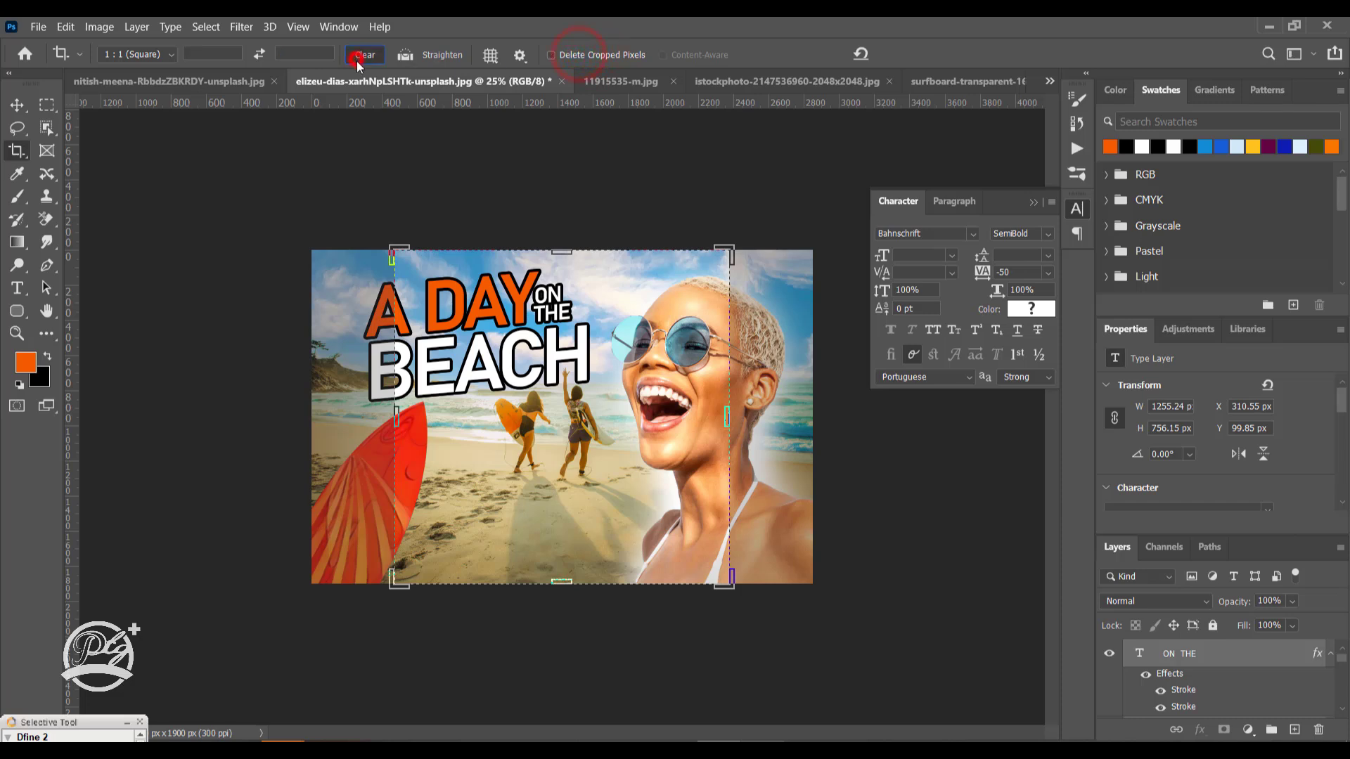
click(16, 105)
click(18, 151)
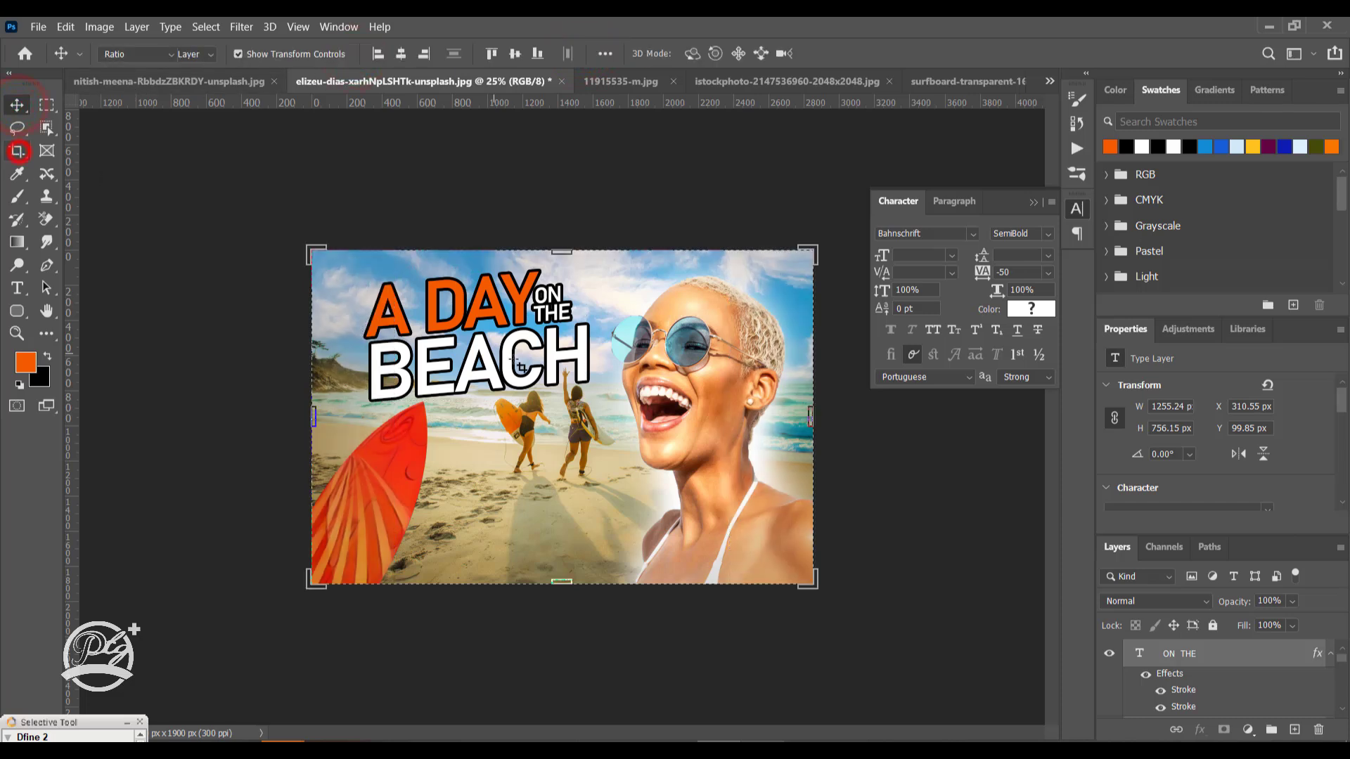
drag(563, 581, 562, 570)
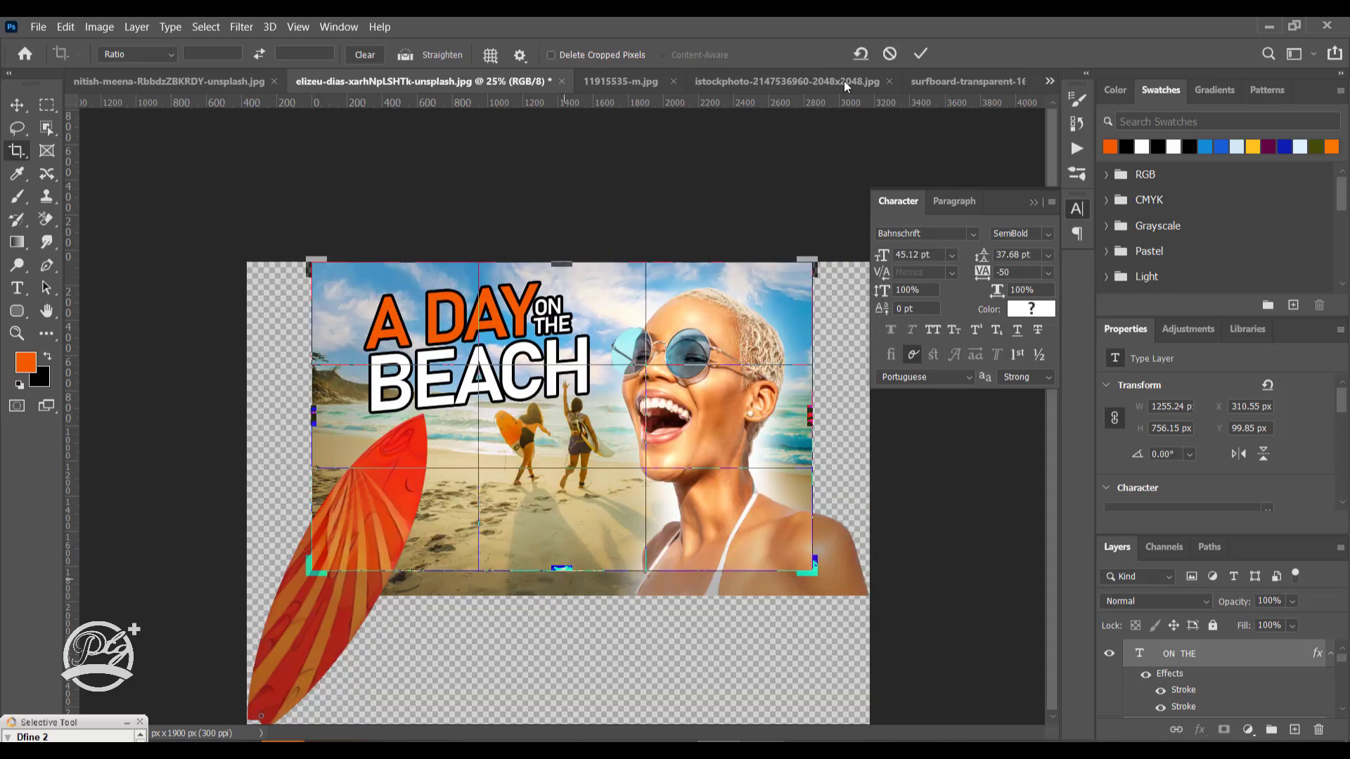
click(921, 54)
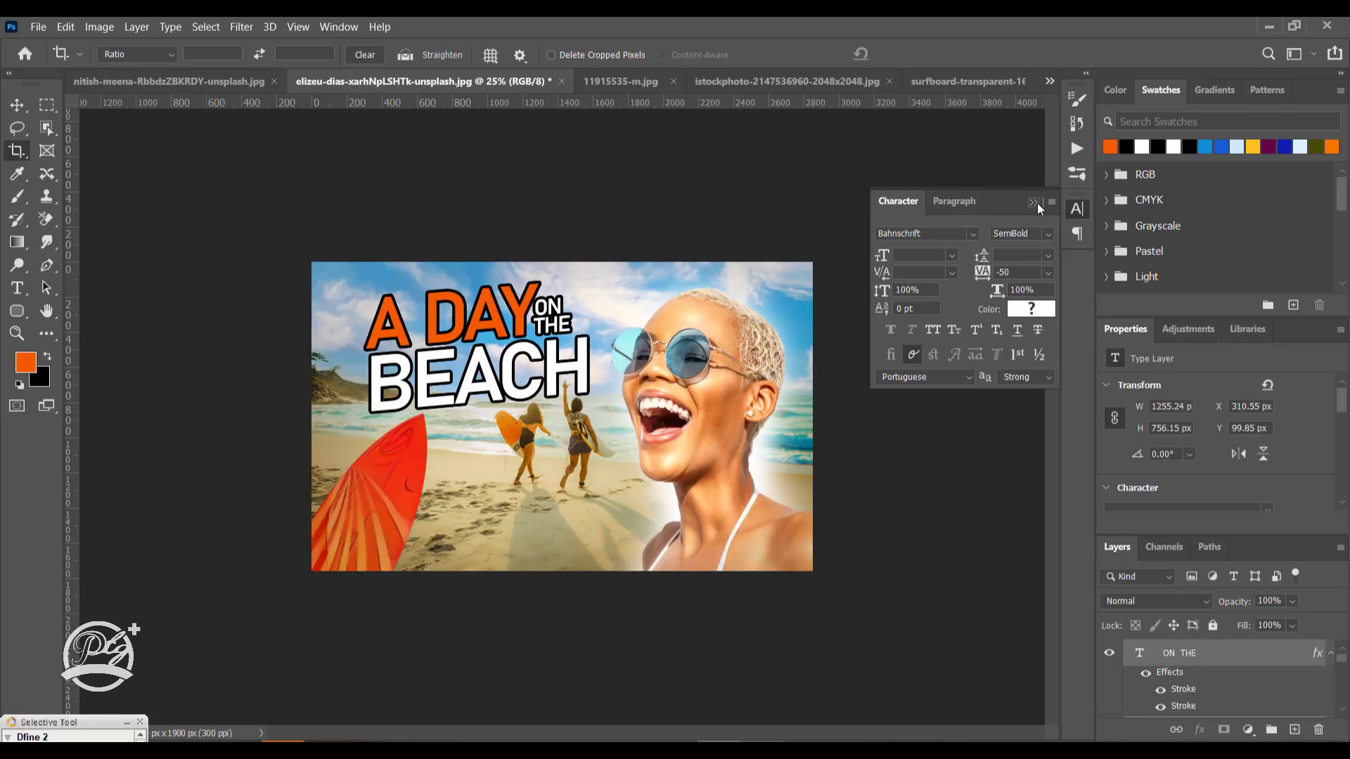
click(1036, 203)
key(ctrl+plus)
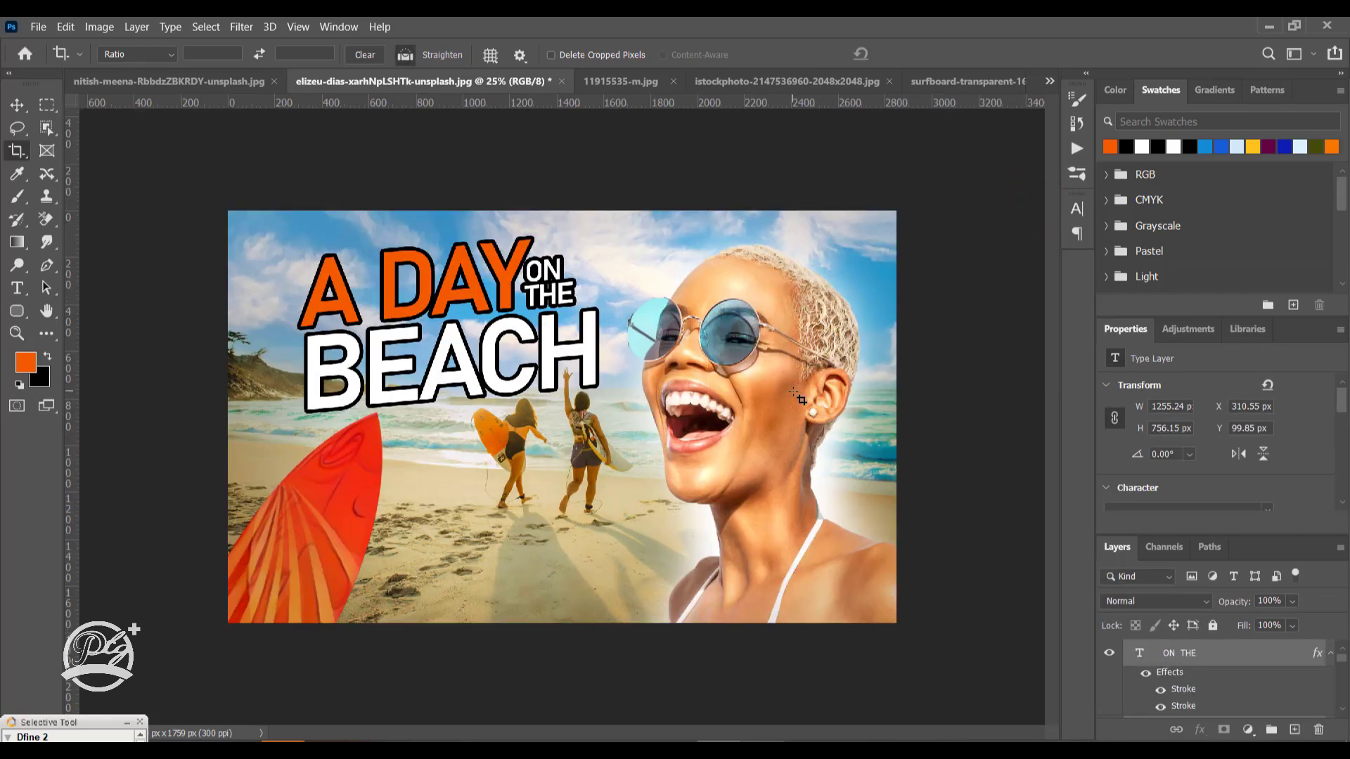
Group the ON THE and A DAY BEACH text layers
click(16, 106)
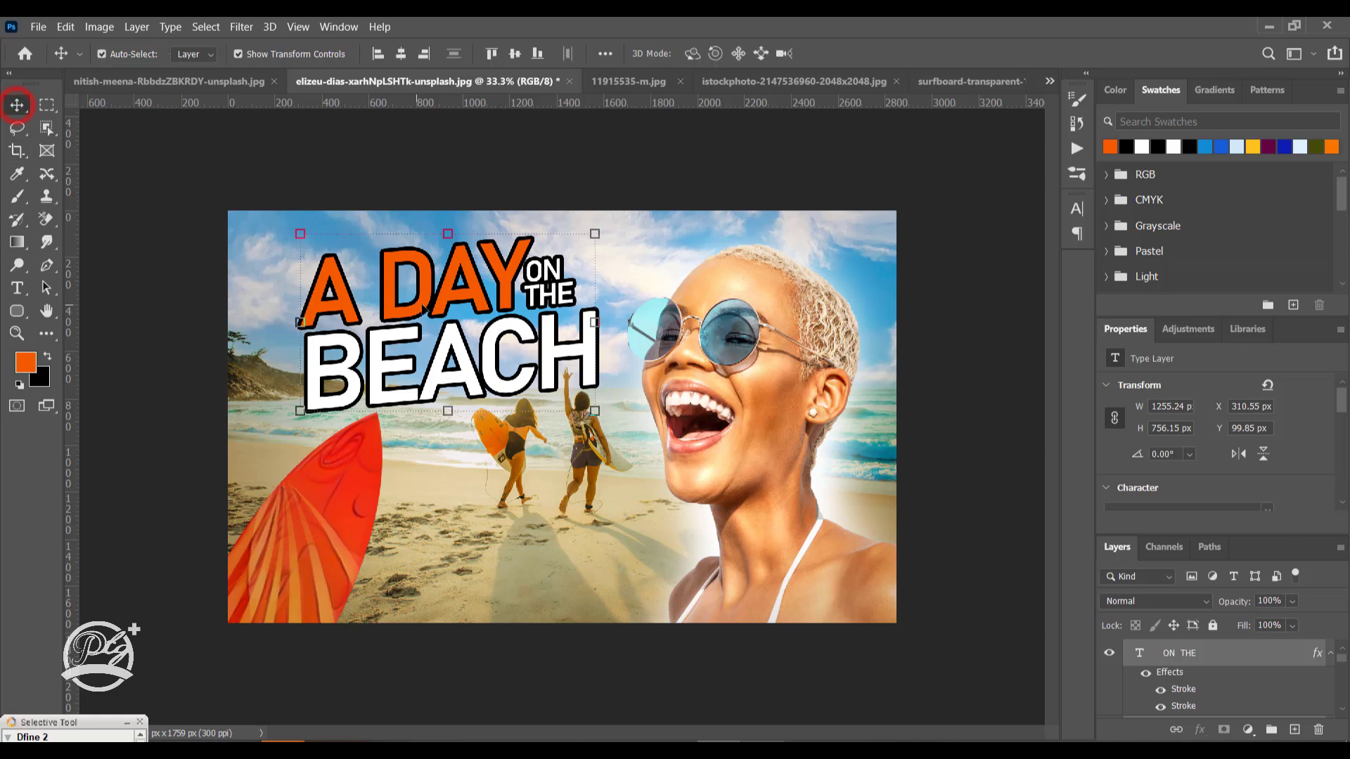
double_click(1124, 329)
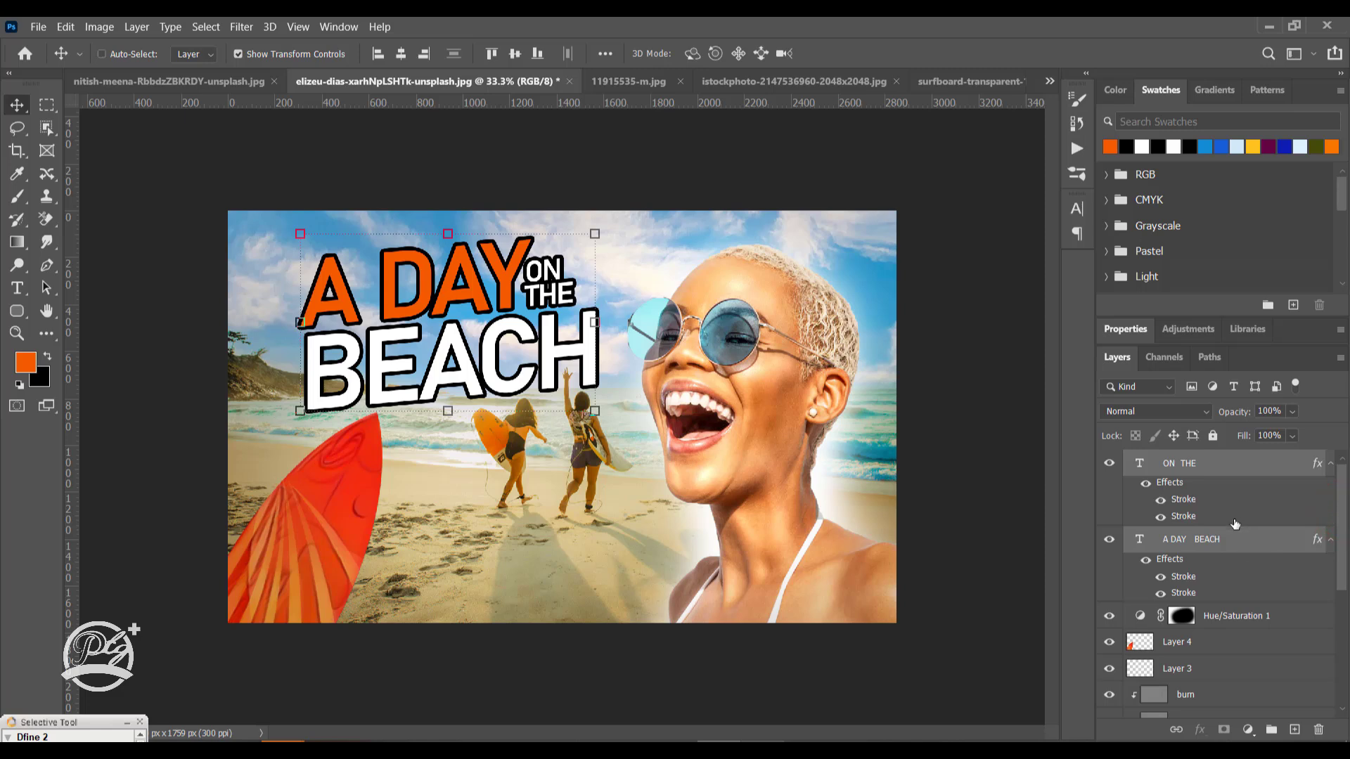
key(ctrl+g)
Apply a white (ffffff) Outer Glow to the headline group with 38% spread and 57 px size
click(1258, 460)
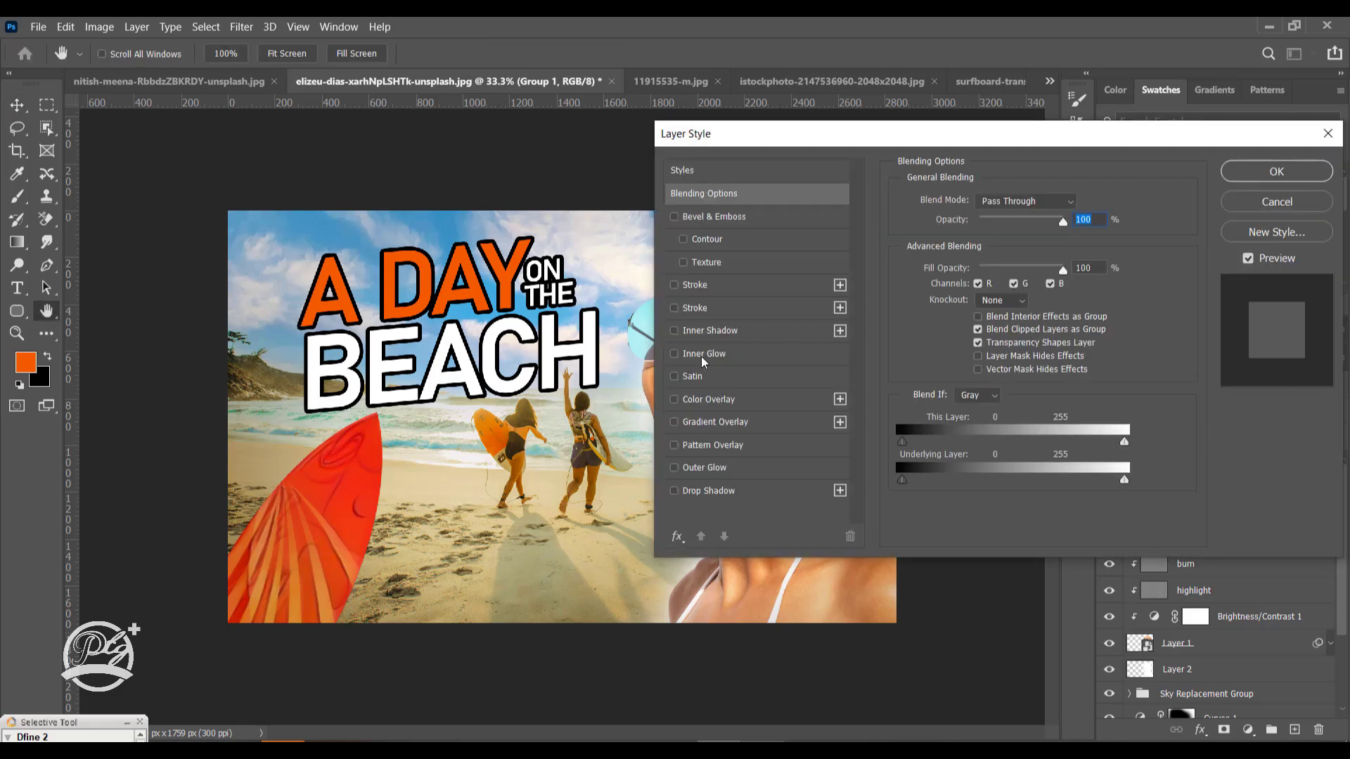
click(696, 467)
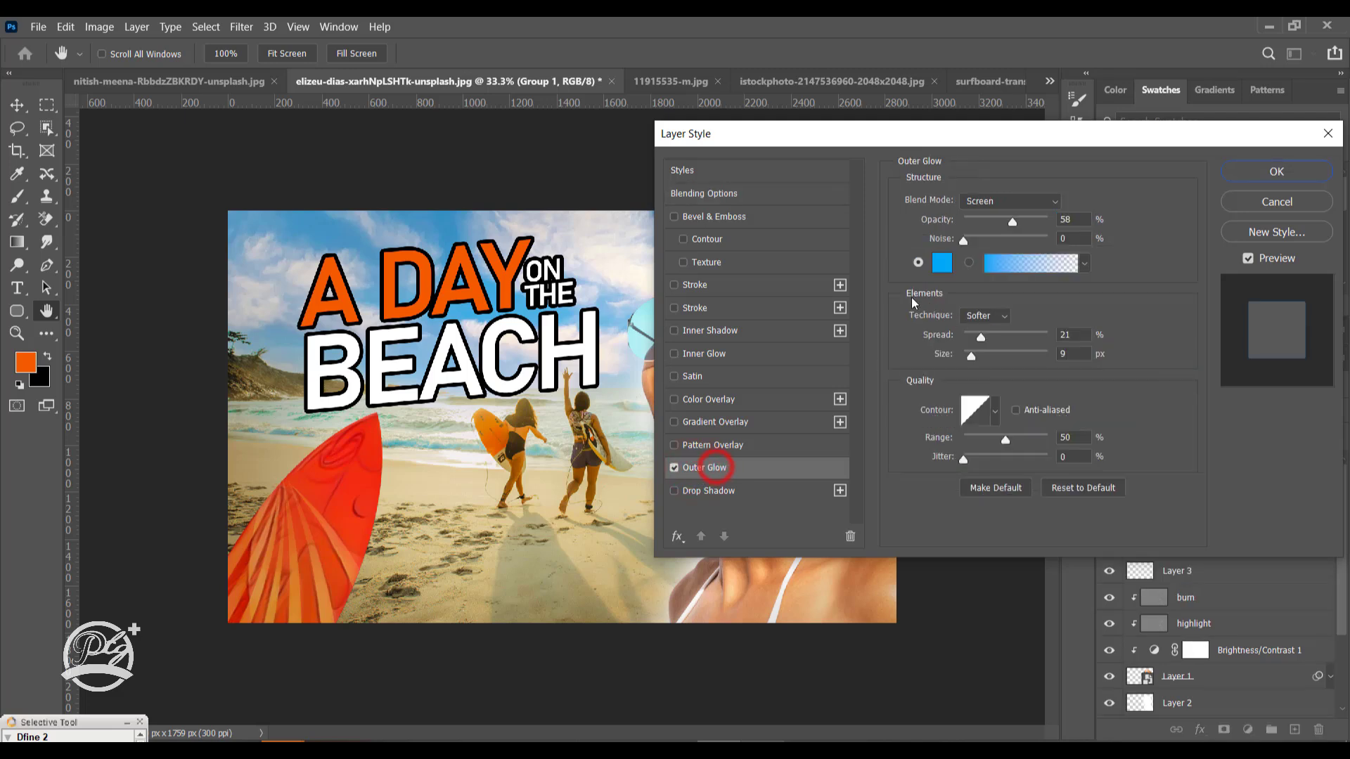
click(943, 263)
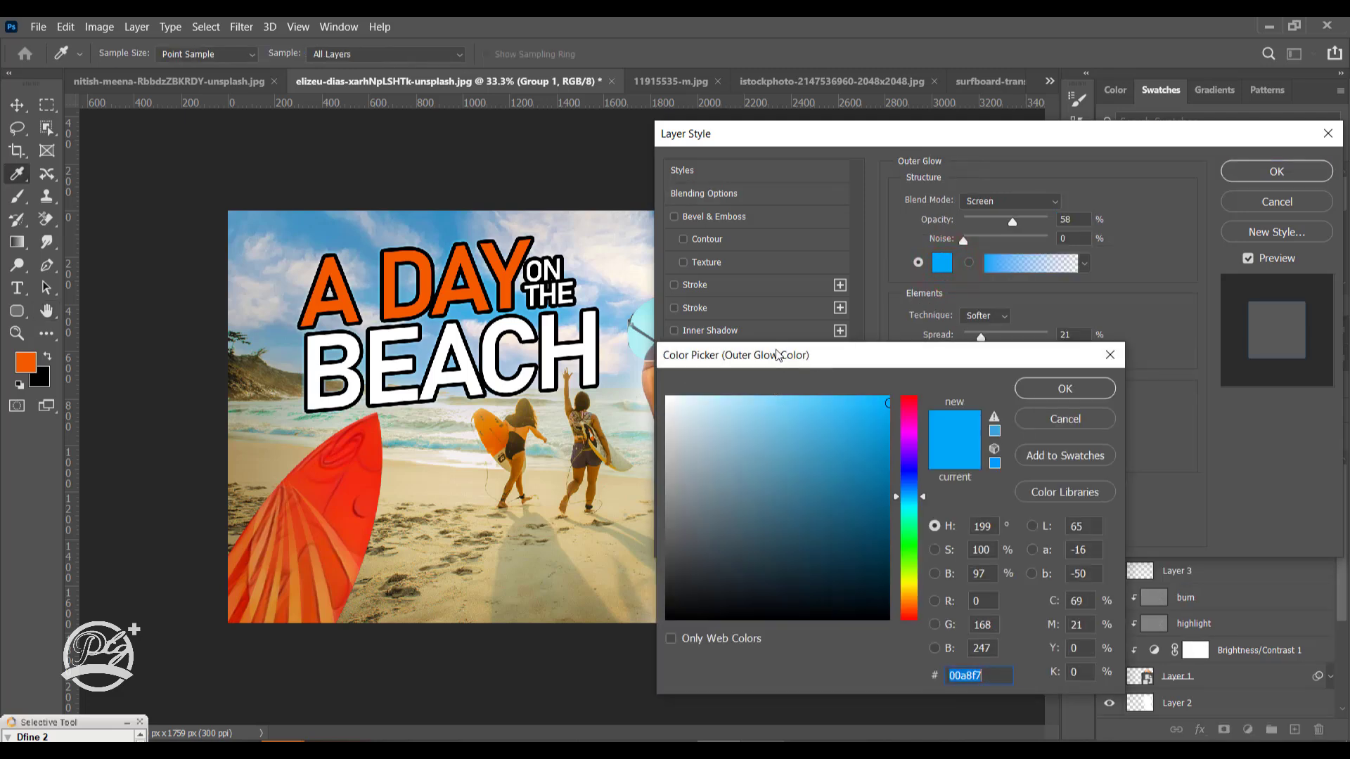
click(762, 333)
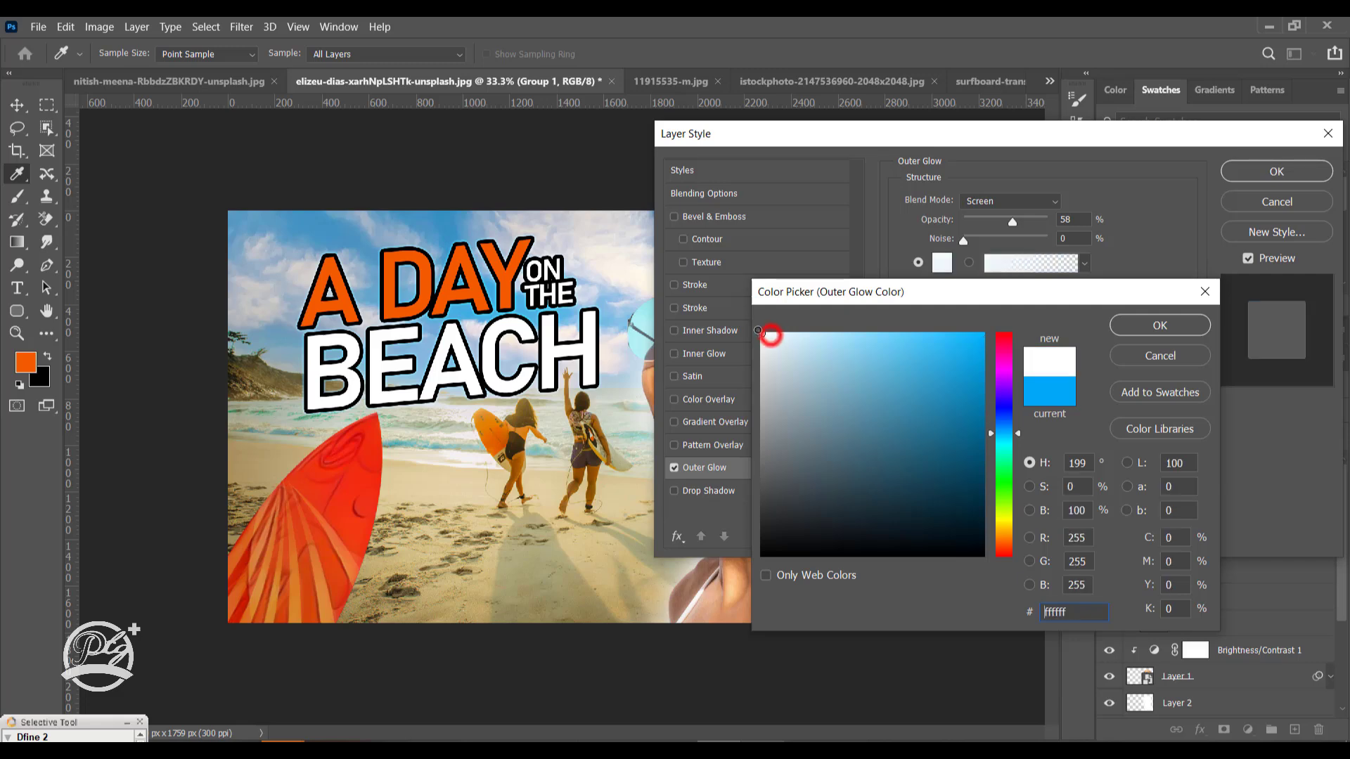
click(1160, 326)
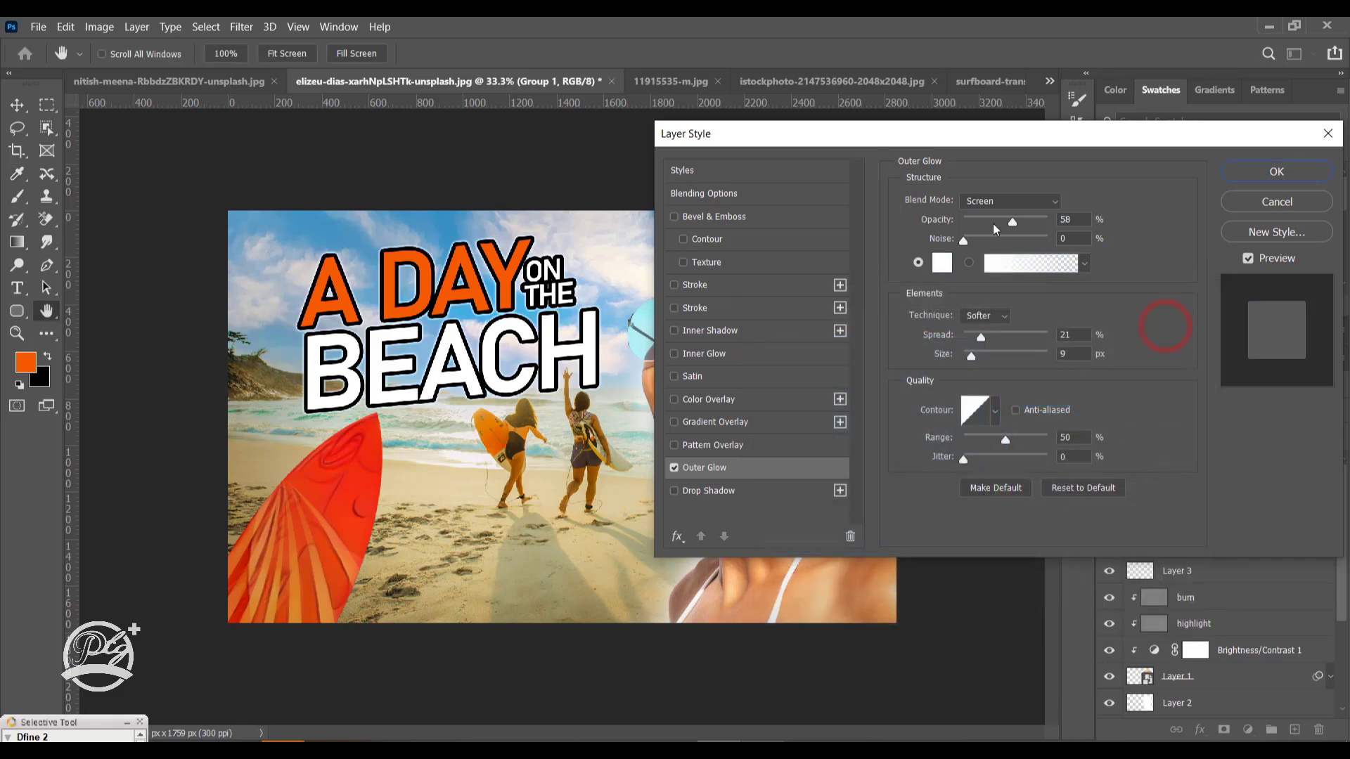
drag(981, 337, 990, 363)
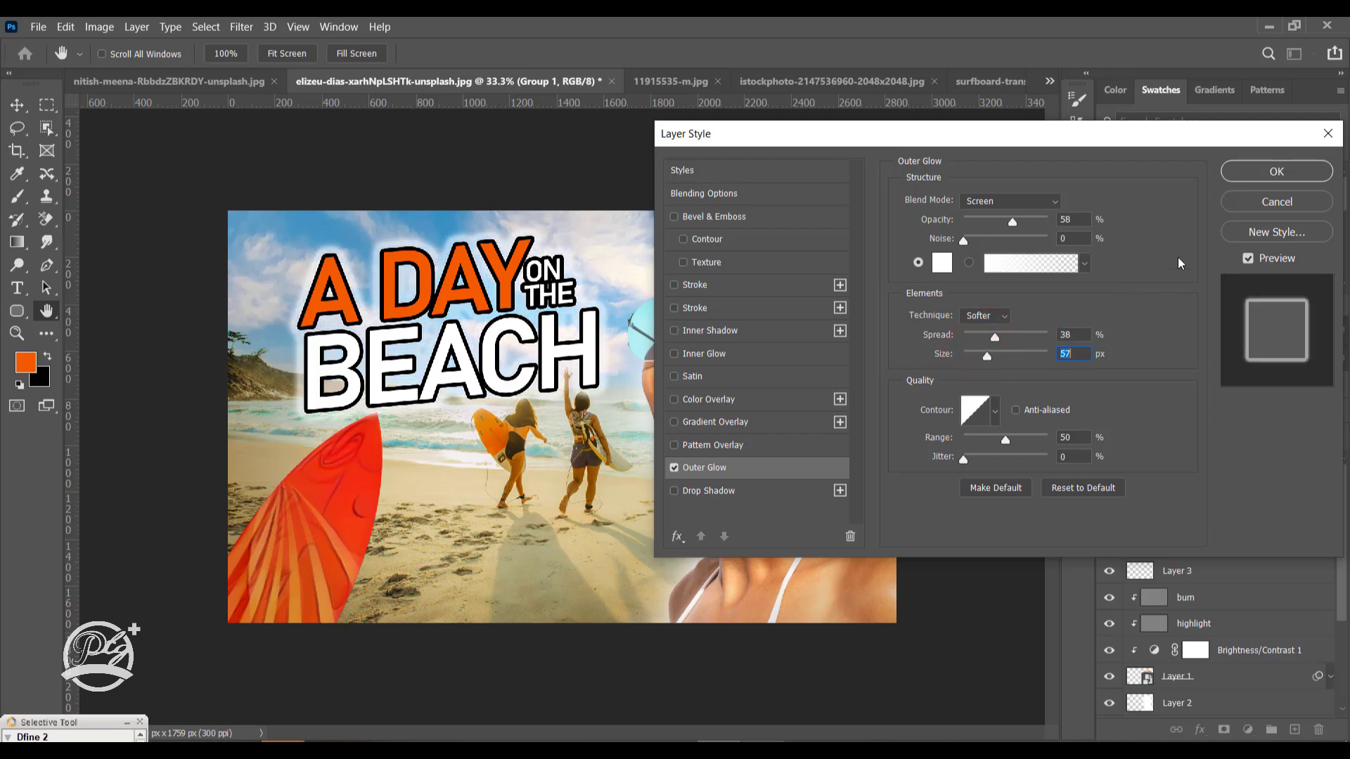
click(1253, 173)
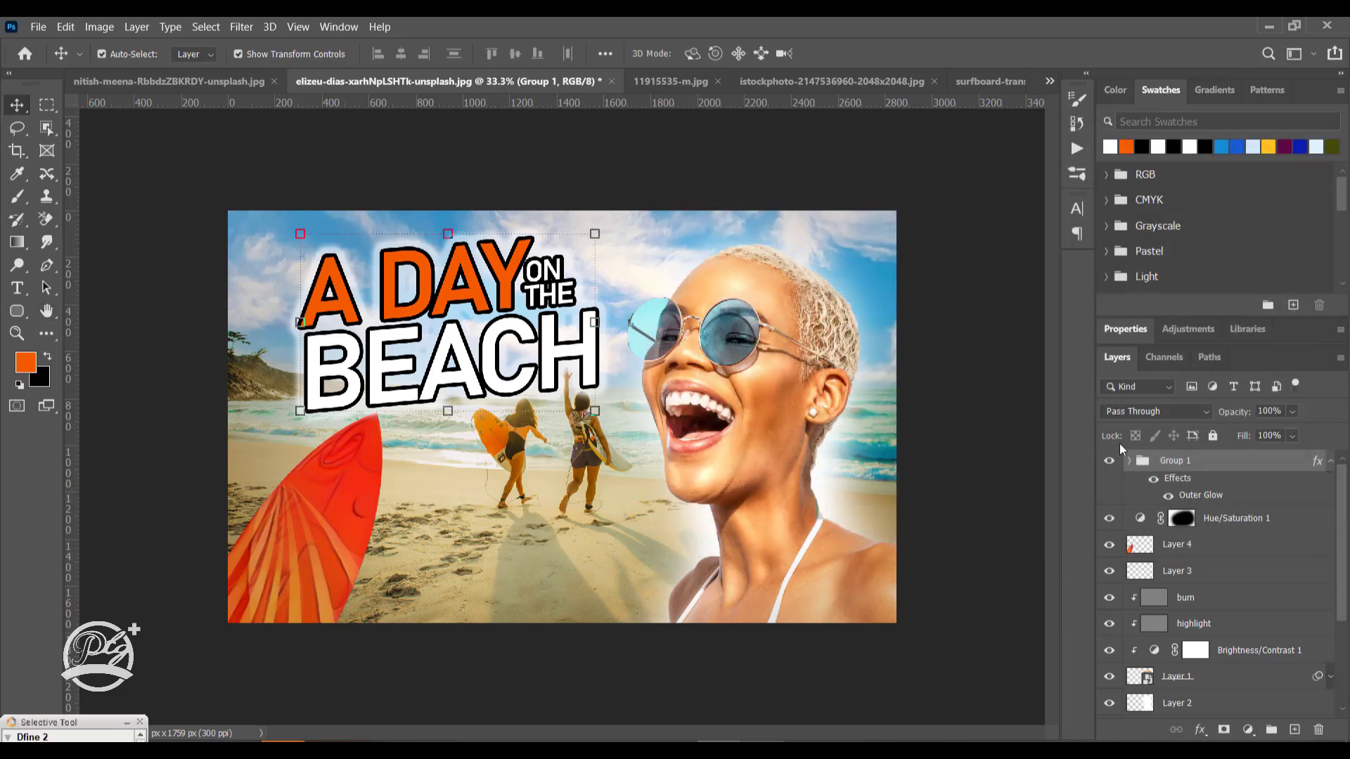
Place the headline group beneath the surfboard layer and move the surfboard up so its tip overlaps the word BEACH
drag(1203, 462, 1195, 558)
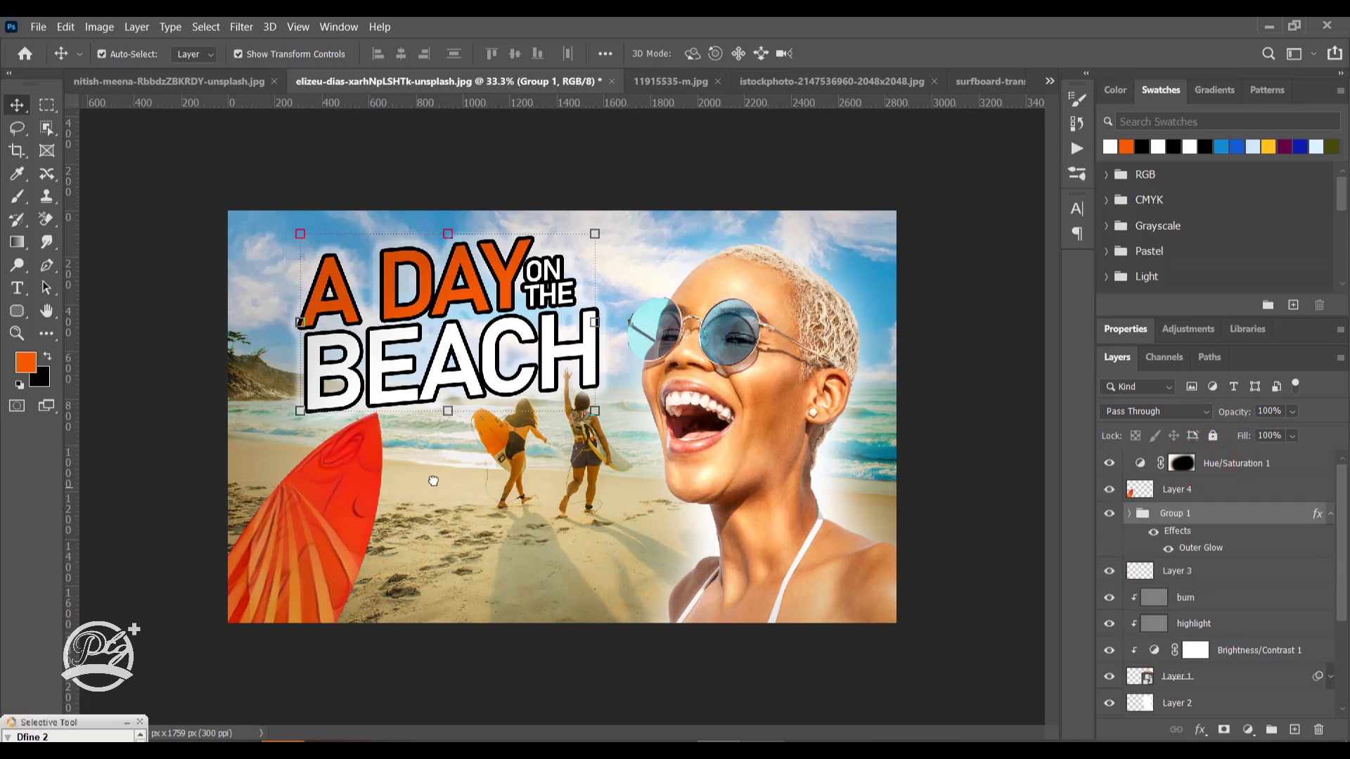
click(332, 506)
click(362, 449)
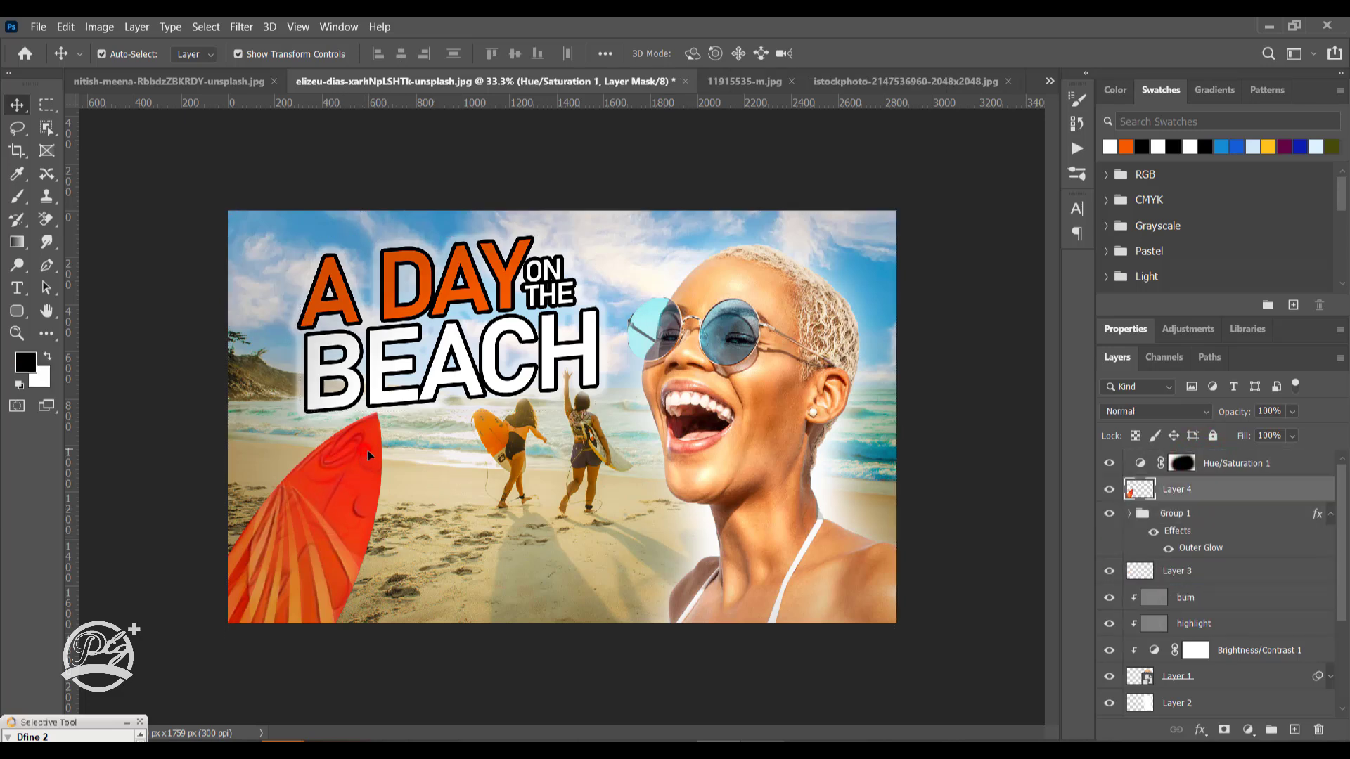
drag(359, 456, 369, 431)
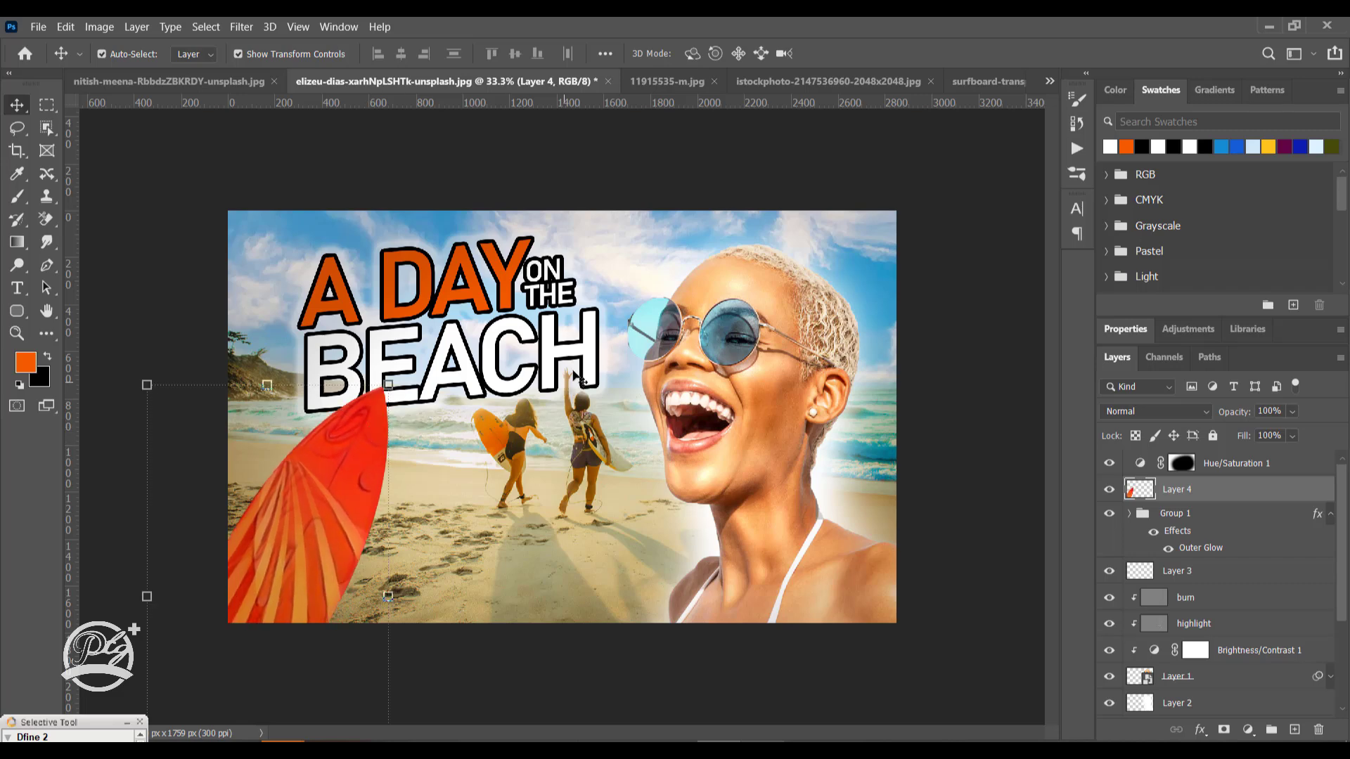
click(565, 187)
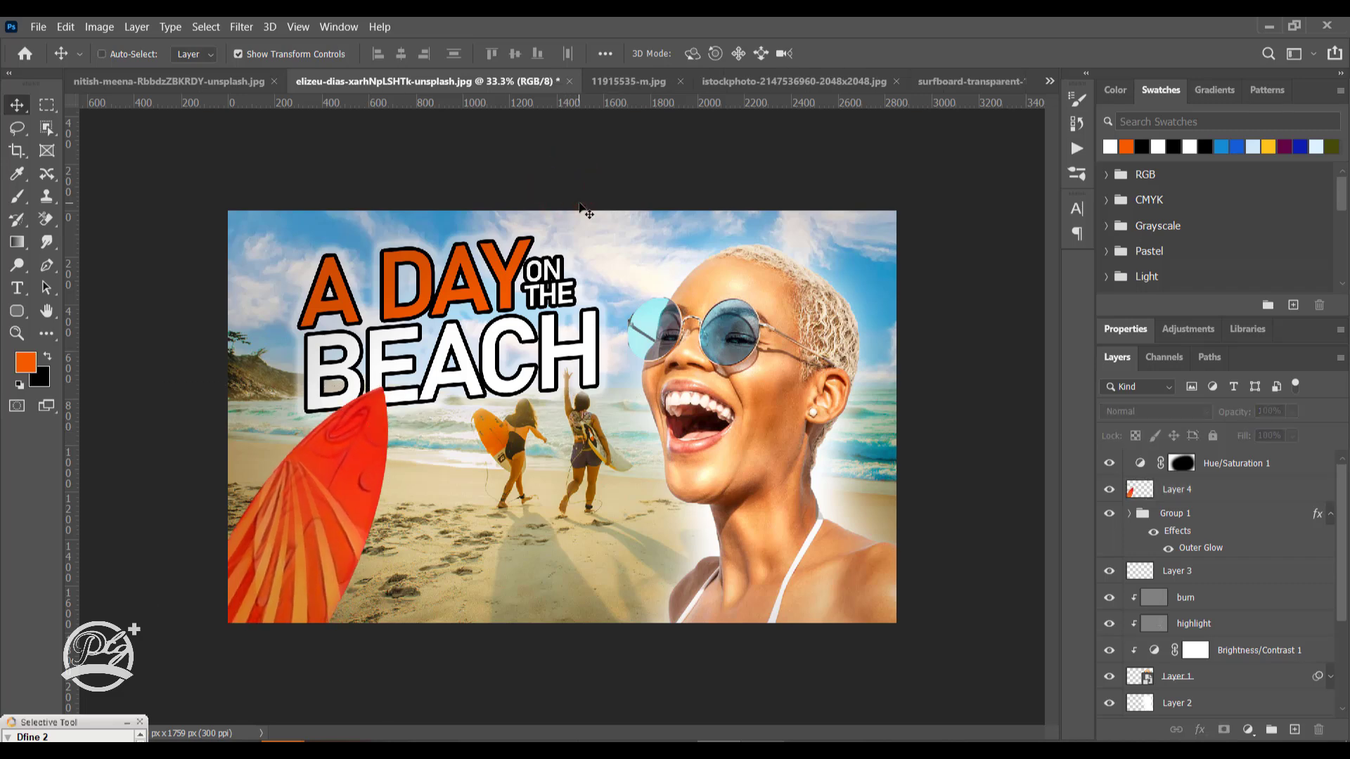
key(ctrl+minus)
key(ctrl+plus)
key(ctrl+plus)
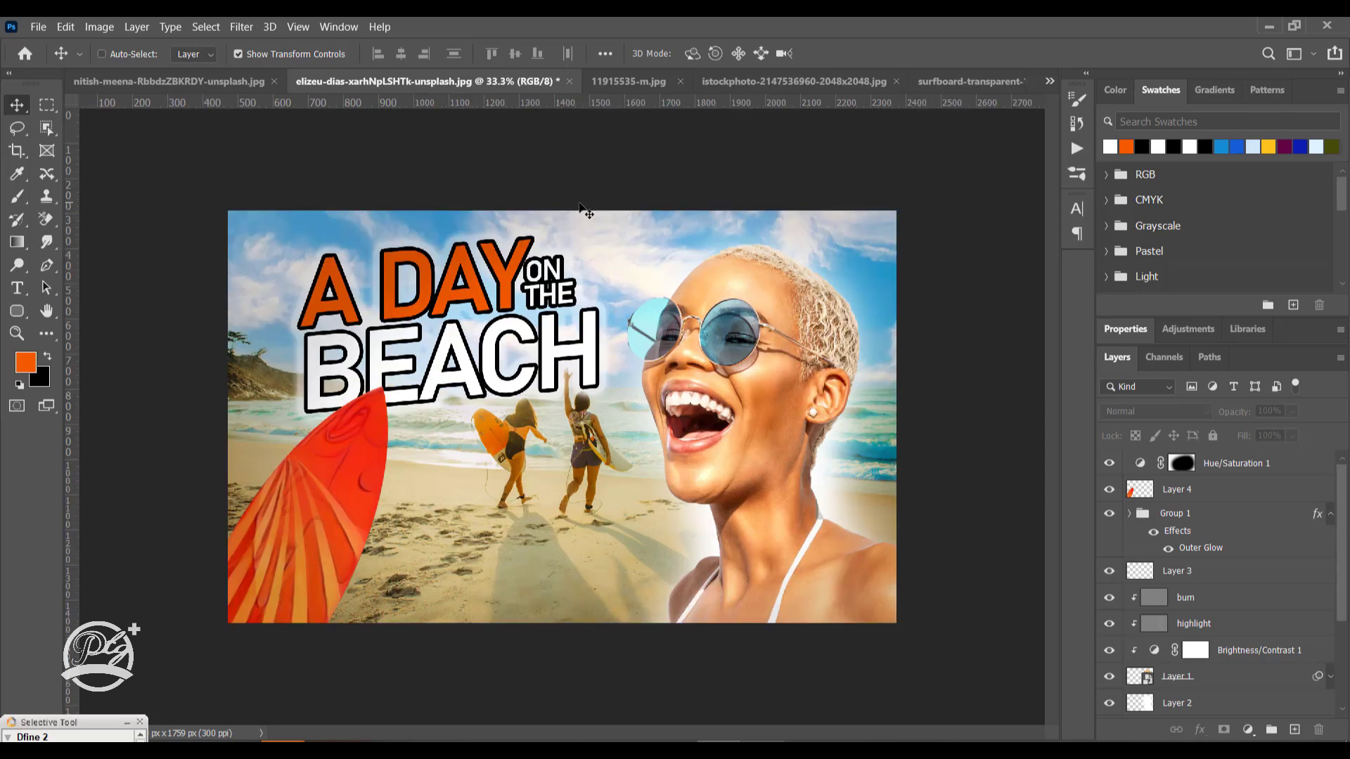
key(ctrl+minus)
key(ctrl+minus)
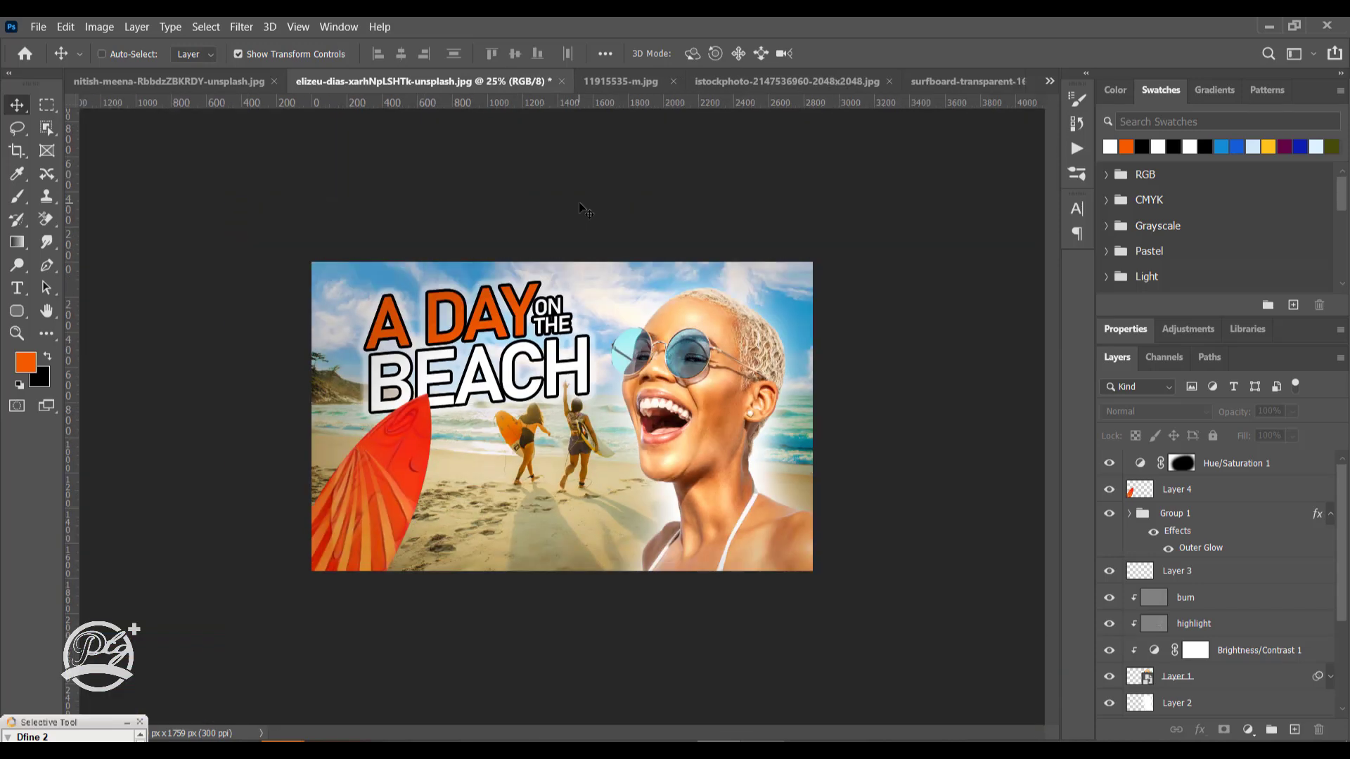
key(ctrl+plus)
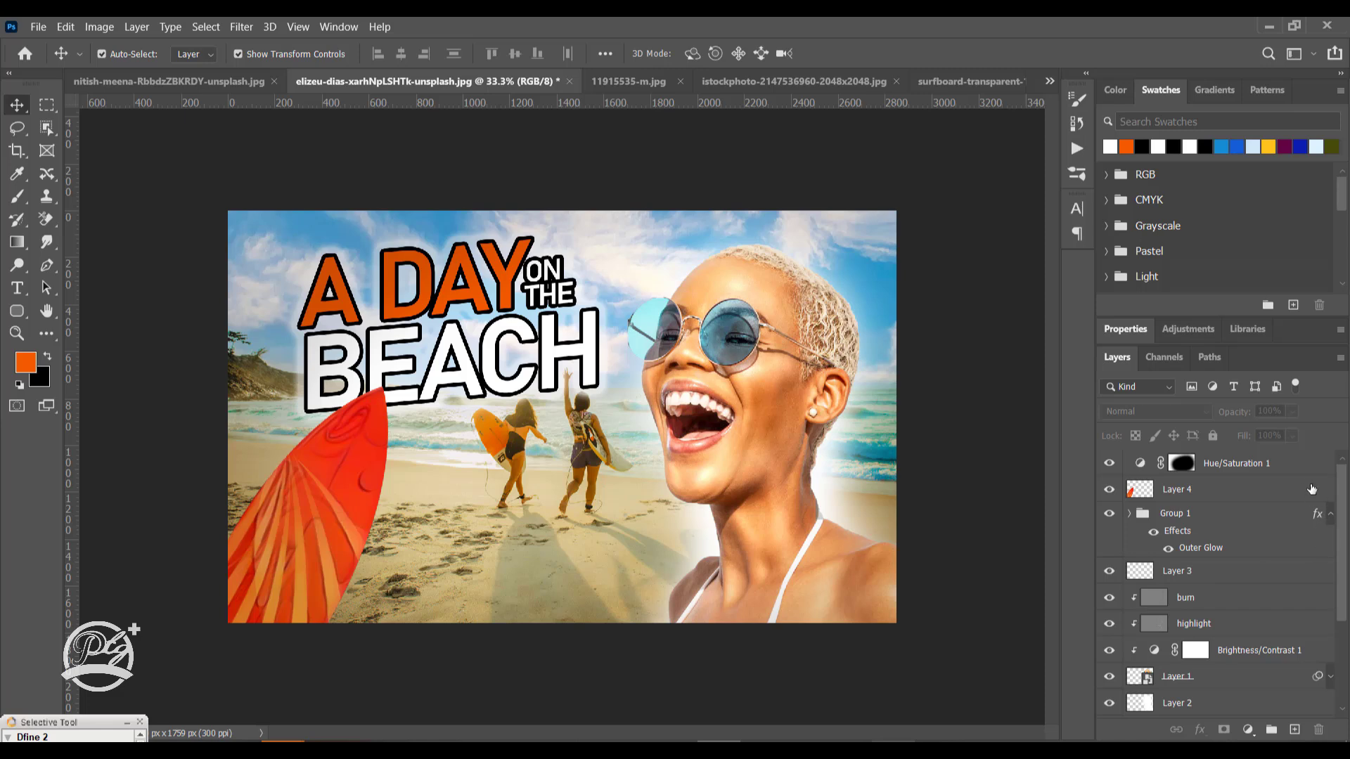
Stamp all visible layers into a new layer above Hue/Saturation 1 and toggle off that layer's visibility
click(1295, 463)
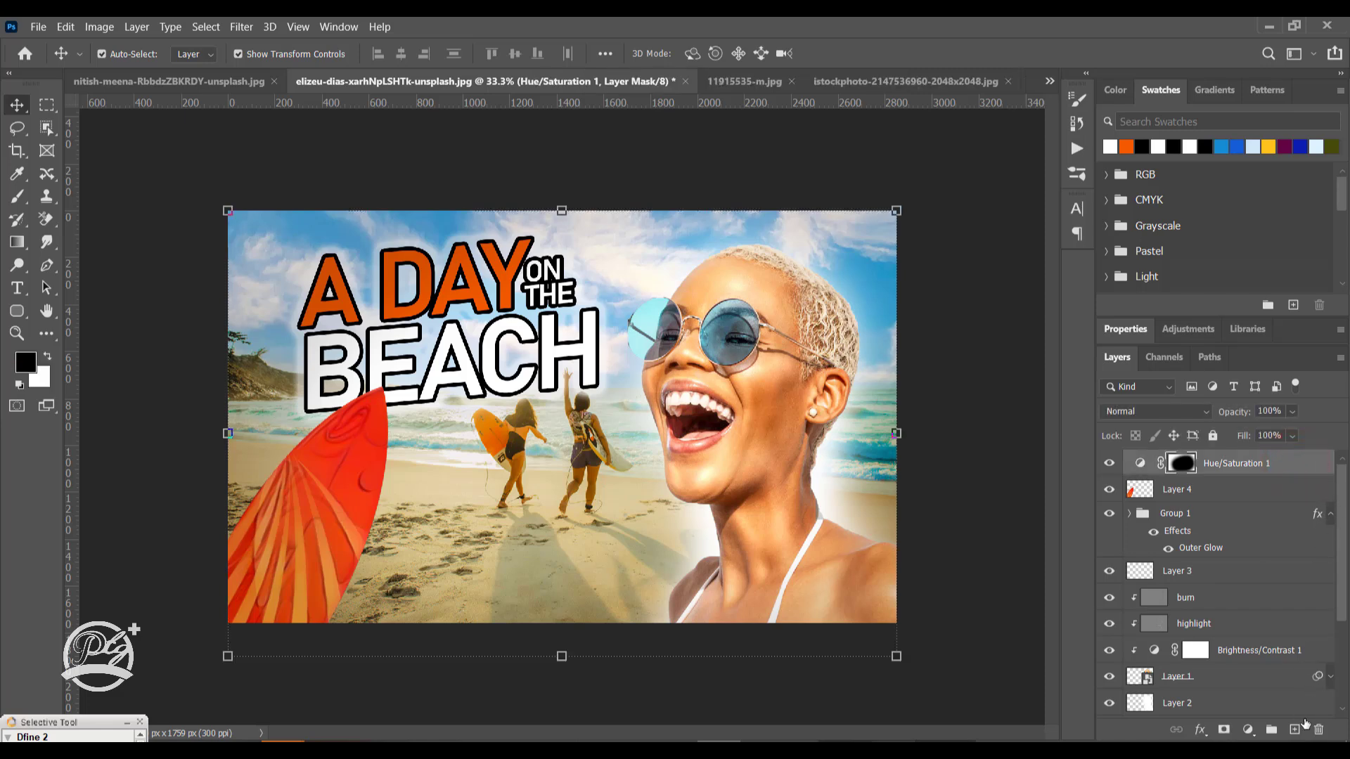
click(1296, 728)
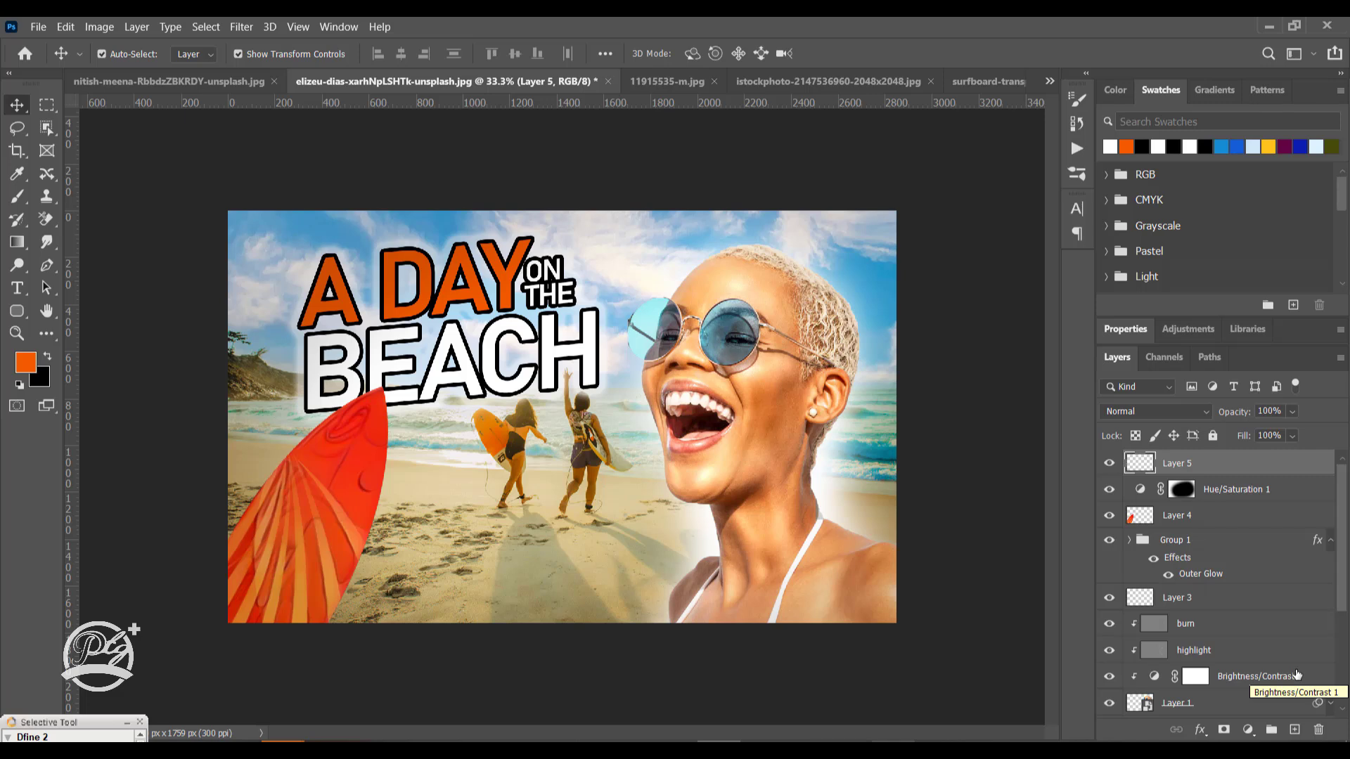
key(ctrl+alt+shift+e)
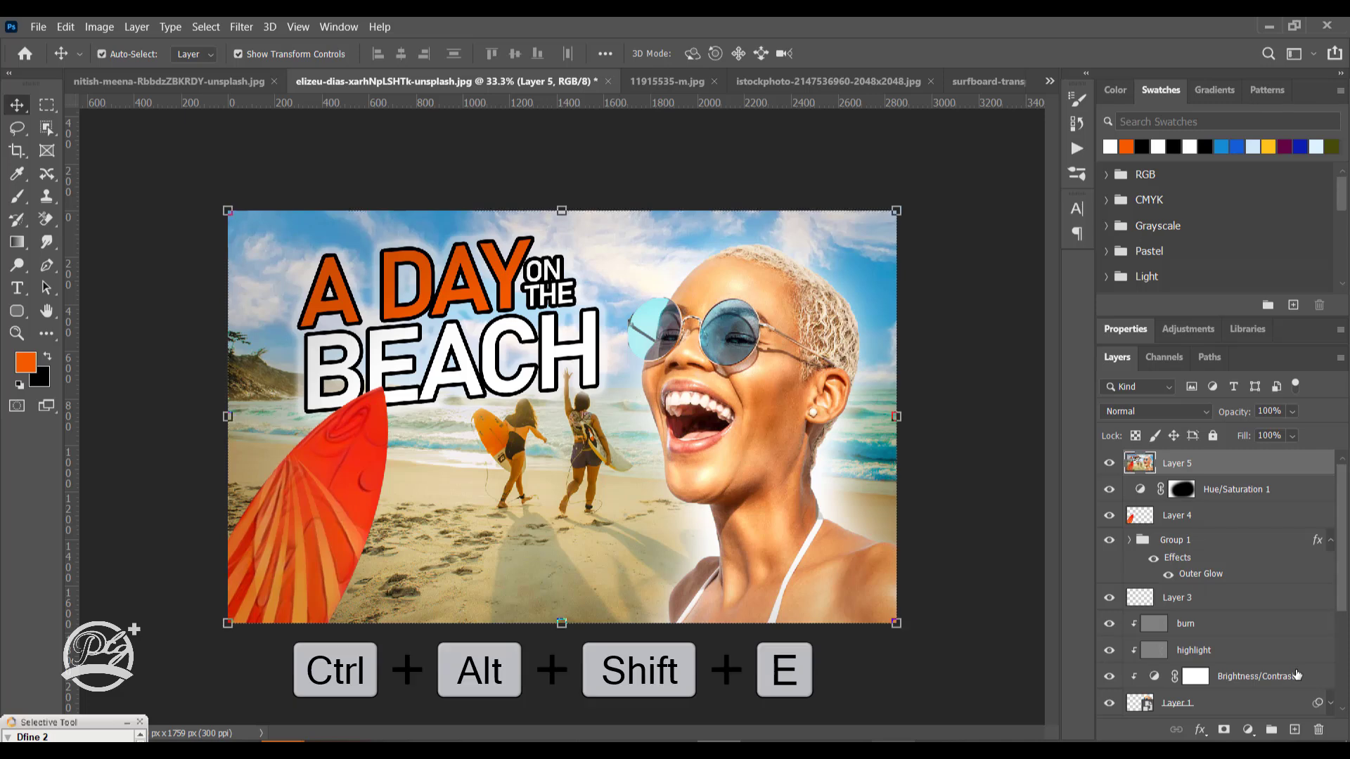
click(1109, 463)
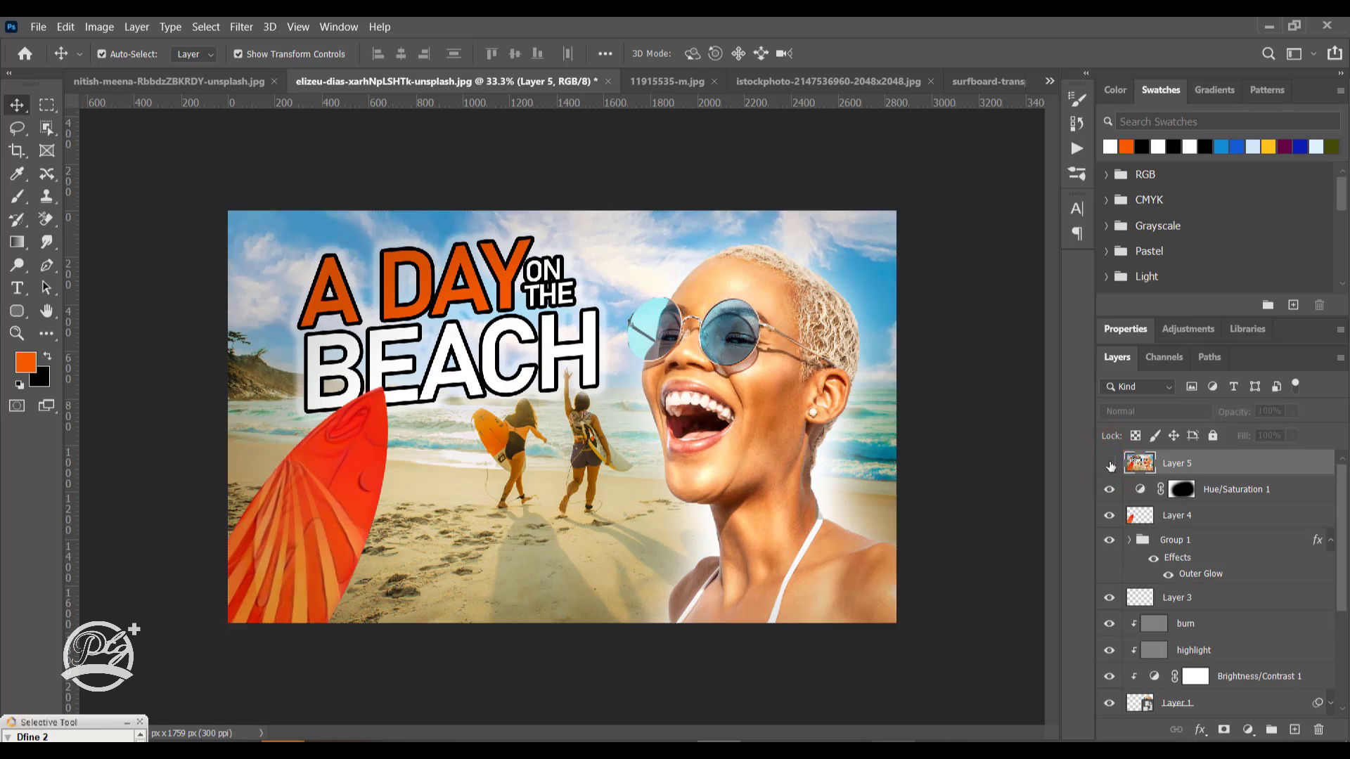
Make Layer 5 visible and convert it to a smart object
click(1110, 464)
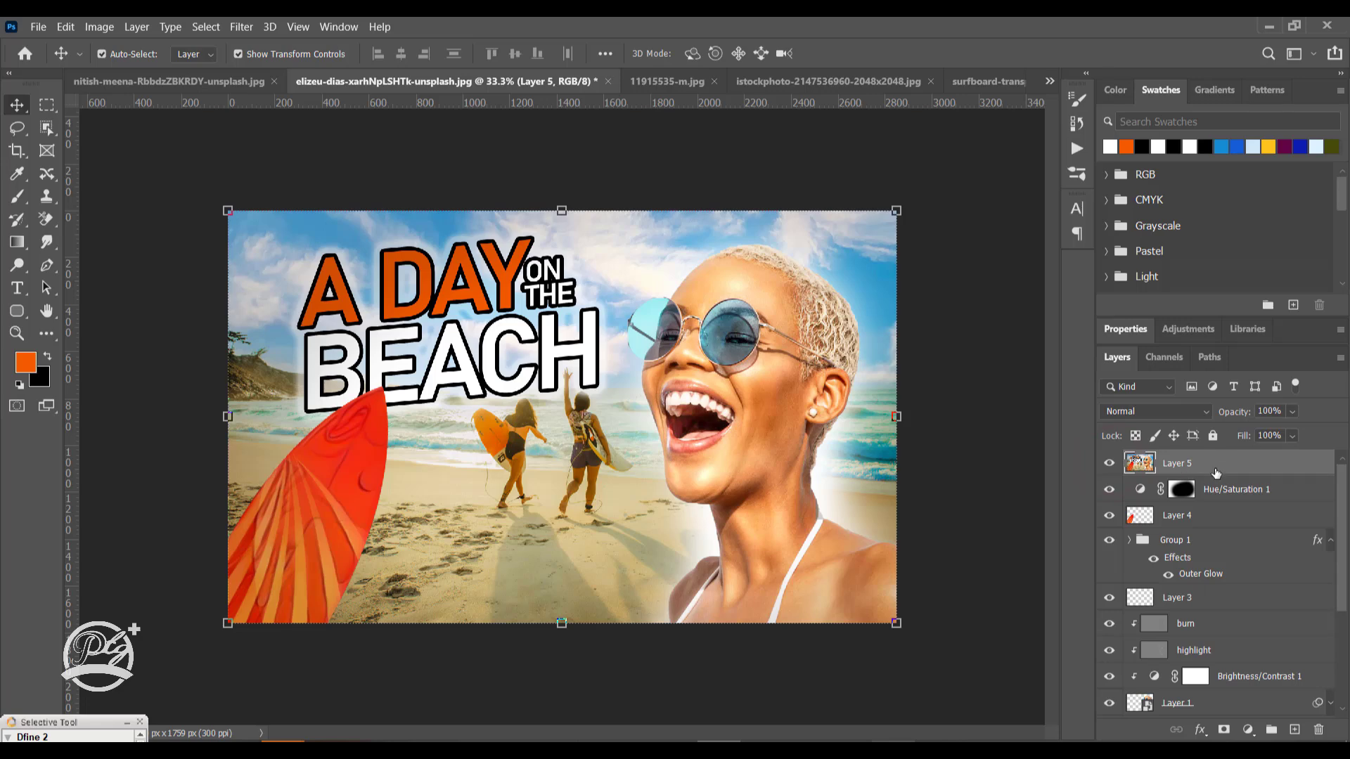
right_click(1214, 467)
click(1073, 245)
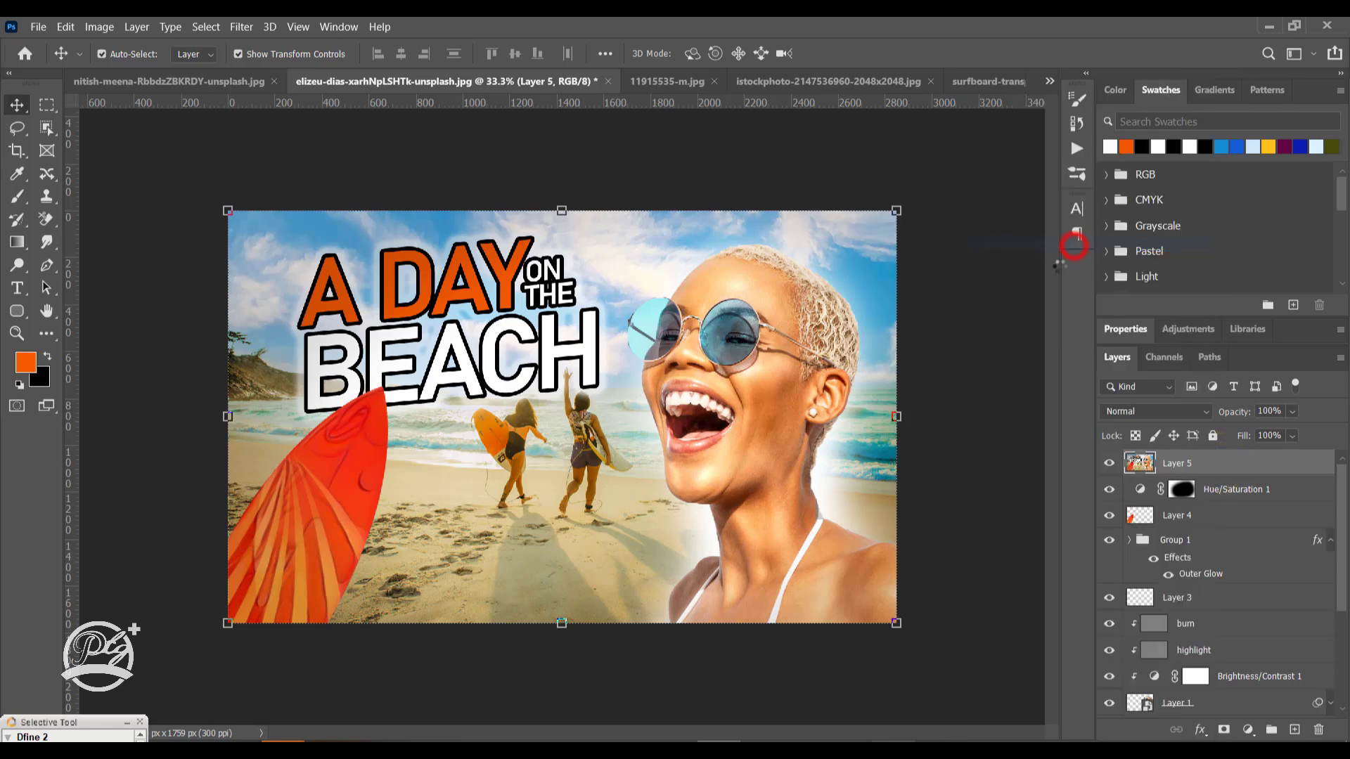
Open the Camera Raw Filter on Layer 5 and set Contrast to +21, Highlights to -16 and Shadows to +7
click(241, 27)
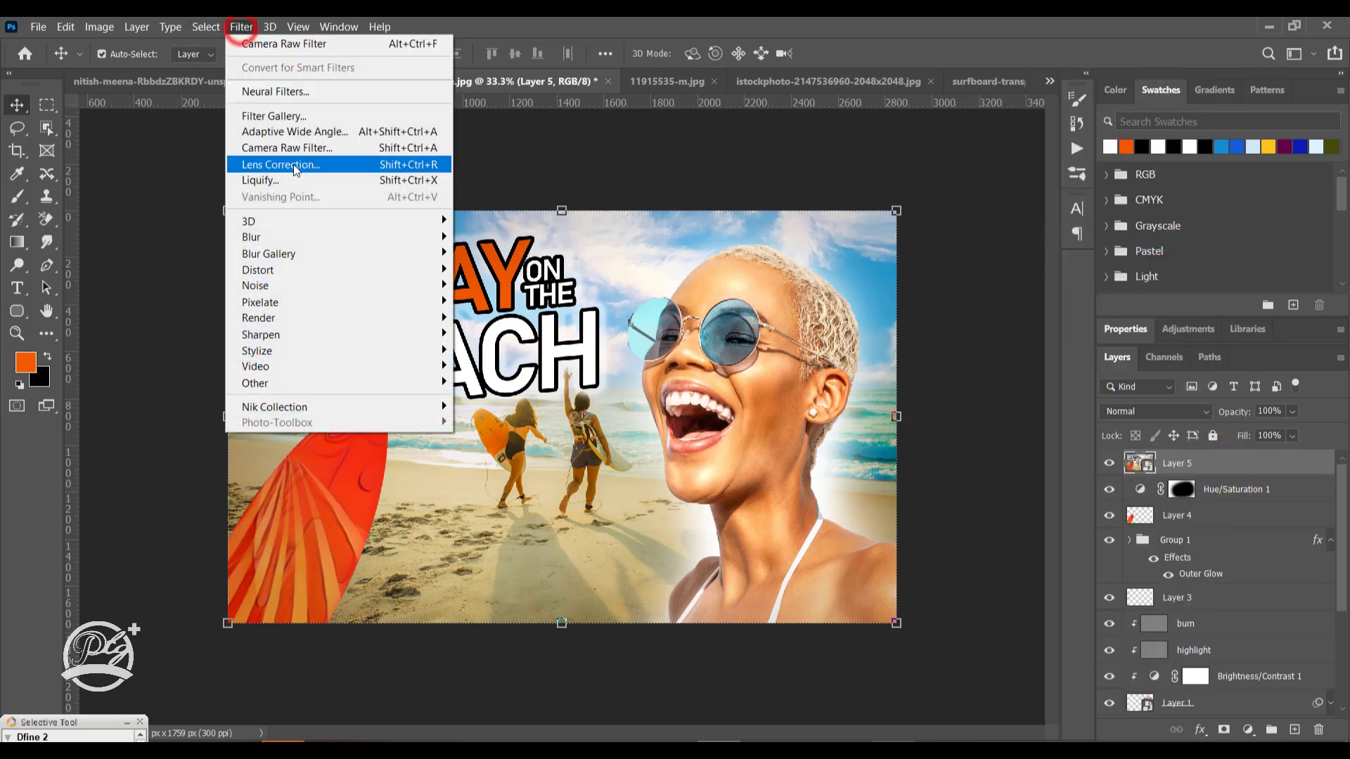
click(294, 167)
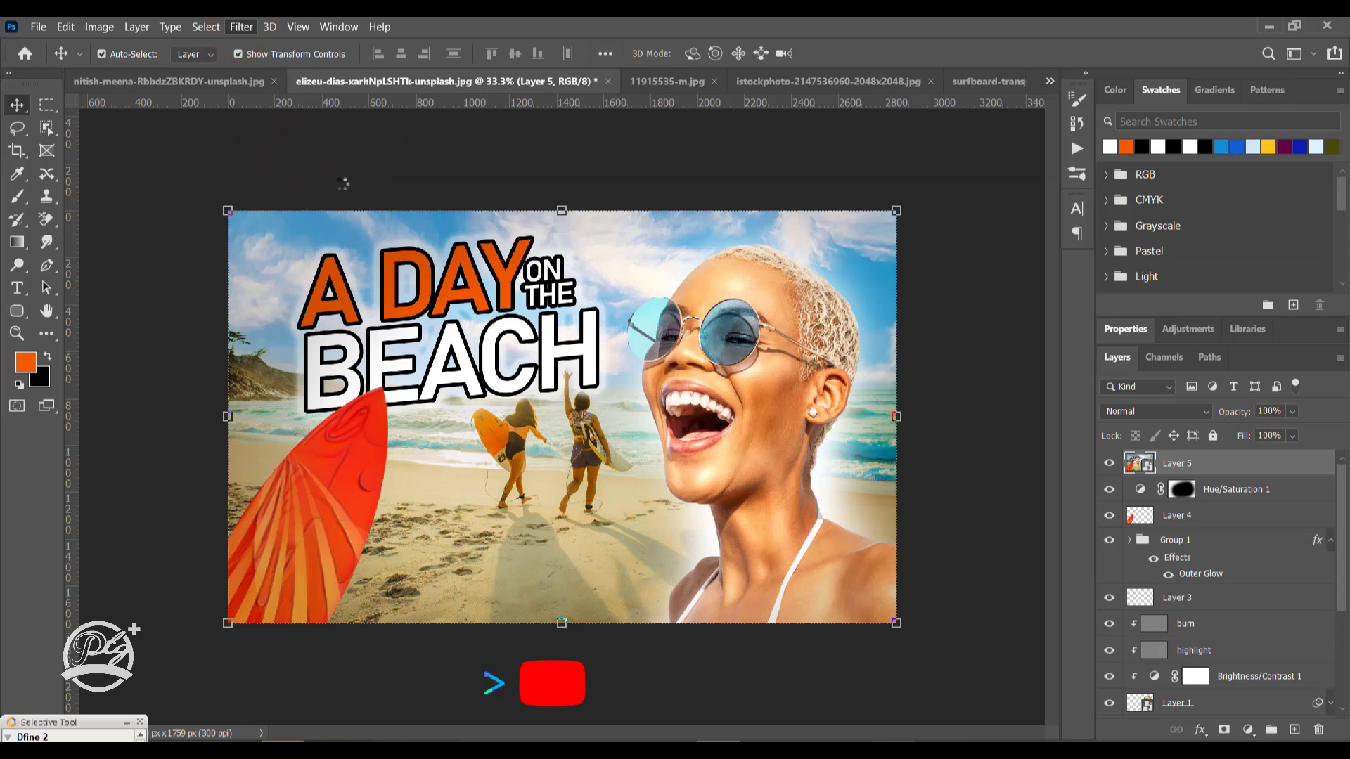
click(1152, 61)
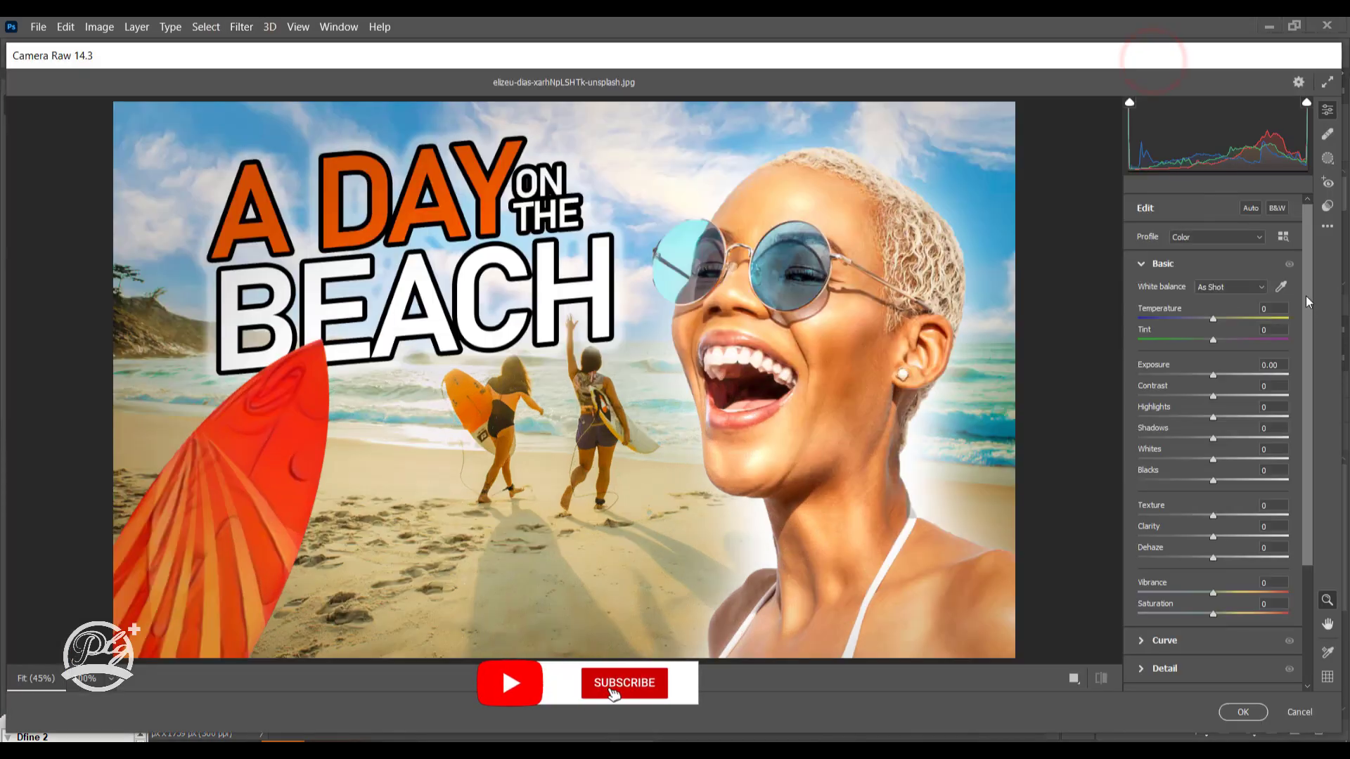
drag(1306, 302, 1306, 306)
drag(1216, 373, 1234, 383)
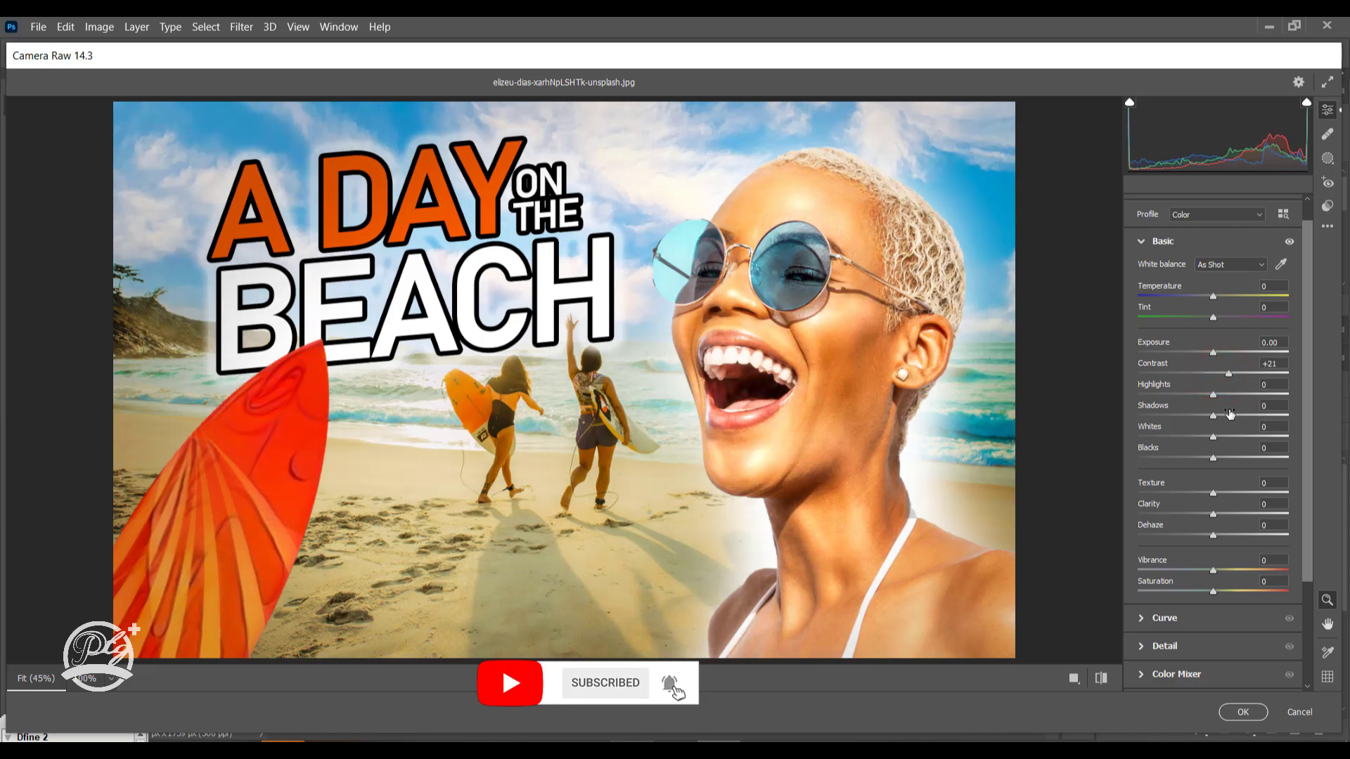
mouse_move(1206, 399)
mouse_down()
mouse_move(1194, 394)
mouse_move(1234, 421)
mouse_move(1219, 419)
mouse_up()
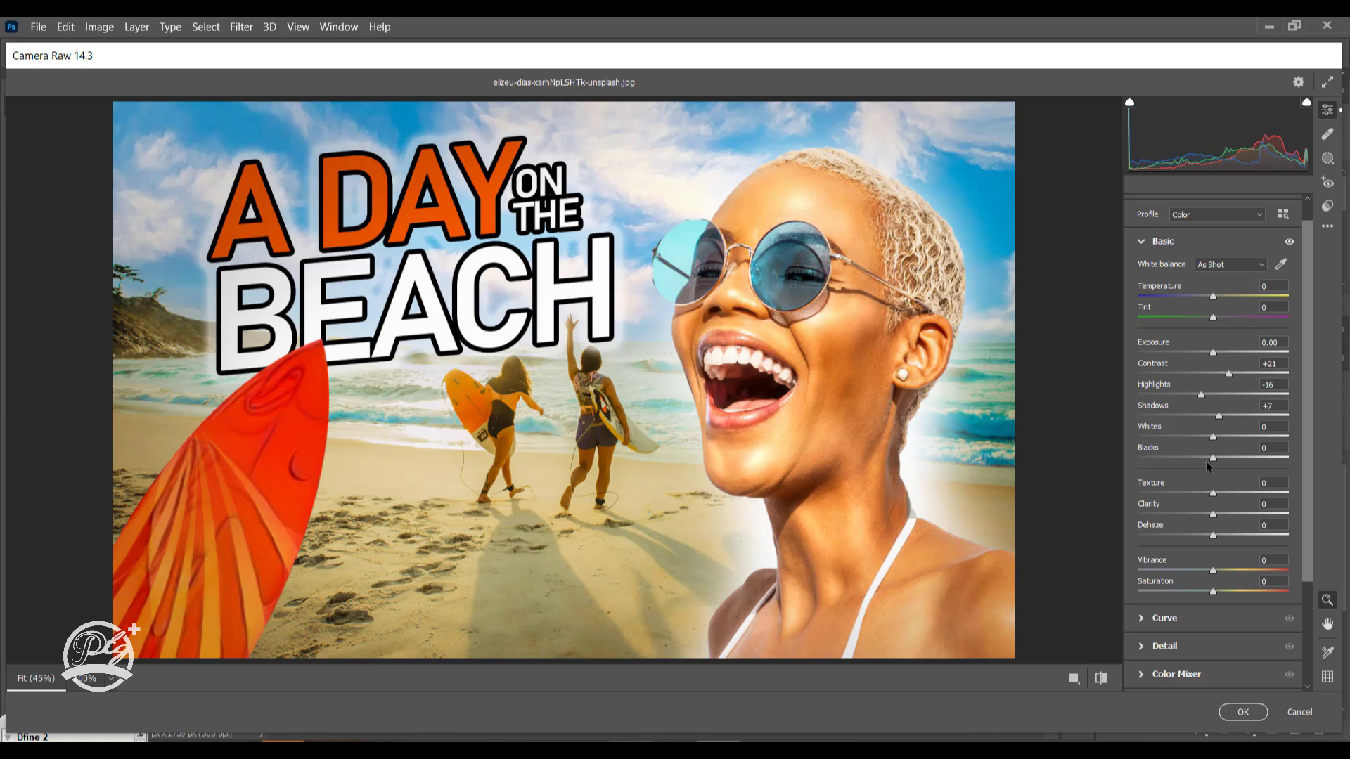
Set Texture to +3, Clarity to +17, Whites to +24, Highlights to -18, Dehaze to +2, Vibrance to +7 and Shadows to +21
mouse_move(1216, 518)
mouse_down()
mouse_move(1227, 519)
mouse_move(1218, 499)
mouse_up()
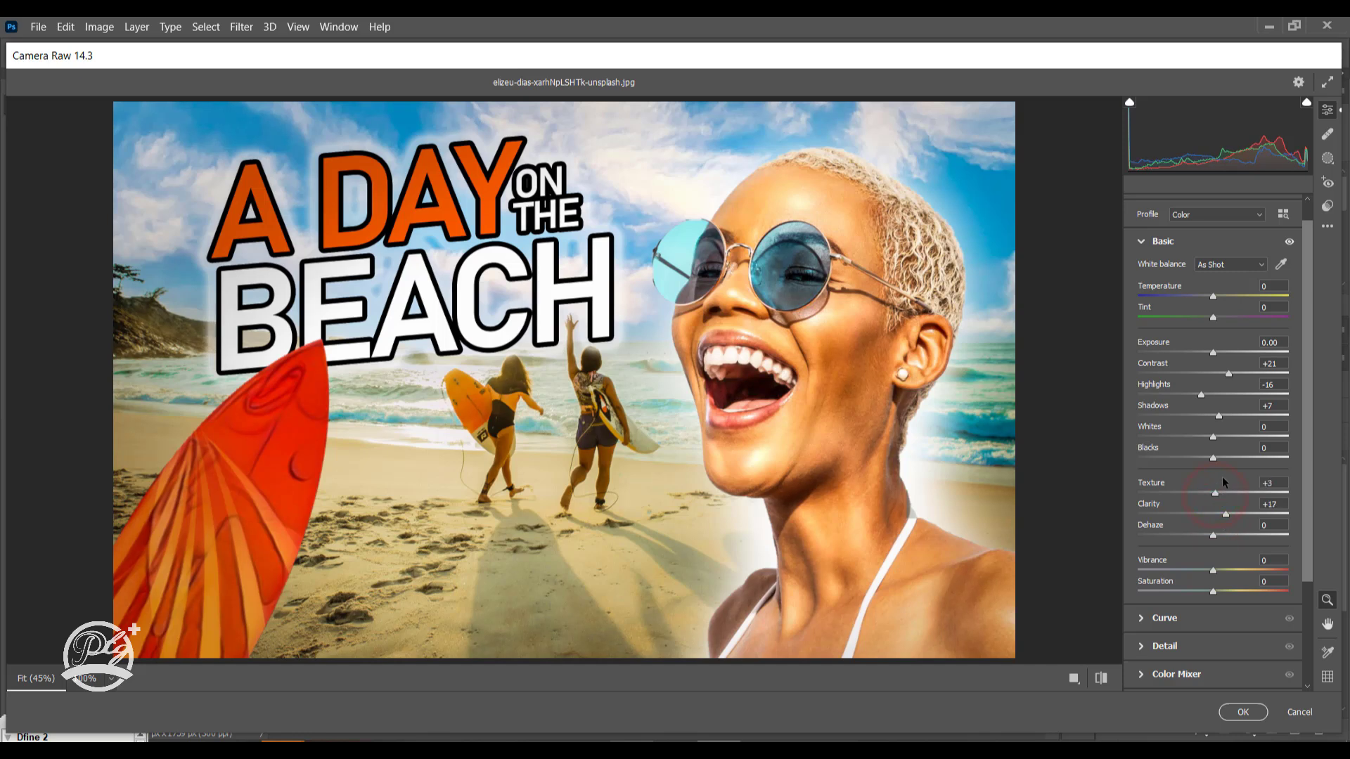
drag(1216, 438, 1231, 441)
mouse_move(1201, 397)
mouse_down()
mouse_move(1189, 396)
mouse_move(1201, 397)
mouse_up()
drag(1221, 542, 1220, 543)
drag(1213, 568, 1220, 569)
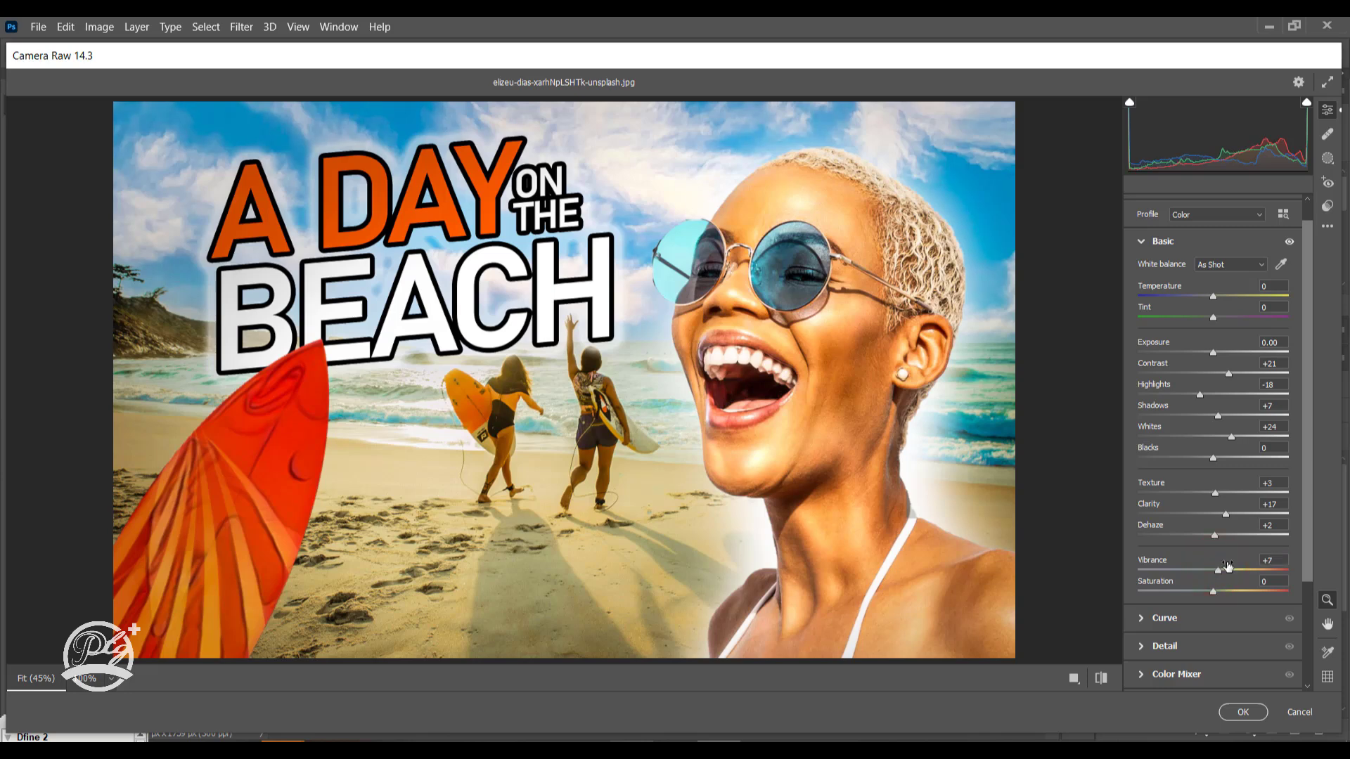
drag(1217, 416, 1302, 507)
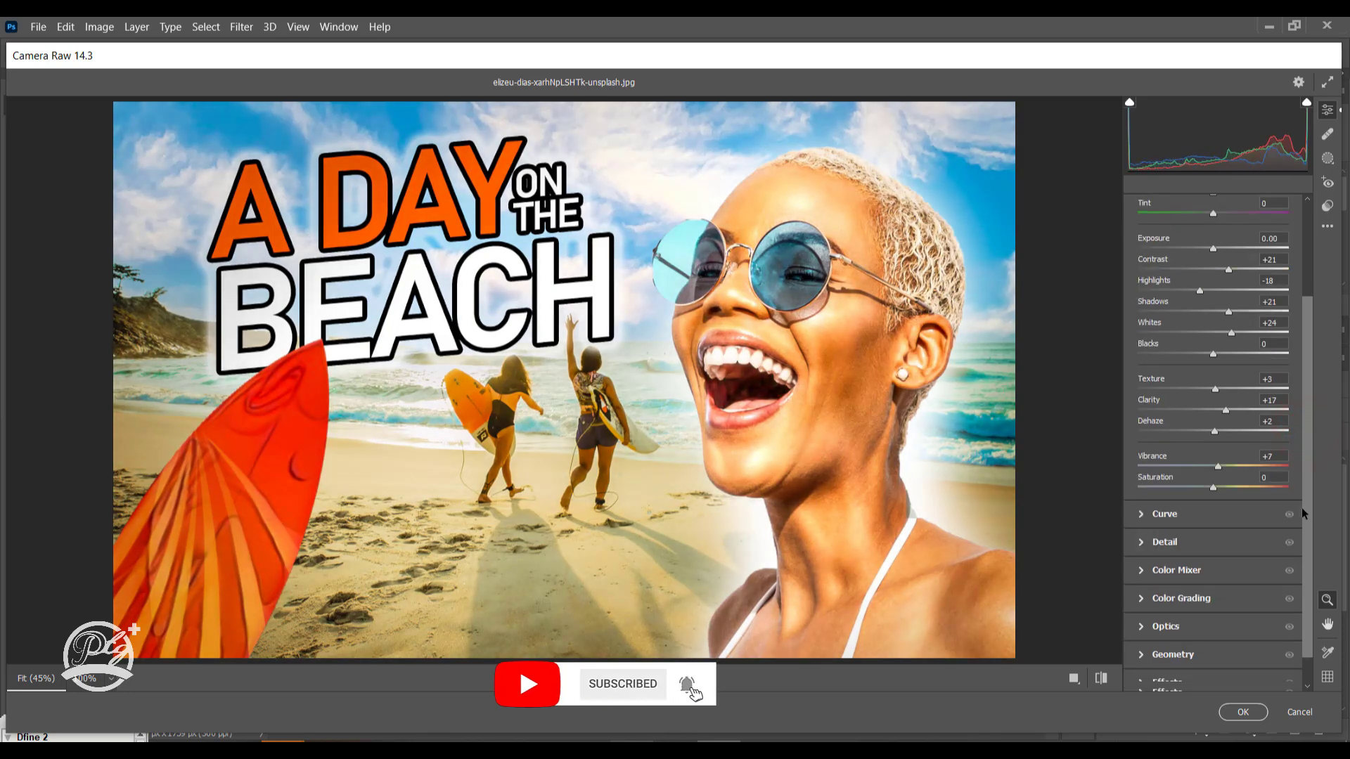
Set Sharpening to 10 in the Detail settings, compare the image with the default settings and apply the Camera Raw adjustments
click(1147, 542)
click(1155, 532)
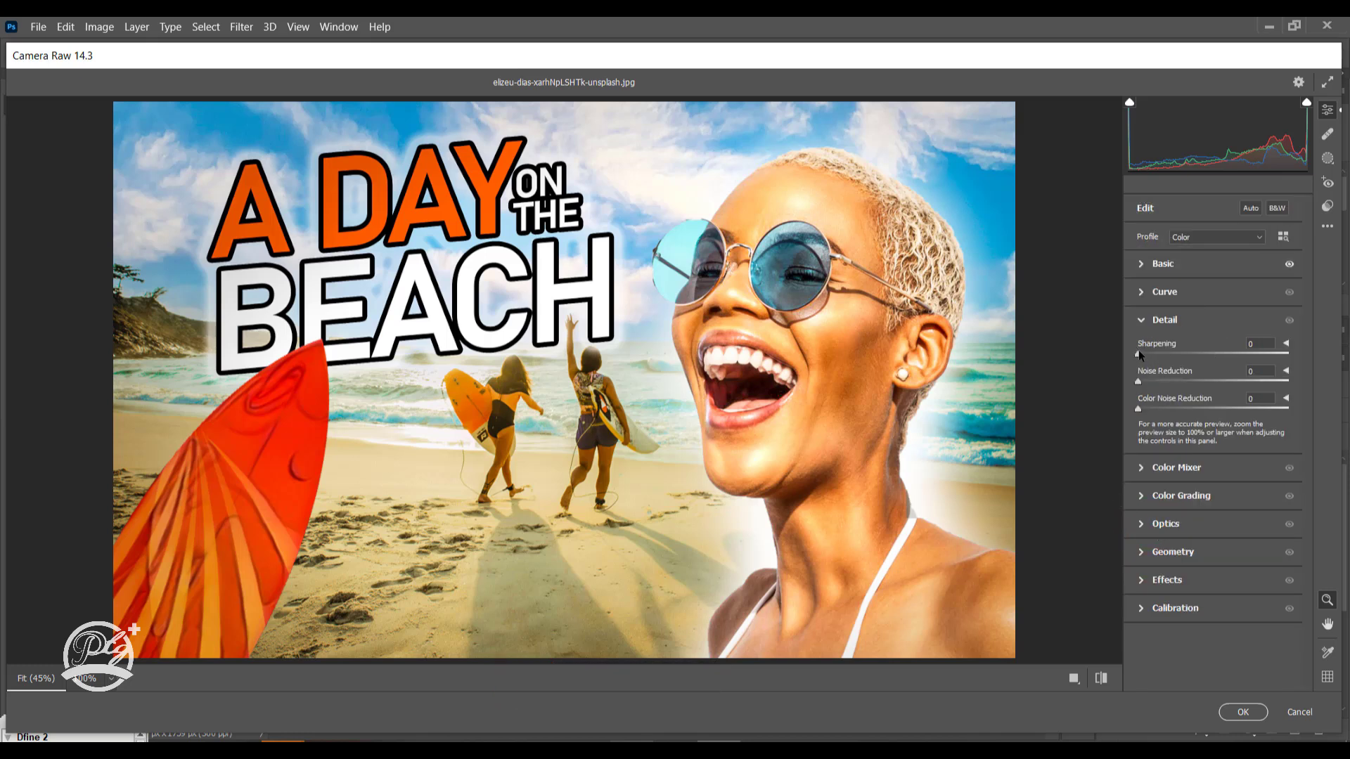
drag(1147, 351, 1149, 353)
click(1097, 679)
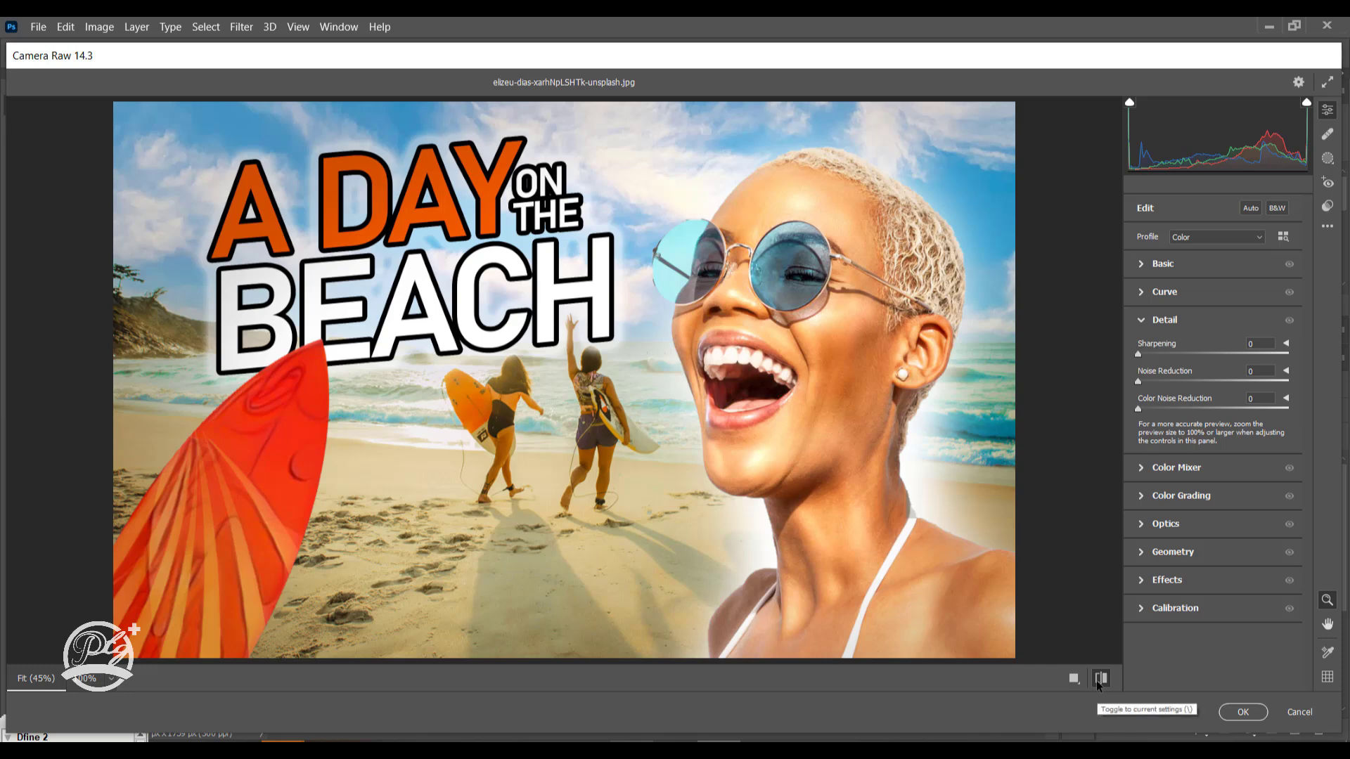
click(1098, 679)
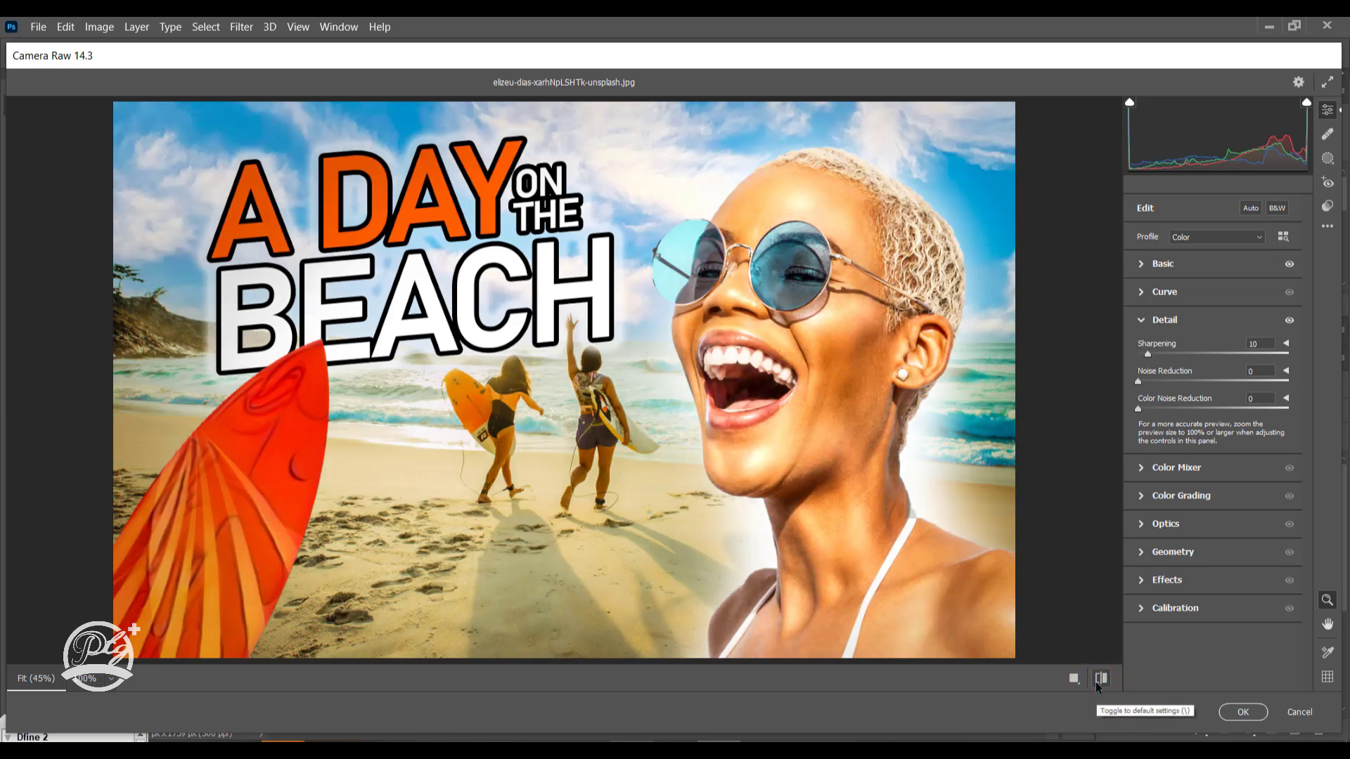
click(1241, 715)
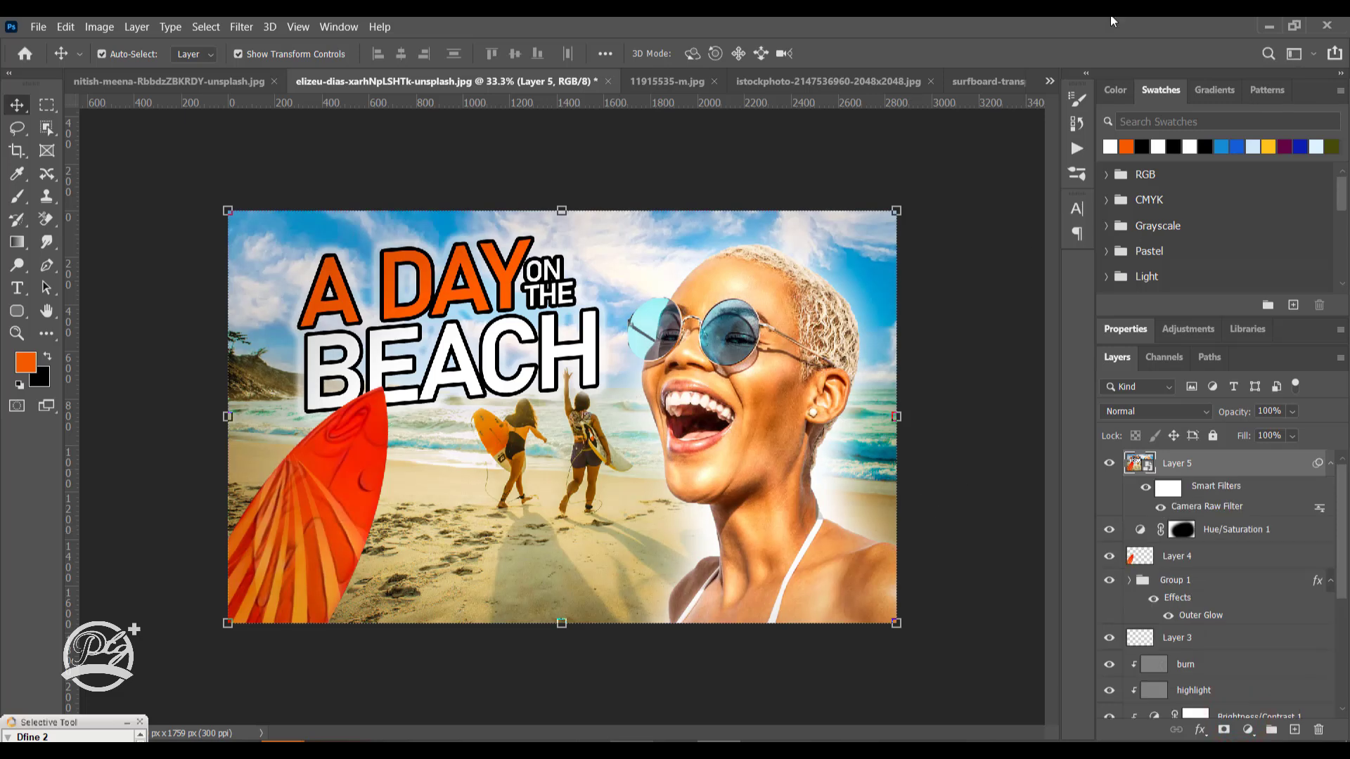
Deselect the layer and toggle Layer 5's visibility off and on to compare the composite before and after the filter
click(1009, 290)
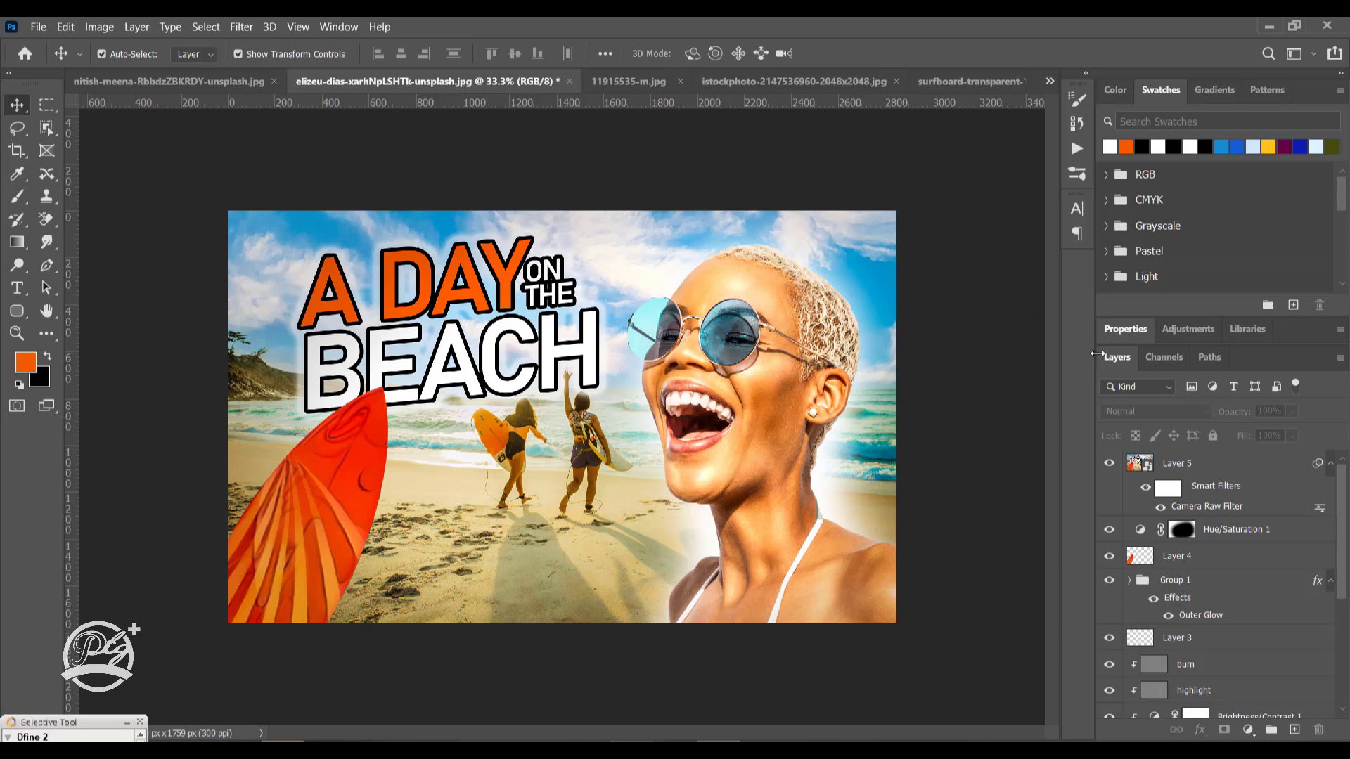
click(1109, 465)
click(1109, 466)
Show only Layer 0 and reveal the Background copy and Curves 1 layers to review the base edits
drag(1339, 506, 1340, 636)
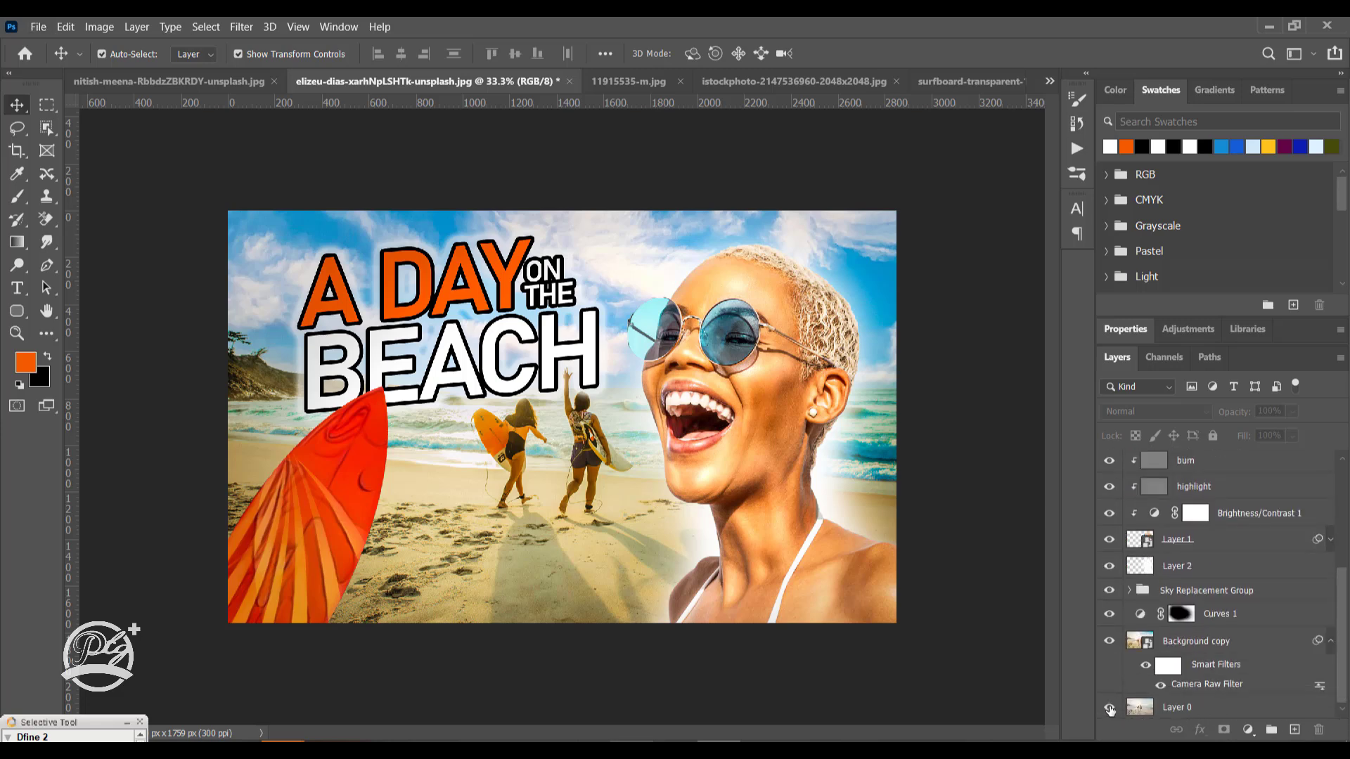
alt+click(1109, 707)
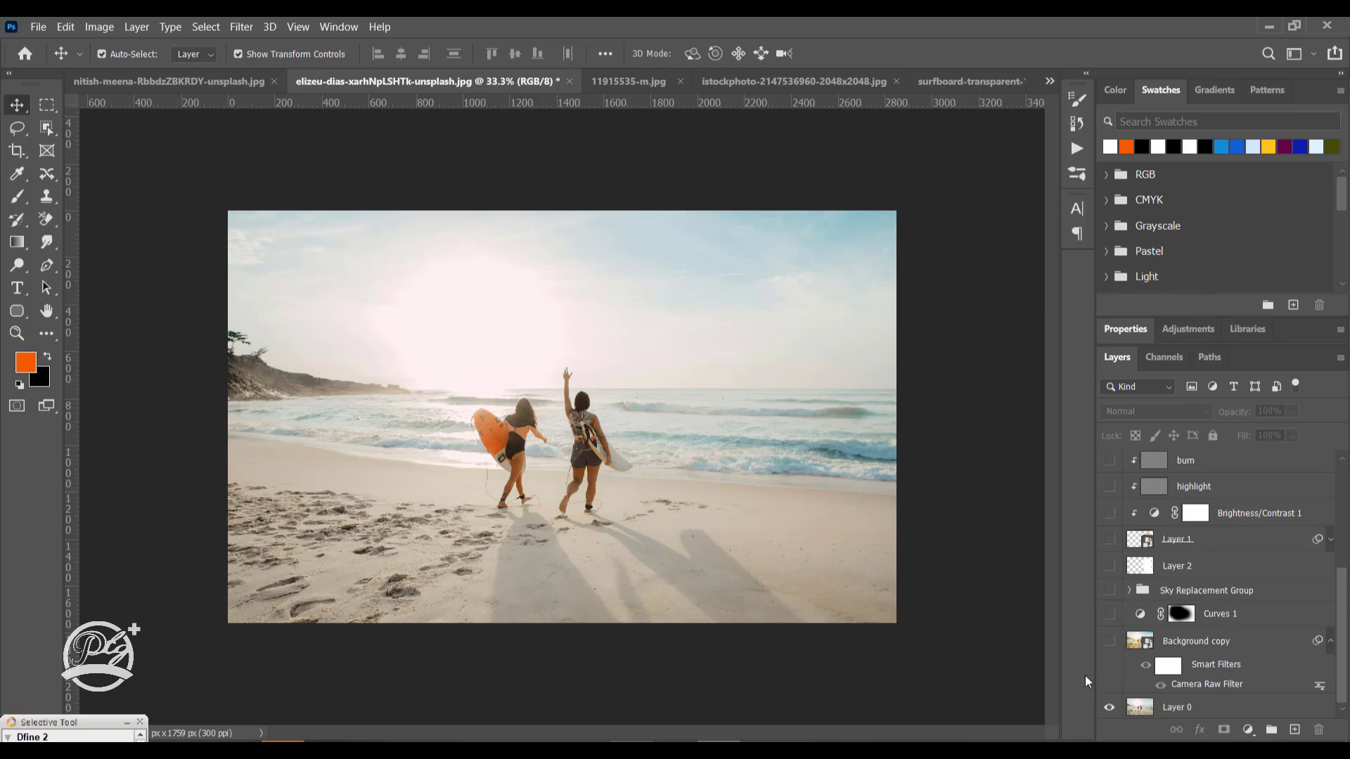
click(1108, 641)
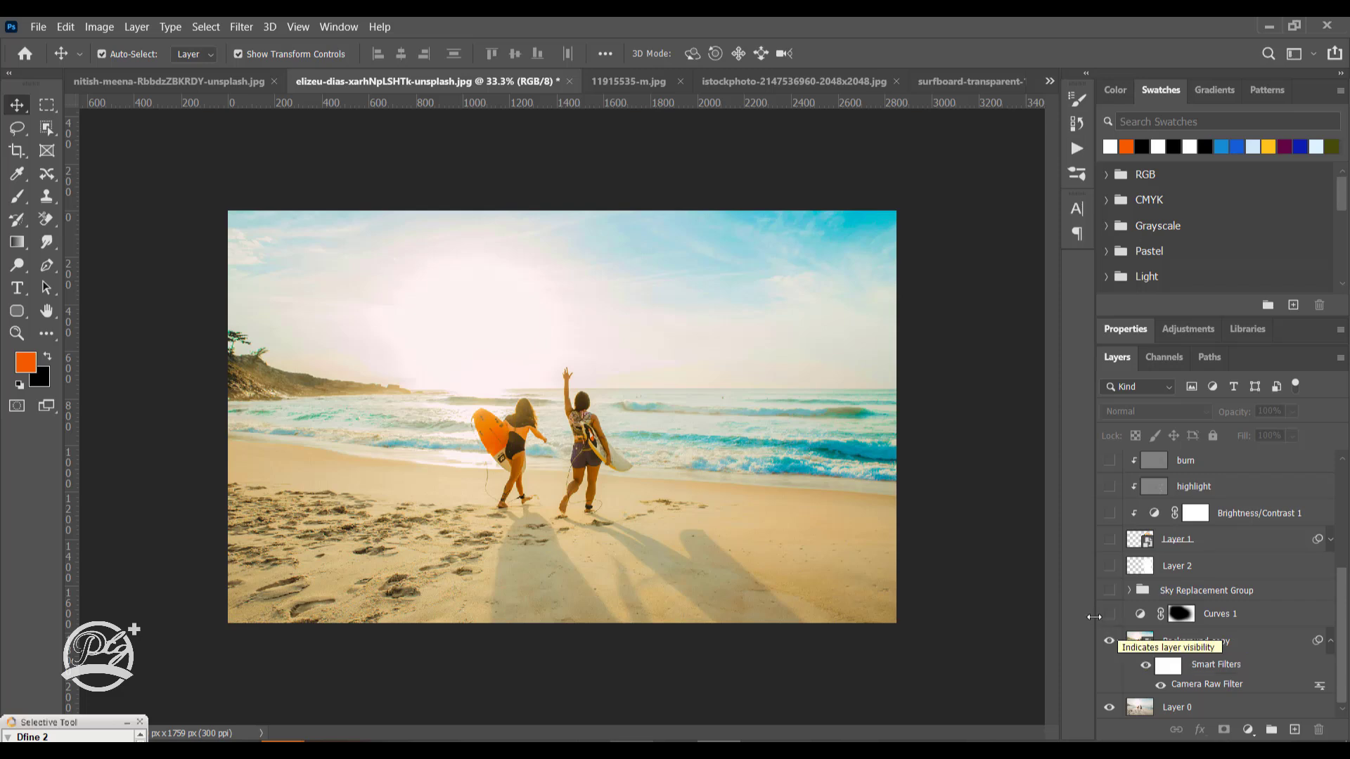
click(1107, 613)
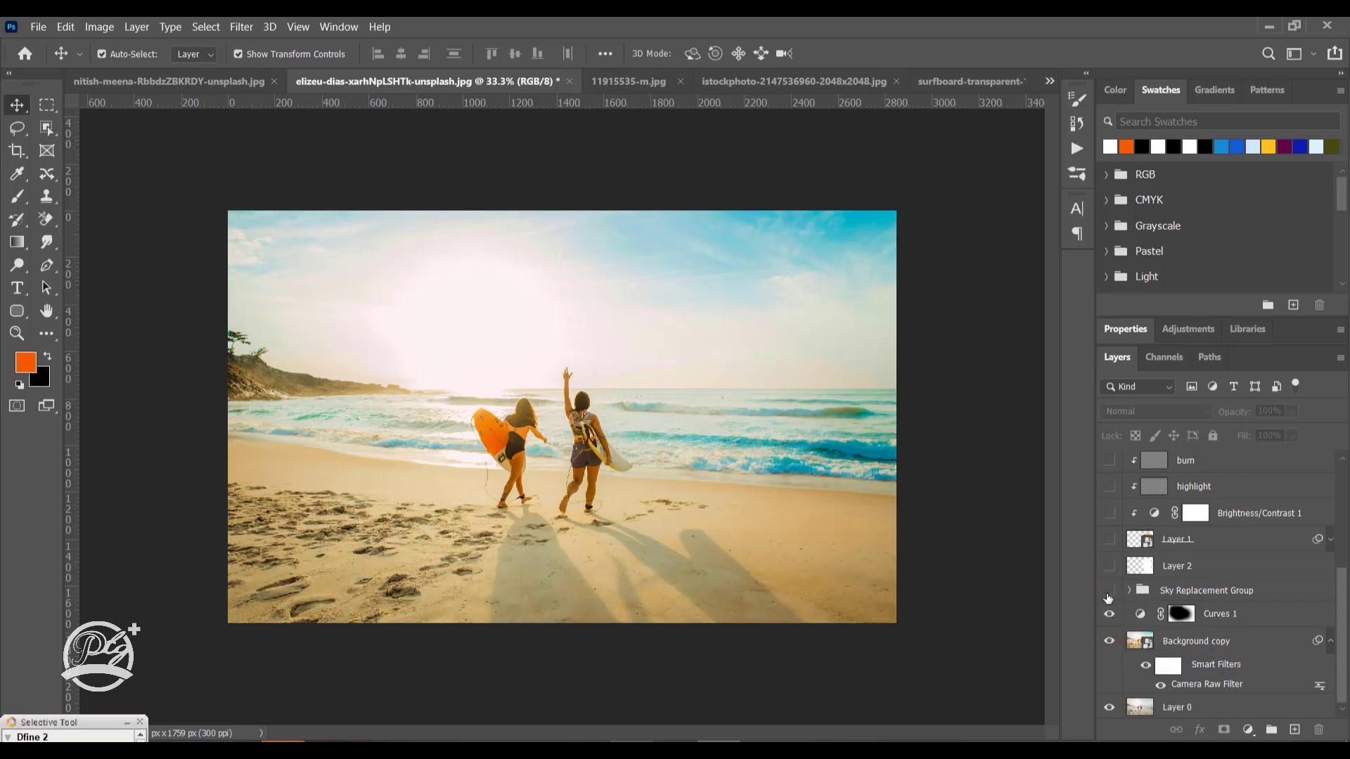
Reveal the Sky Replacement Group, Layer 2 and Layer 1 to review the sky, white glow and woman
click(1108, 591)
click(1109, 591)
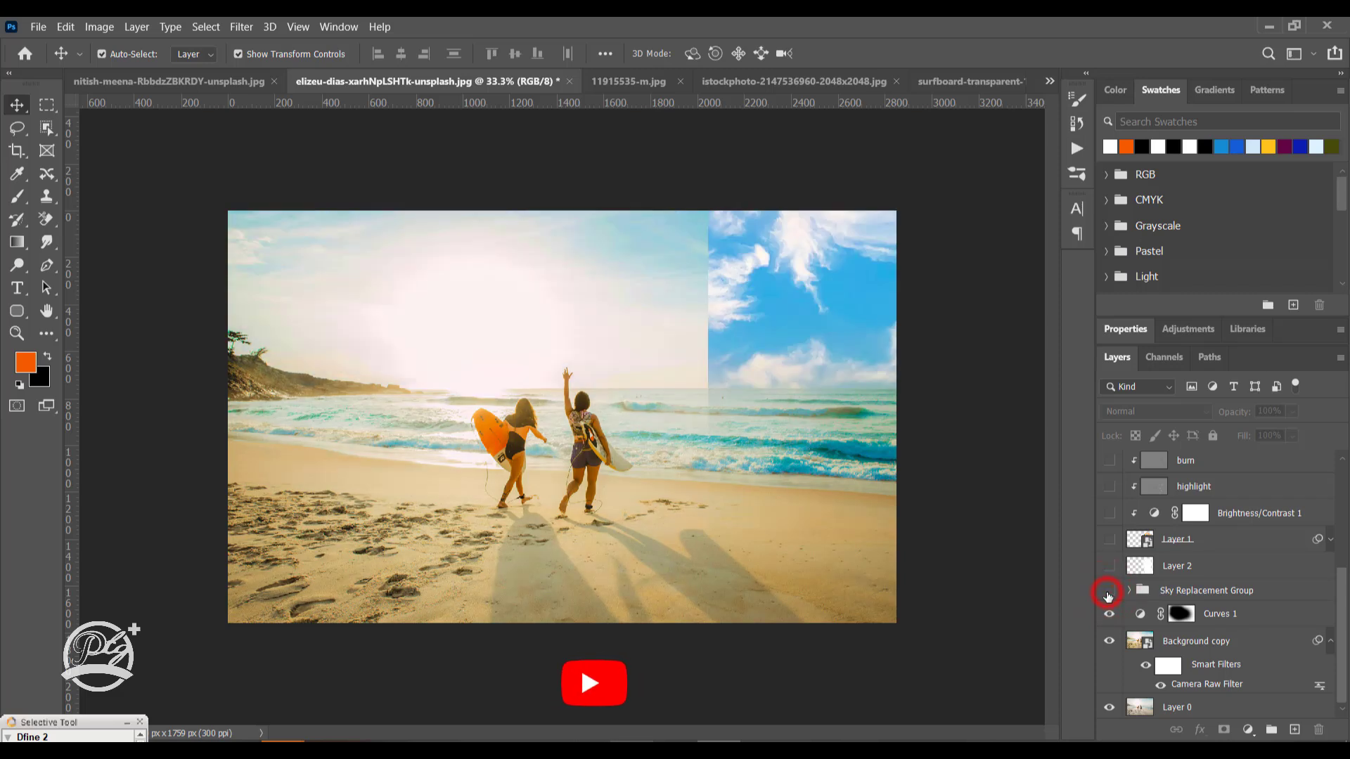
click(1109, 590)
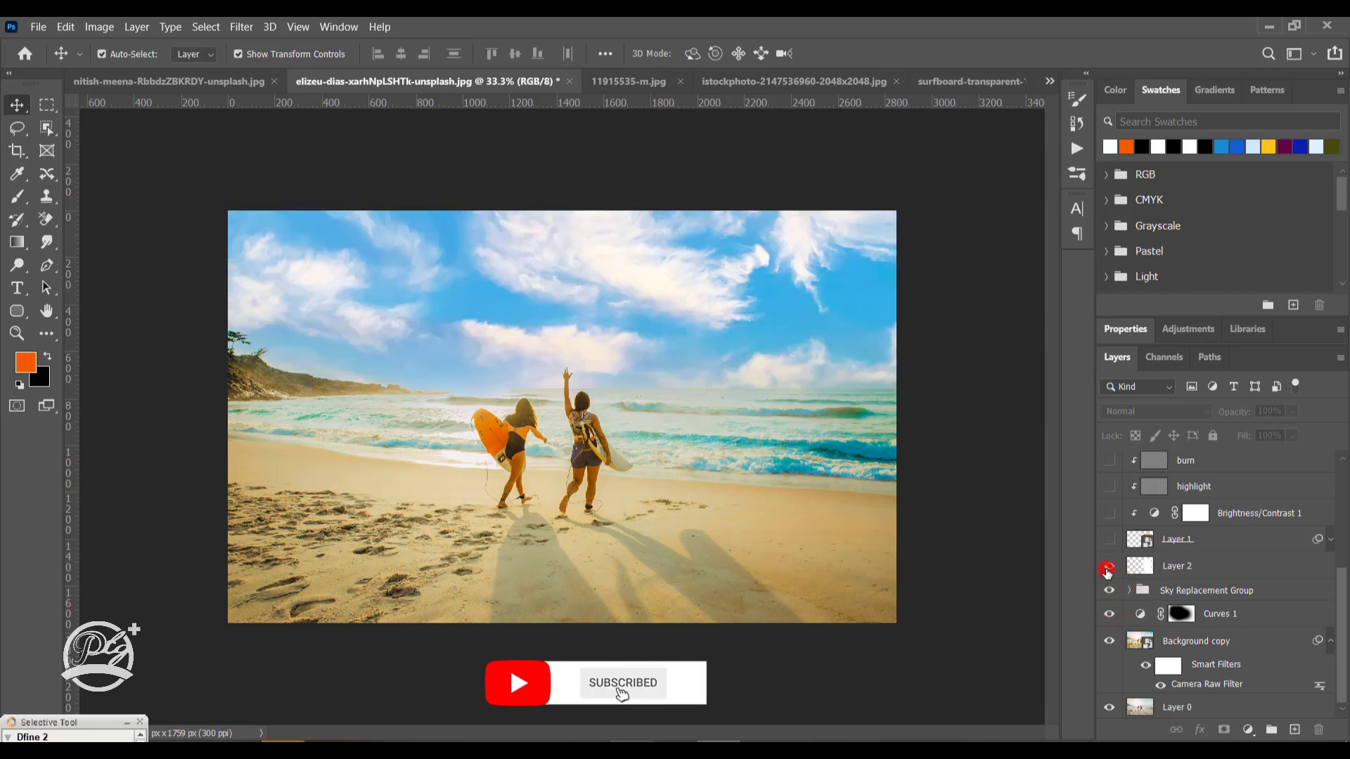
click(1109, 567)
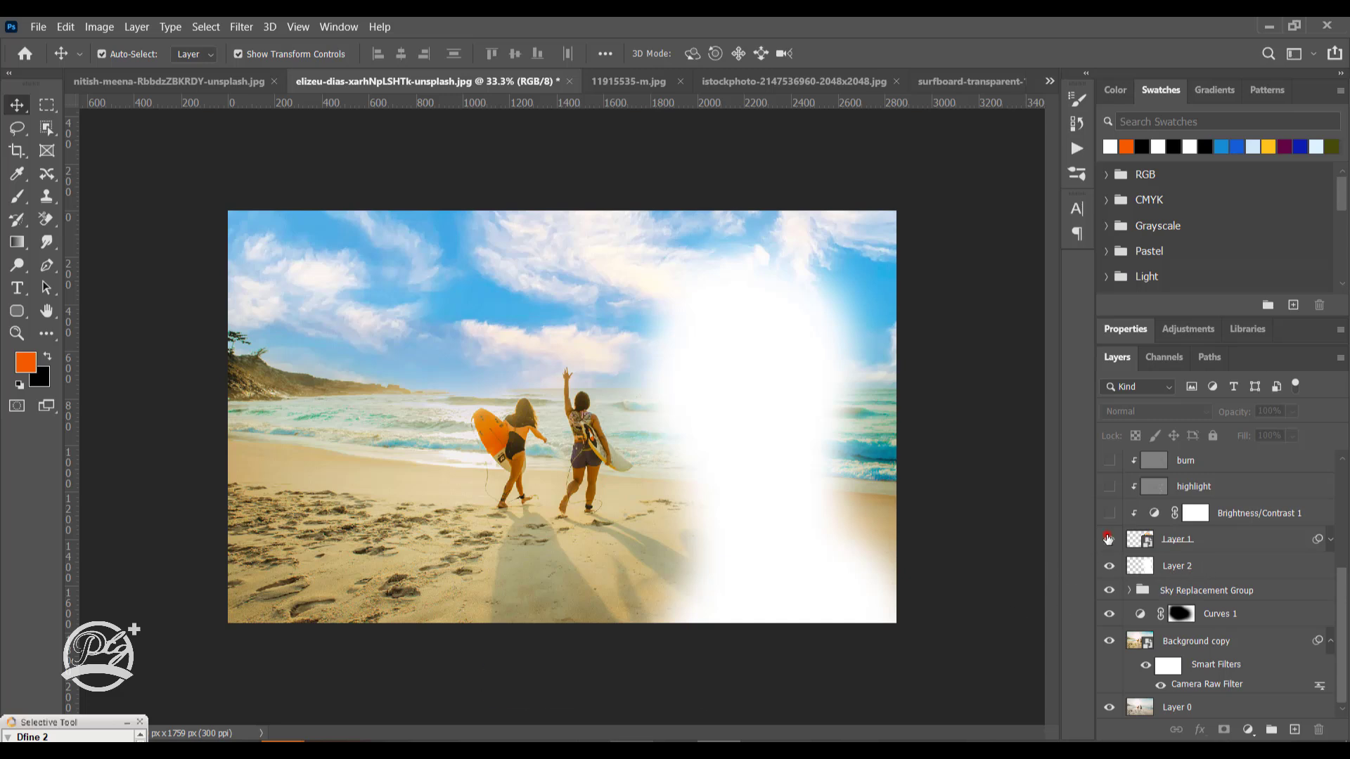
click(1108, 539)
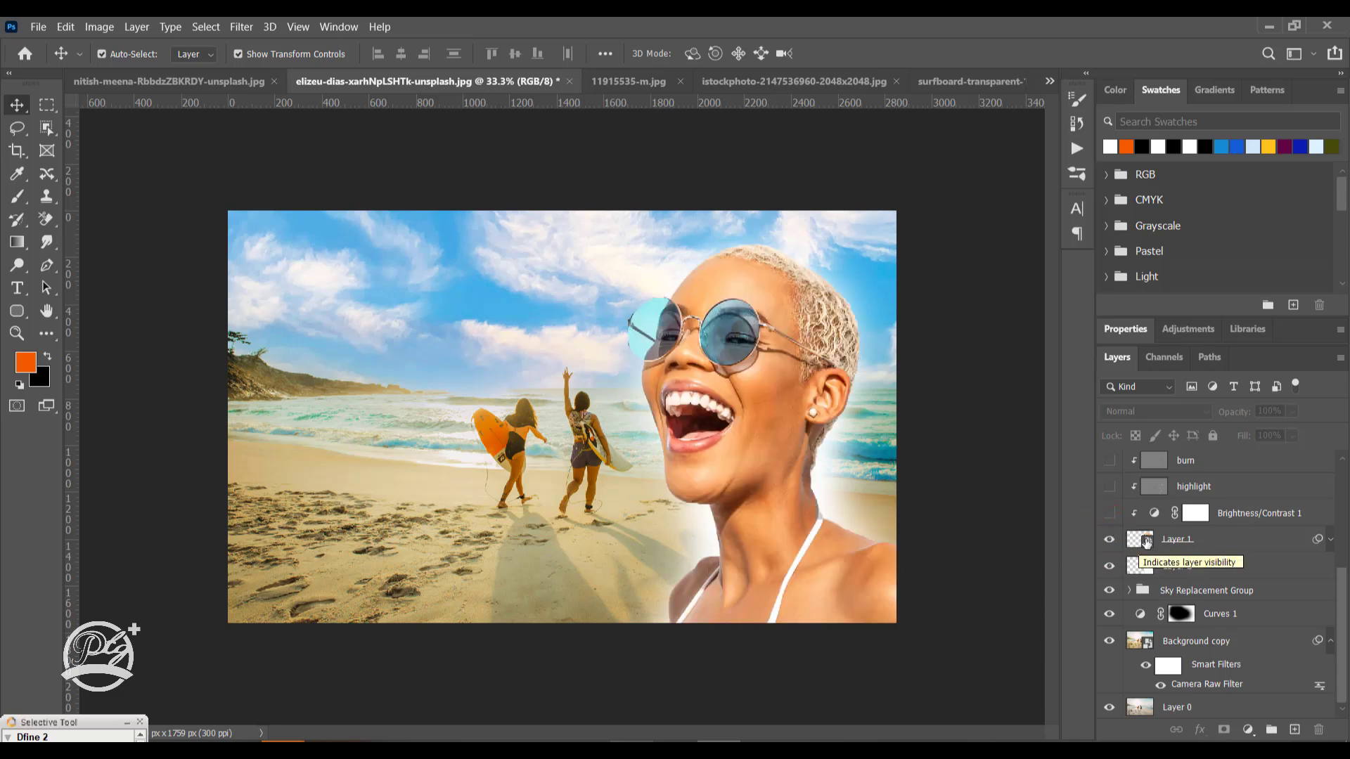
Expand Layer 1's effects and toggle its smart filters off and on to compare the Camera Raw adjustment on the woman
click(1188, 539)
click(1330, 542)
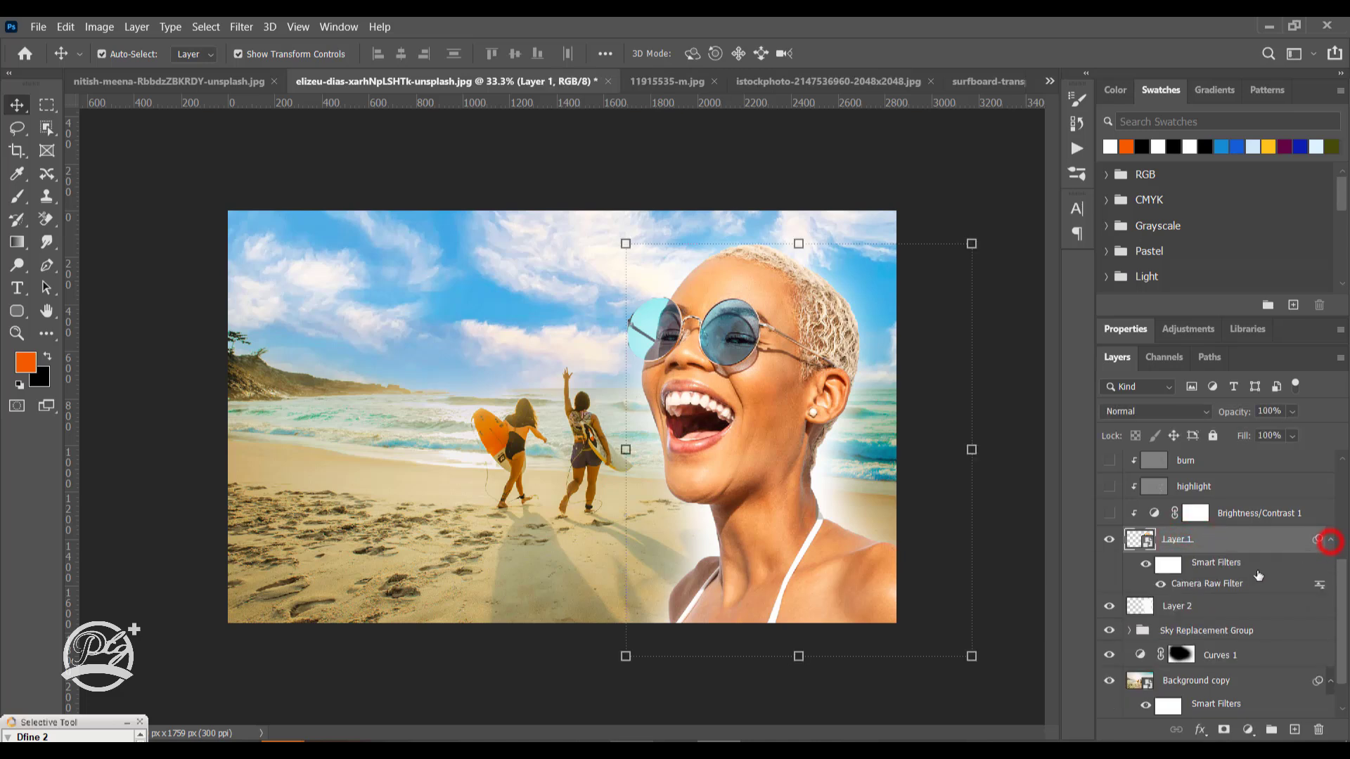
click(1146, 564)
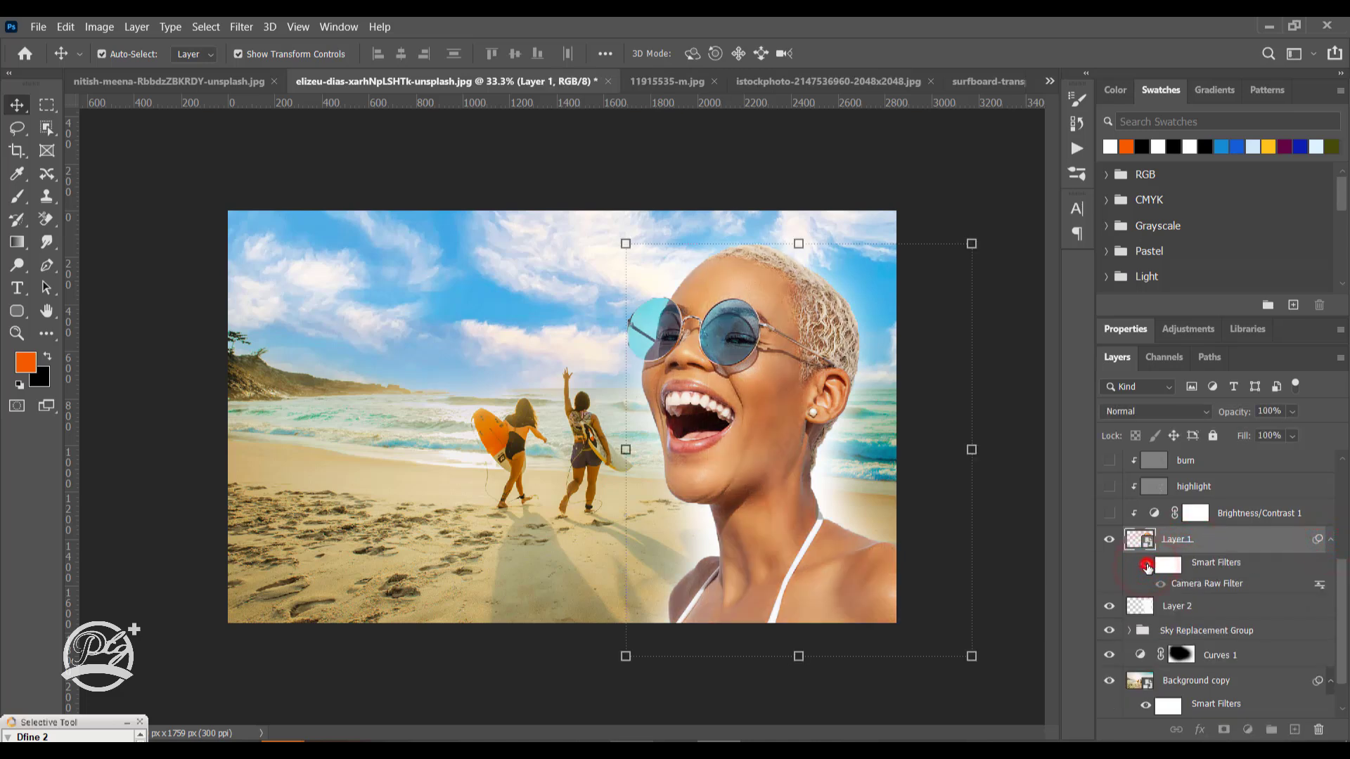
click(1148, 567)
click(1147, 567)
click(1147, 566)
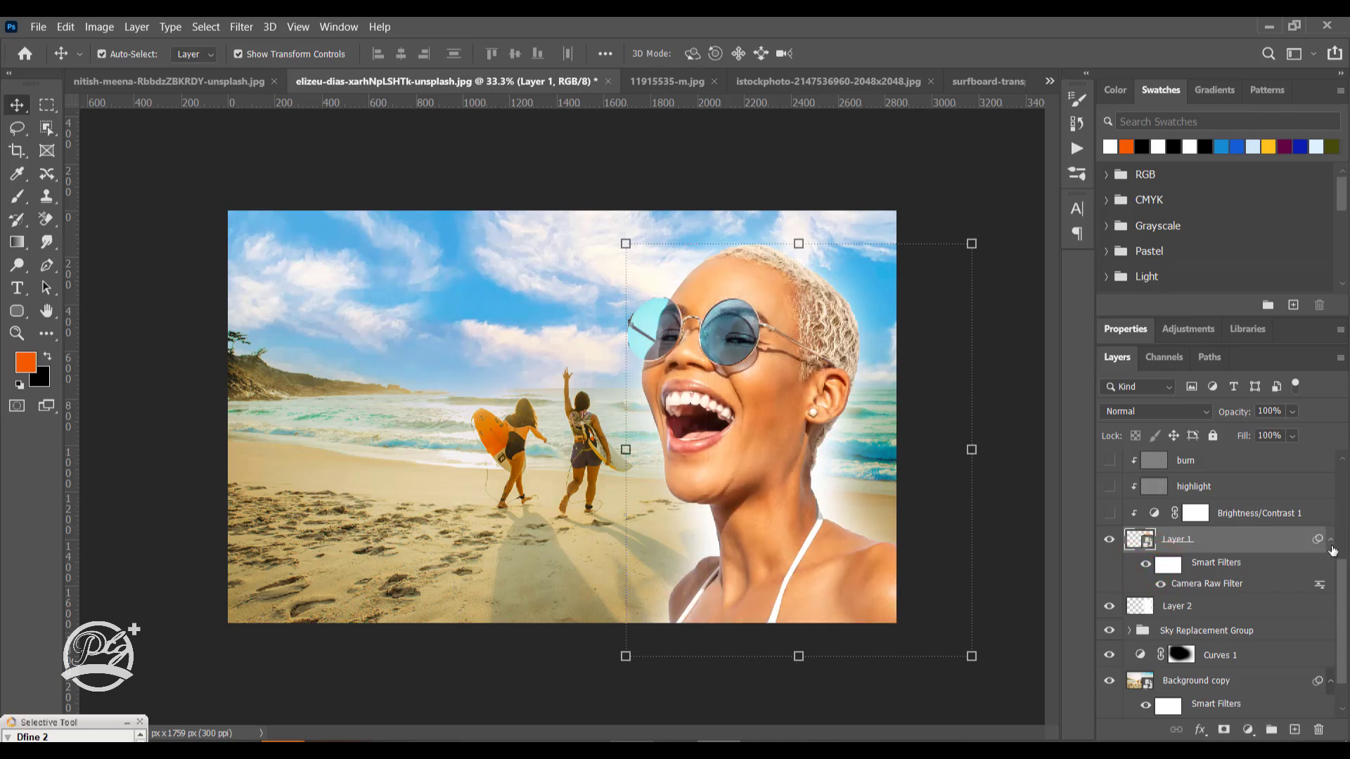
click(1330, 539)
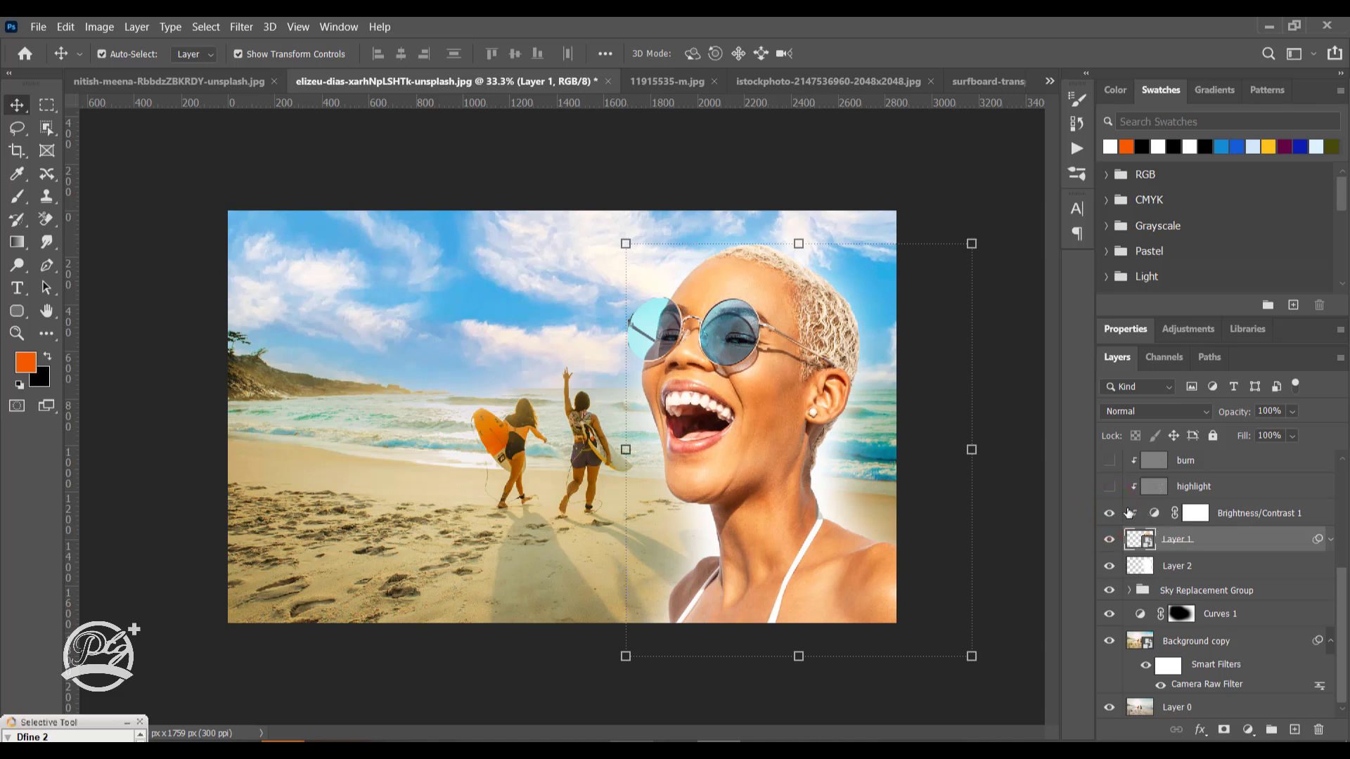
Reveal the Brightness/Contrast 1, highlight, burn, Layer 3 and Group 1 layers to review the woman's shading and the headline
click(1108, 490)
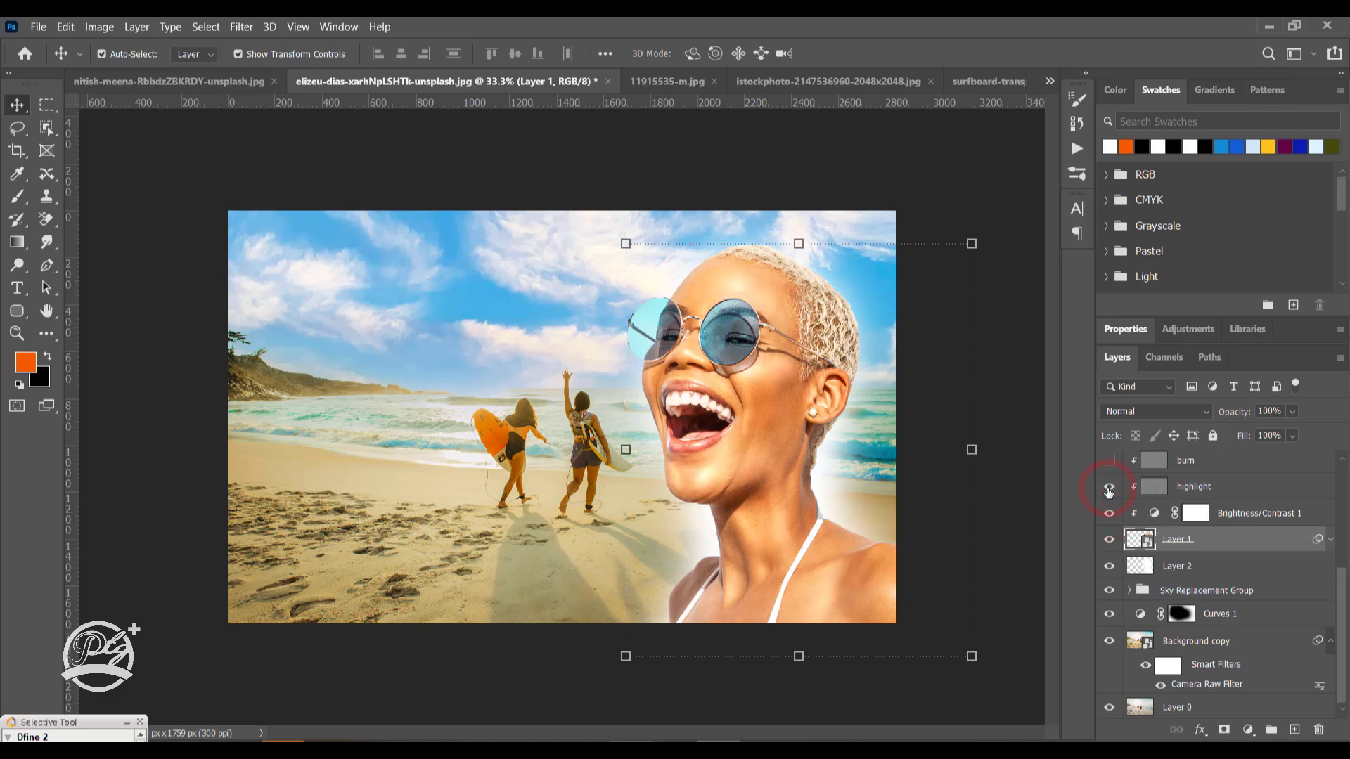
click(1109, 462)
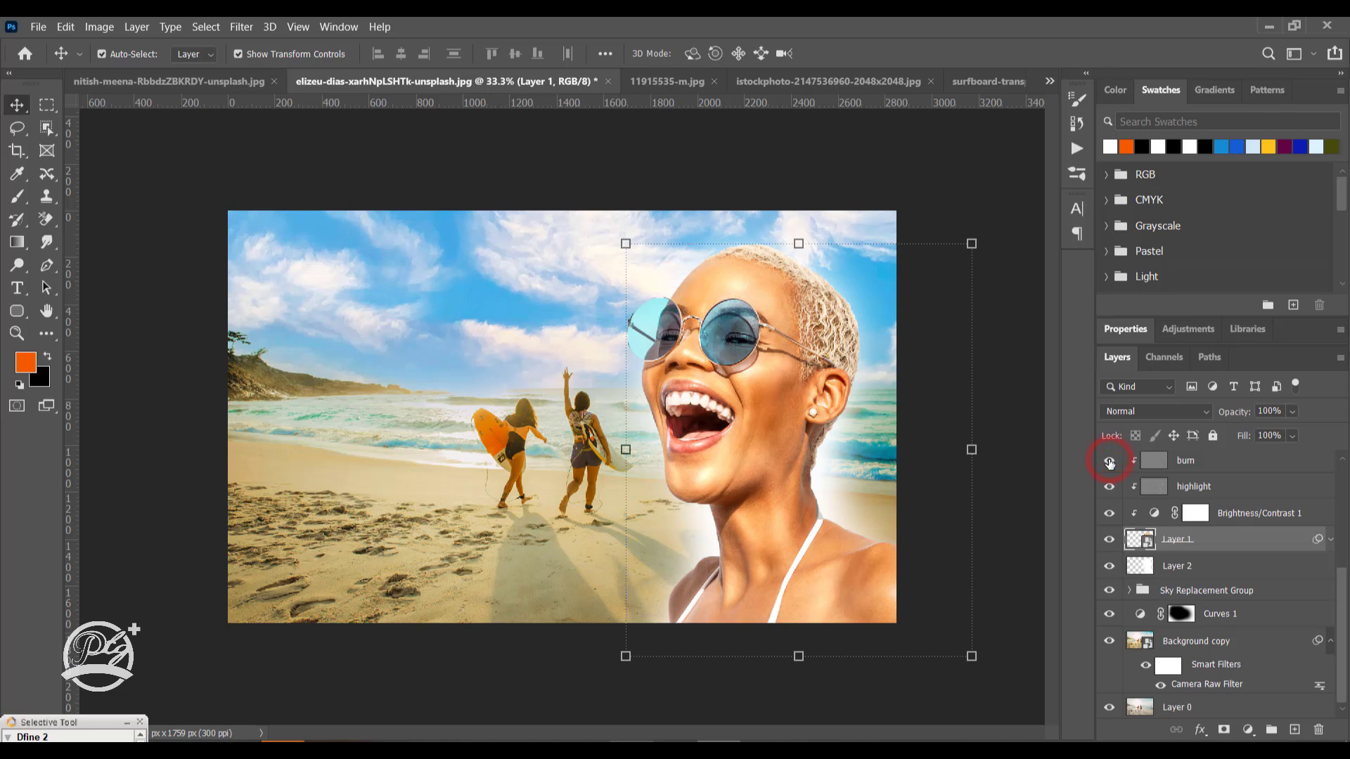
drag(1339, 584, 1340, 541)
click(1108, 519)
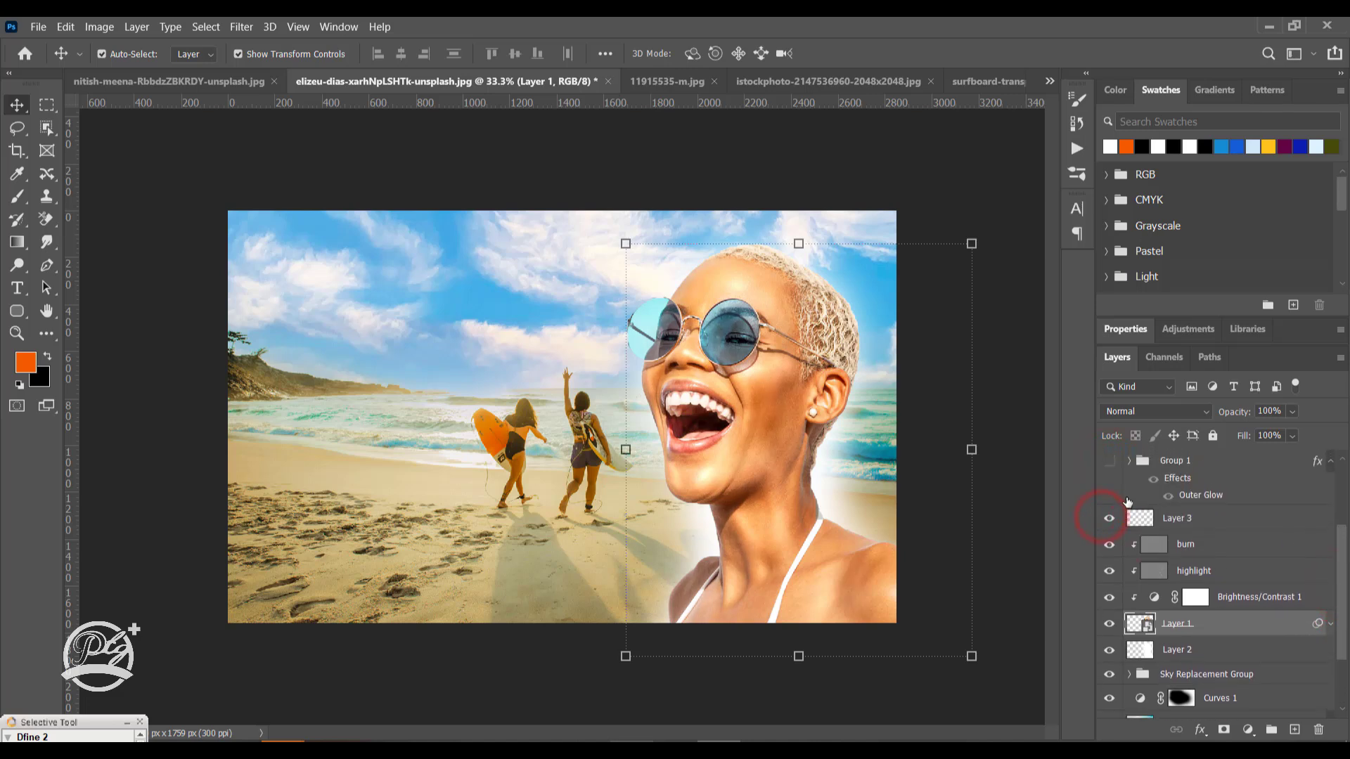
click(1108, 461)
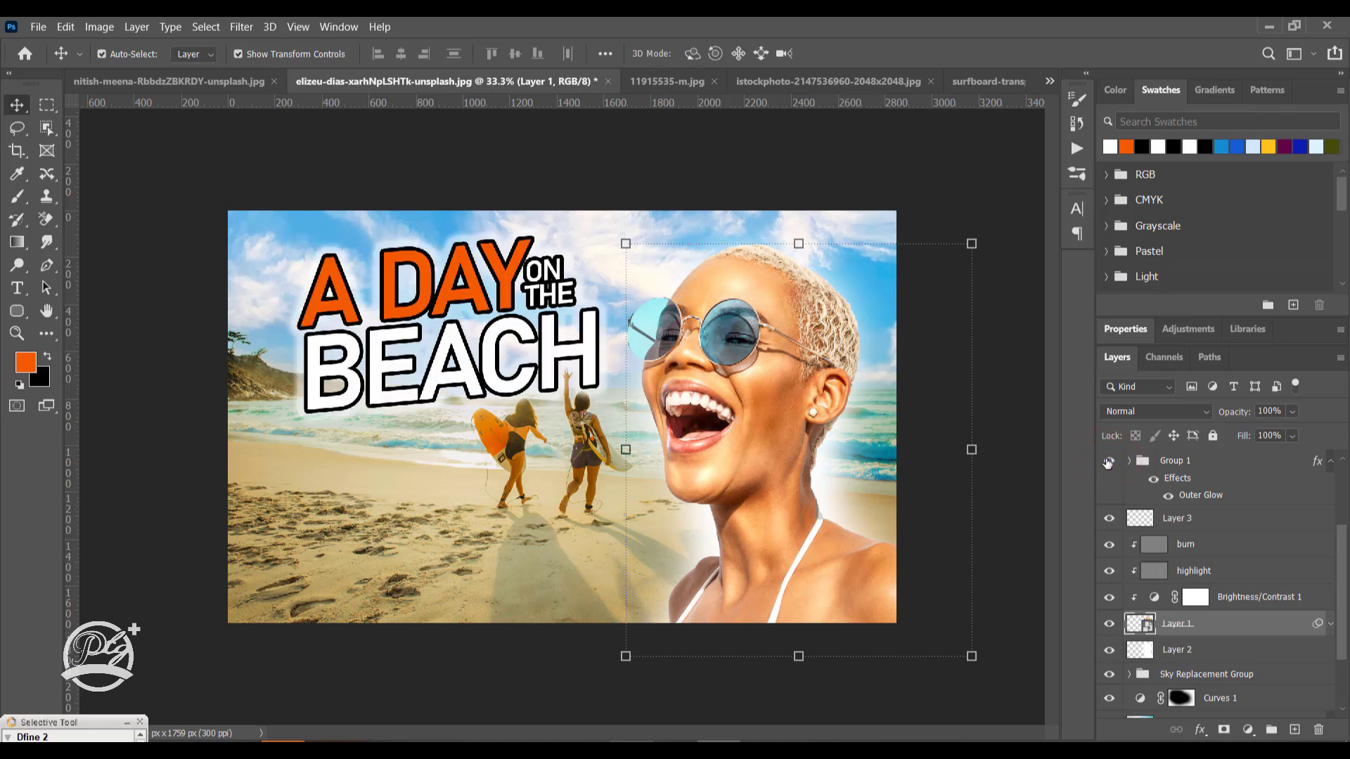
Reveal Layer 4 and toggle its visibility off and on to review the surfboard
drag(1339, 573, 1340, 548)
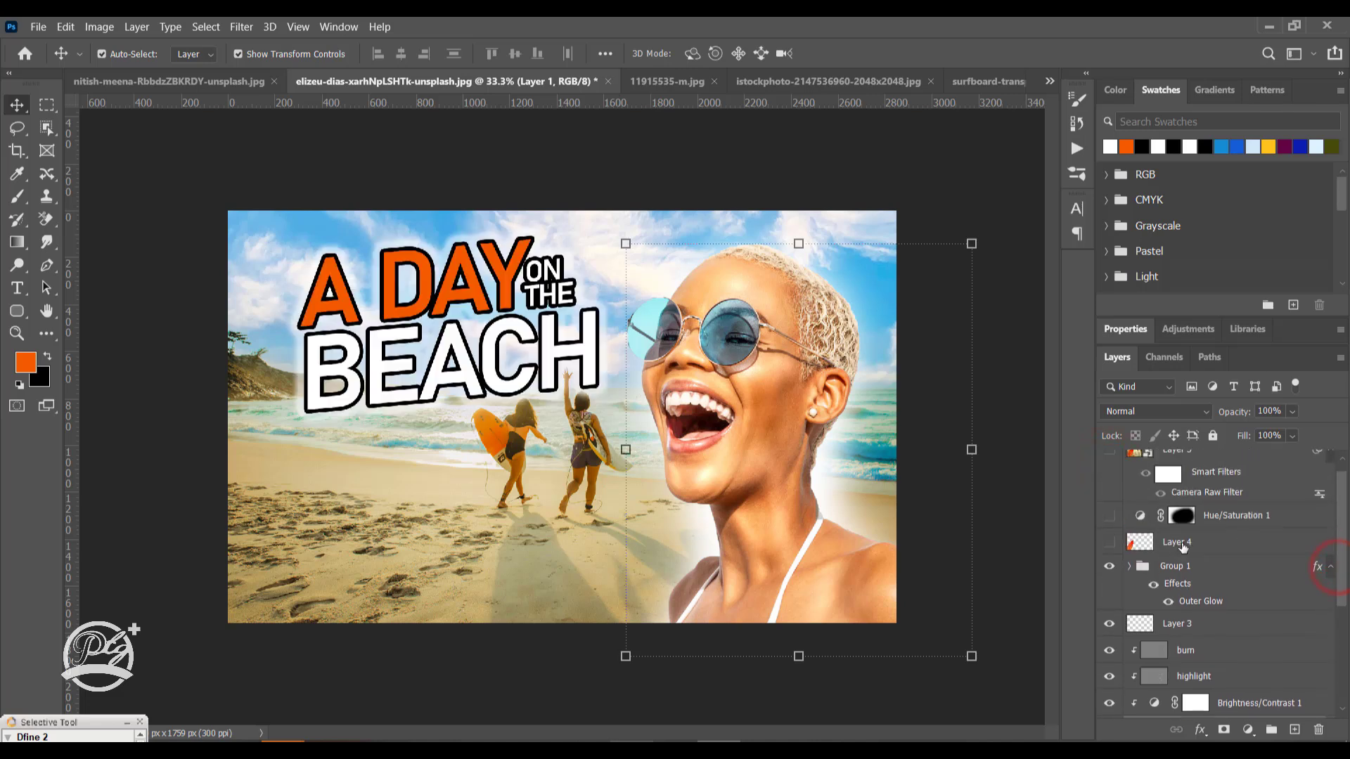
click(1108, 545)
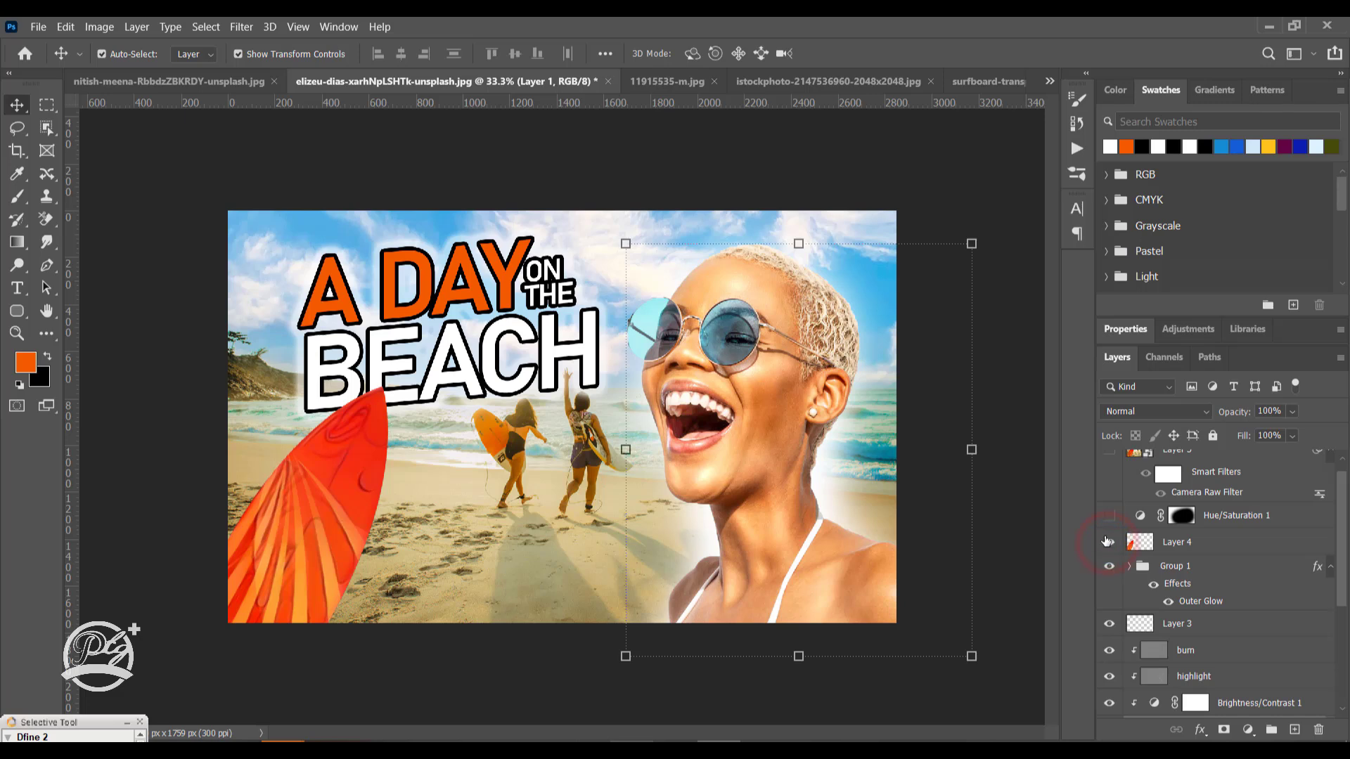
drag(1343, 550, 1343, 537)
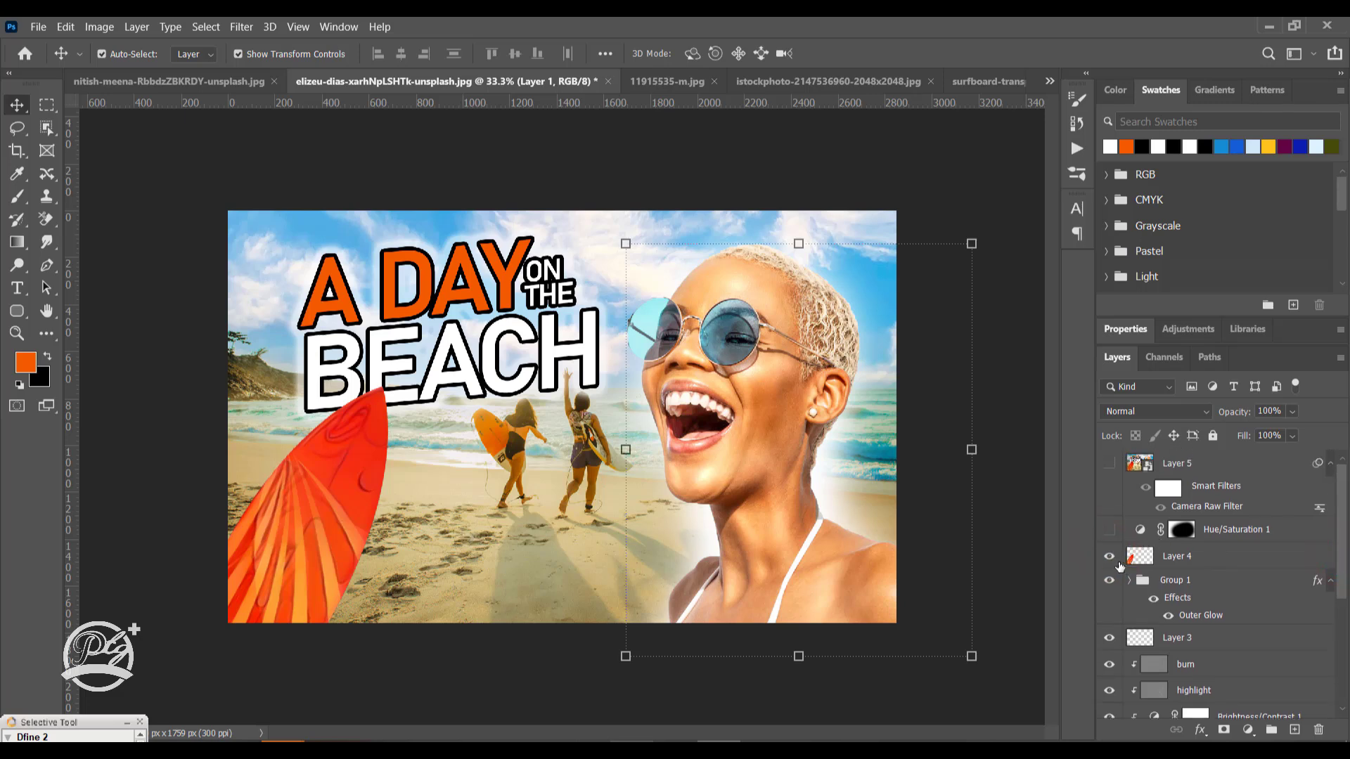
click(1108, 558)
click(1109, 558)
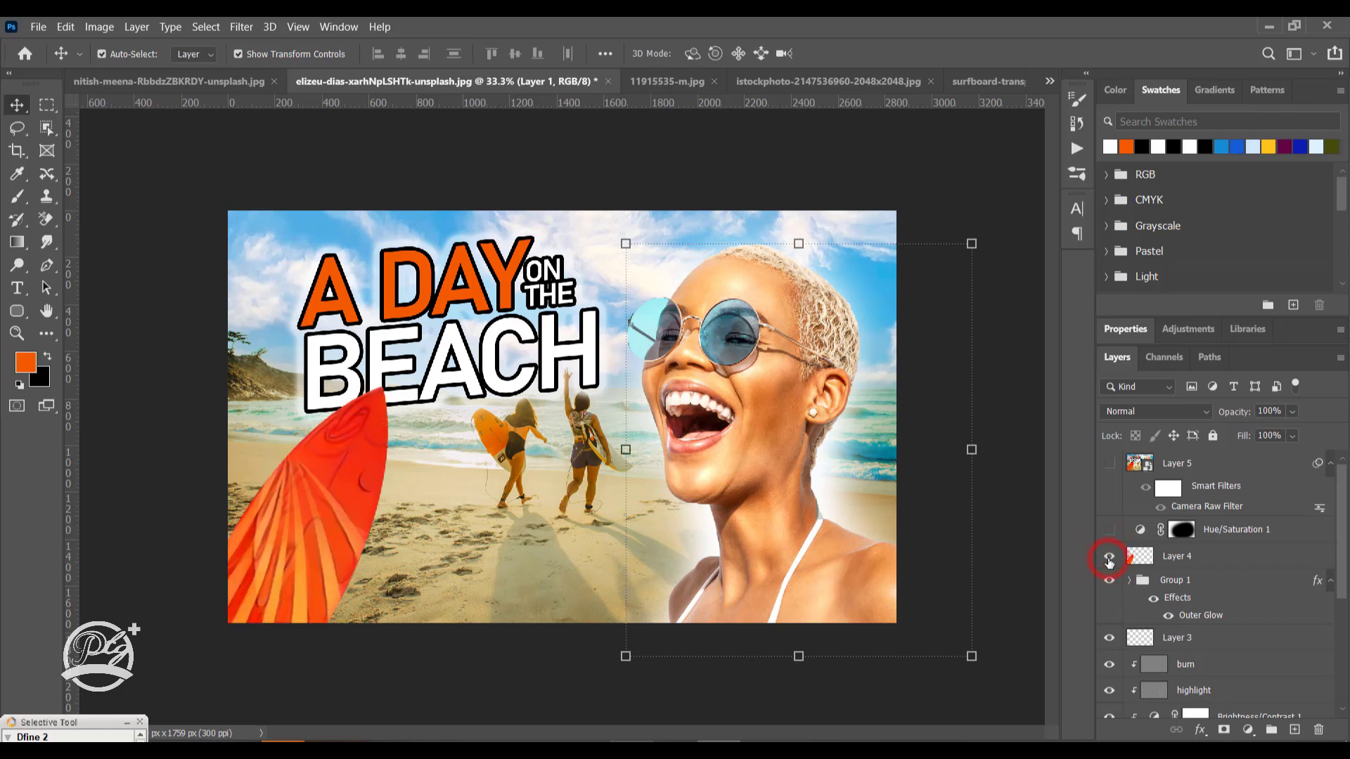
Toggle Layer 4 off and on again, and reveal the Hue/Saturation 1 layer, toggling its visibility to compare the darkened edges
click(1108, 559)
click(1109, 559)
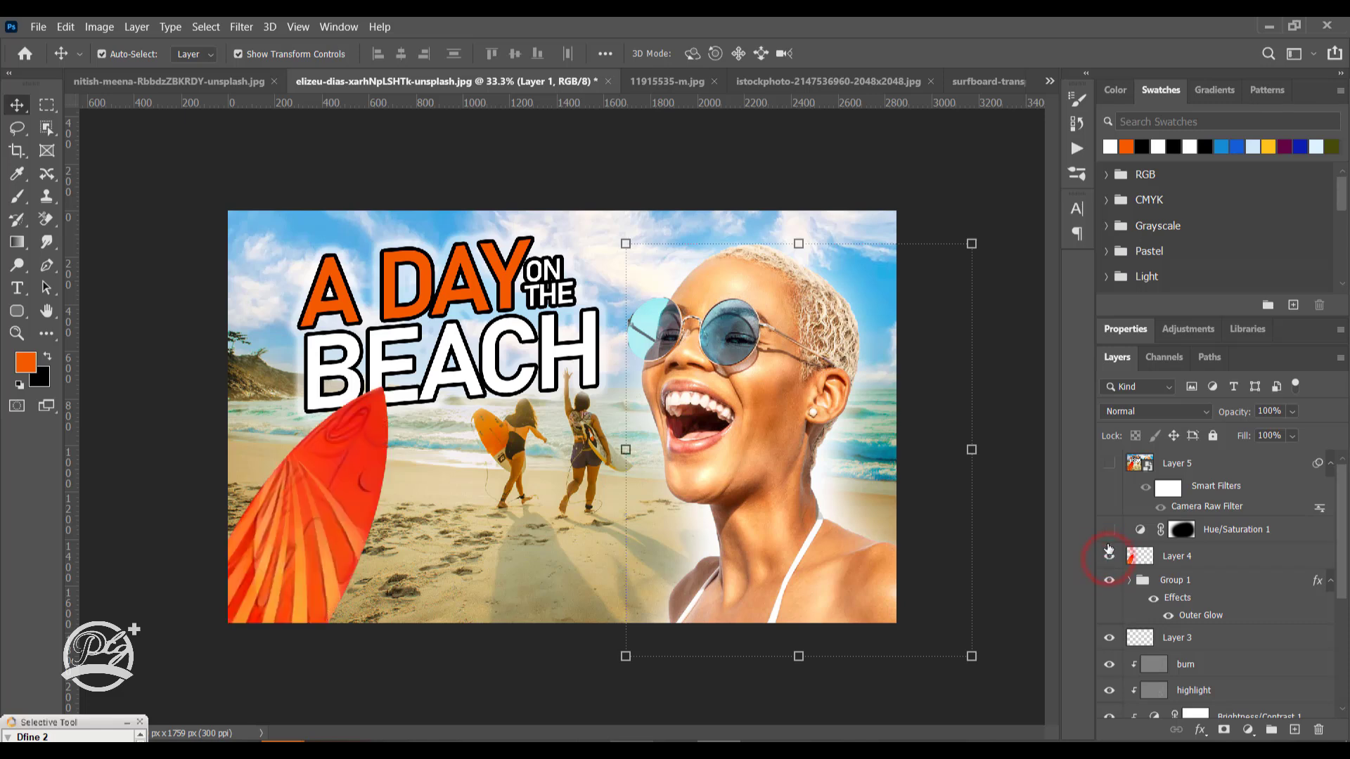
click(1108, 531)
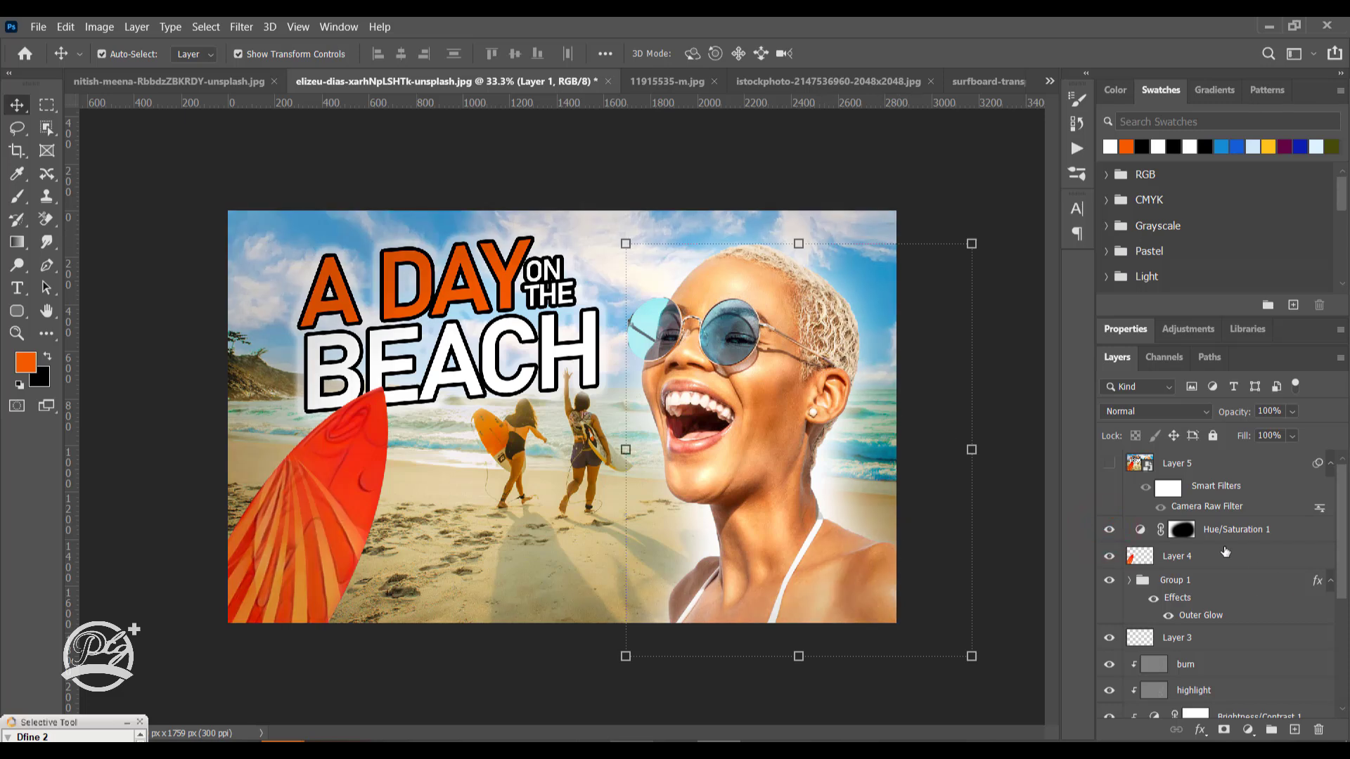
click(1229, 532)
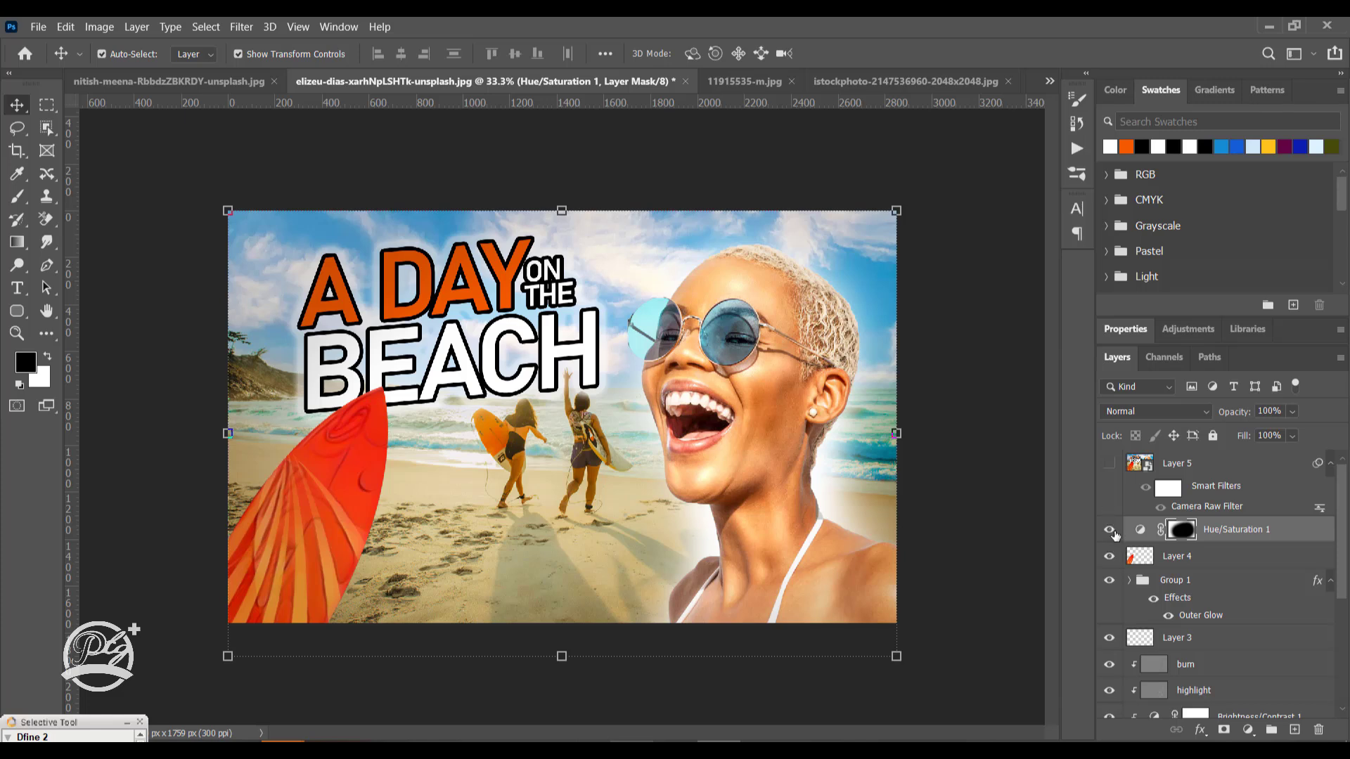
click(1111, 533)
click(1111, 532)
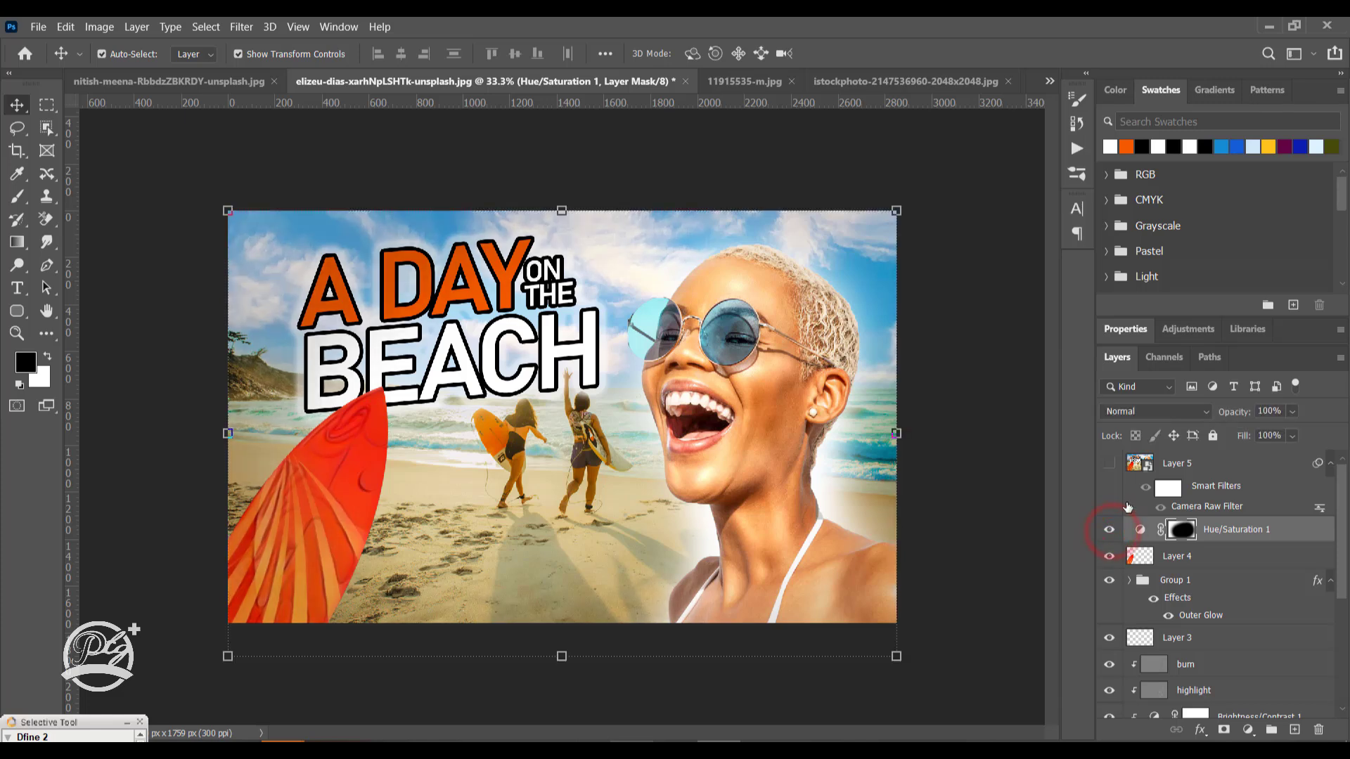
Reveal Layer 5 with its Camera Raw grade and clear the layer selection to view the finished composite
click(1110, 465)
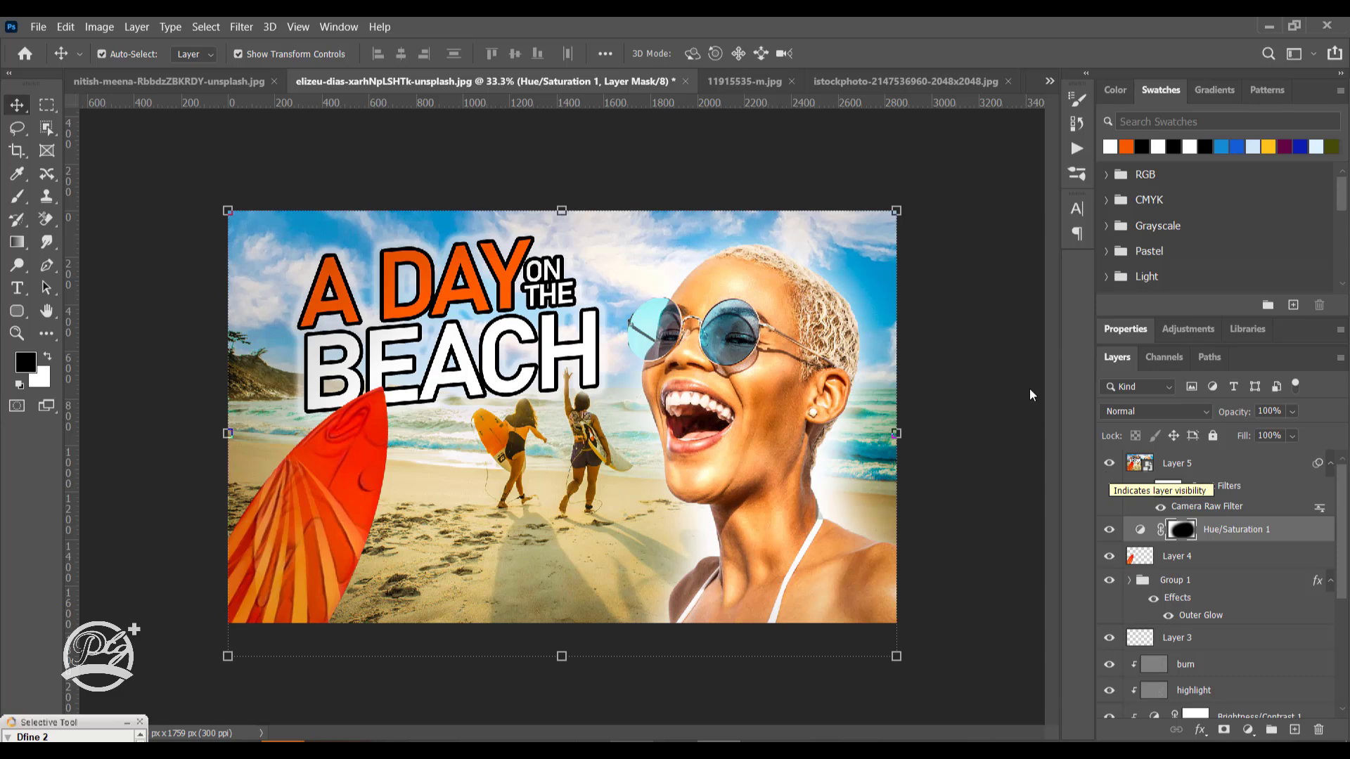
click(1000, 307)
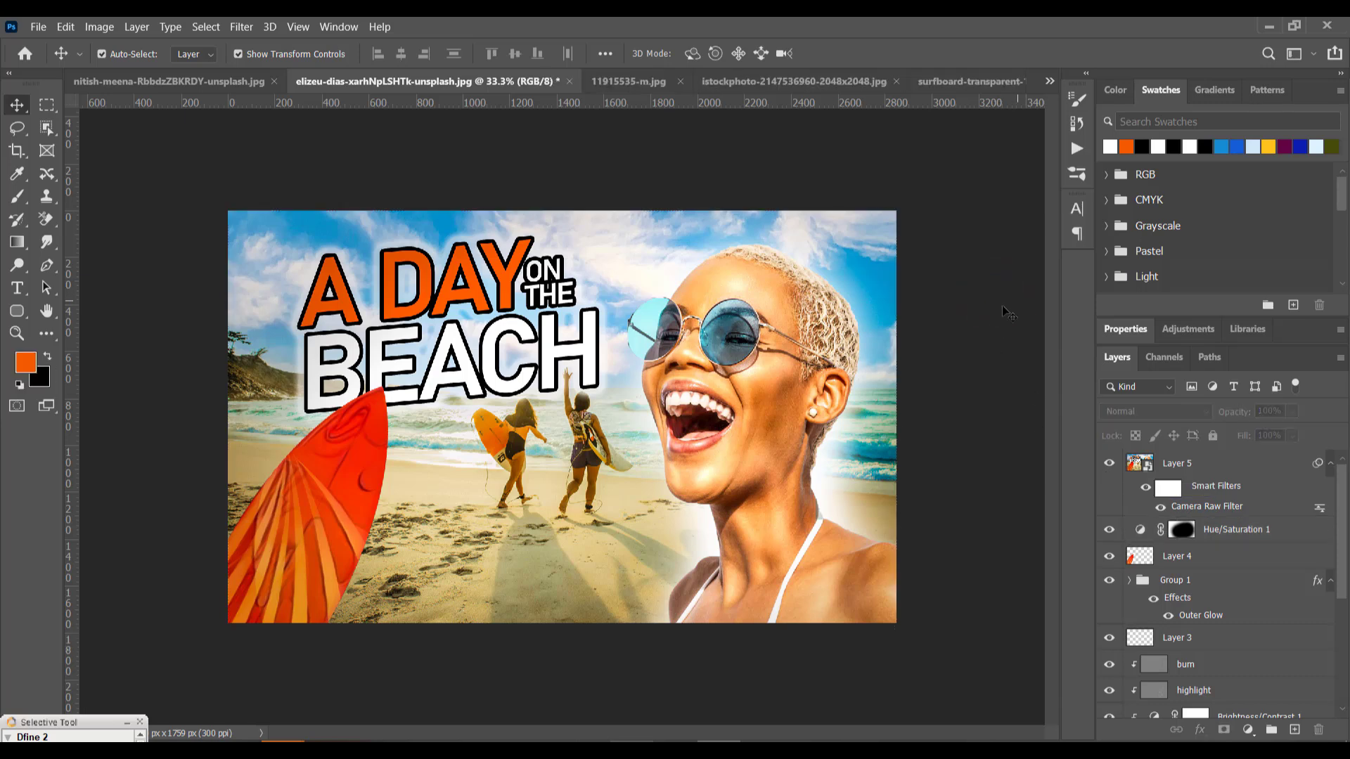